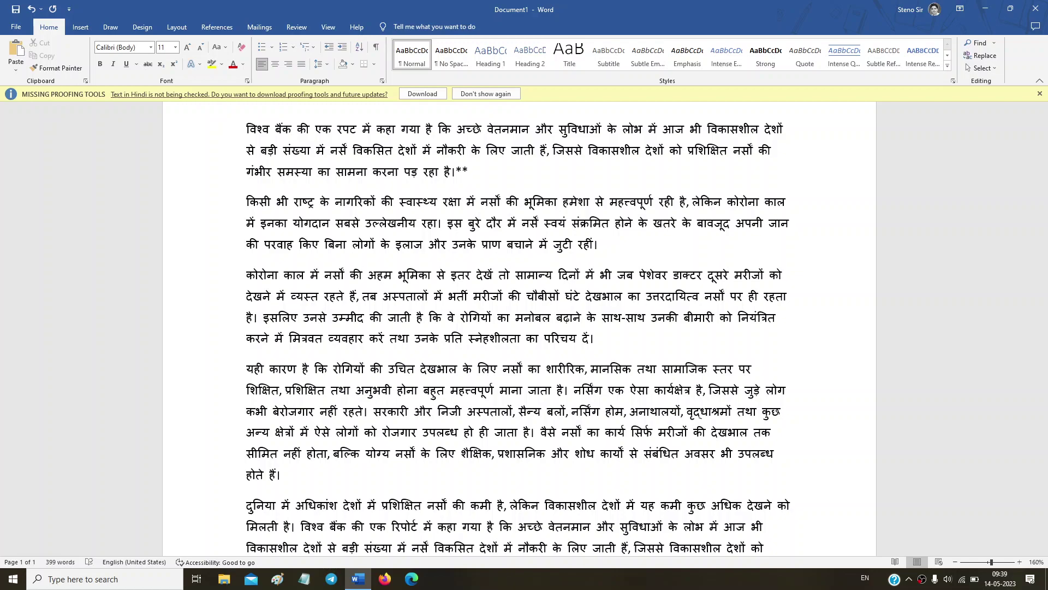
# Delete the two asterisks trailing the end of the first paragraph.
pyautogui.press('BackSpace')
pyautogui.press('BackSpace')
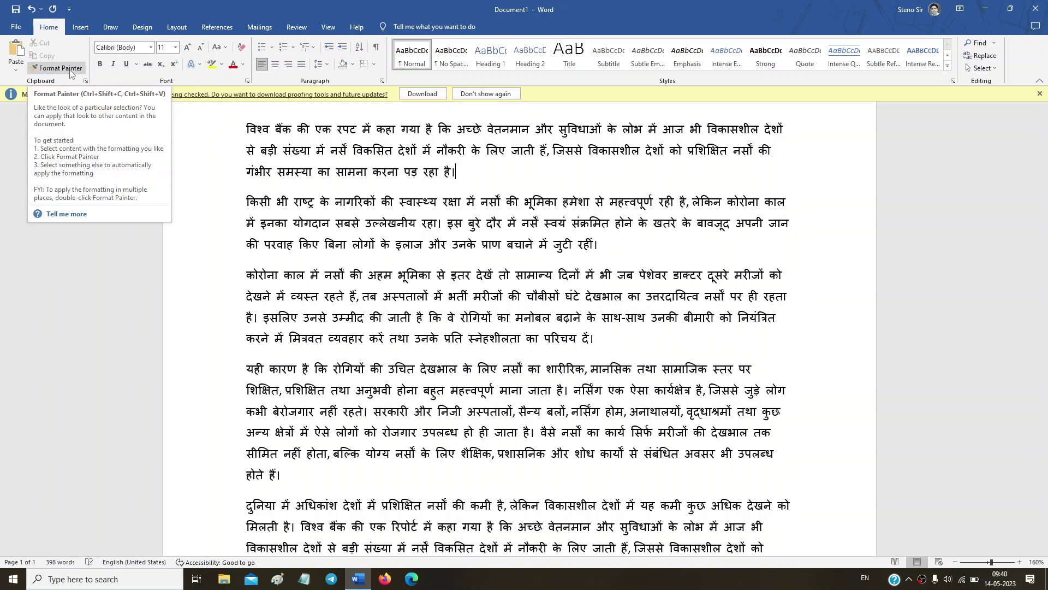
pyautogui.click(234, 133)
pyautogui.moveTo(246, 130); pyautogui.dragTo(608, 133)
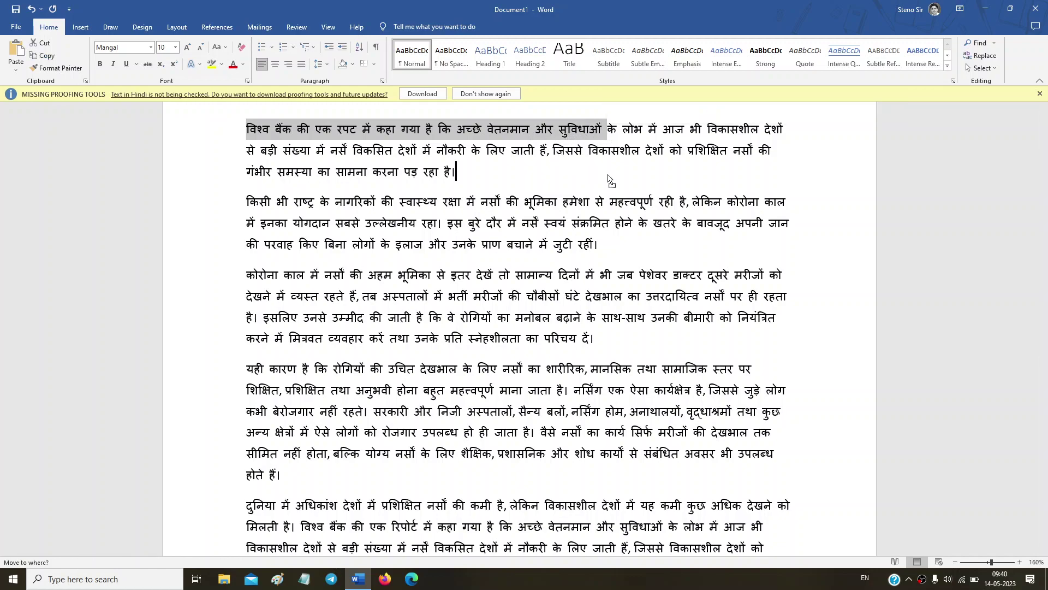
pyautogui.moveTo(518, 127); pyautogui.dragTo(613, 177)
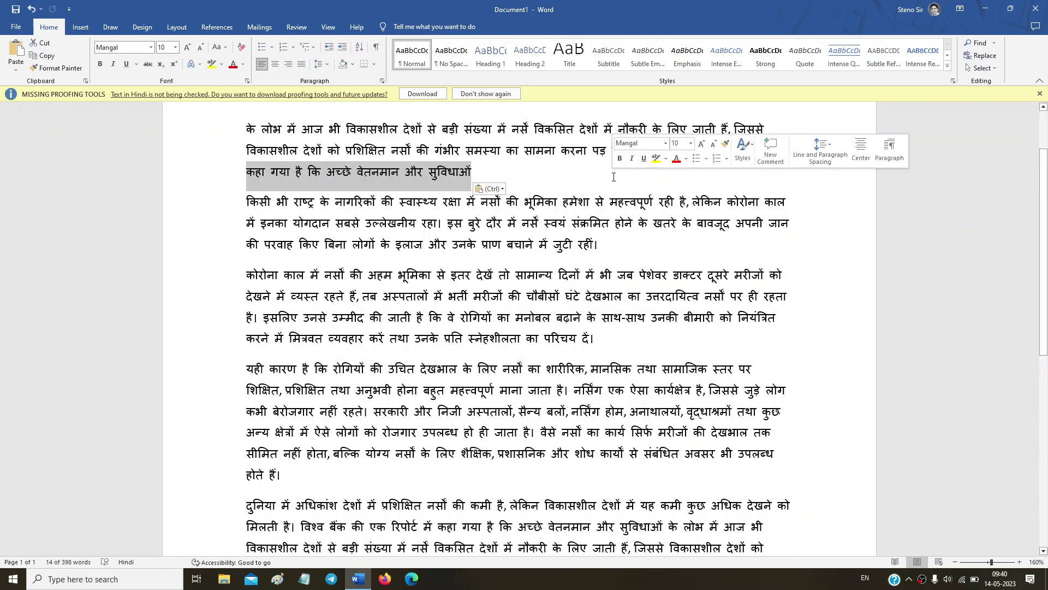
pyautogui.hotkey('ctrl', 'z')
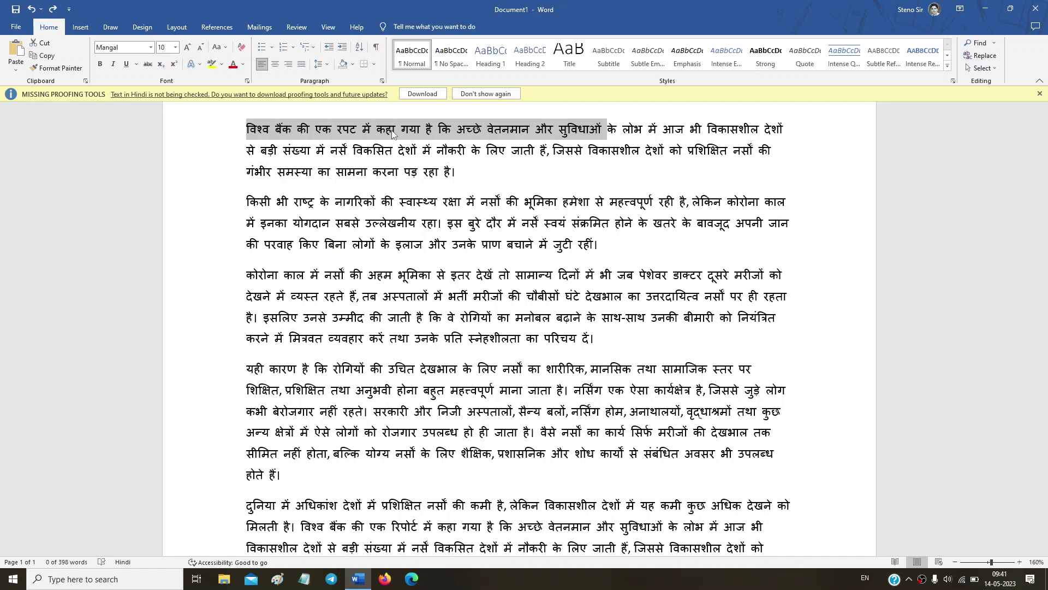
# Cut the opening phrase from the first paragraph, undo, and cut it again.
pyautogui.rightClick(392, 130)
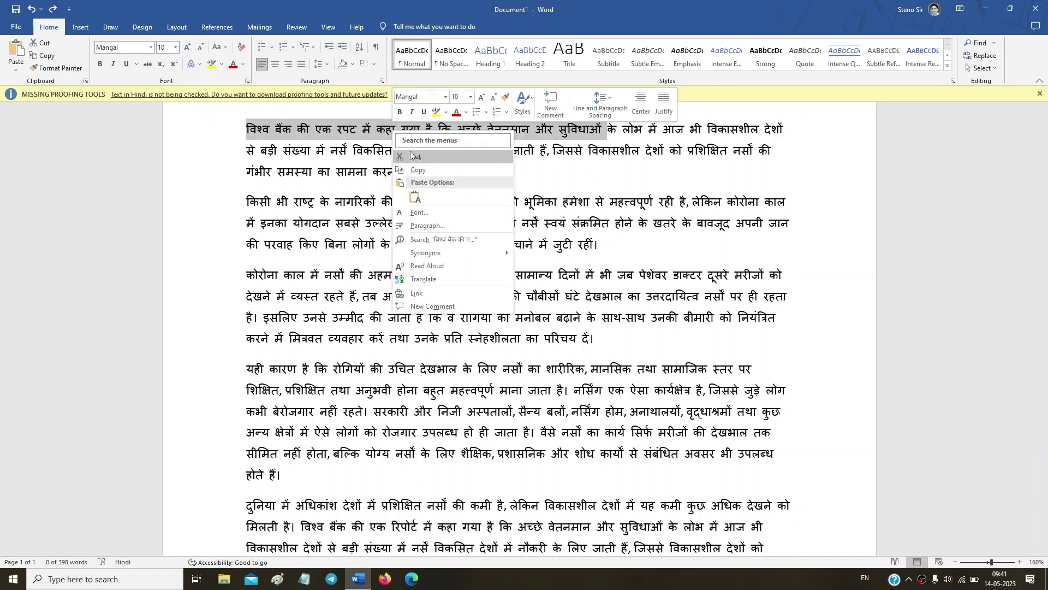
pyautogui.click(411, 151)
pyautogui.press('Delete')
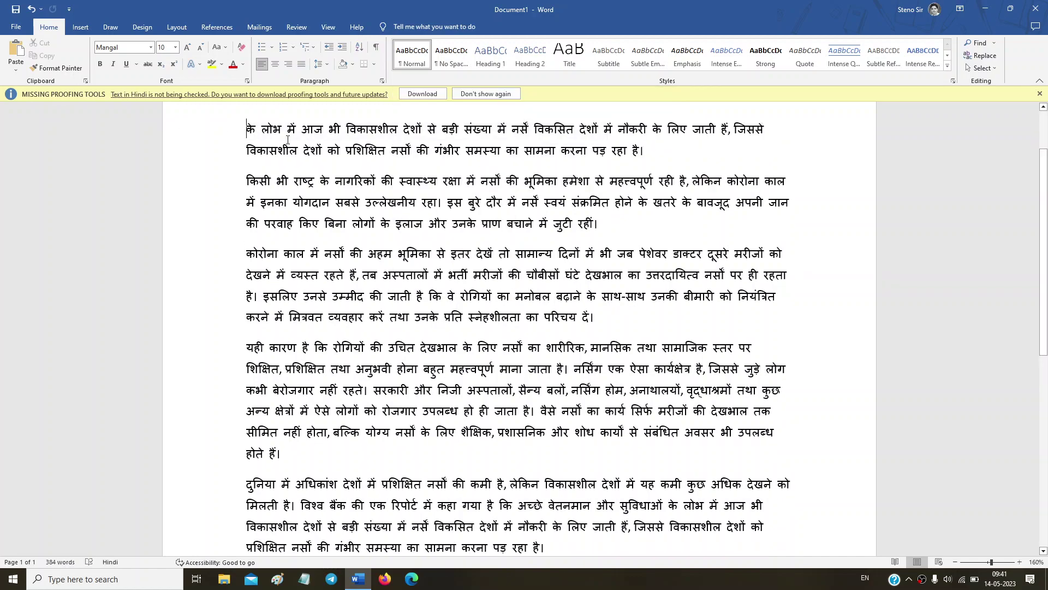
pyautogui.hotkey('ctrl', 'z')
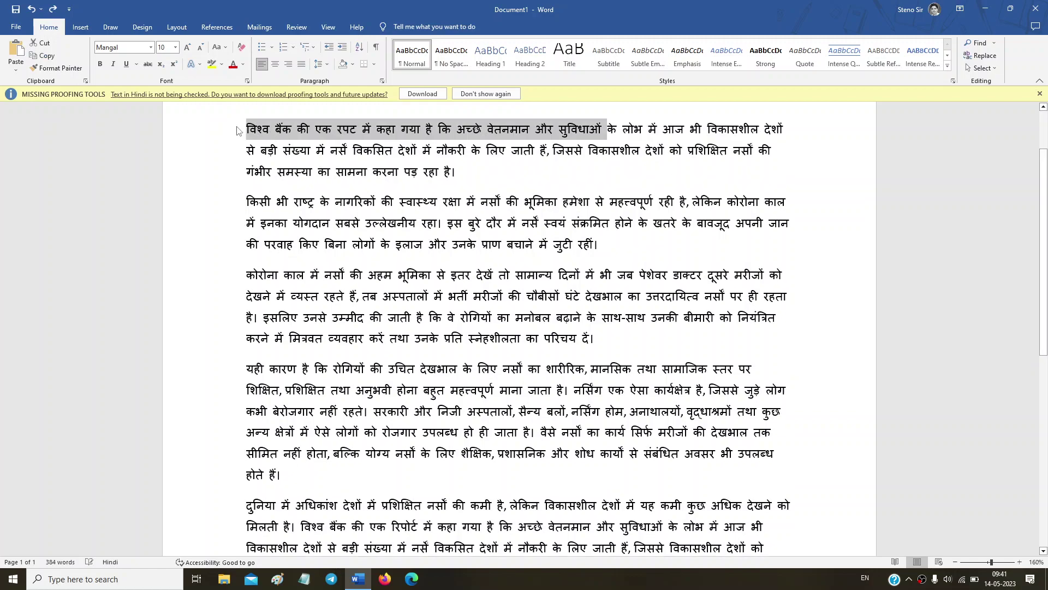
pyautogui.click(48, 47)
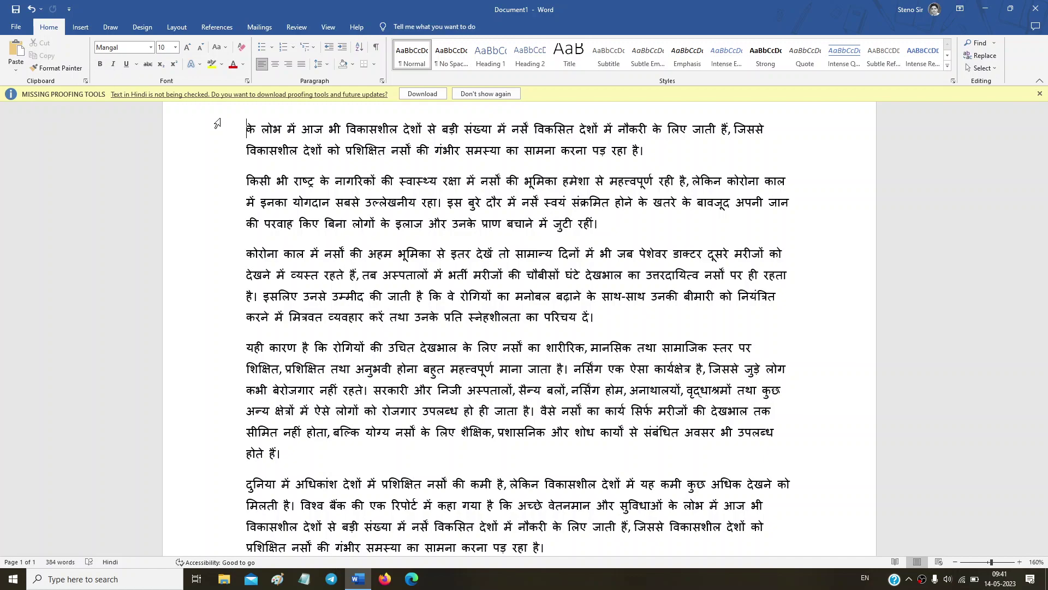
# Try pasting and then dragging the phrase after जुटी रहीं।, undoing each attempt.
pyautogui.click(638, 229)
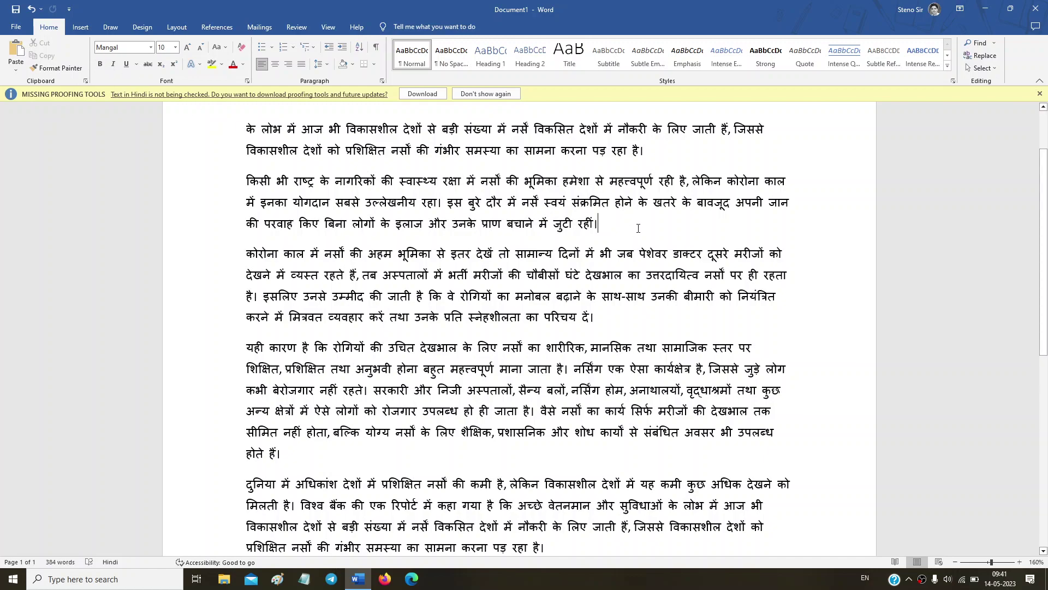
pyautogui.rightClick(638, 228)
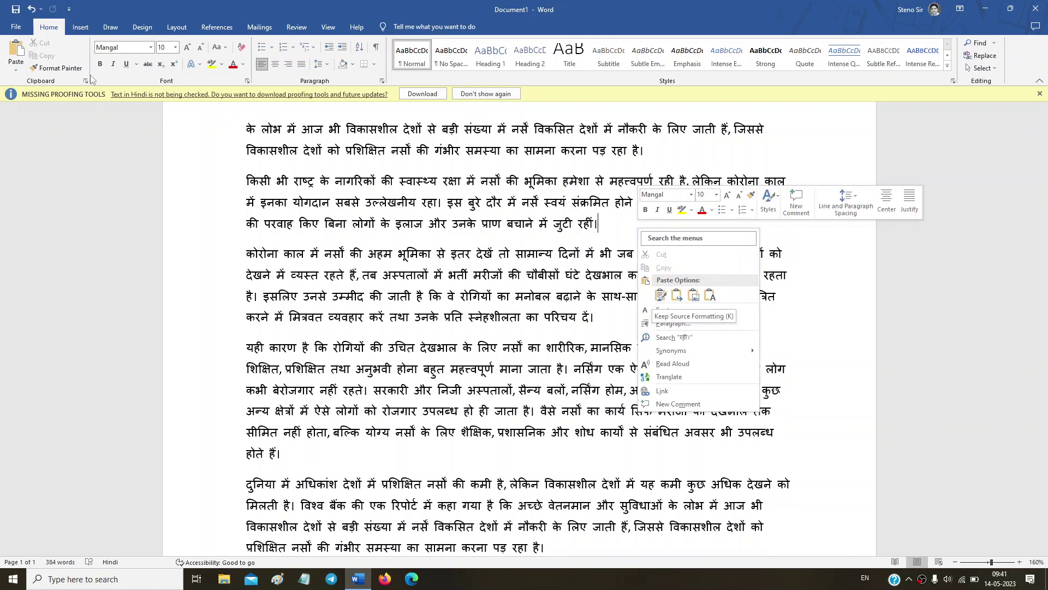
pyautogui.click(18, 54)
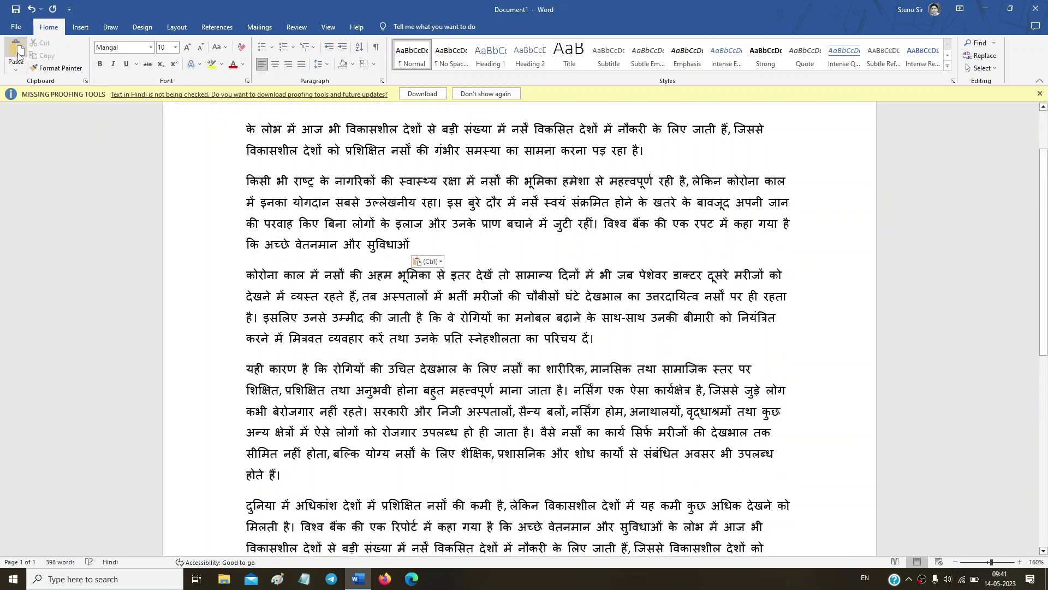
pyautogui.hotkey('ctrl', 'z')
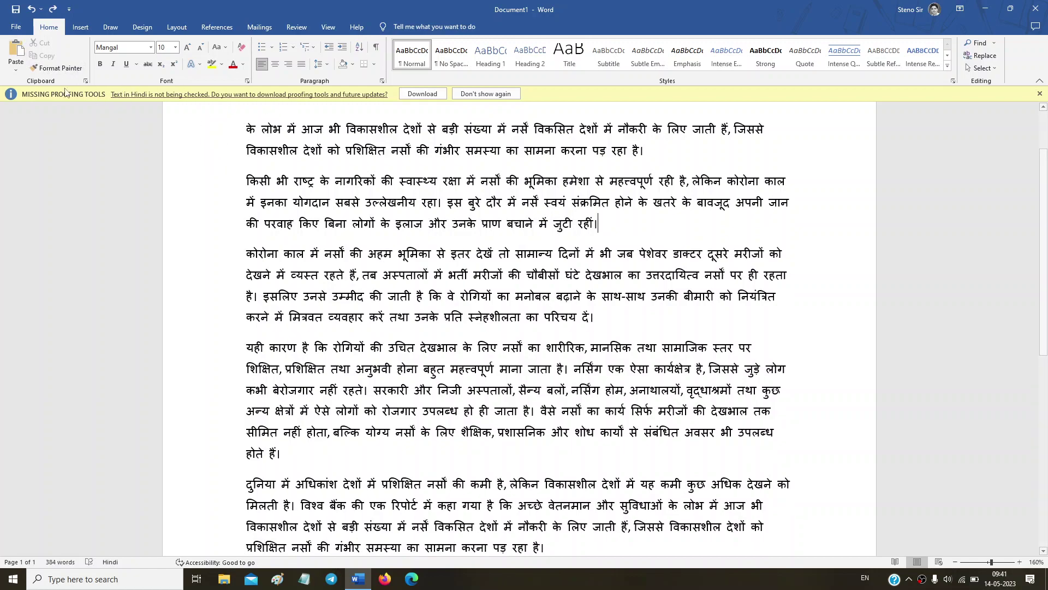
pyautogui.click(392, 149)
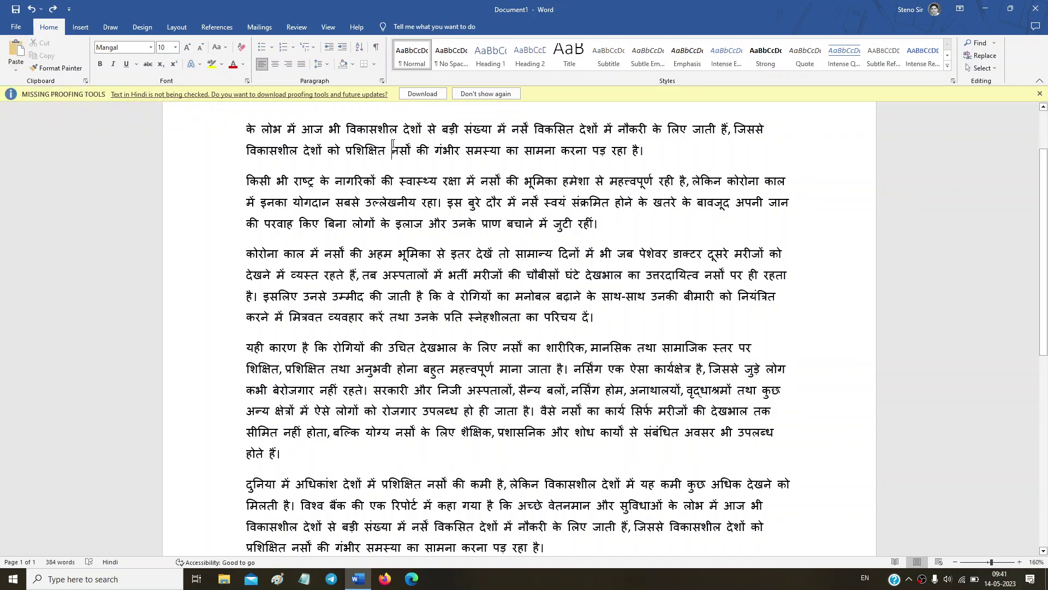
pyautogui.hotkey('ctrl', 'z')
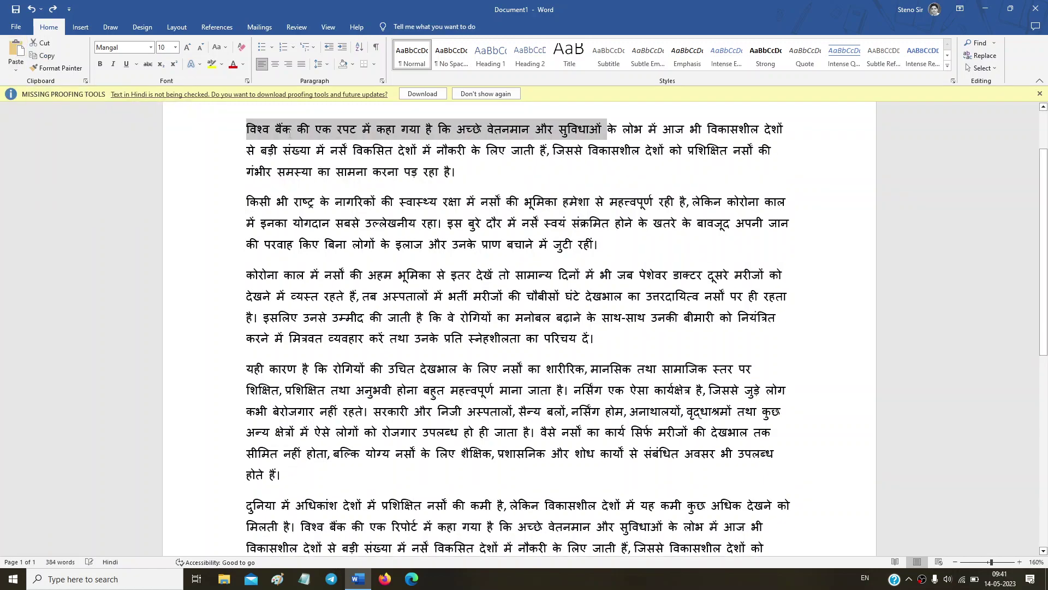
pyautogui.moveTo(352, 136)
pyautogui.mouseDown()
pyautogui.moveTo(524, 175)
pyautogui.moveTo(523, 460)
pyautogui.moveTo(676, 331)
pyautogui.moveTo(501, 473)
pyautogui.mouseUp()
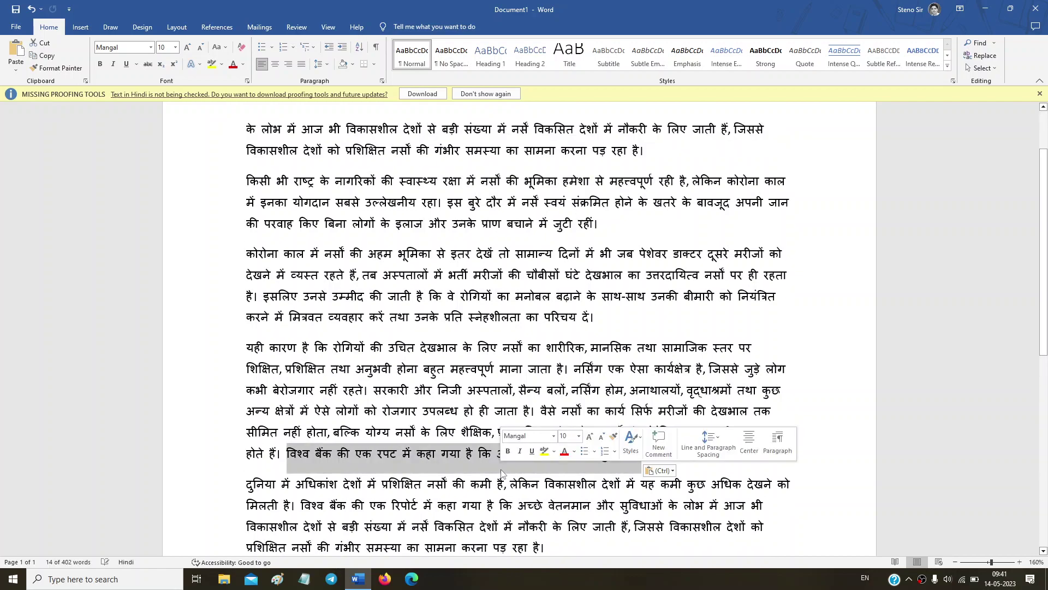
pyautogui.hotkey('ctrl', 'z')
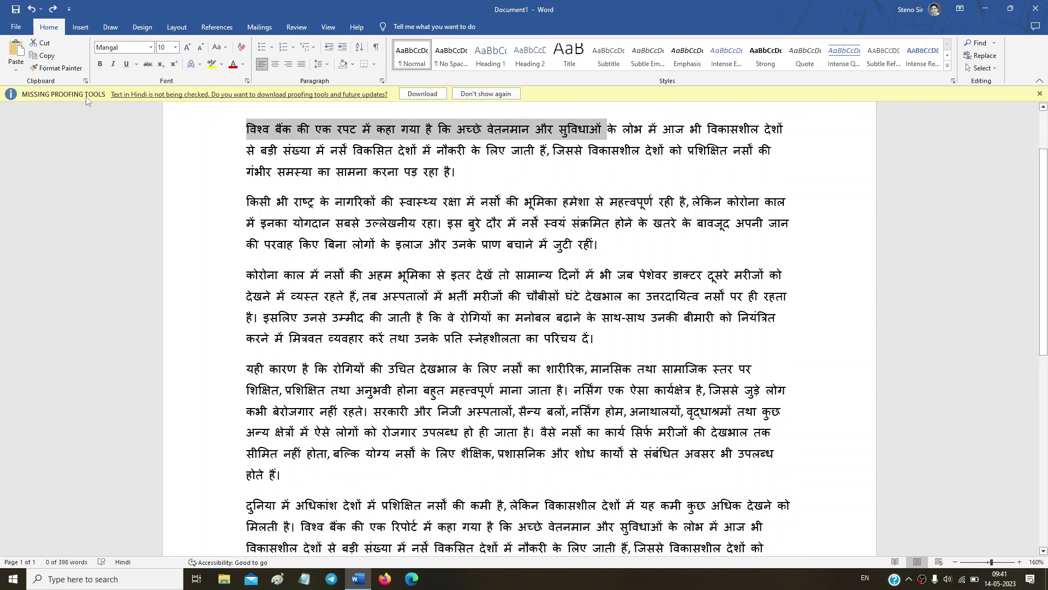
# Copy the opening phrase and paste it after जुटी रहीं।.
pyautogui.click(47, 55)
pyautogui.click(47, 55)
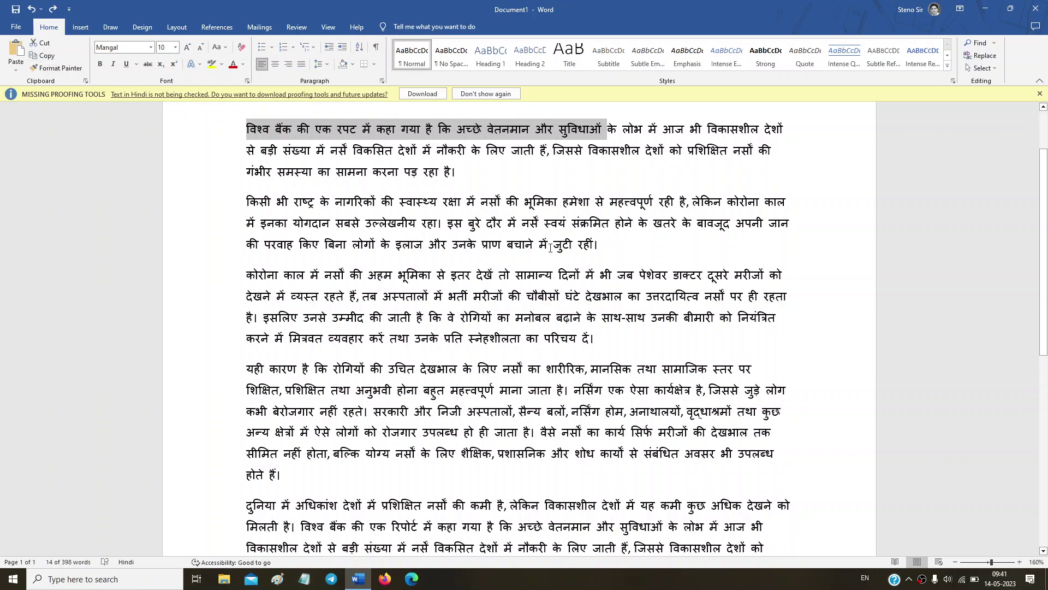
pyautogui.click(660, 250)
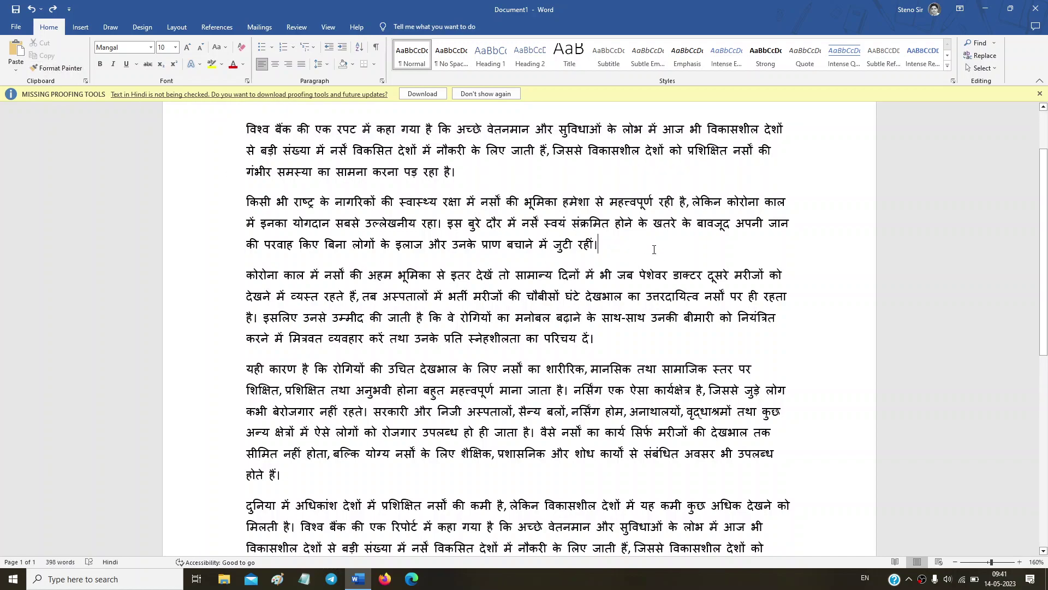
pyautogui.click(13, 49)
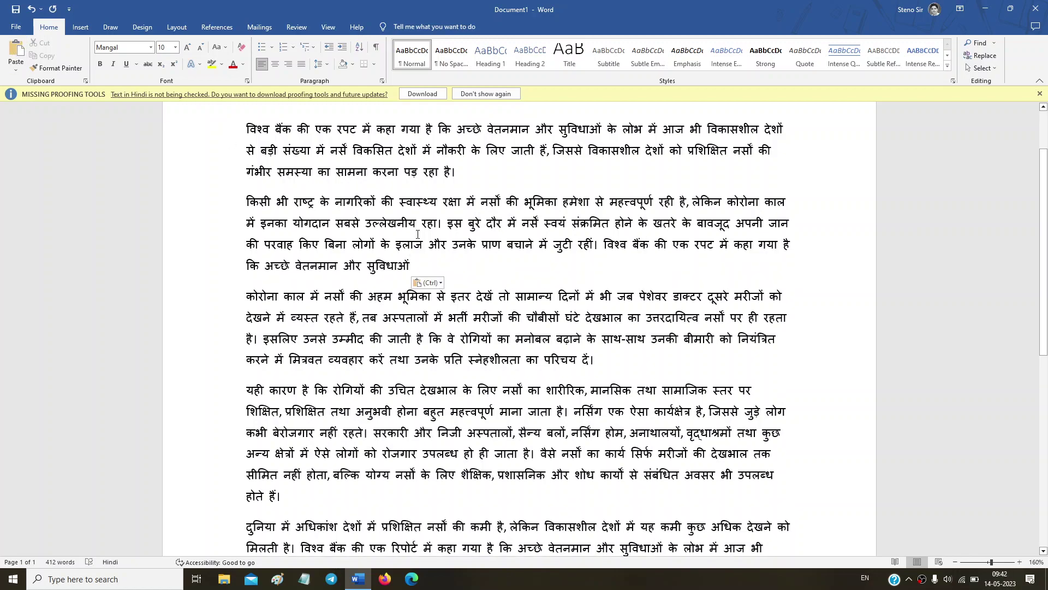
# Undo the pasted phrase, then drag-copy the opening words to two paragraph ends, undoing each.
pyautogui.hotkey('ctrl', 'z')
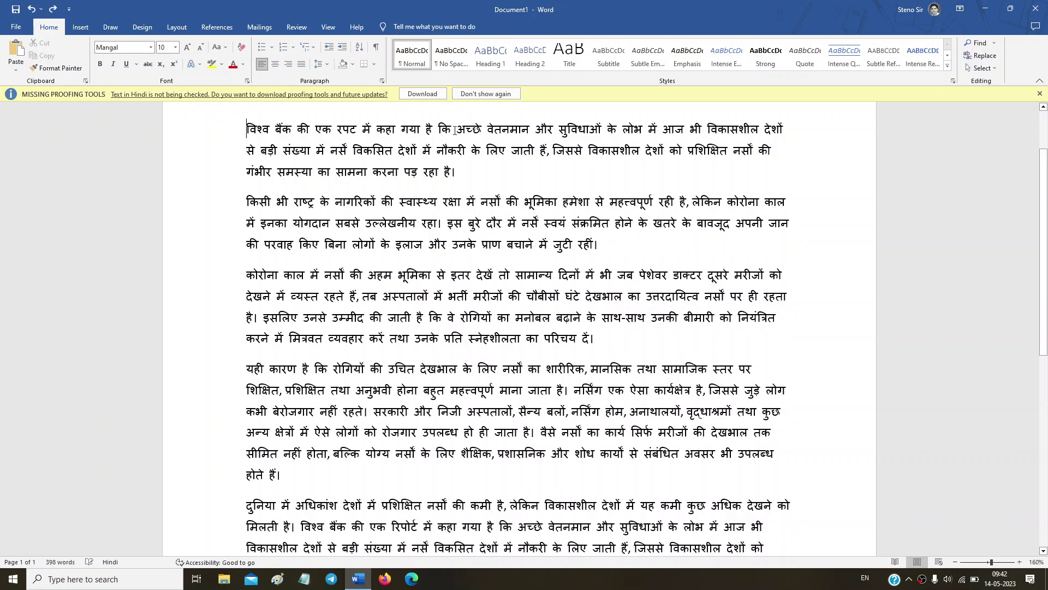
pyautogui.keyDown('shift'); pyautogui.click(487, 131); pyautogui.keyUp('shift')
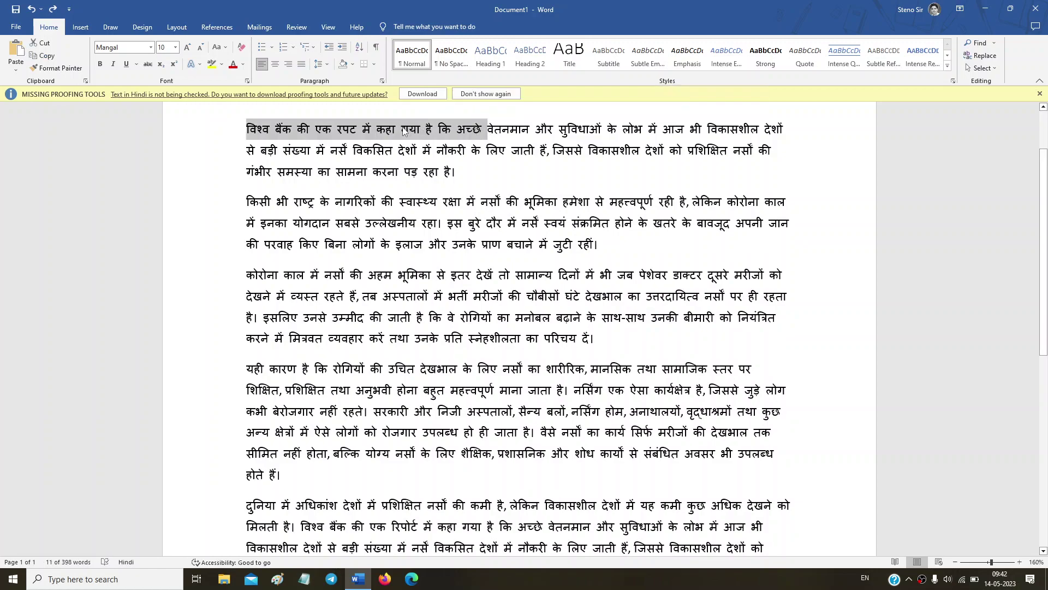
pyautogui.moveTo(404, 131)
pyautogui.mouseDown()
pyautogui.moveTo(529, 236)
pyautogui.moveTo(667, 247)
pyautogui.mouseUp()
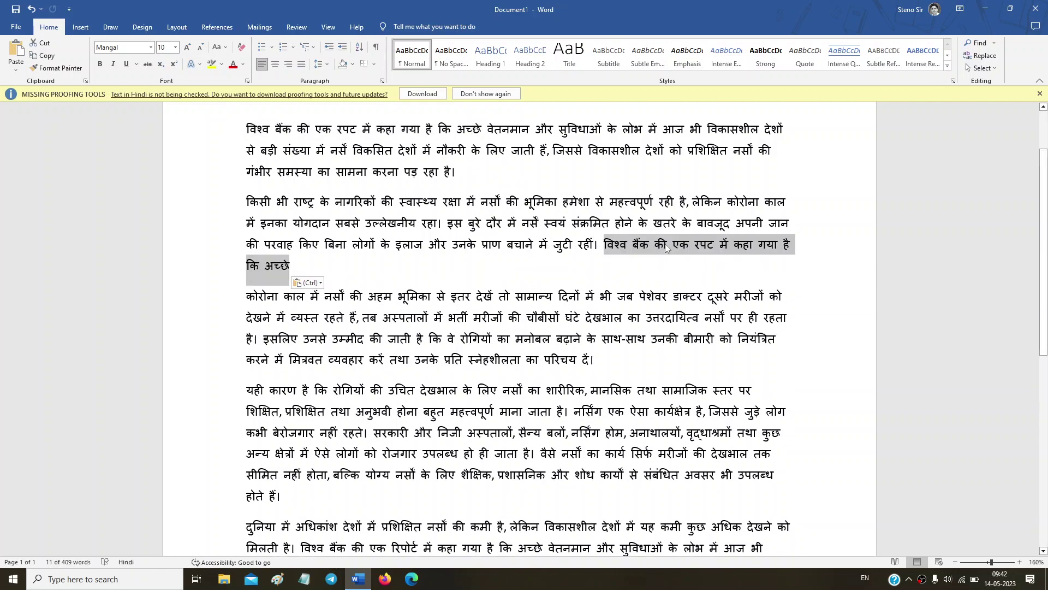
pyautogui.hotkey('ctrl', 'z')
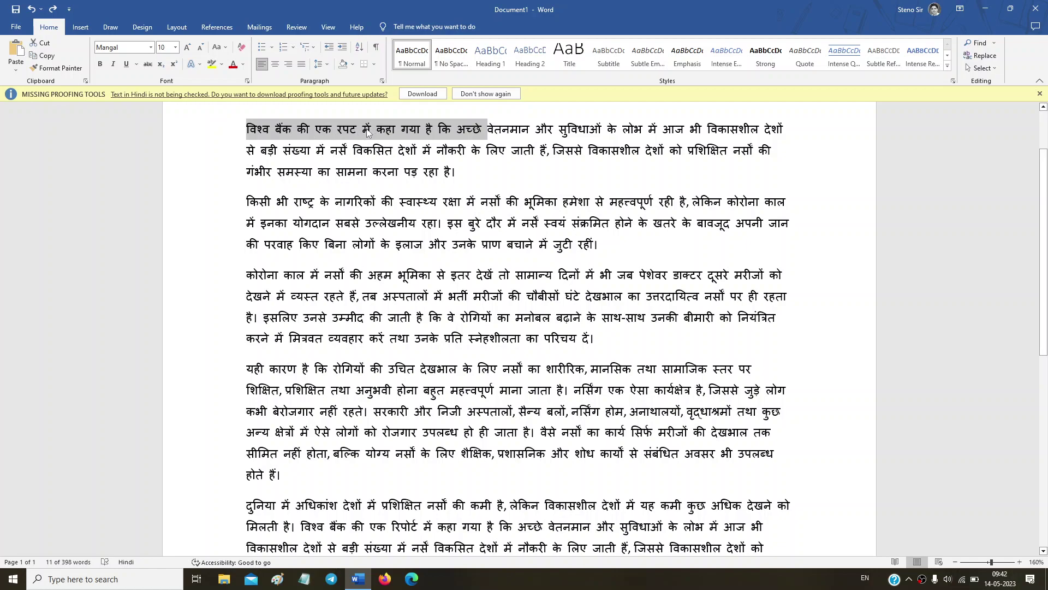
pyautogui.moveTo(372, 130)
pyautogui.mouseDown()
pyautogui.moveTo(680, 306)
pyautogui.moveTo(630, 345)
pyautogui.mouseUp()
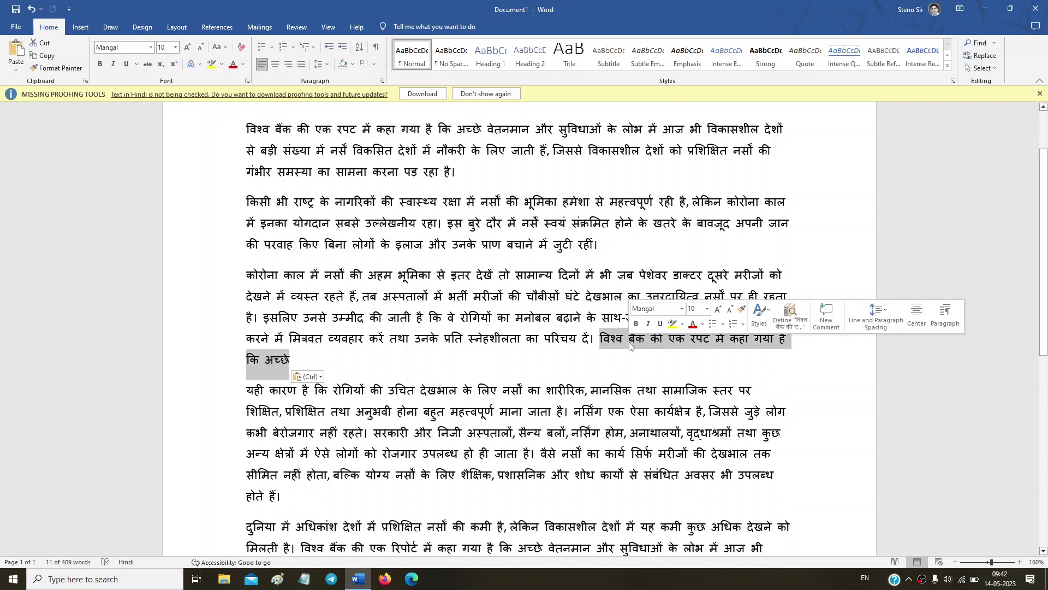
pyautogui.hotkey('ctrl', 'z')
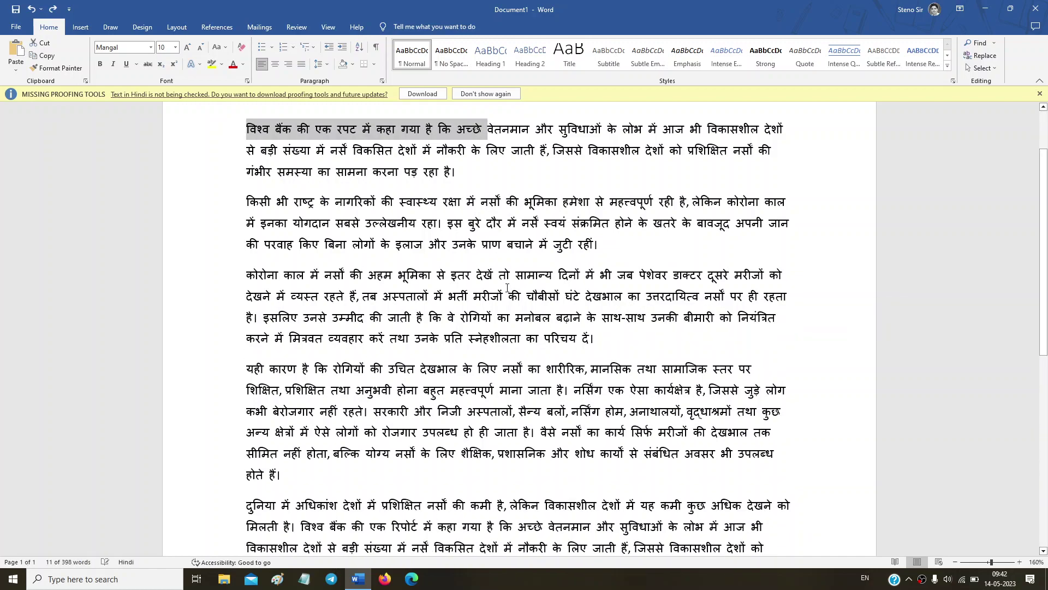
pyautogui.hotkey('ctrl', 'z')
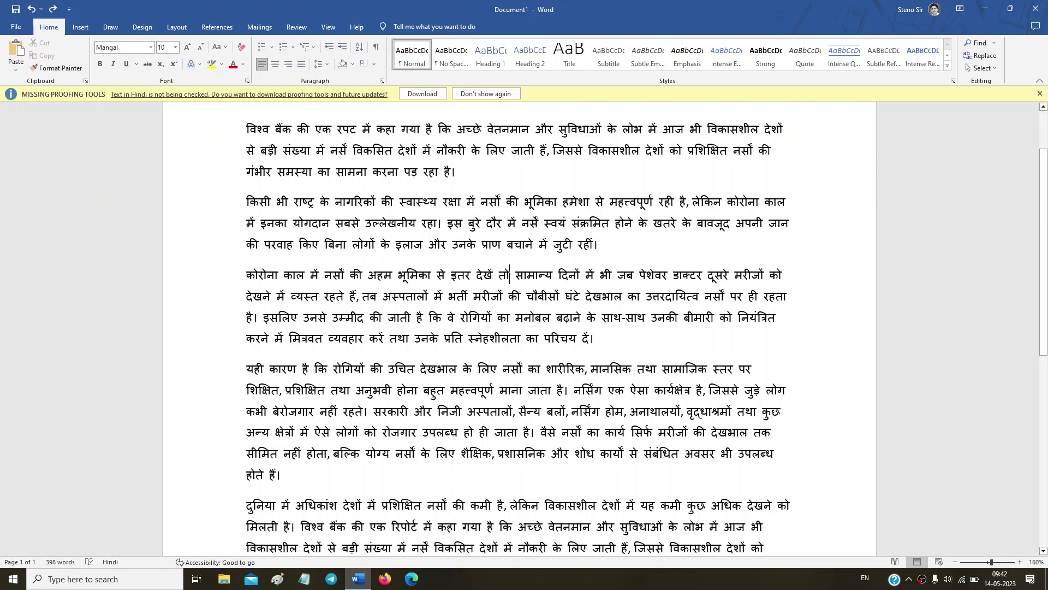
# Highlight the phrase विश्व बैंक की एक रपट में कहा गया in yellow.
pyautogui.moveTo(247, 130); pyautogui.dragTo(419, 131)
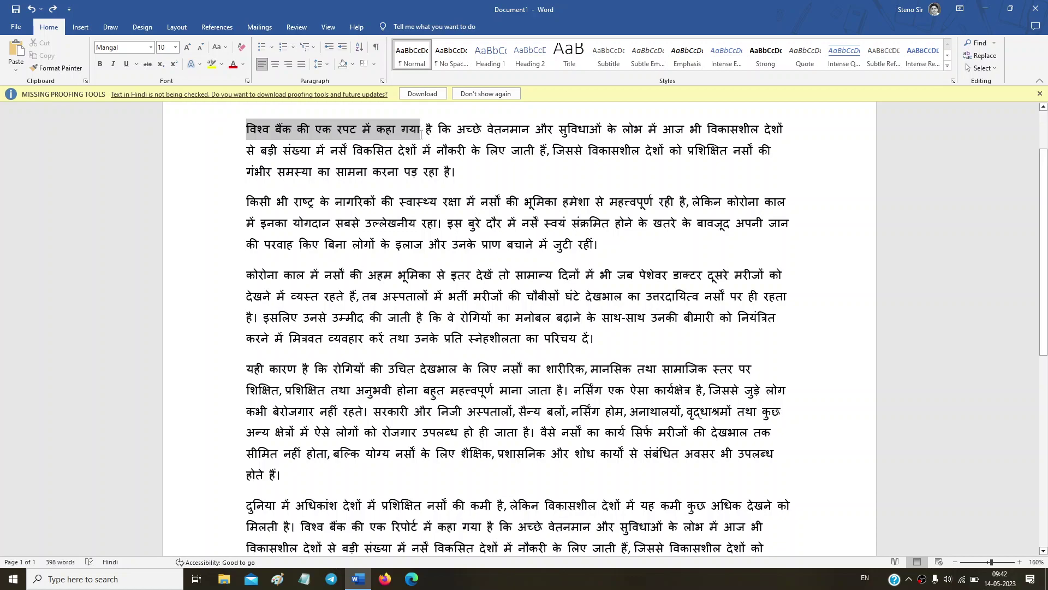
pyautogui.click(211, 64)
pyautogui.click(268, 130)
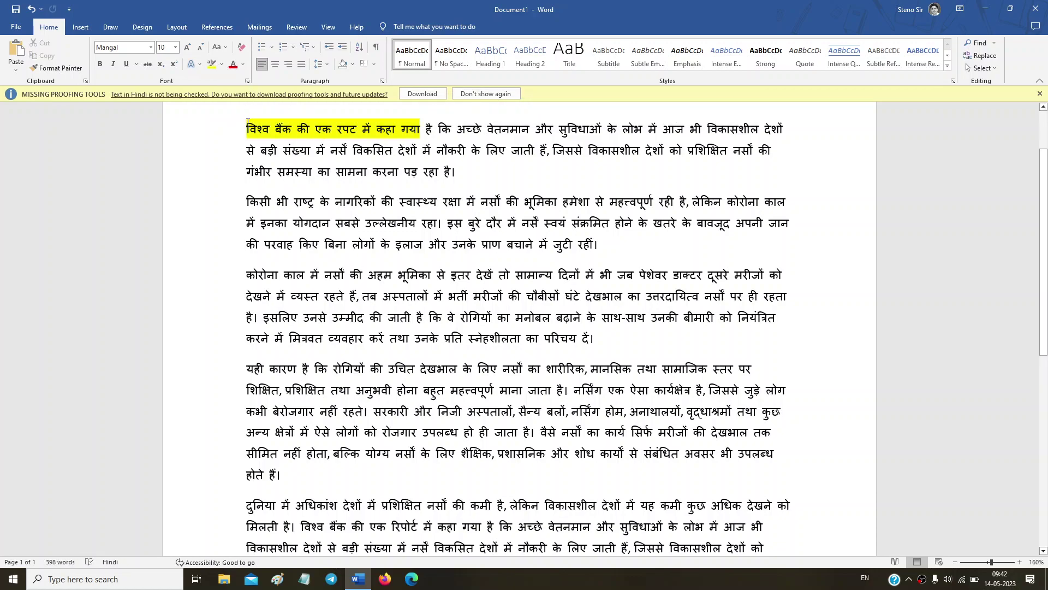
# Give the phrase's first four words a different standard font colour.
pyautogui.moveTo(307, 129); pyautogui.dragTo(331, 130)
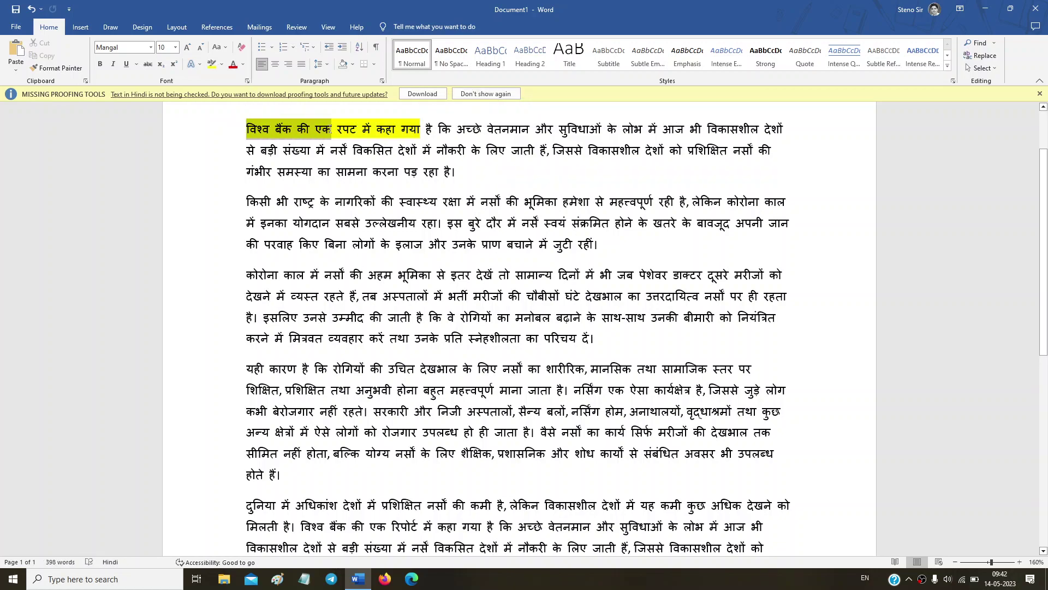
pyautogui.click(243, 65)
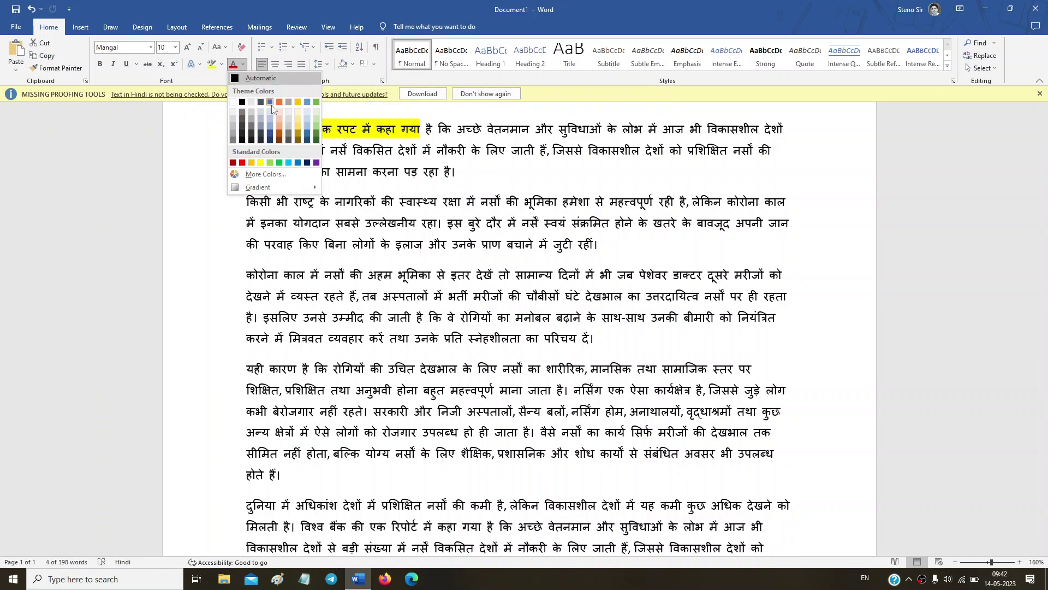
pyautogui.click(315, 164)
pyautogui.click(247, 130)
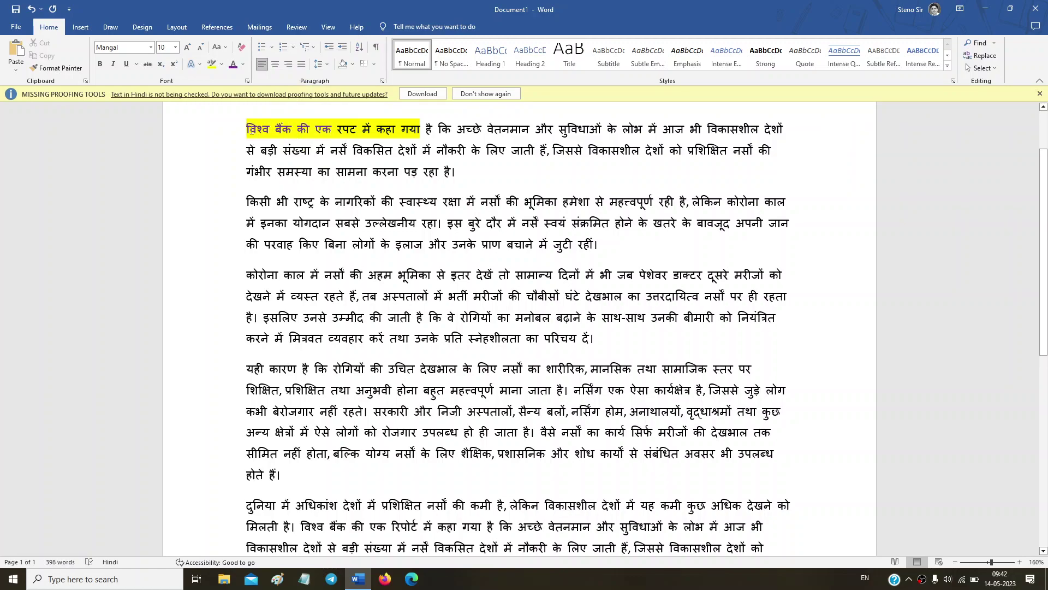
pyautogui.moveTo(247, 130); pyautogui.dragTo(419, 136)
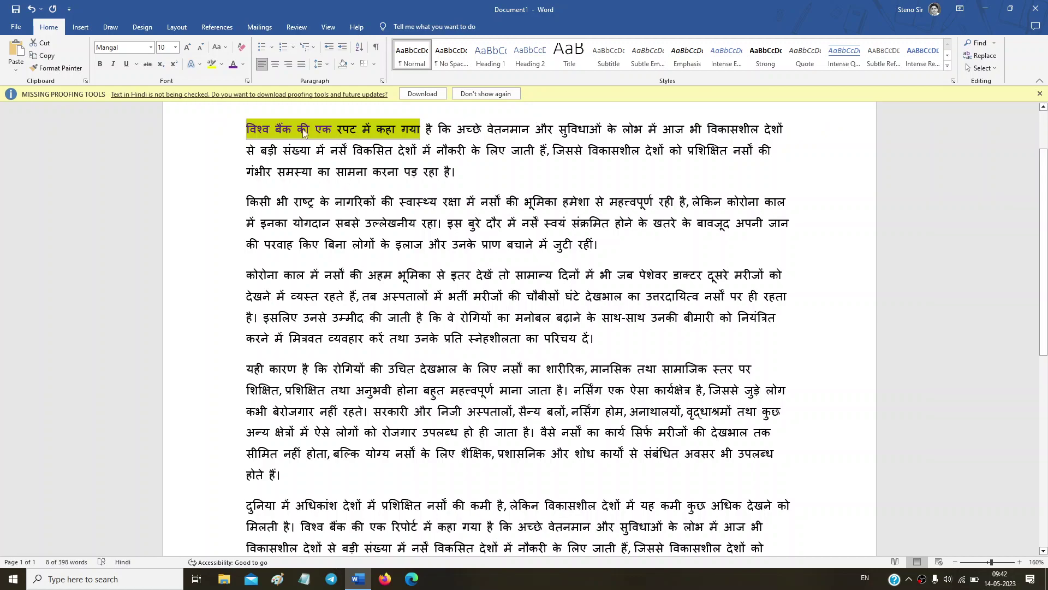
# Use Format Painter twice to copy the yellow highlight onto सामान्य, then शारीरिक.
pyautogui.click(55, 71)
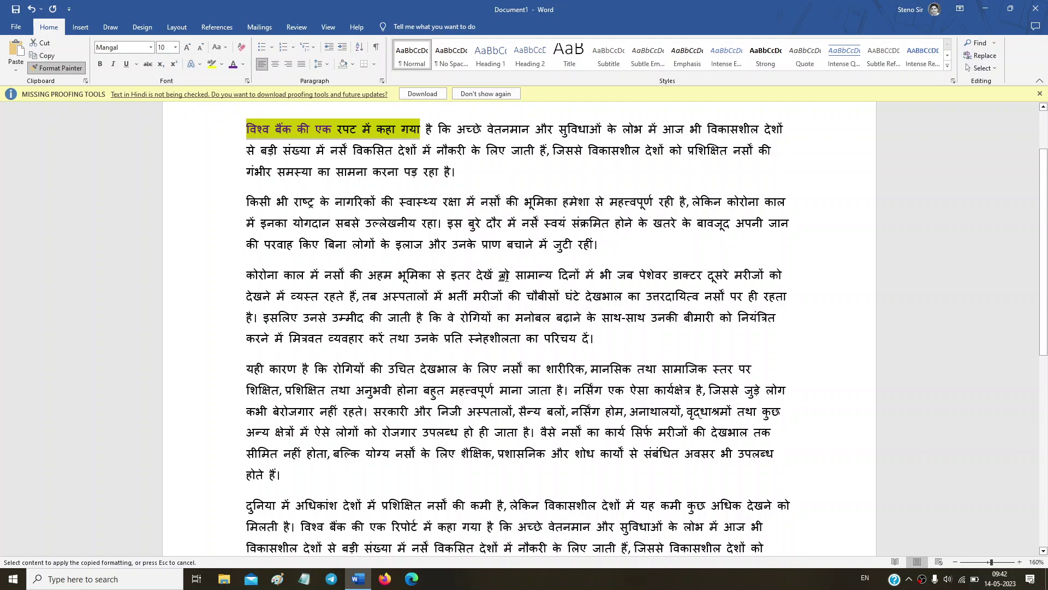
pyautogui.click(532, 277)
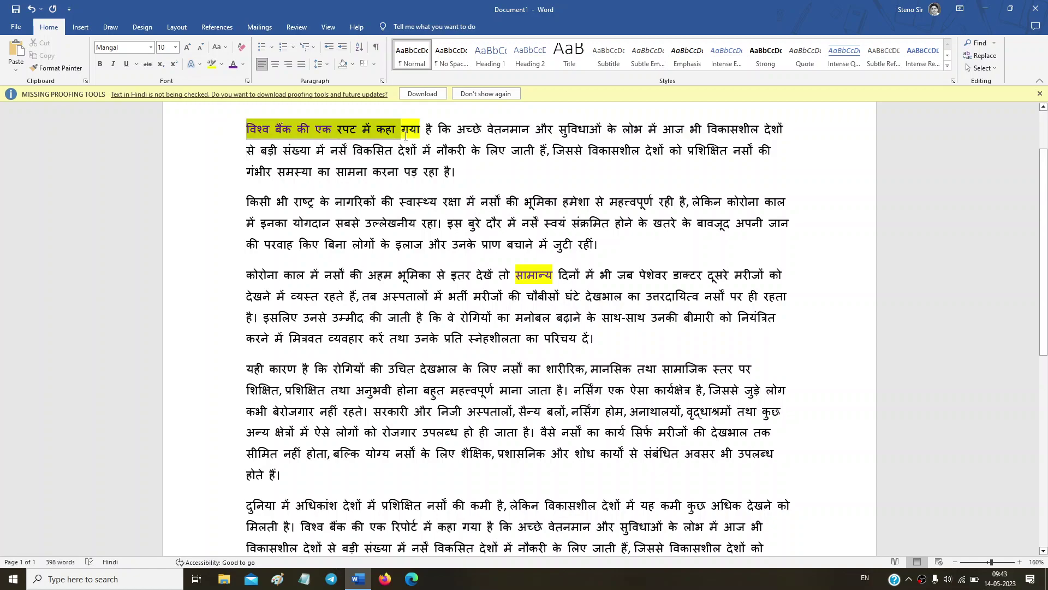
pyautogui.moveTo(325, 144); pyautogui.dragTo(422, 131)
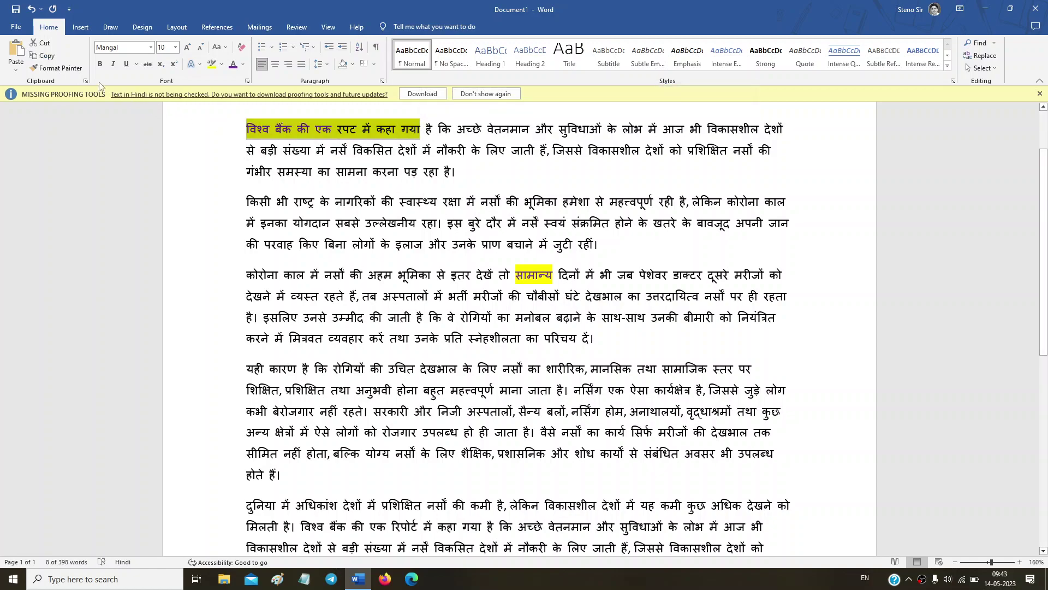
pyautogui.click(57, 67)
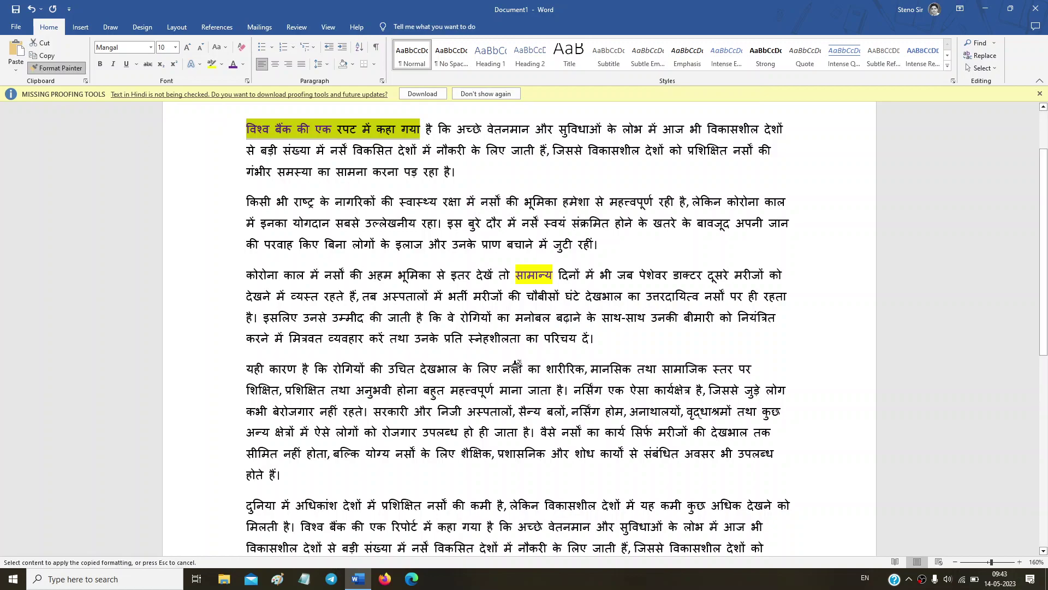
pyautogui.click(566, 368)
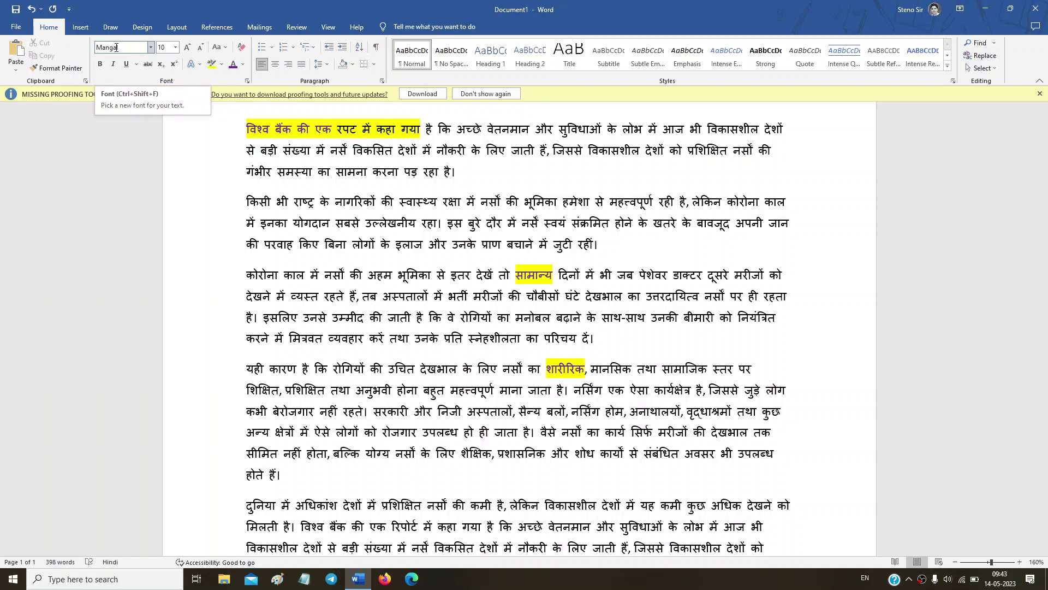
# Type the test letters sdfsdfsdfsda after होते हैं। at the fourth paragraph's end.
pyautogui.click(417, 295)
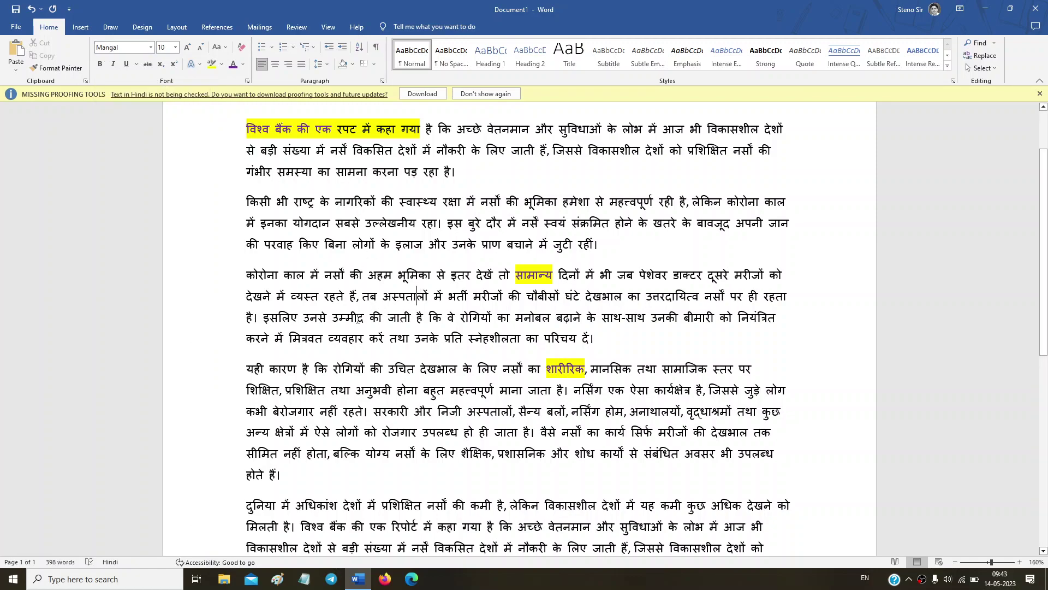
pyautogui.moveTo(357, 319); pyautogui.dragTo(415, 464)
pyautogui.click(375, 371)
pyautogui.moveTo(327, 274); pyautogui.dragTo(415, 454)
pyautogui.click(377, 275)
pyautogui.click(313, 473)
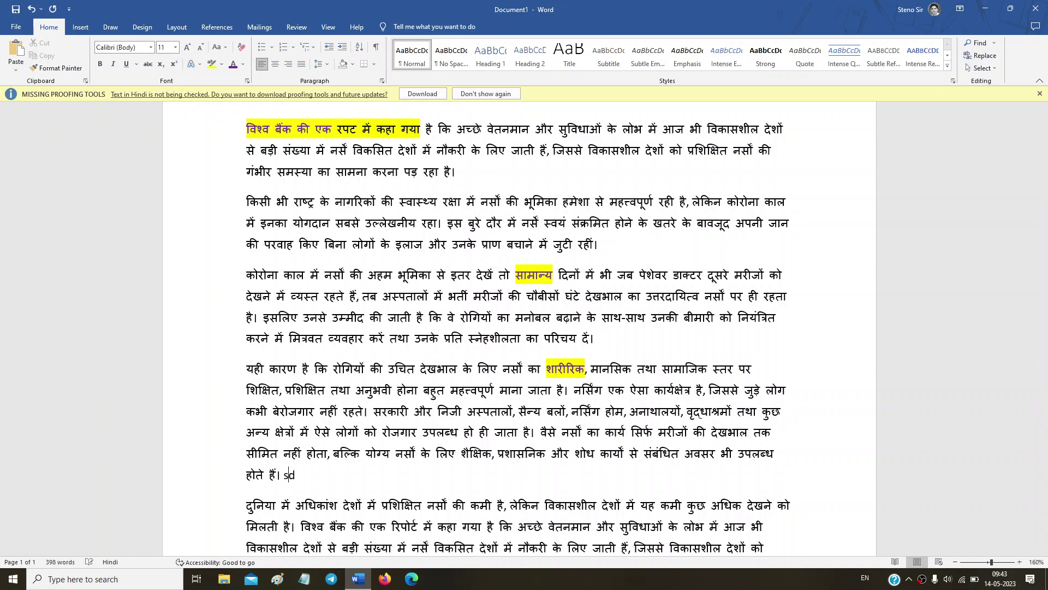
pyautogui.write('sdfsdfsdfsda')
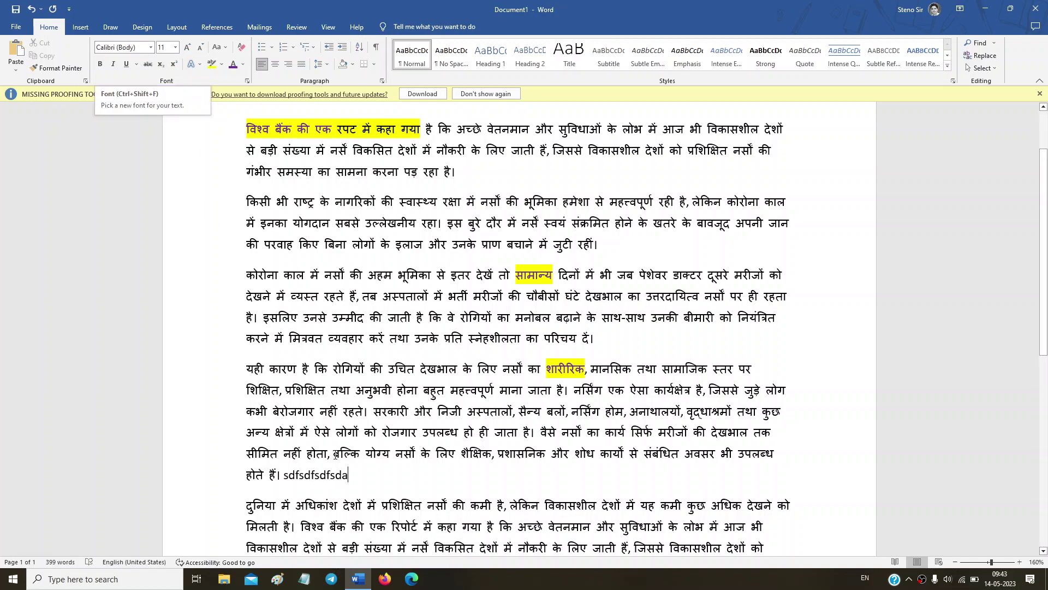
# Compare fonts: the Latin letters show Calibri (Body) 11, the Hindi text Mangal 10.
pyautogui.hotkey('ctrl', 'shift', 'Left')
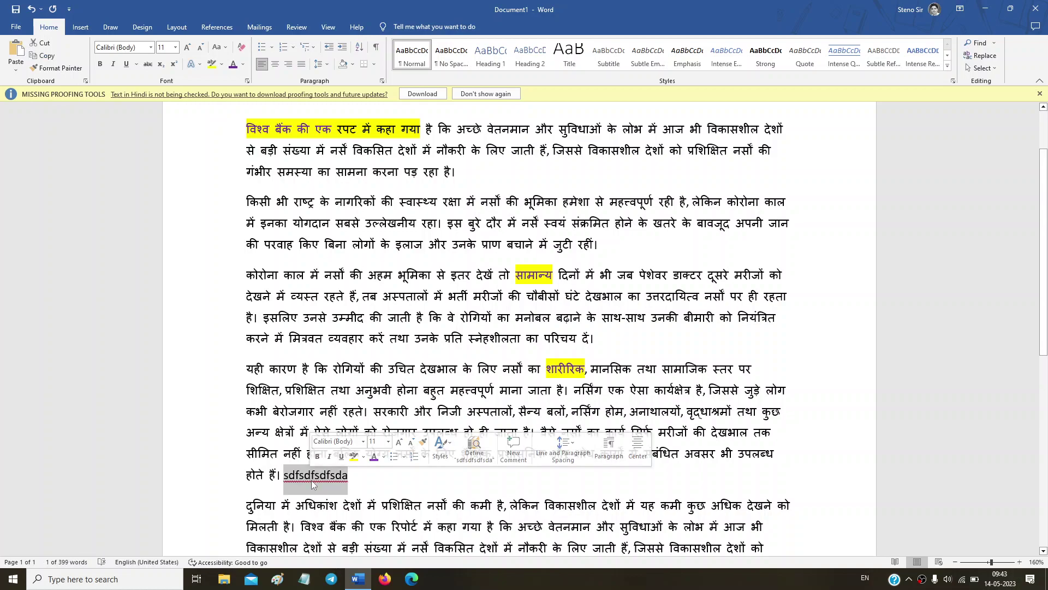
pyautogui.click(311, 476)
pyautogui.click(375, 413)
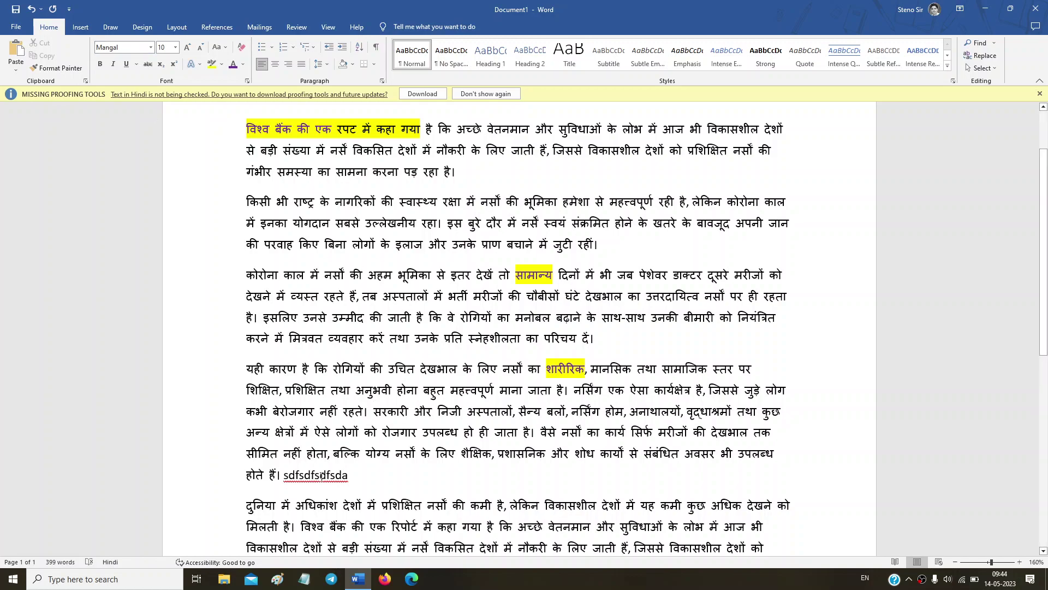
pyautogui.click(322, 474)
pyautogui.click(357, 420)
# Select the यही कारण paragraph and choose Kokila from the font list.
pyautogui.moveTo(247, 367); pyautogui.dragTo(283, 480)
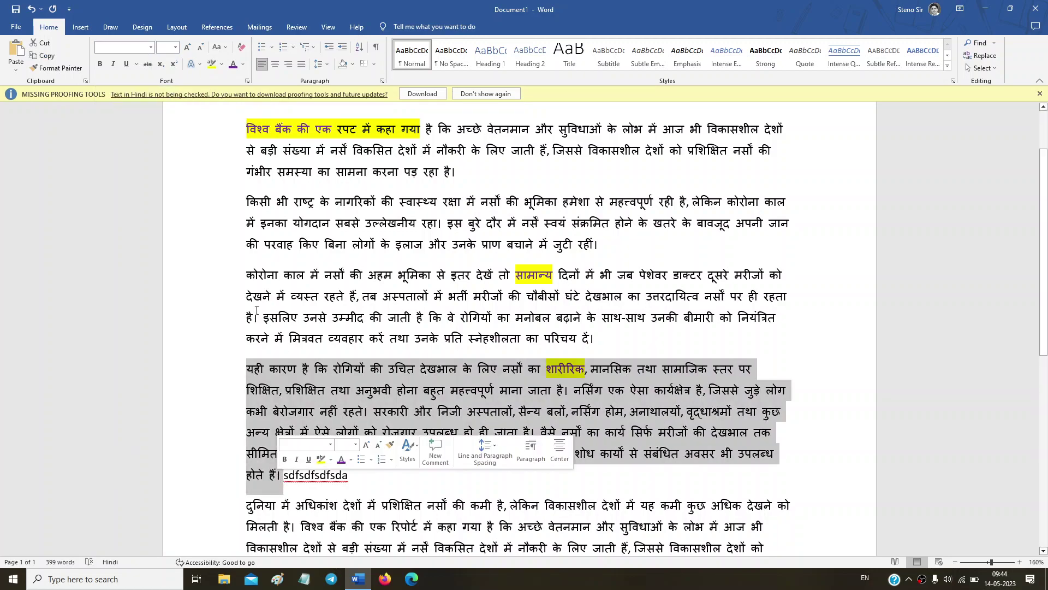
pyautogui.click(151, 48)
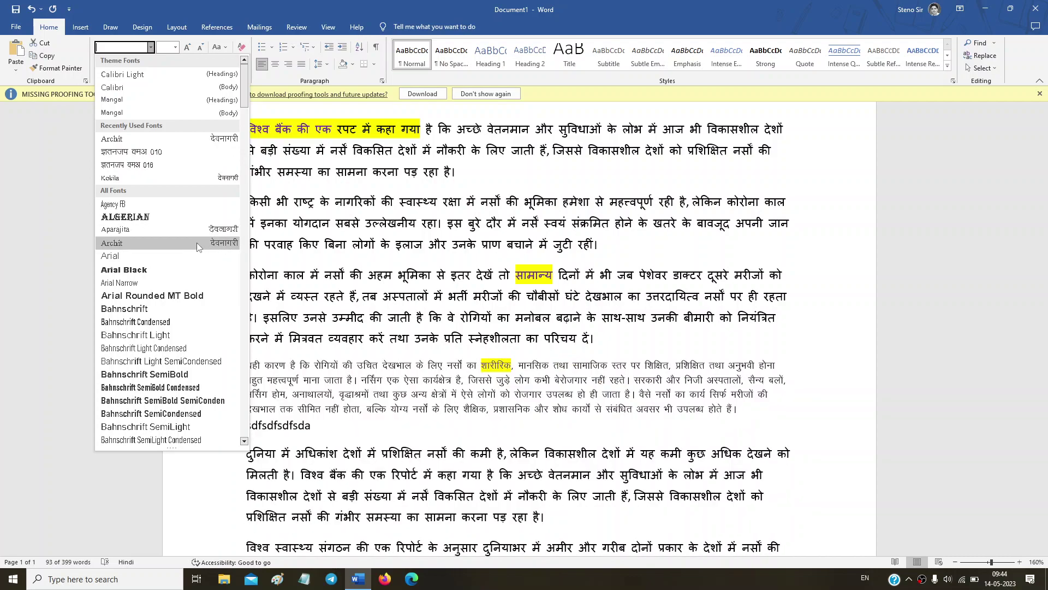
pyautogui.scroll(-4, 197, 243)
pyautogui.scroll(-8, 199, 242)
pyautogui.scroll(-7, 202, 242)
pyautogui.scroll(-10, 208, 242)
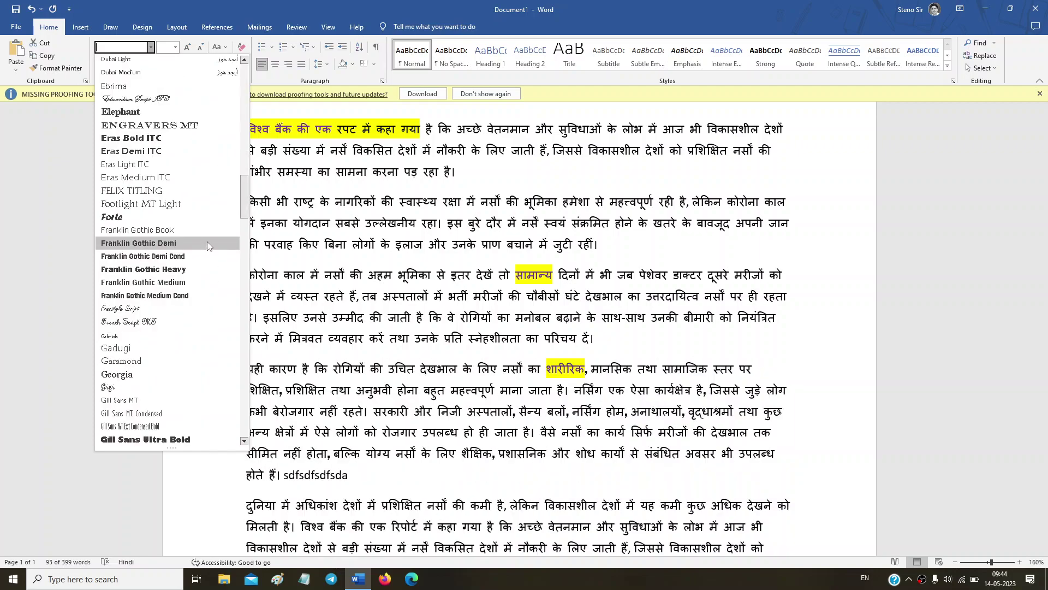
pyautogui.scroll(-5, 208, 241)
pyautogui.scroll(-7, 205, 207)
pyautogui.scroll(-2, 202, 164)
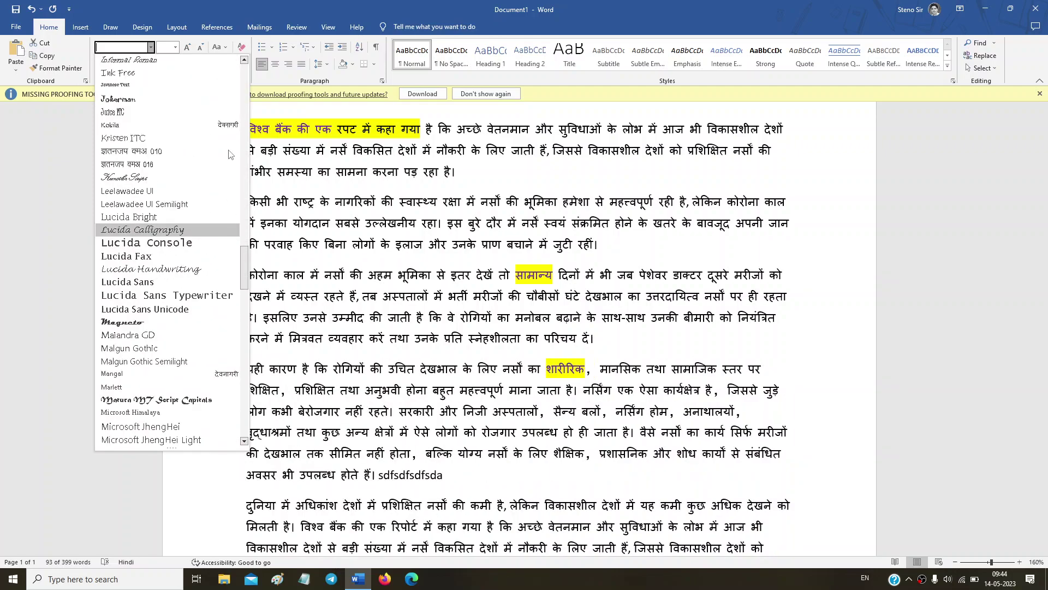
pyautogui.click(200, 124)
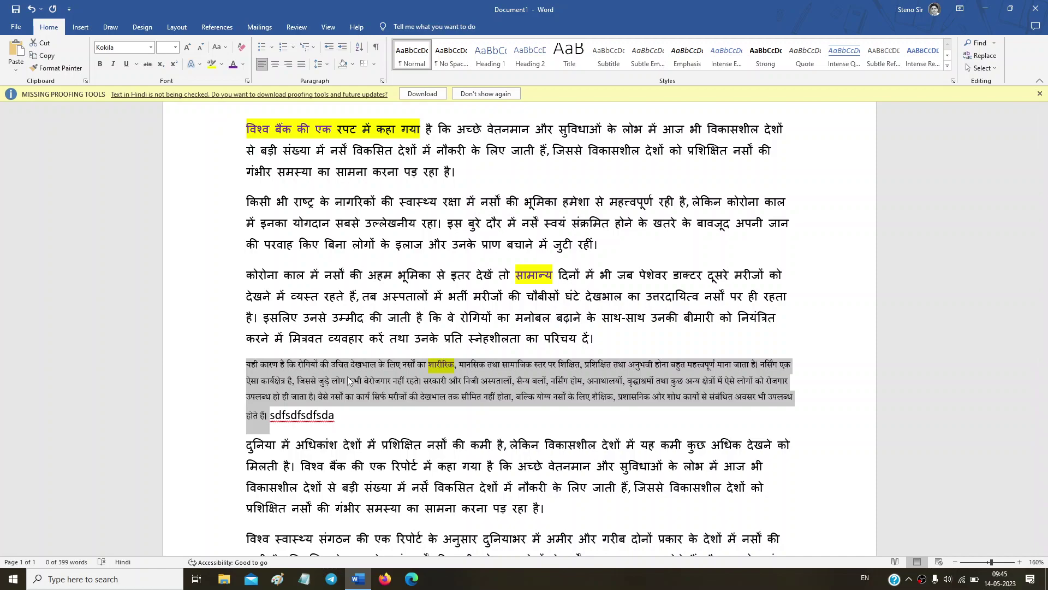
# Type Kokila in the font box to set the कोरोना काल paragraph in Kokila.
pyautogui.click(344, 296)
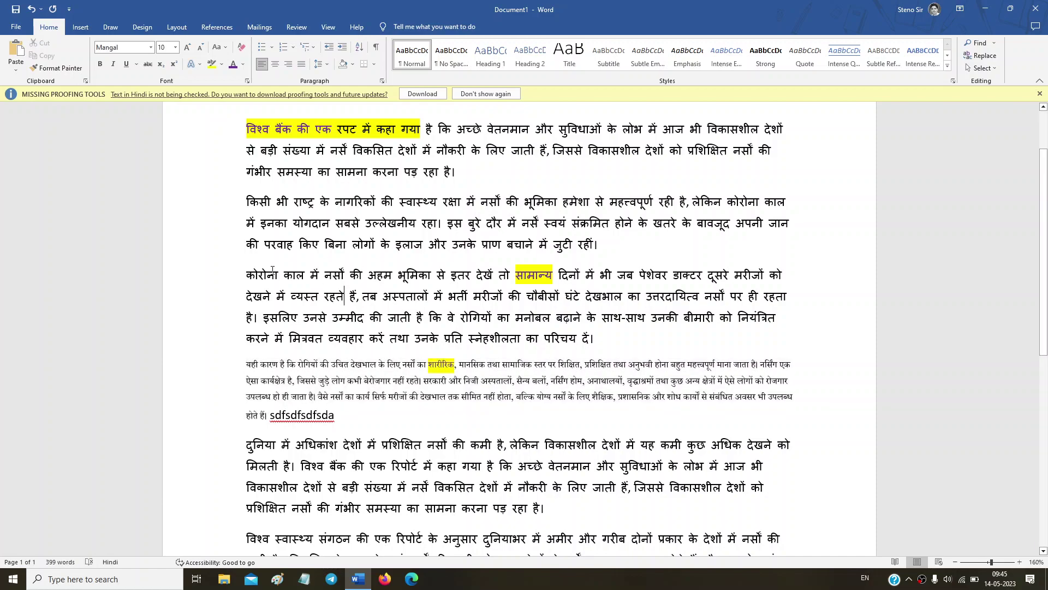
pyautogui.moveTo(249, 275); pyautogui.dragTo(597, 342)
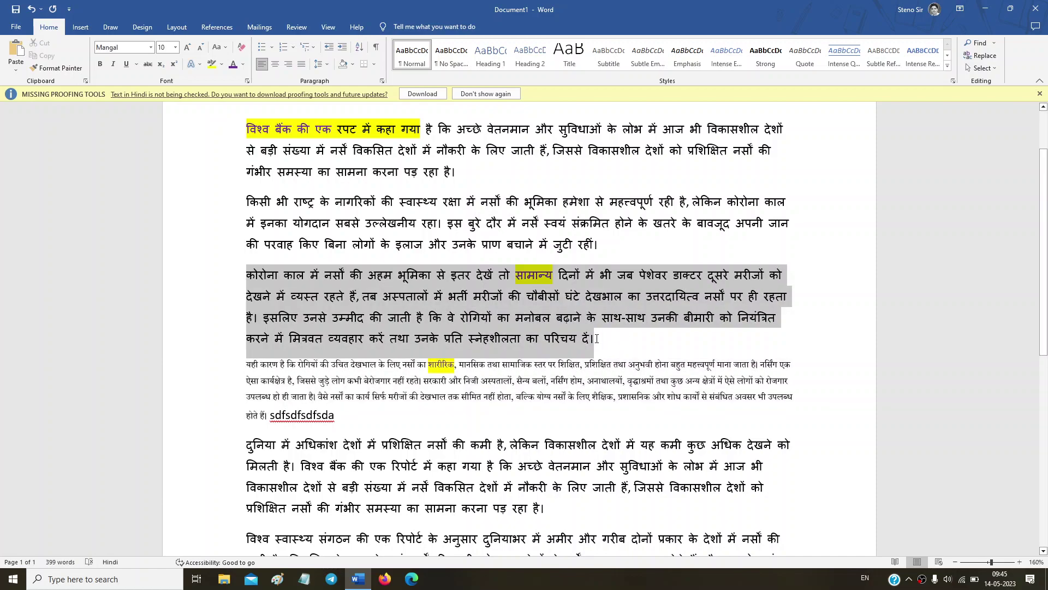
pyautogui.click(151, 48)
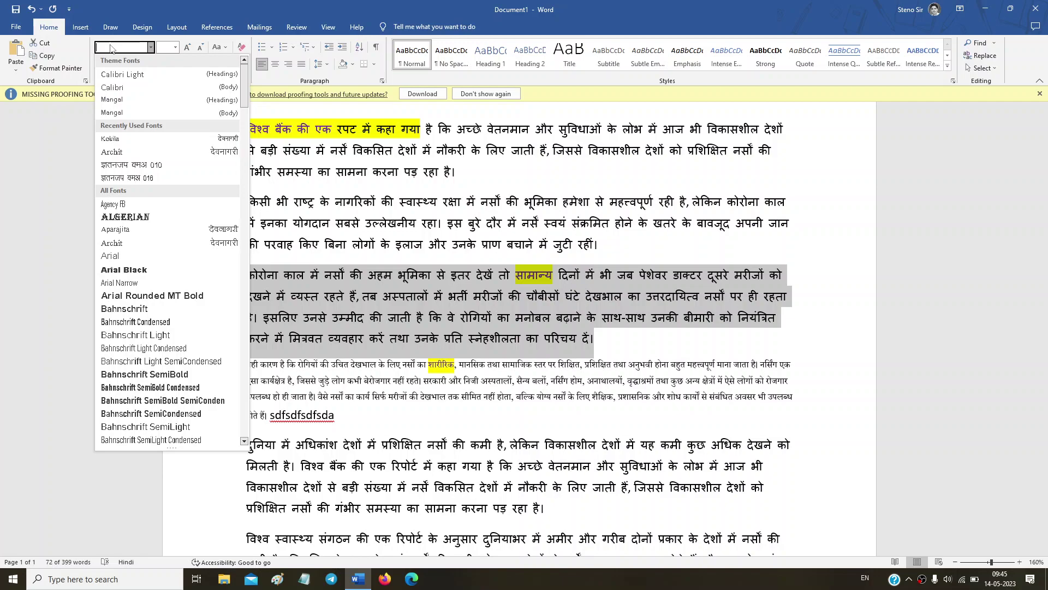
pyautogui.write('Kokila')
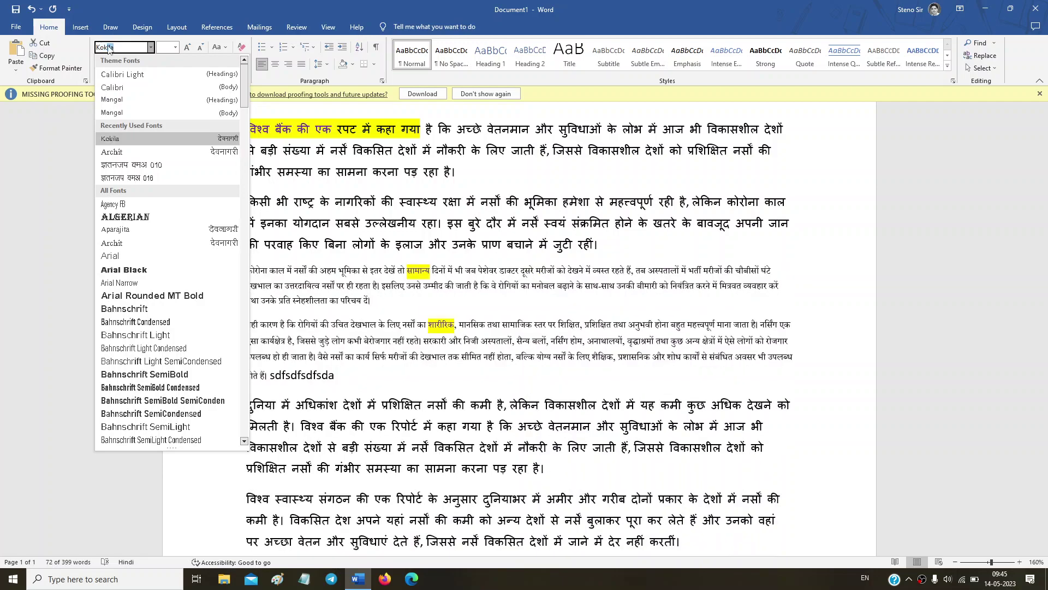
pyautogui.press('Return')
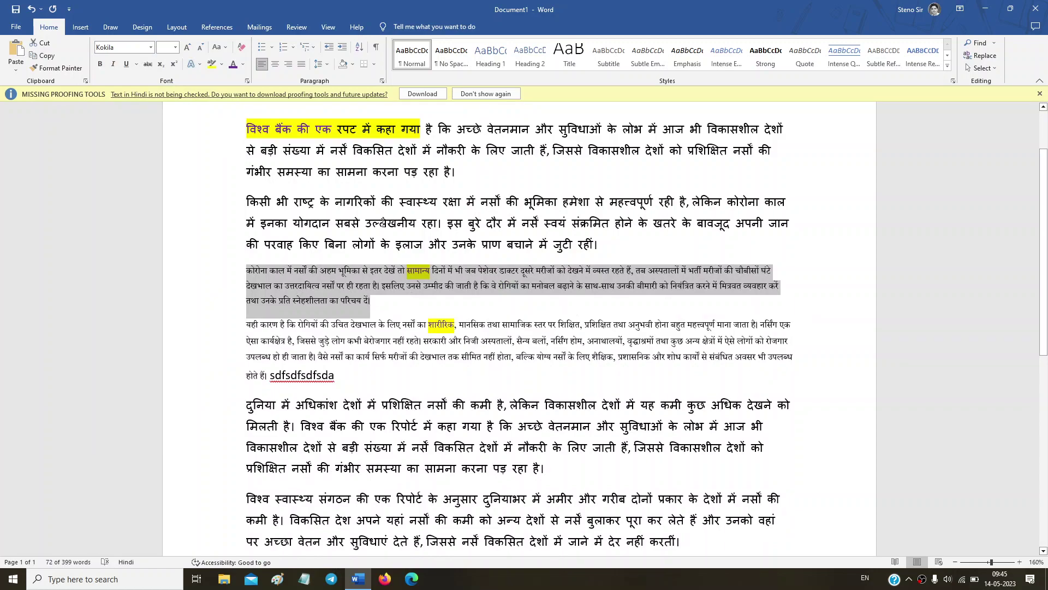
pyautogui.click(388, 222)
pyautogui.moveTo(246, 200); pyautogui.dragTo(603, 245)
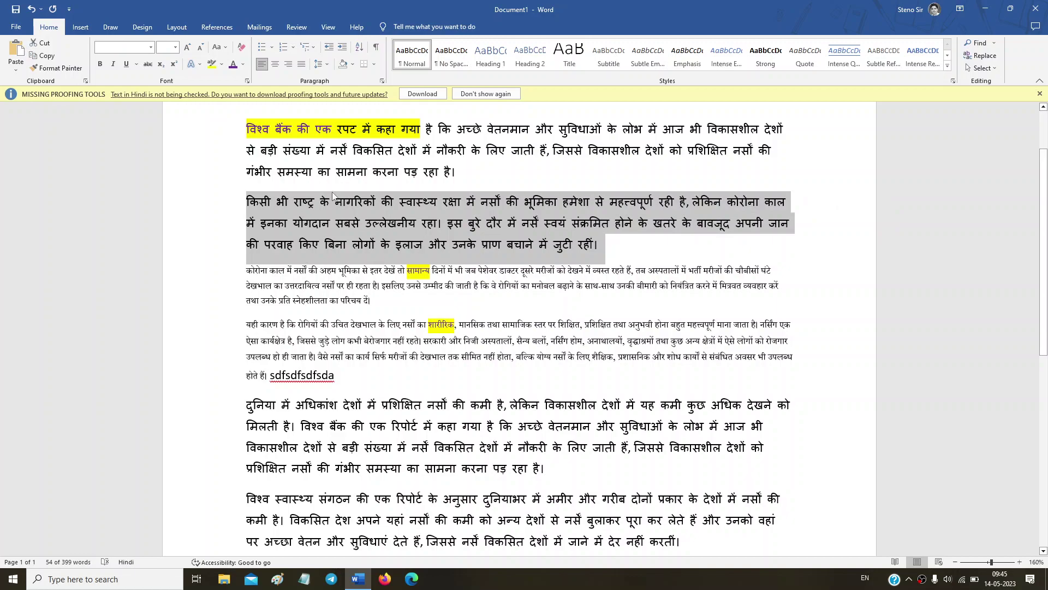
# Set the second paragraph, beginning किसी भी, to 16-point font size.
pyautogui.click(367, 214)
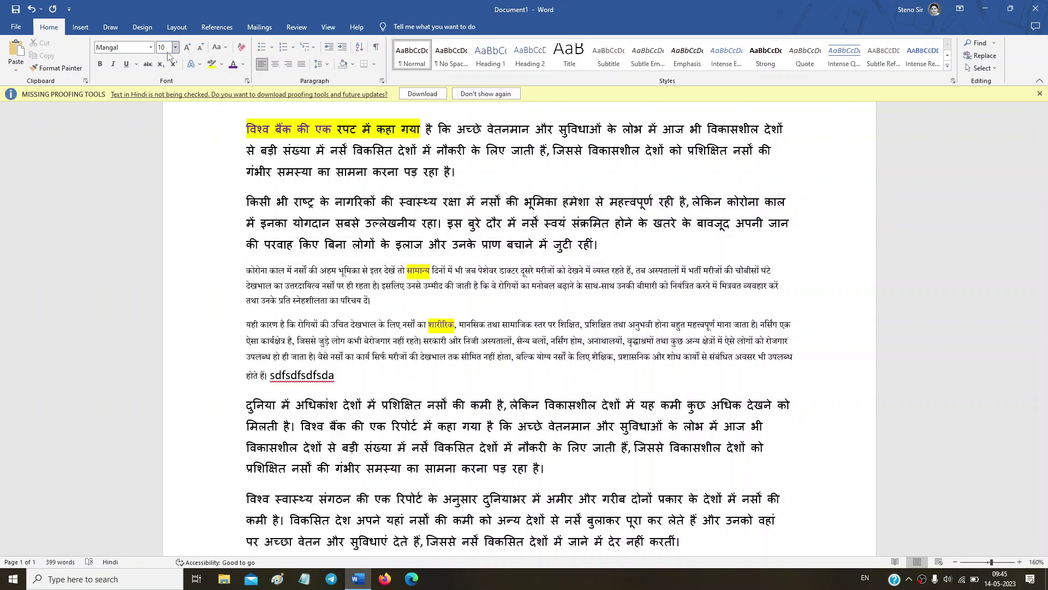
pyautogui.moveTo(248, 197); pyautogui.dragTo(603, 246)
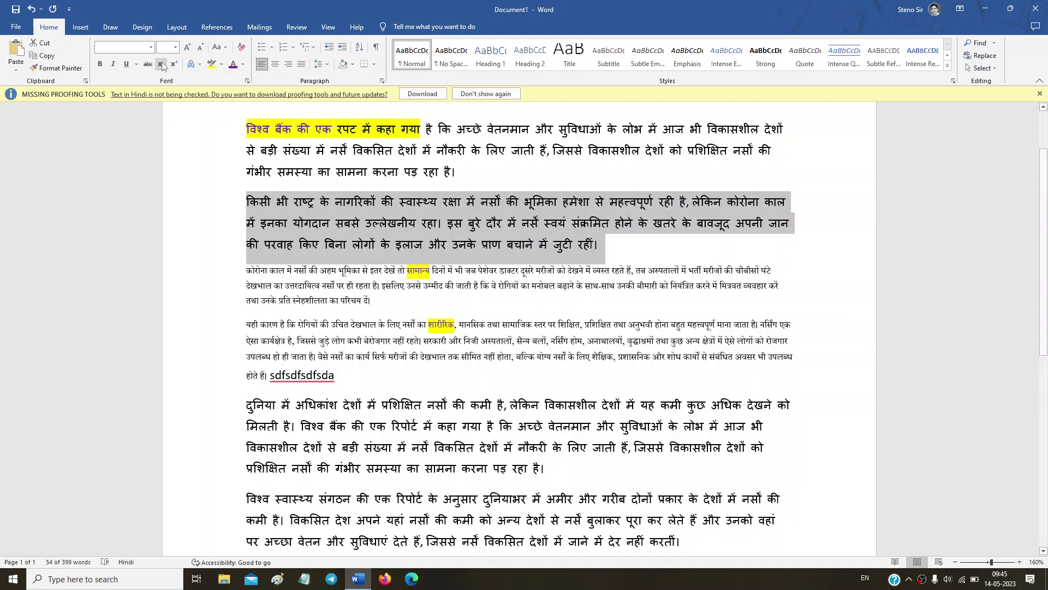
pyautogui.click(175, 47)
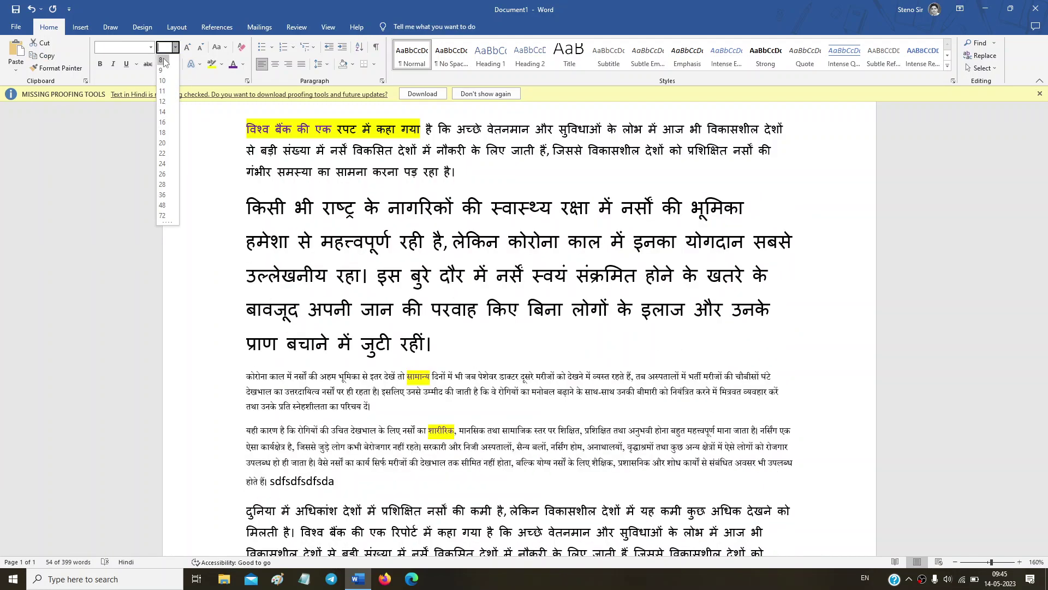
pyautogui.write('16')
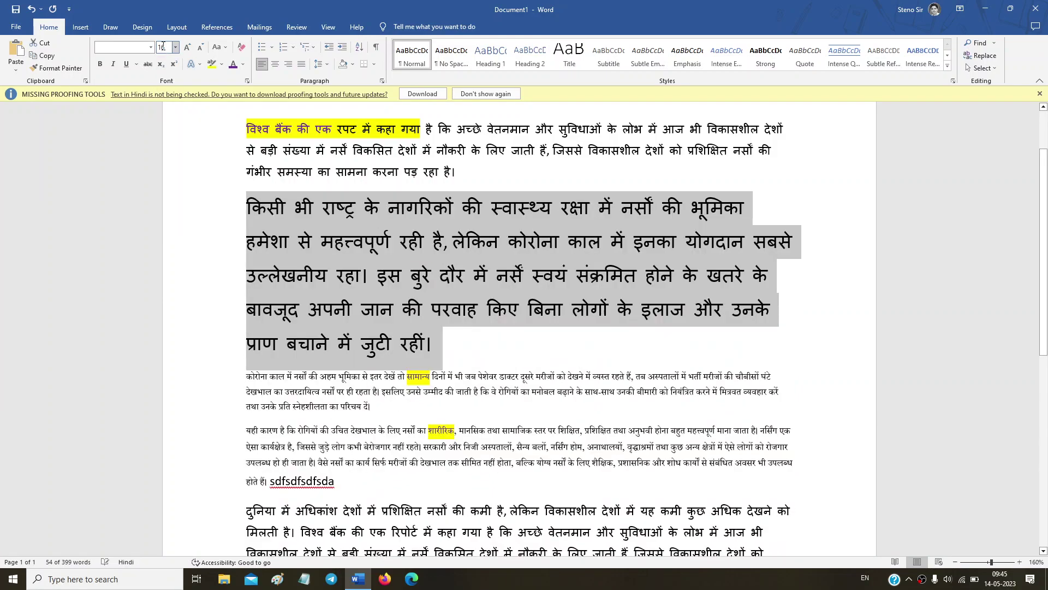
pyautogui.press('Return')
pyautogui.click(428, 281)
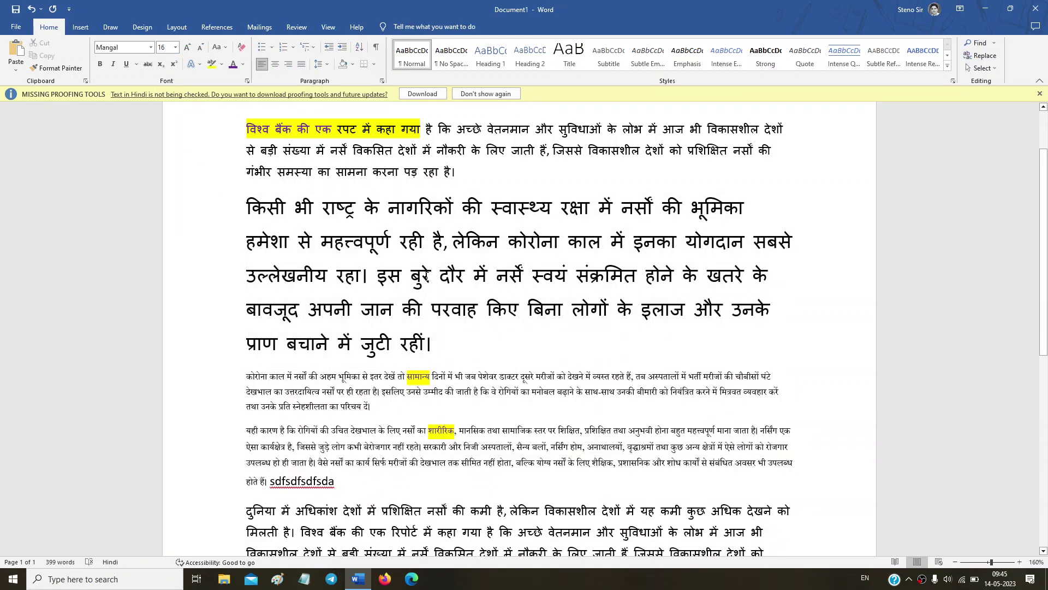
# Grow the दुनिया में अधिकांश देशों paragraph's font two steps, to Mangal 12.
pyautogui.scroll(-3, 424, 317)
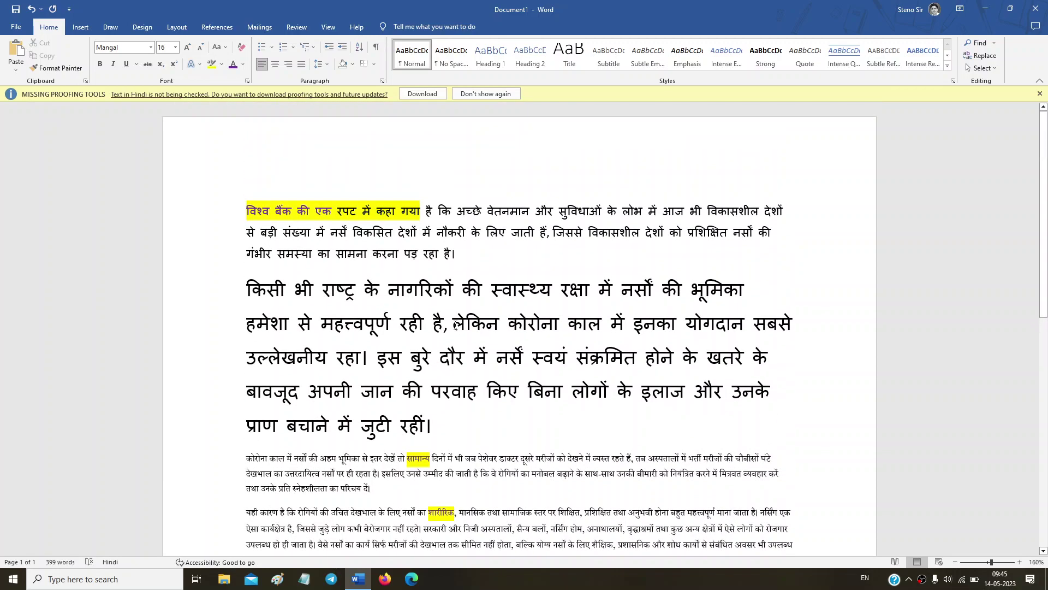
pyautogui.moveTo(349, 329); pyautogui.dragTo(492, 421)
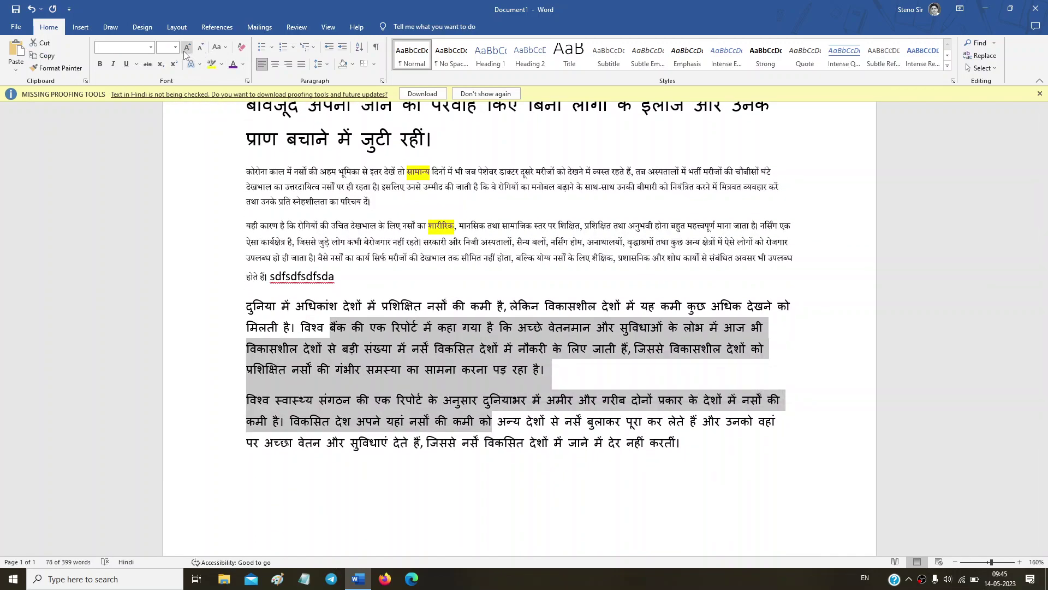
pyautogui.click(234, 310)
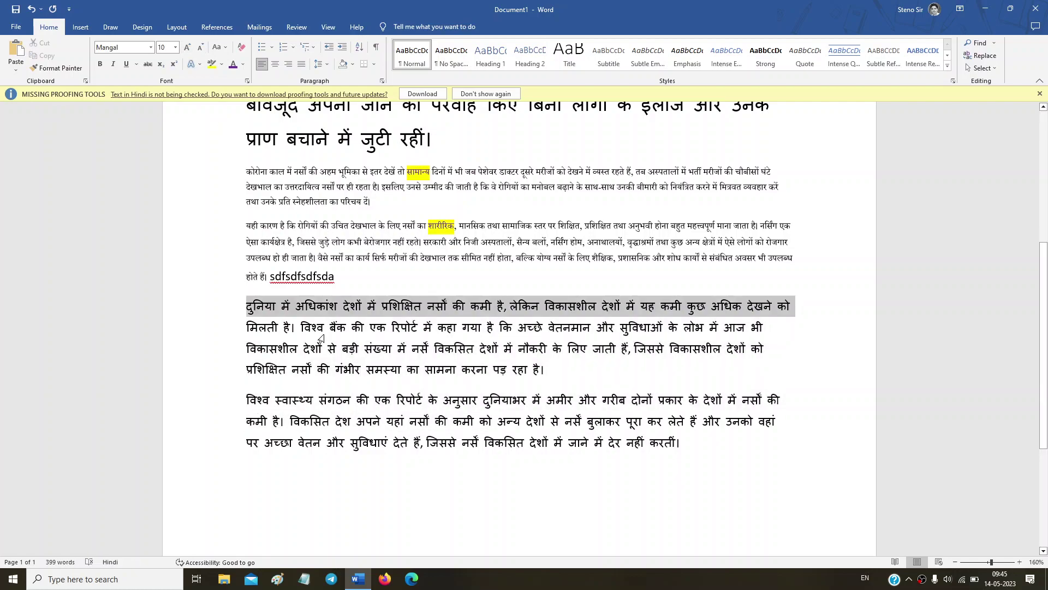
pyautogui.moveTo(321, 339); pyautogui.dragTo(449, 378)
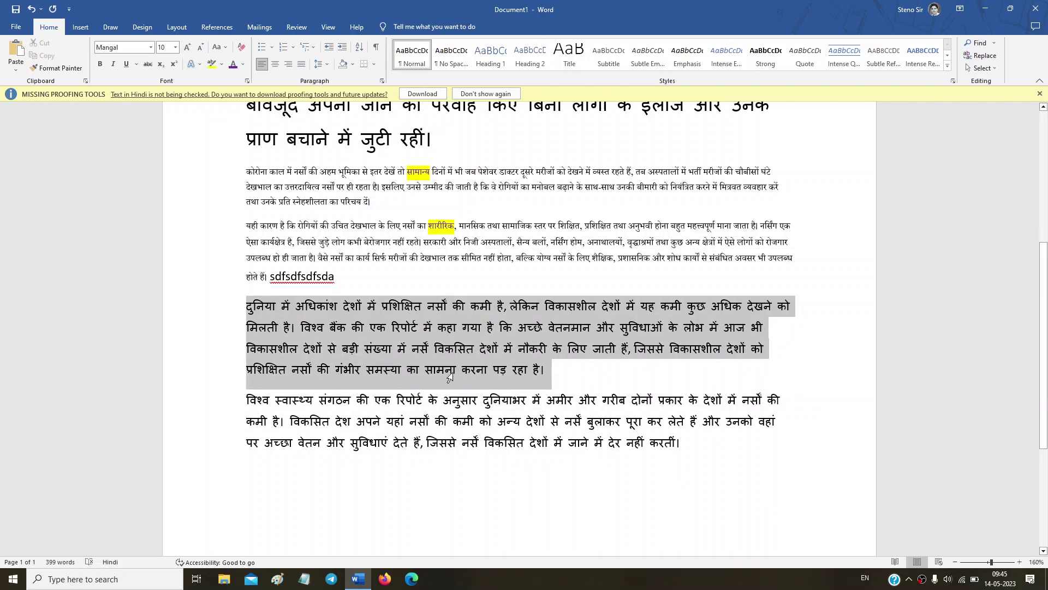
pyautogui.click(187, 51)
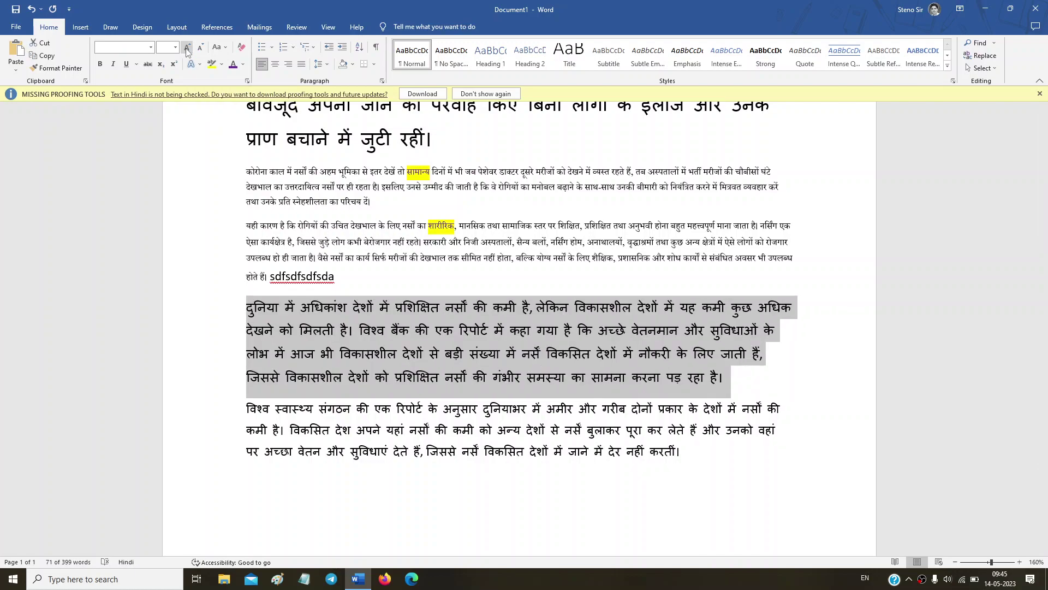
pyautogui.click(187, 51)
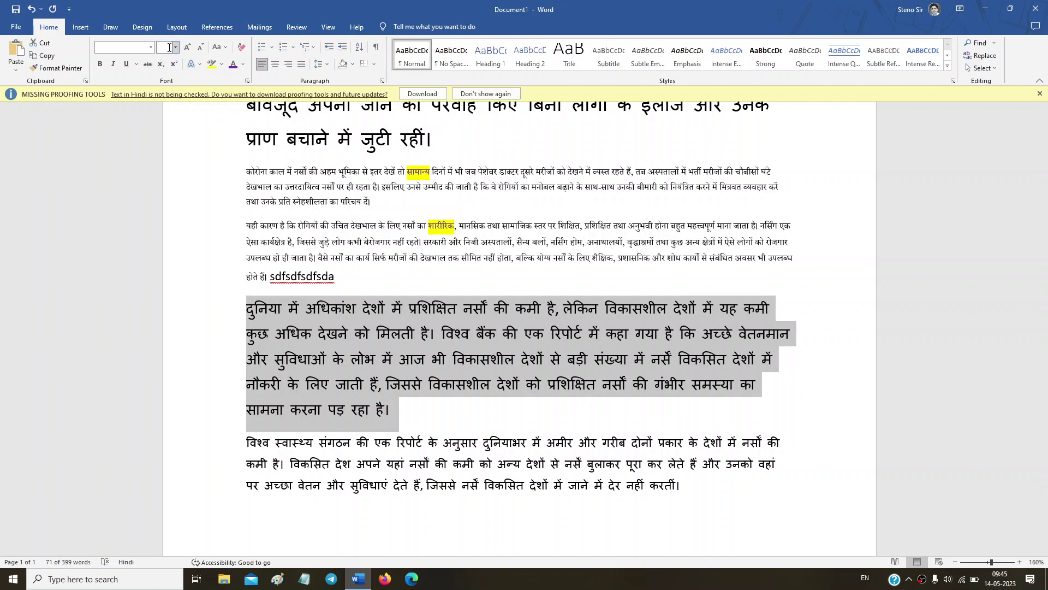
pyautogui.click(382, 359)
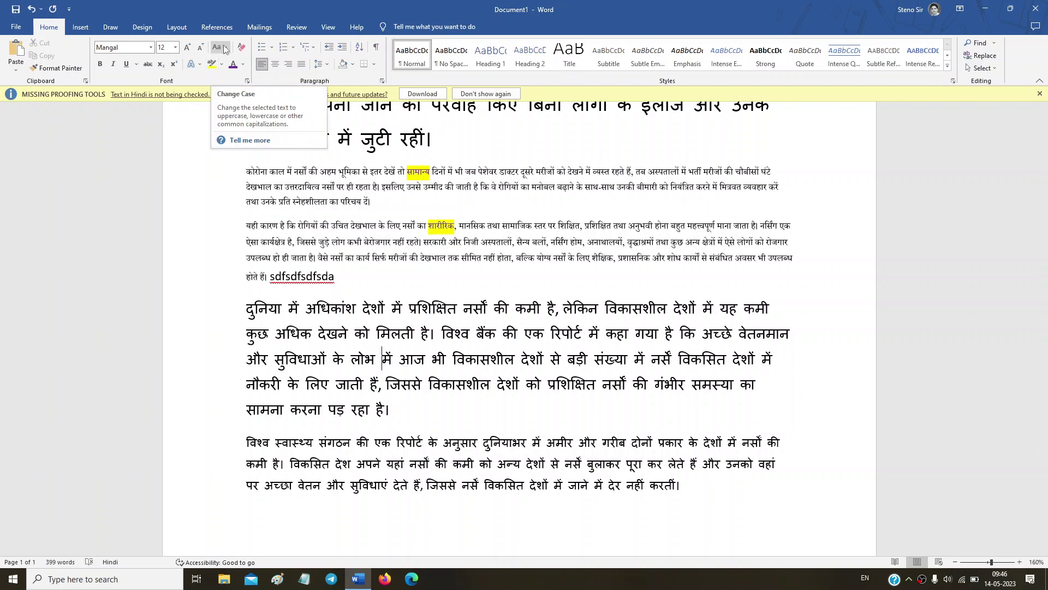
pyautogui.moveTo(394, 410); pyautogui.dragTo(247, 309)
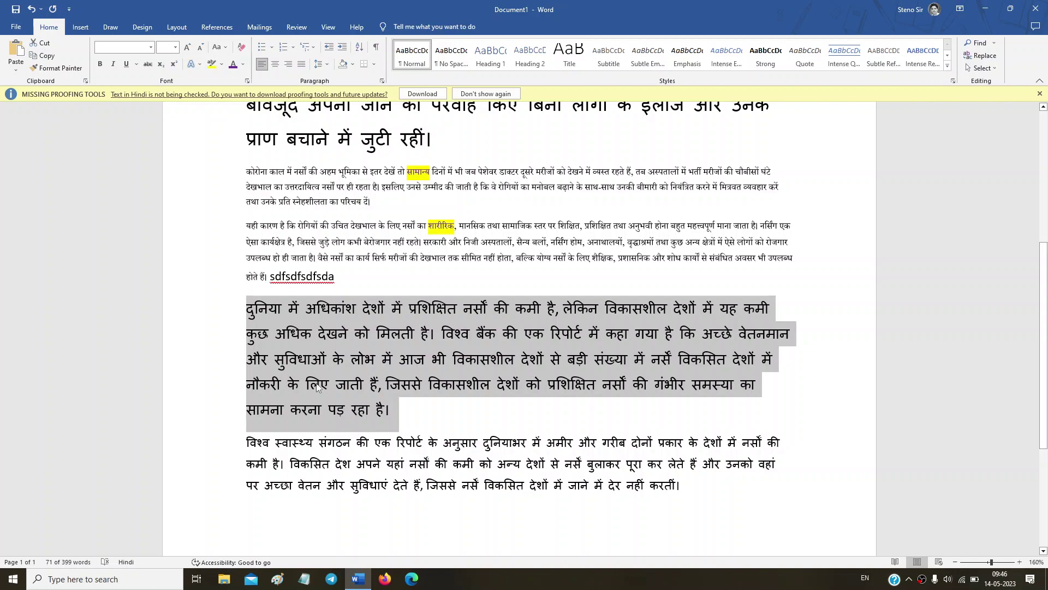
# Replace the stray text sdfsdfsdfsda with the sentence 'amit is a good boy' and select it.
pyautogui.click(296, 276)
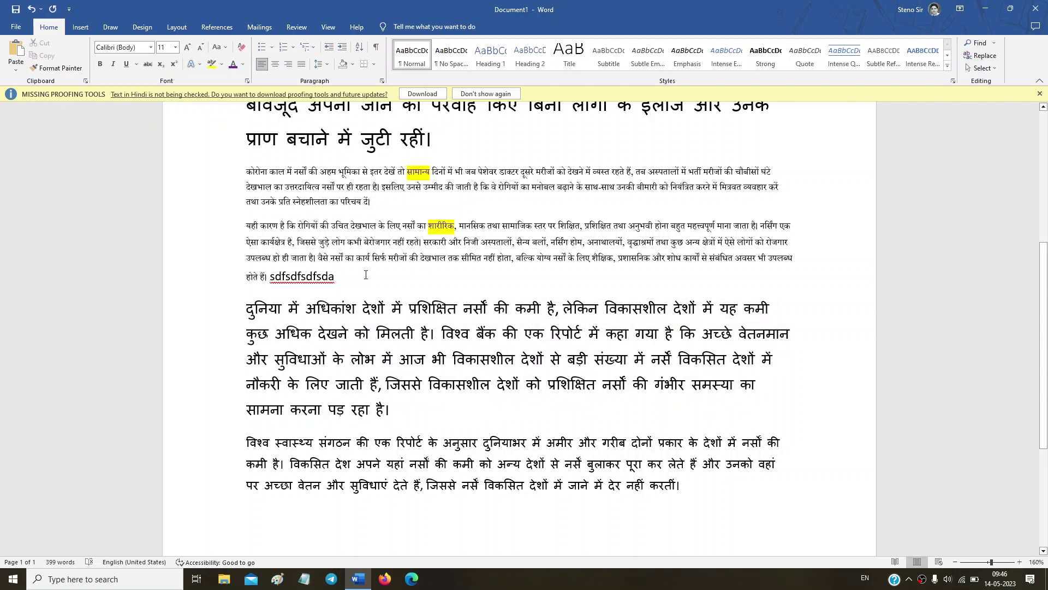
pyautogui.write('amit is')
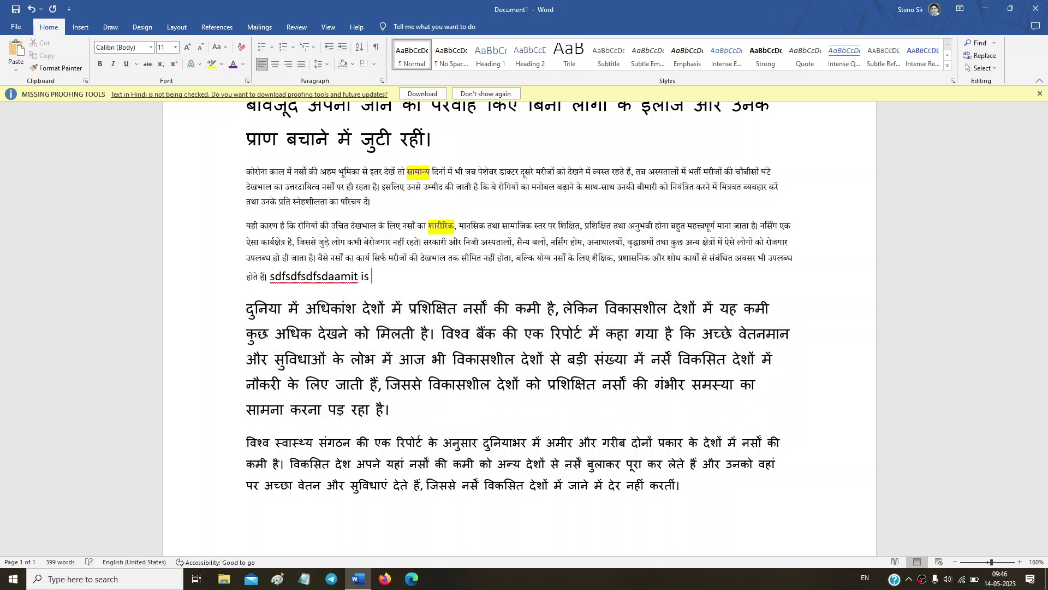
pyautogui.write(' a good')
pyautogui.write(' boy')
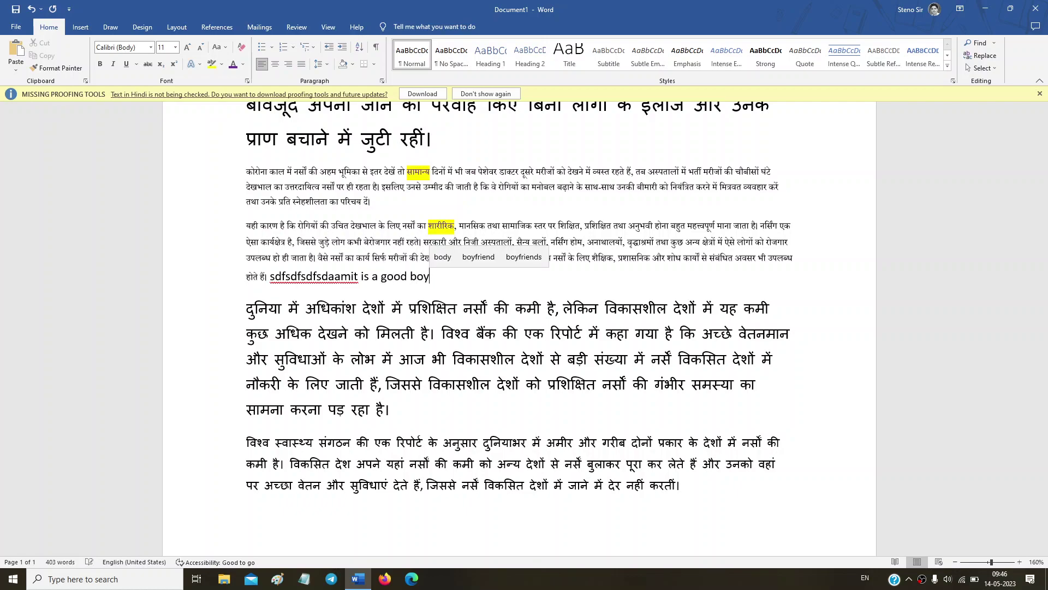
pyautogui.click(337, 277)
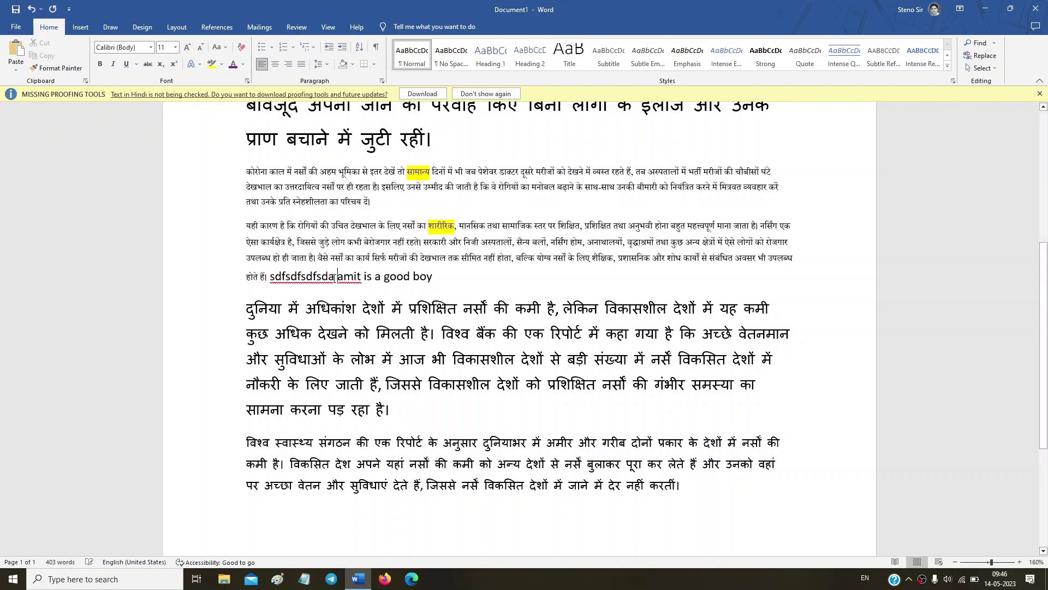
pyautogui.hotkey('ctrl', 'BackSpace')
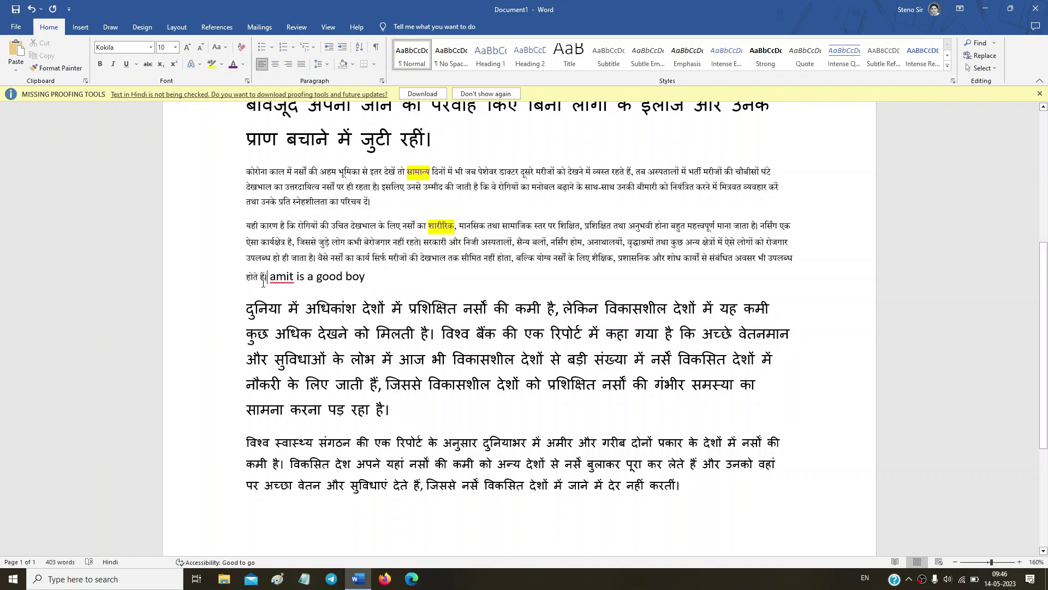
pyautogui.moveTo(269, 277); pyautogui.dragTo(346, 275)
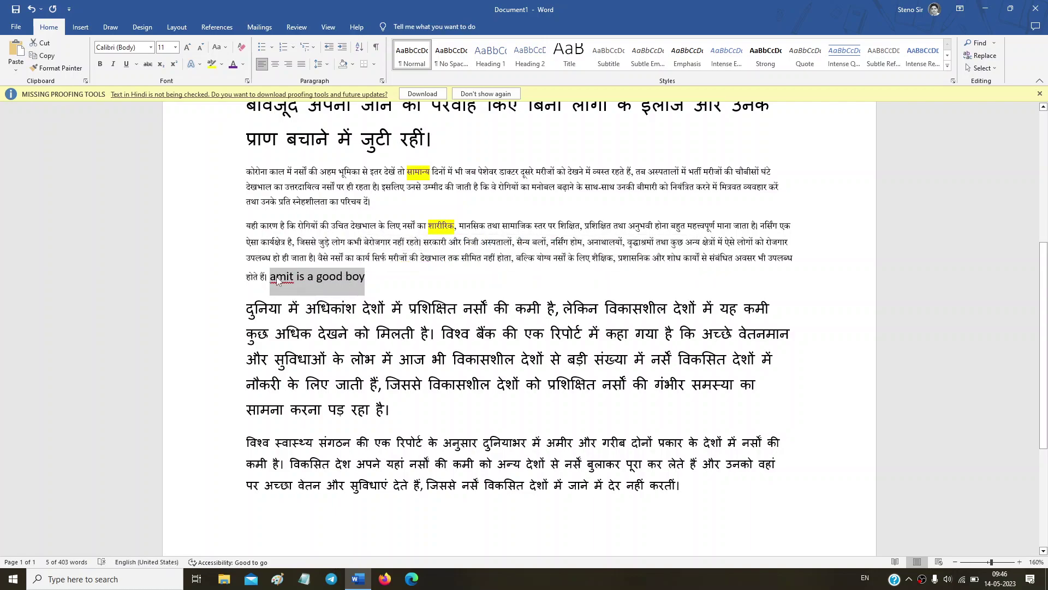
# Apply sentence case to the test sentence and capitalise the A of amit.
pyautogui.click(227, 52)
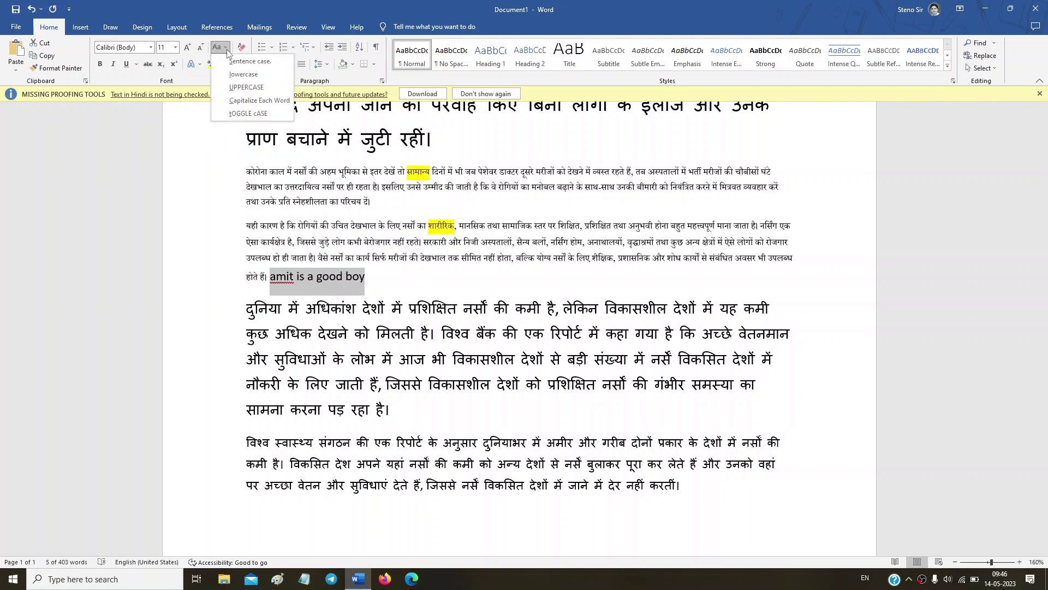
pyautogui.click(255, 61)
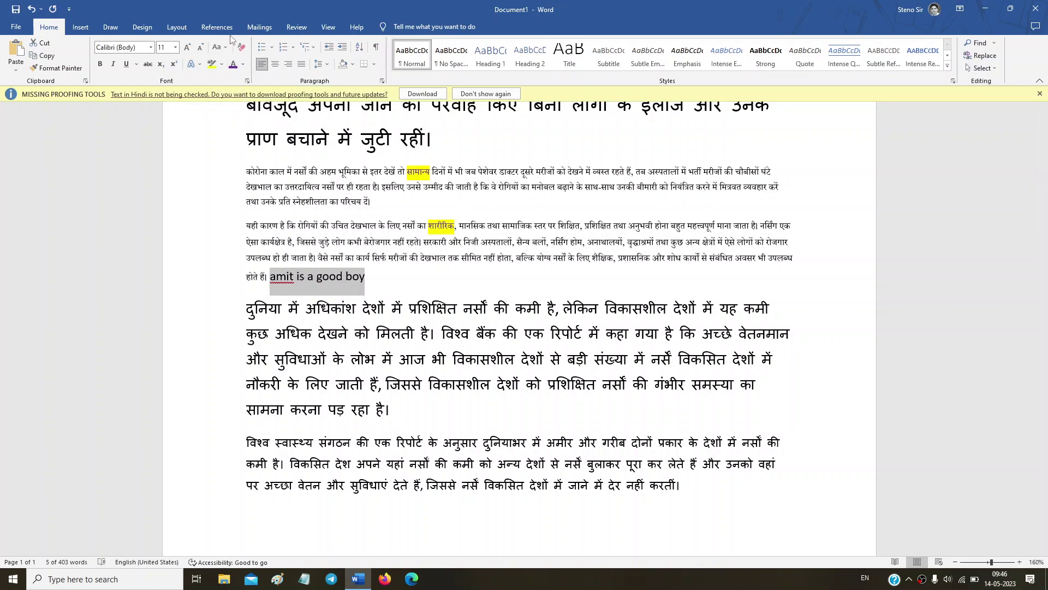
pyautogui.click(218, 47)
pyautogui.click(240, 61)
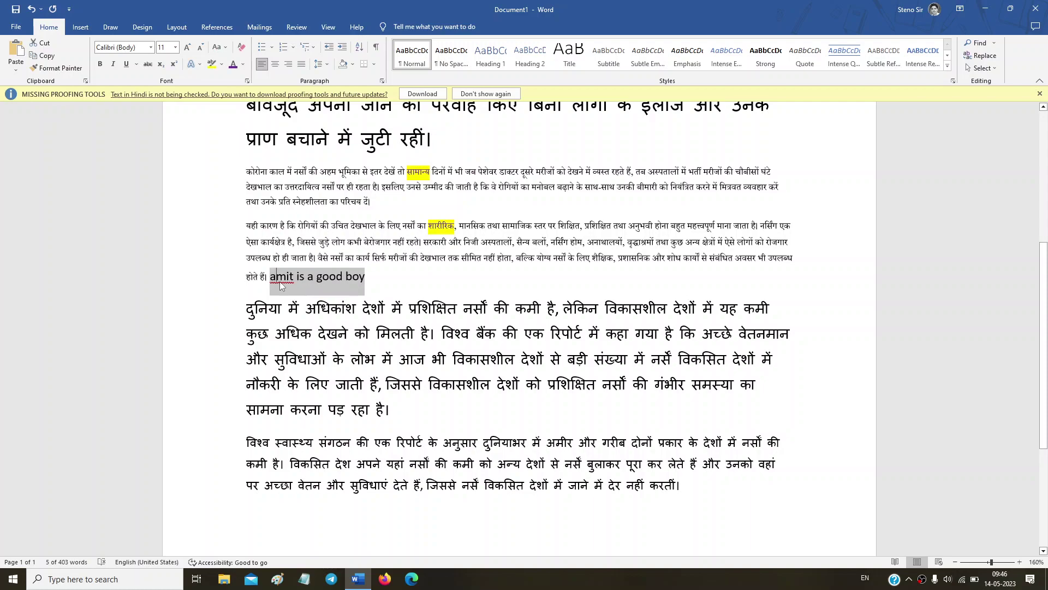
pyautogui.press('Left')
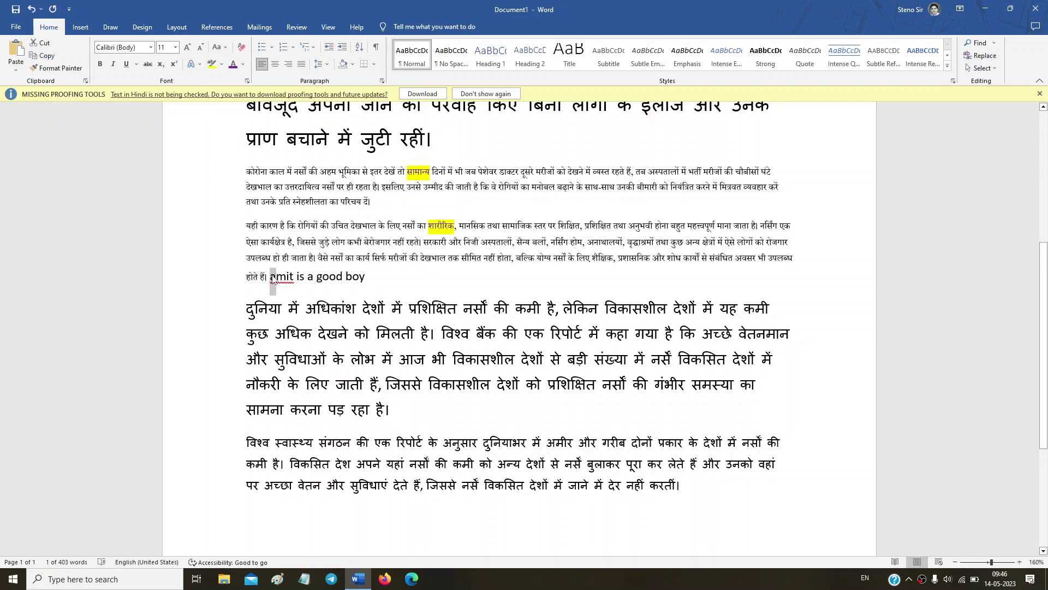
pyautogui.write('A')
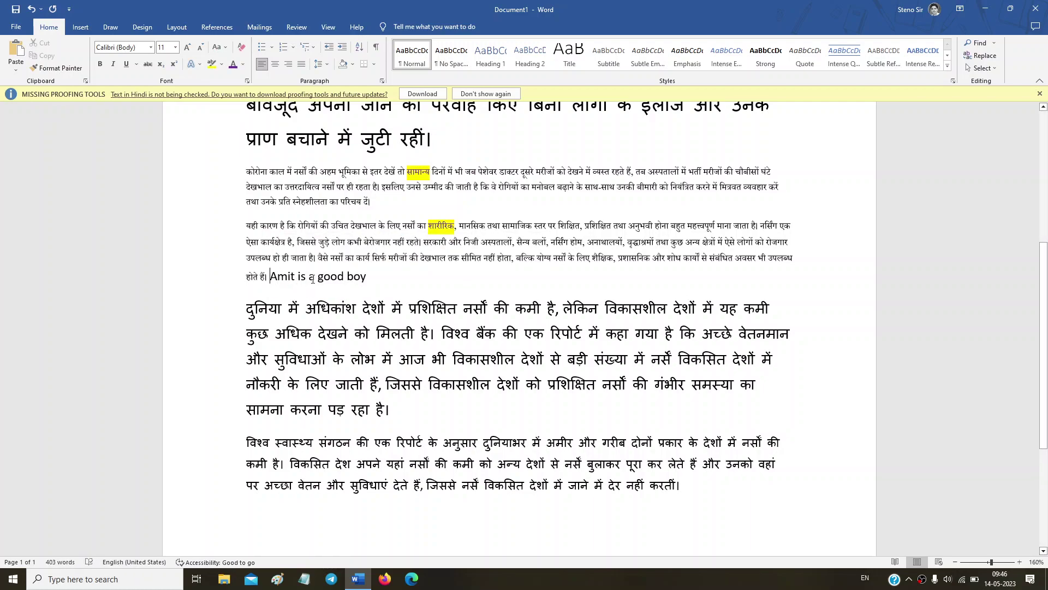
# Cycle the sentence through lowercase, UPPERCASE, Capitalize Each Word and tOGGLE cASE, then delete it.
pyautogui.moveTo(272, 277); pyautogui.dragTo(350, 278)
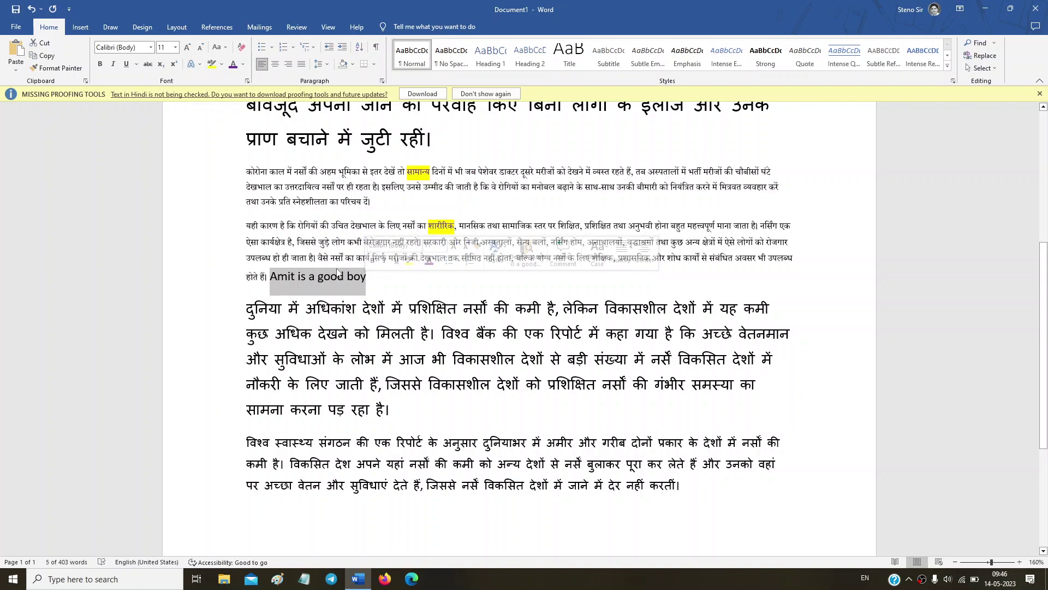
pyautogui.click(221, 47)
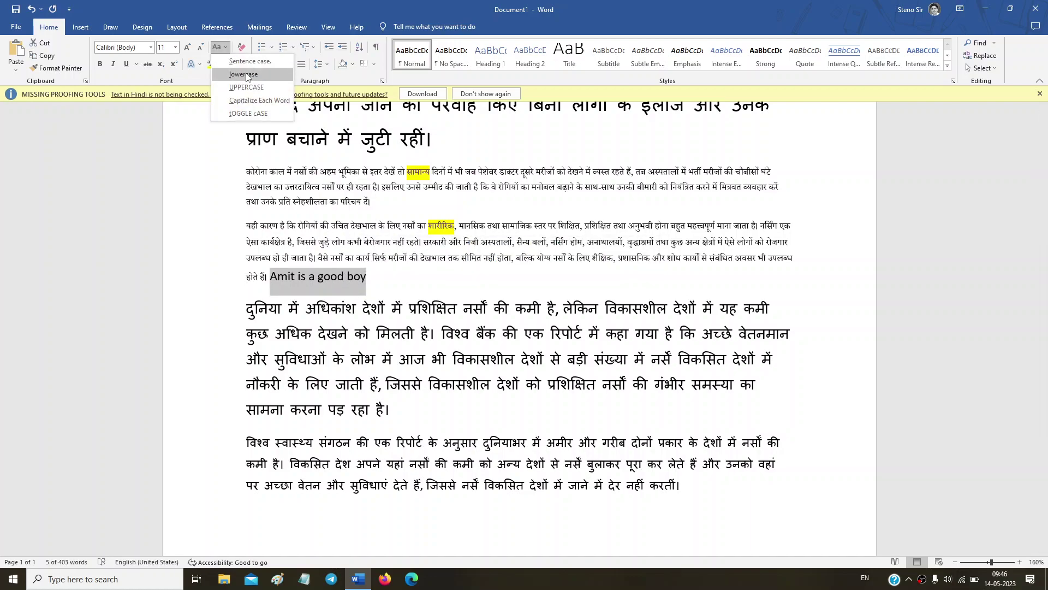
pyautogui.click(244, 74)
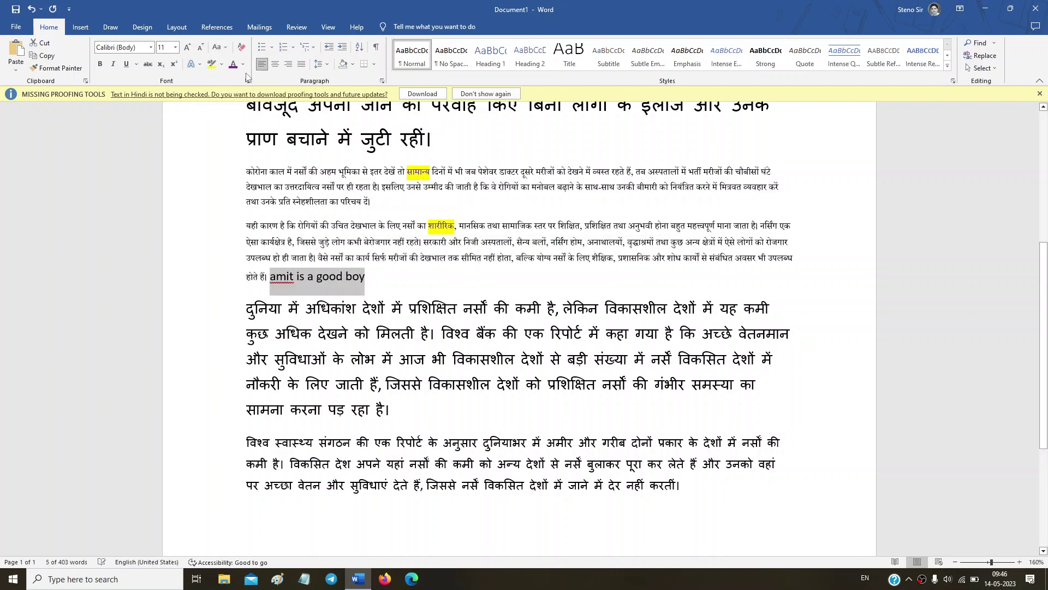
pyautogui.click(220, 47)
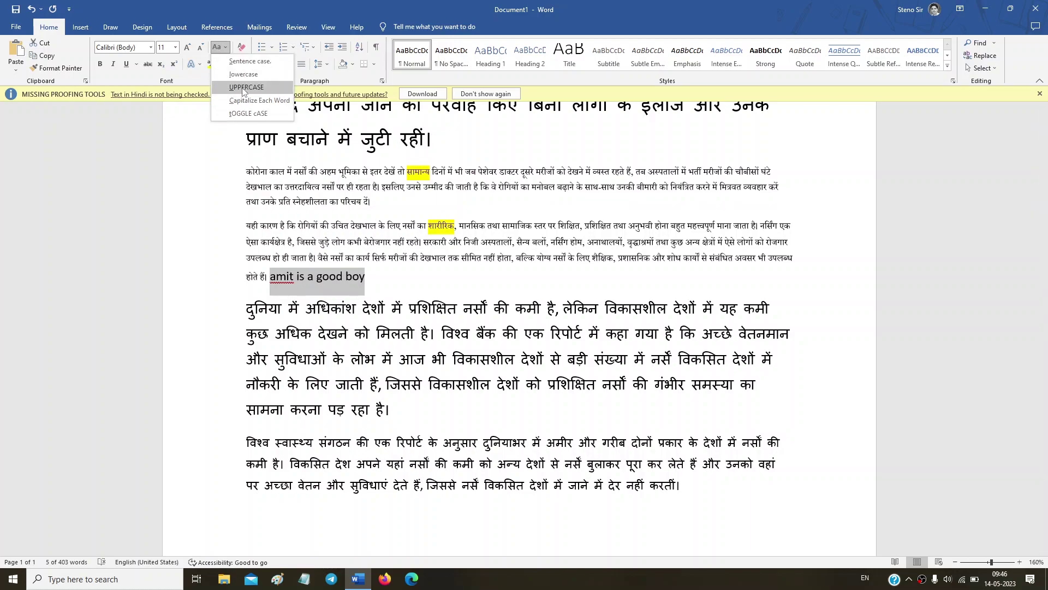
pyautogui.click(242, 87)
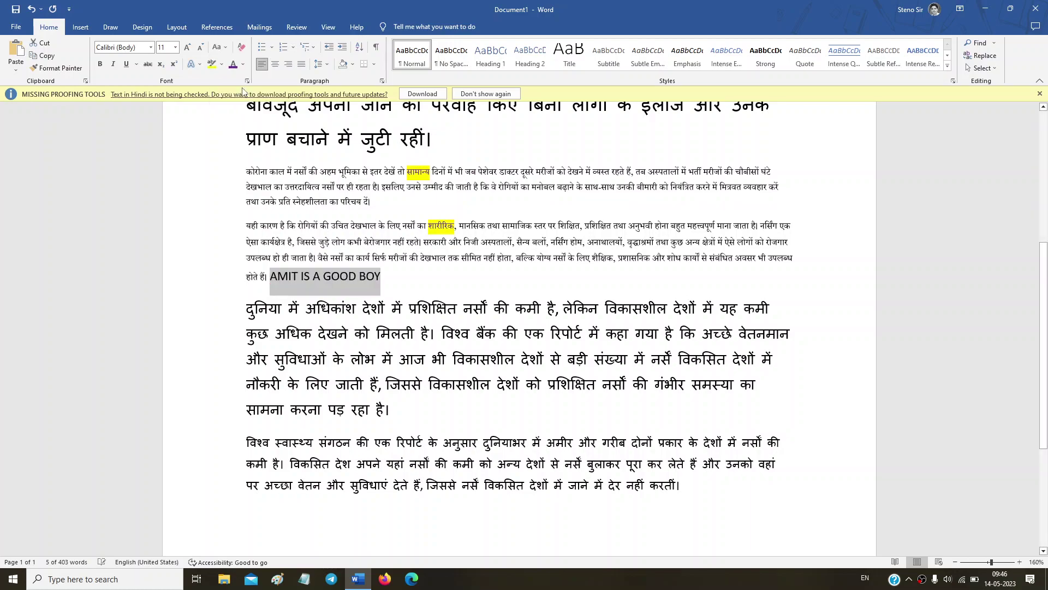
pyautogui.click(217, 47)
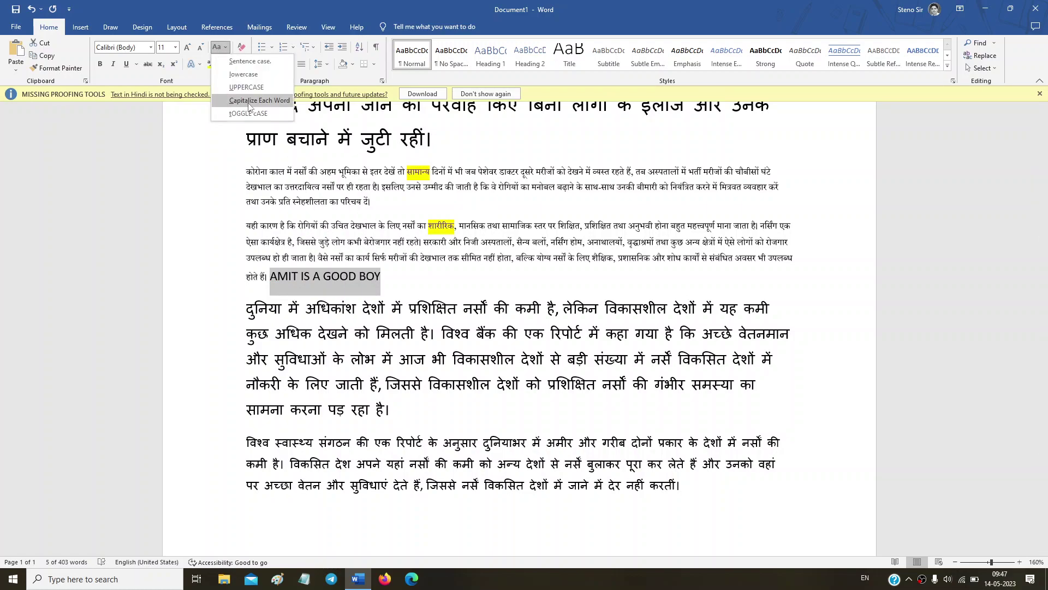
pyautogui.click(249, 102)
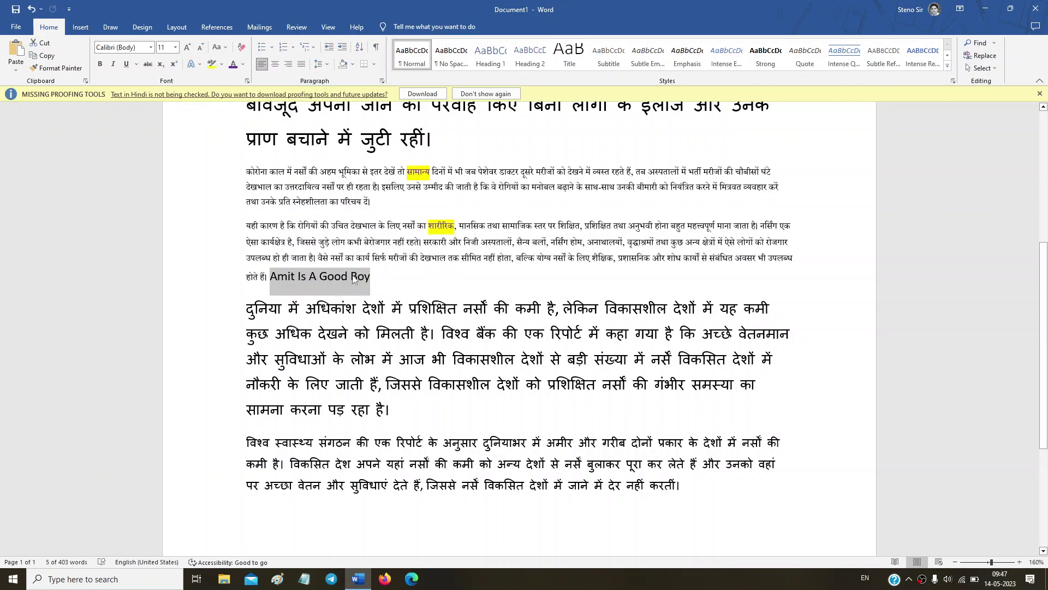
pyautogui.click(224, 47)
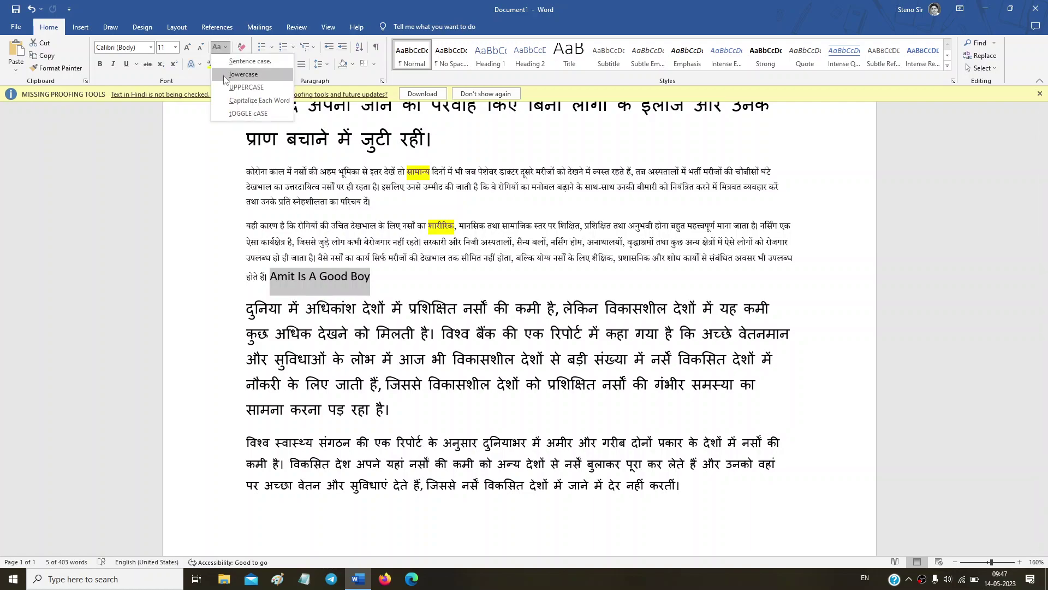
pyautogui.click(246, 114)
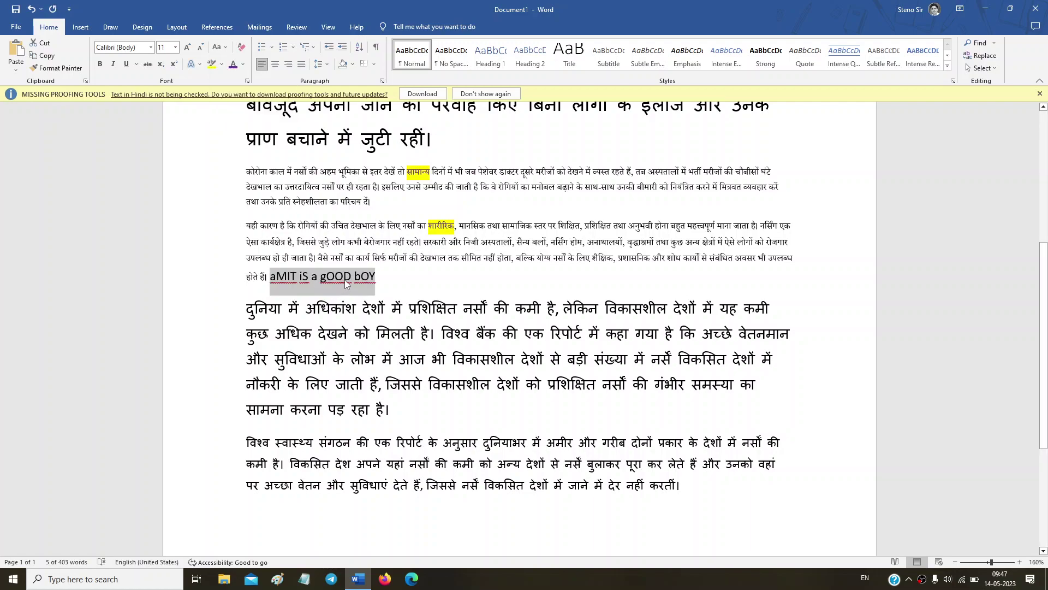
pyautogui.press('Delete')
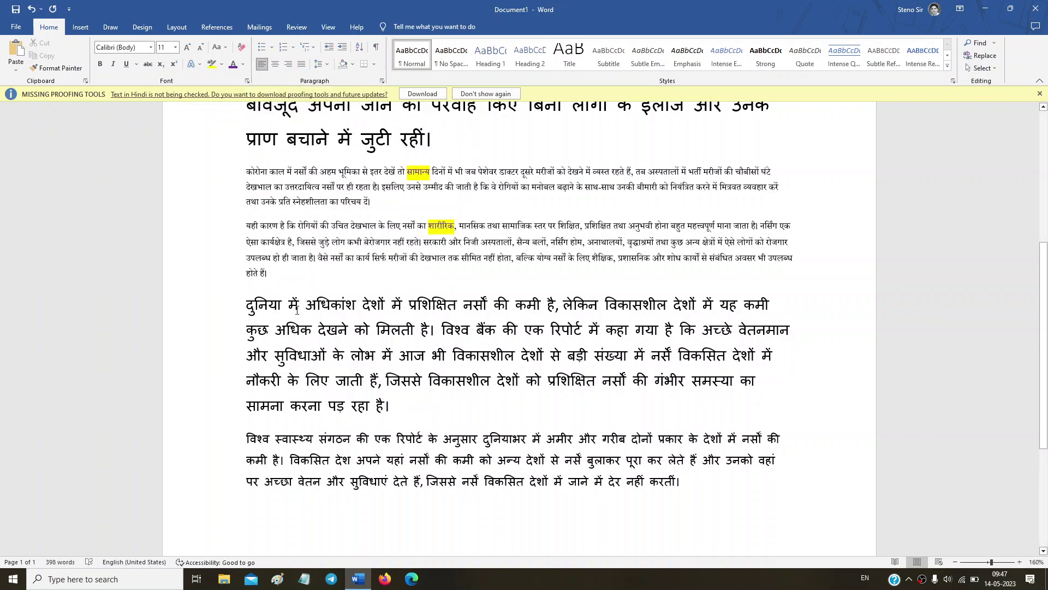
# Clear all formatting from the two small-print paragraphs so they return to default size.
pyautogui.moveTo(268, 273); pyautogui.dragTo(246, 171)
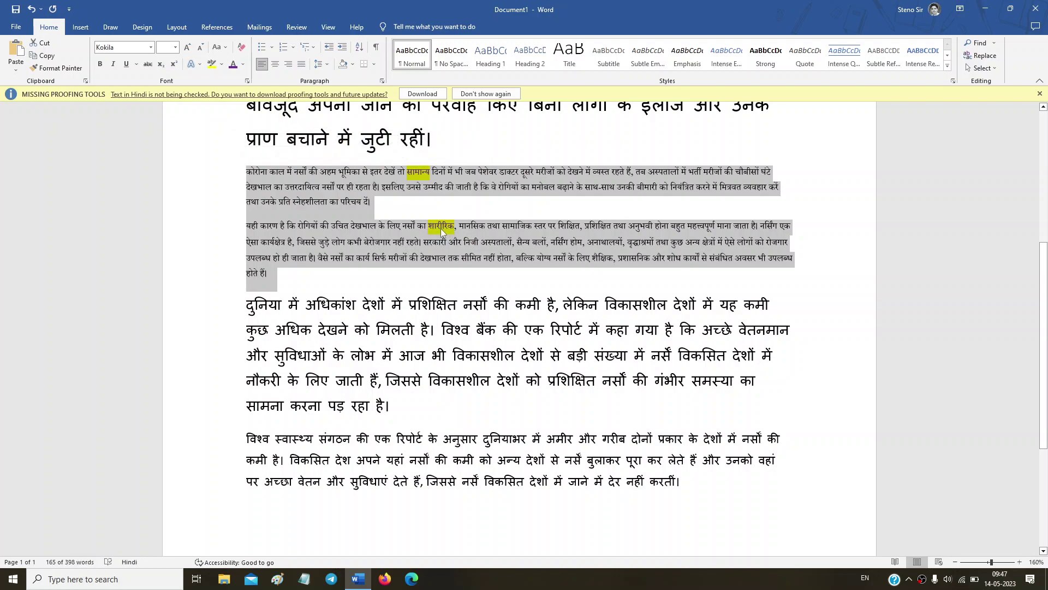
pyautogui.click(242, 48)
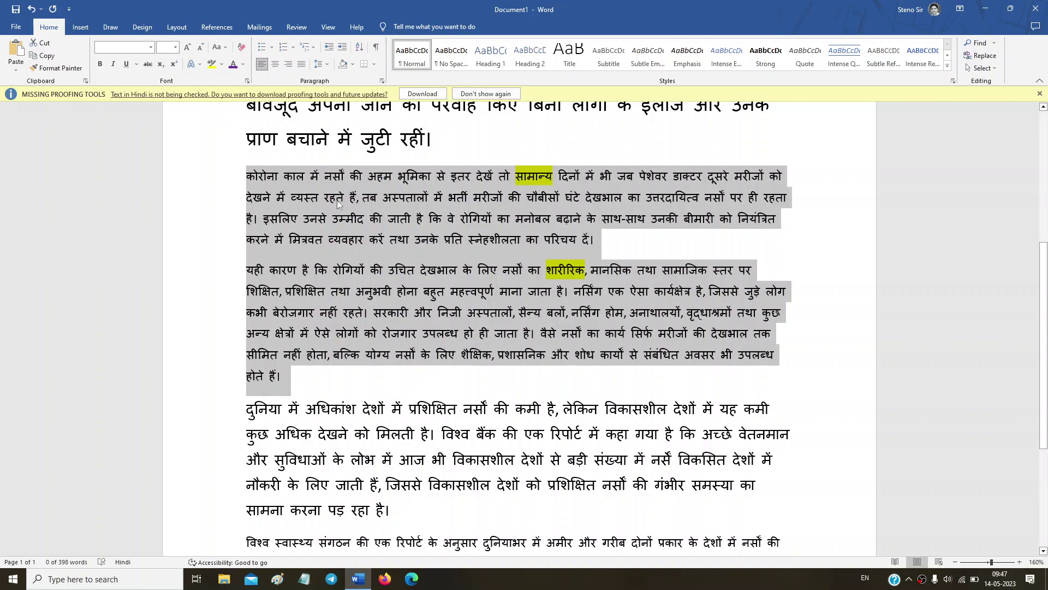
pyautogui.click(487, 319)
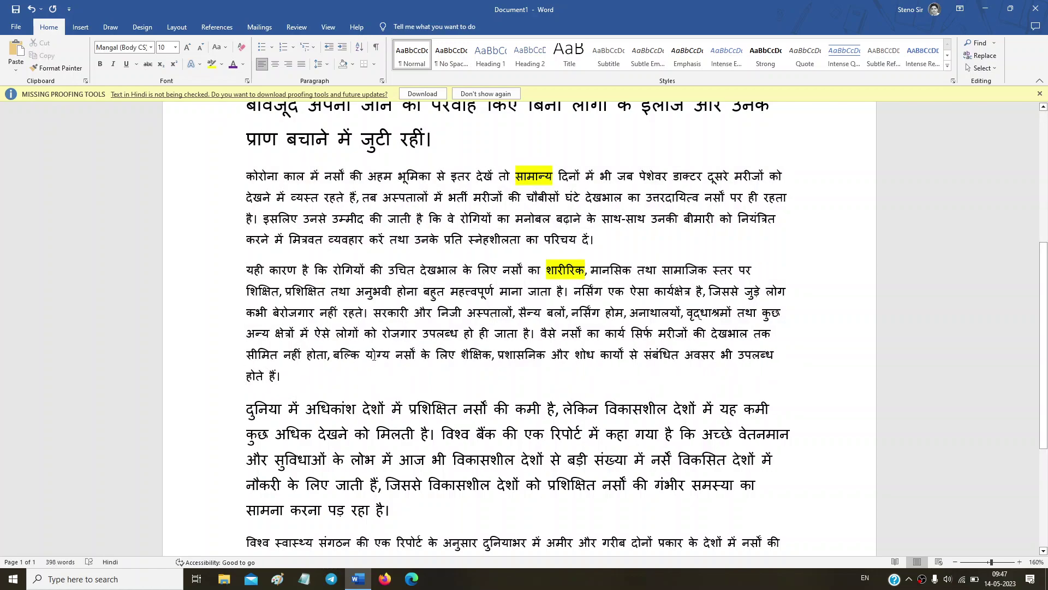
pyautogui.moveTo(246, 175); pyautogui.dragTo(298, 334)
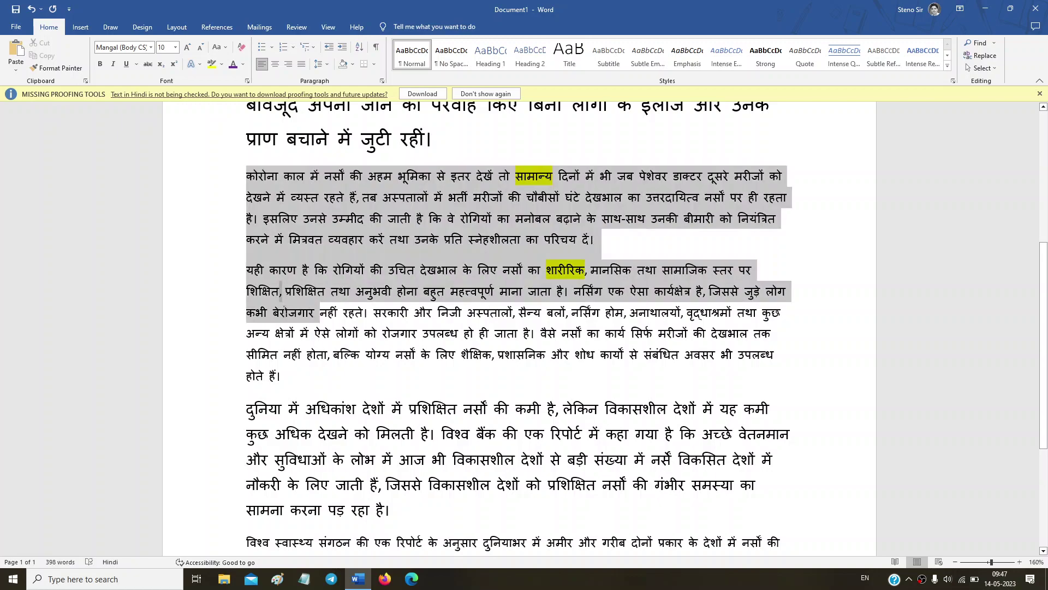
pyautogui.click(304, 218)
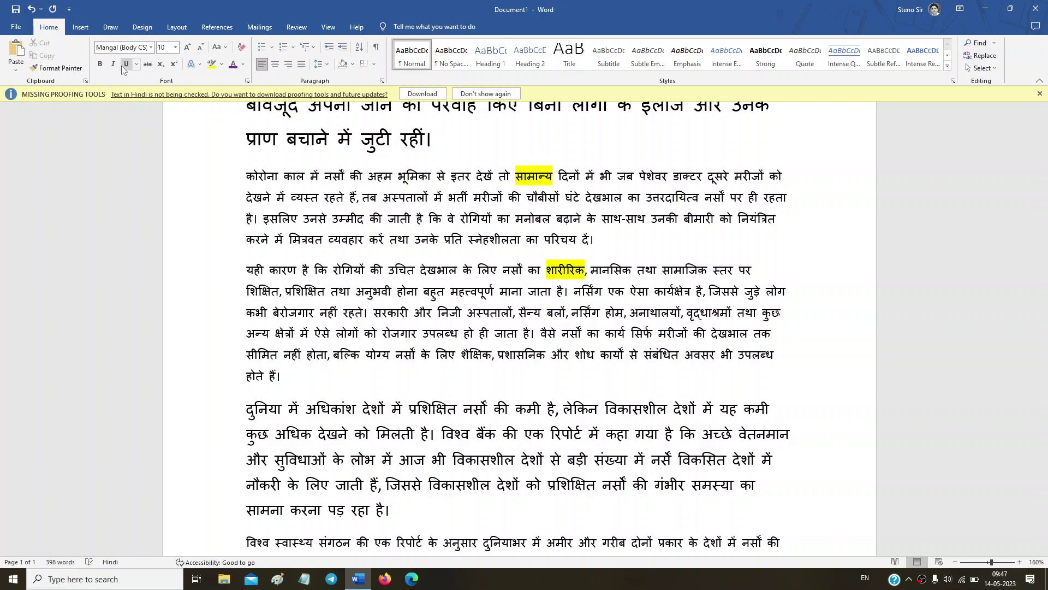
pyautogui.moveTo(247, 174); pyautogui.dragTo(398, 175)
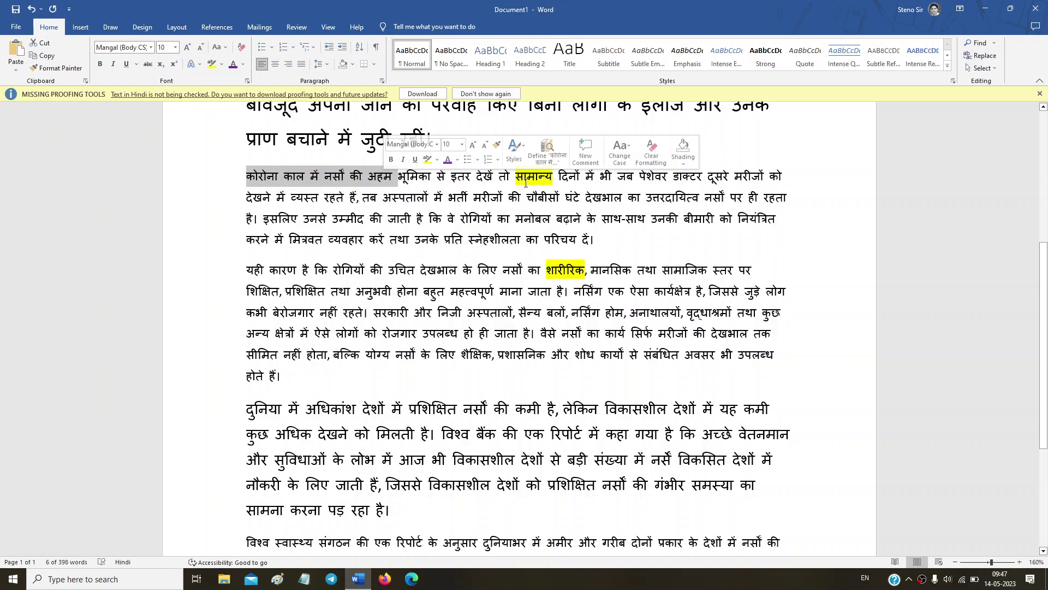
# Bold the phrase देखने में व्यस्त रहते हैं, तब अस्पतालों में after trying and removing italic and underline.
pyautogui.click(305, 176)
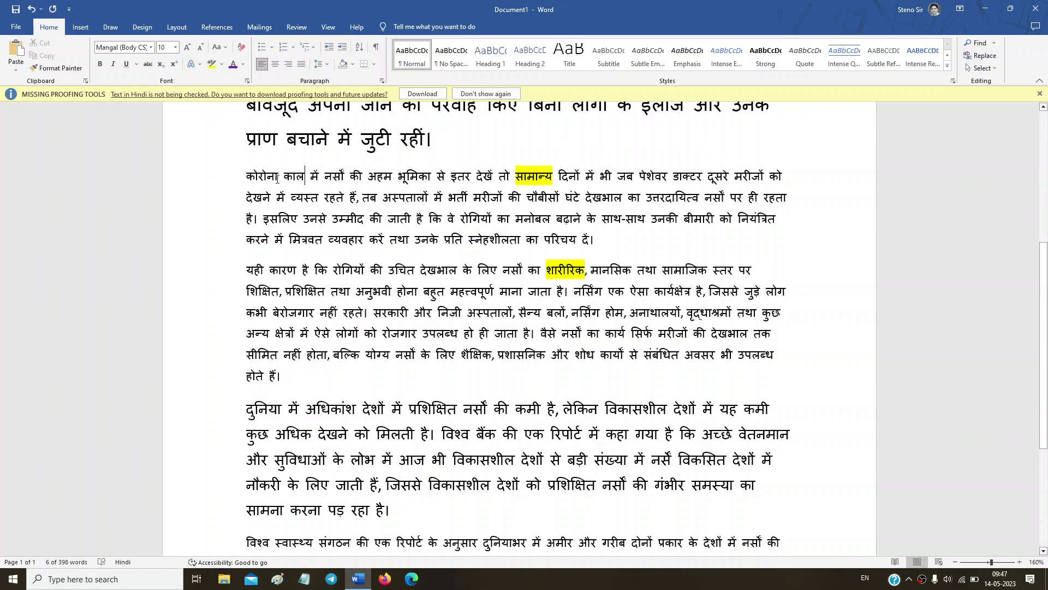
pyautogui.click(233, 180)
pyautogui.click(343, 197)
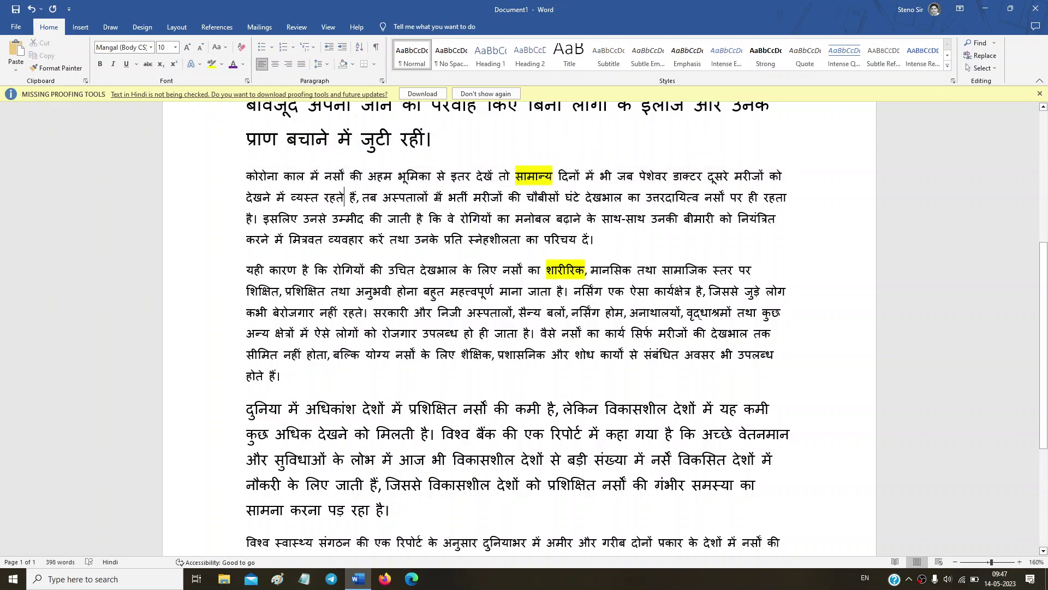
pyautogui.moveTo(437, 197); pyautogui.dragTo(249, 197)
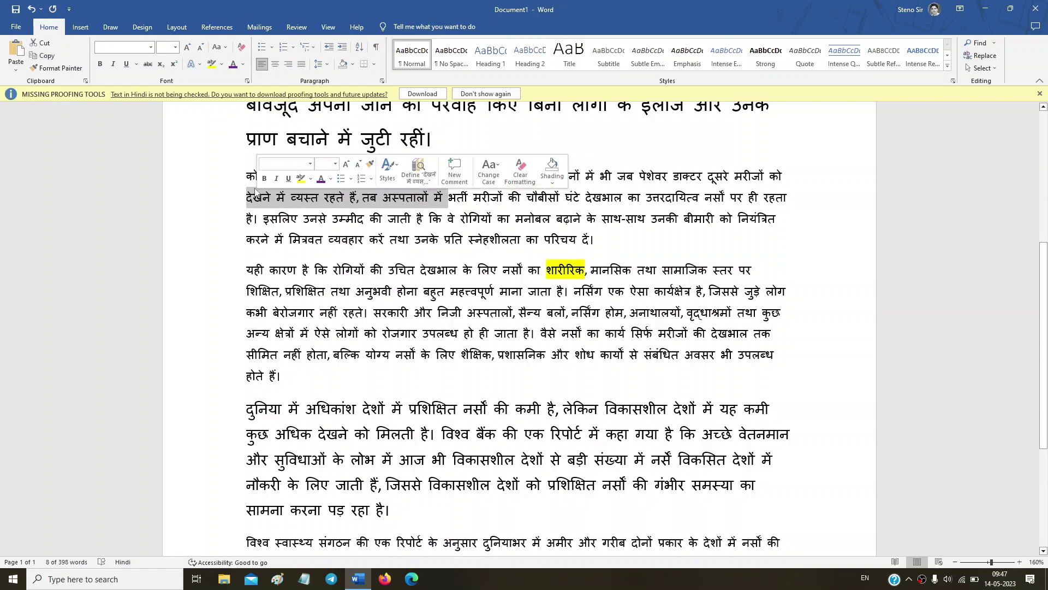
pyautogui.click(264, 179)
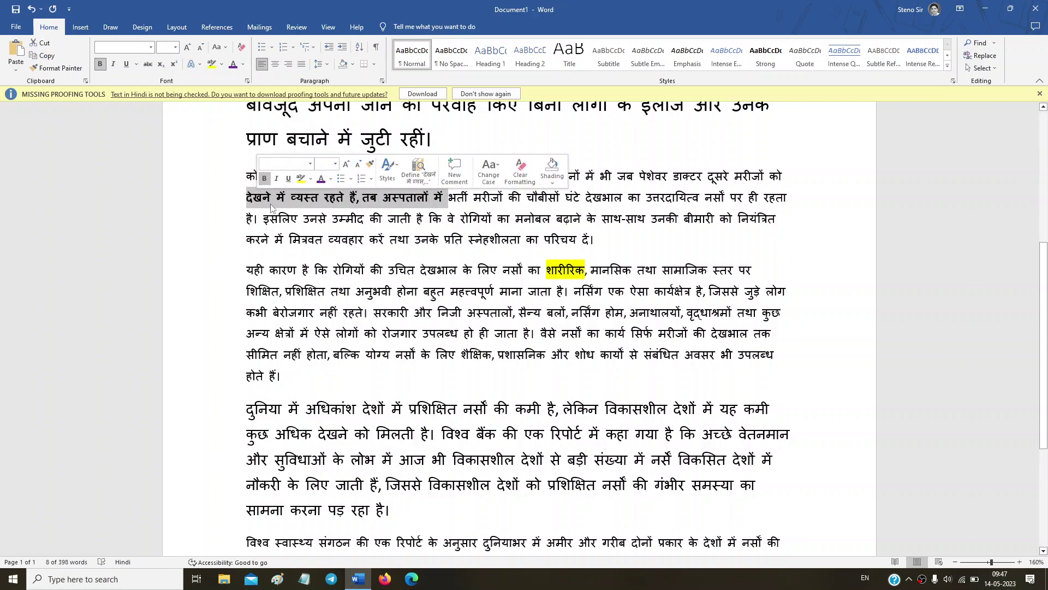
pyautogui.click(276, 179)
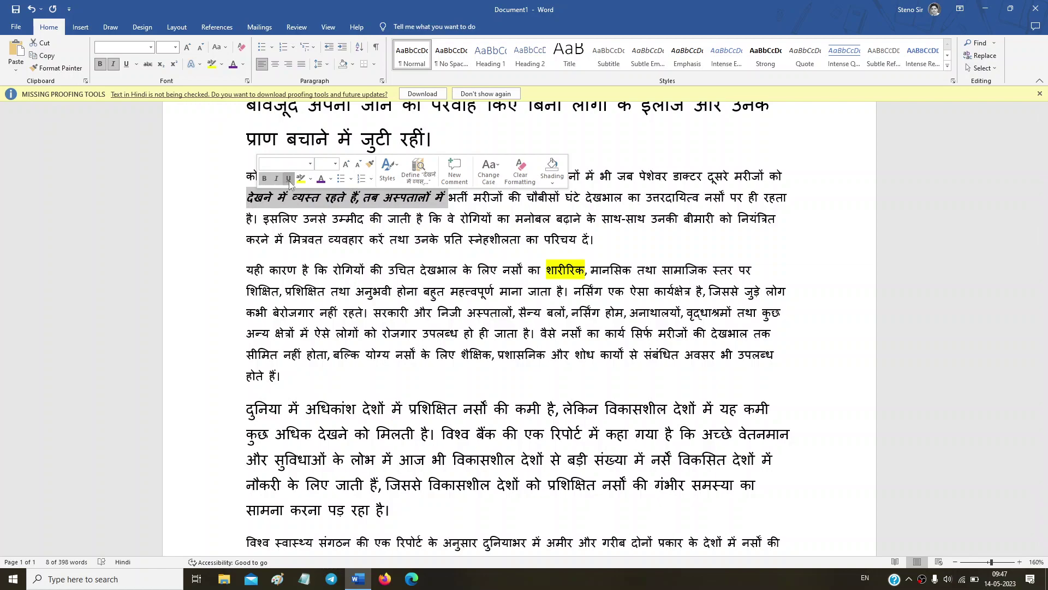
pyautogui.click(289, 179)
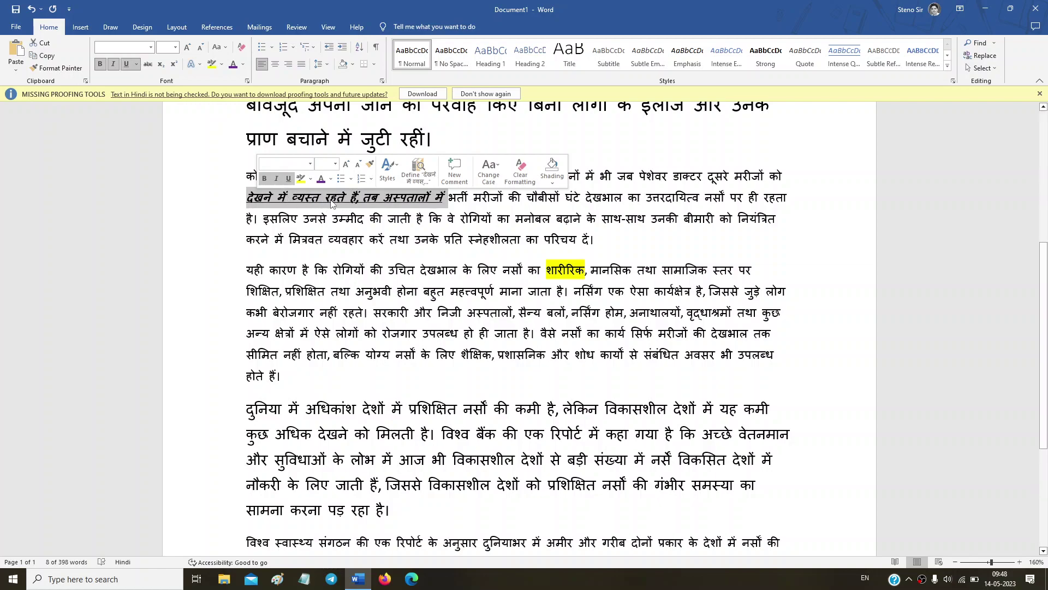
pyautogui.click(289, 179)
pyautogui.click(276, 179)
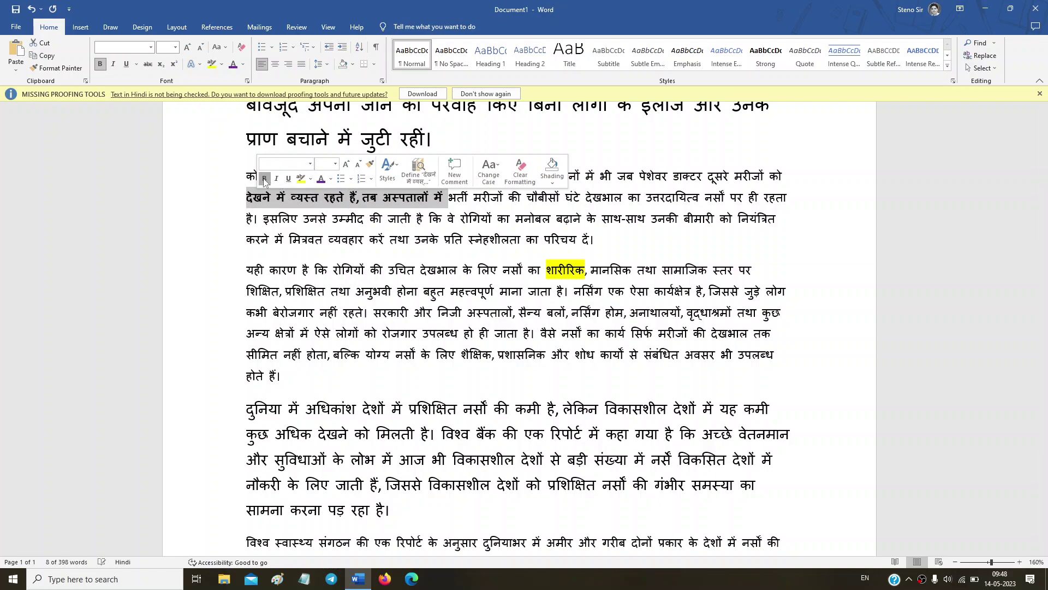
pyautogui.click(264, 179)
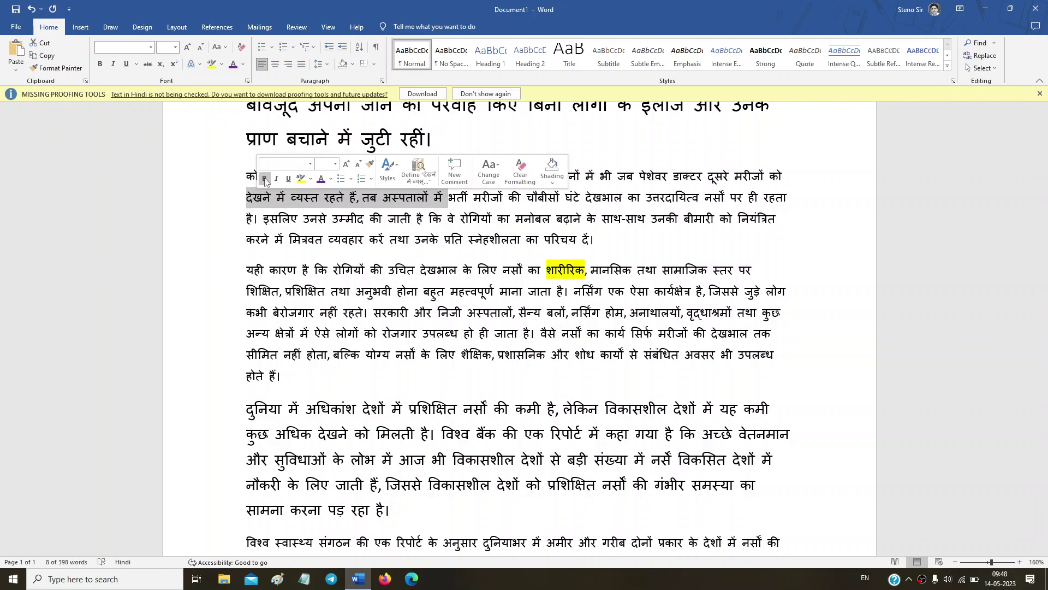
pyautogui.click(265, 179)
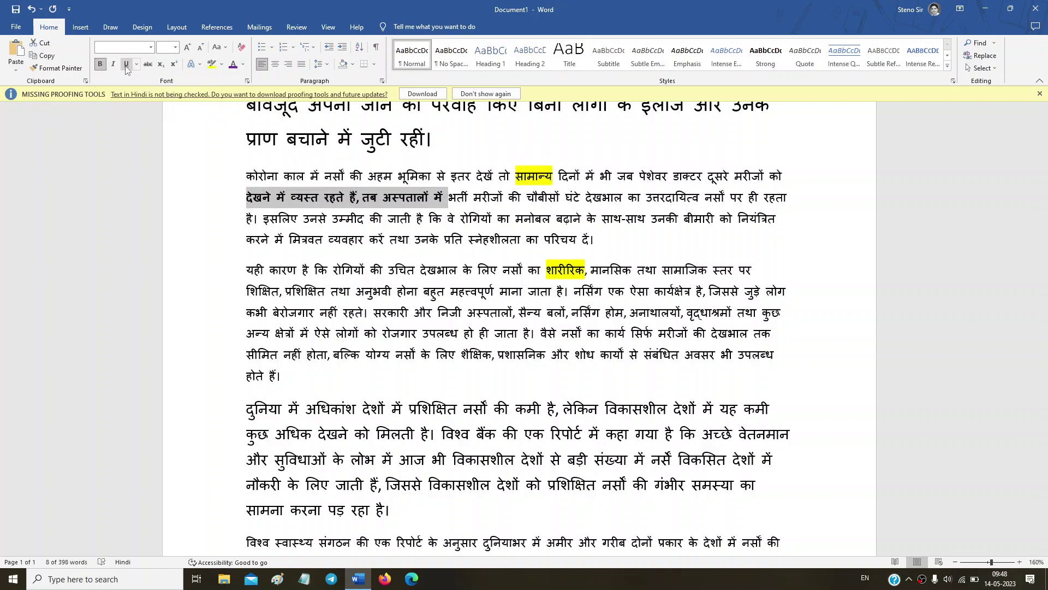
# Strike through the word उम्मीद and underline the word उनसे.
pyautogui.click(357, 218)
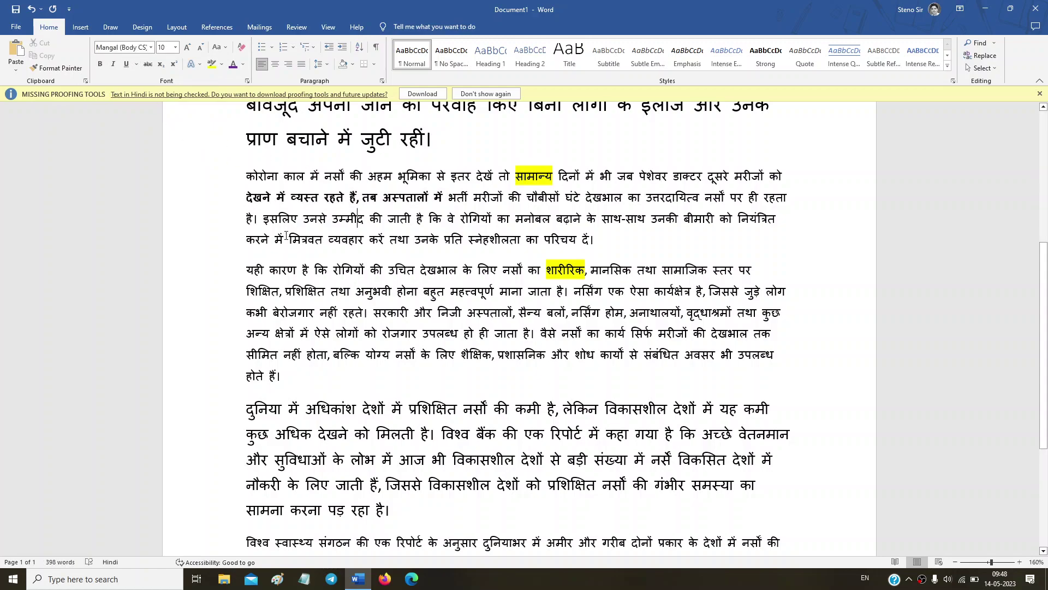
pyautogui.moveTo(276, 225); pyautogui.dragTo(604, 240)
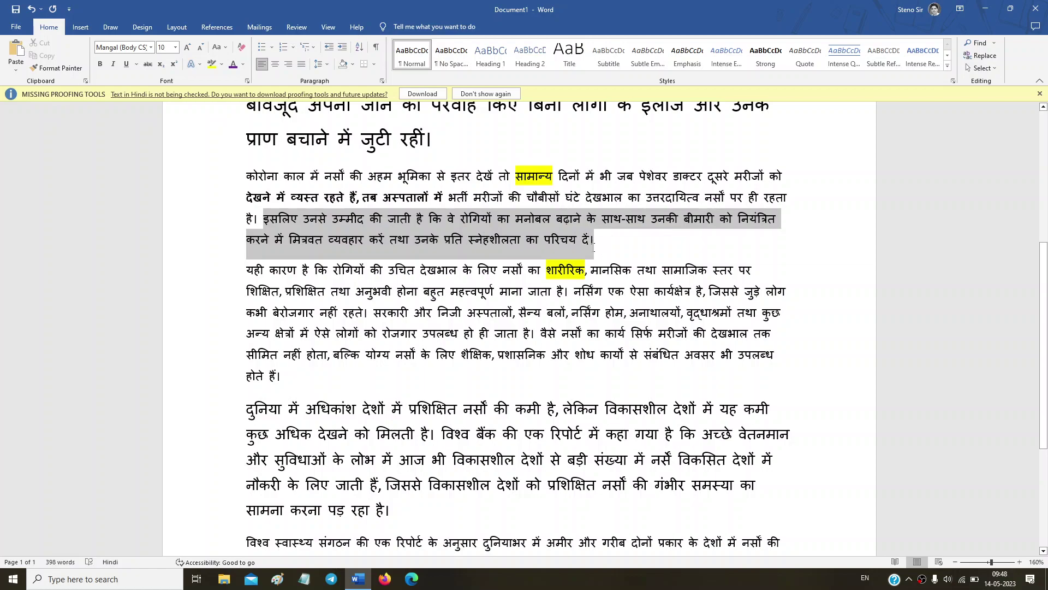
pyautogui.click(337, 221)
pyautogui.moveTo(333, 220); pyautogui.dragTo(360, 225)
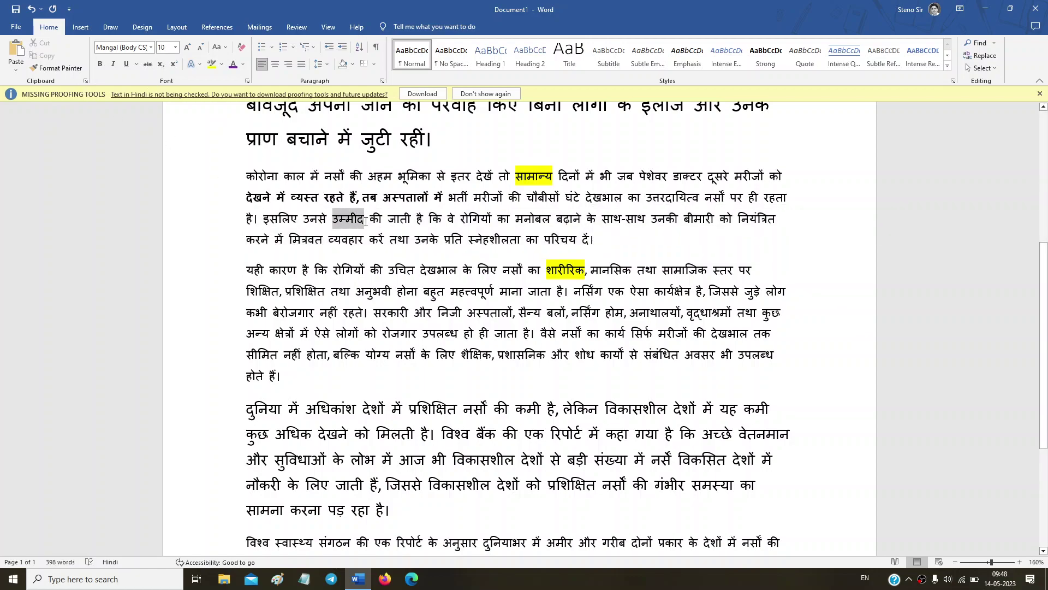
pyautogui.click(148, 64)
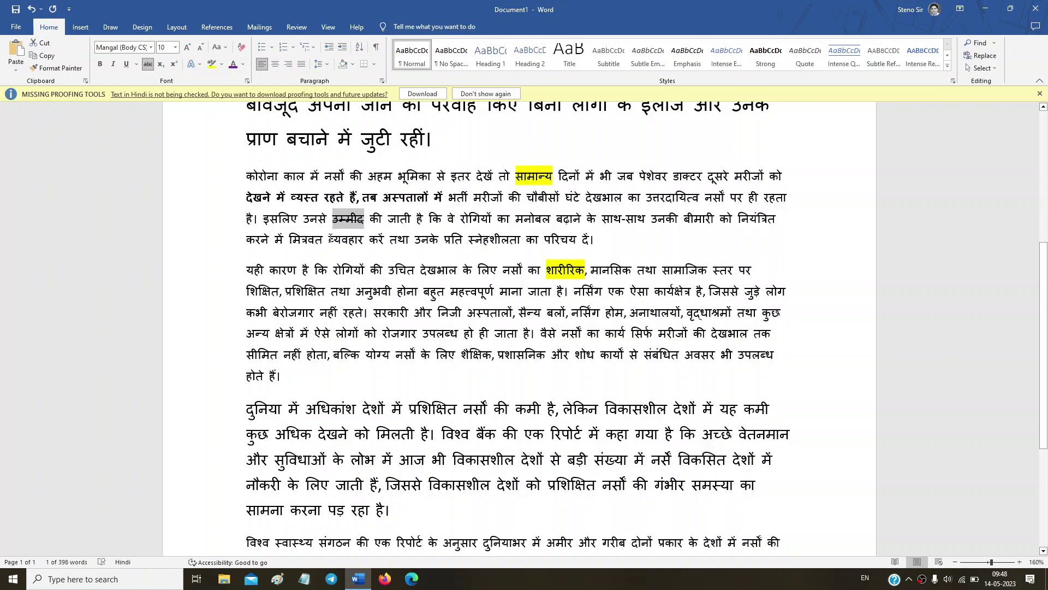
pyautogui.click(356, 219)
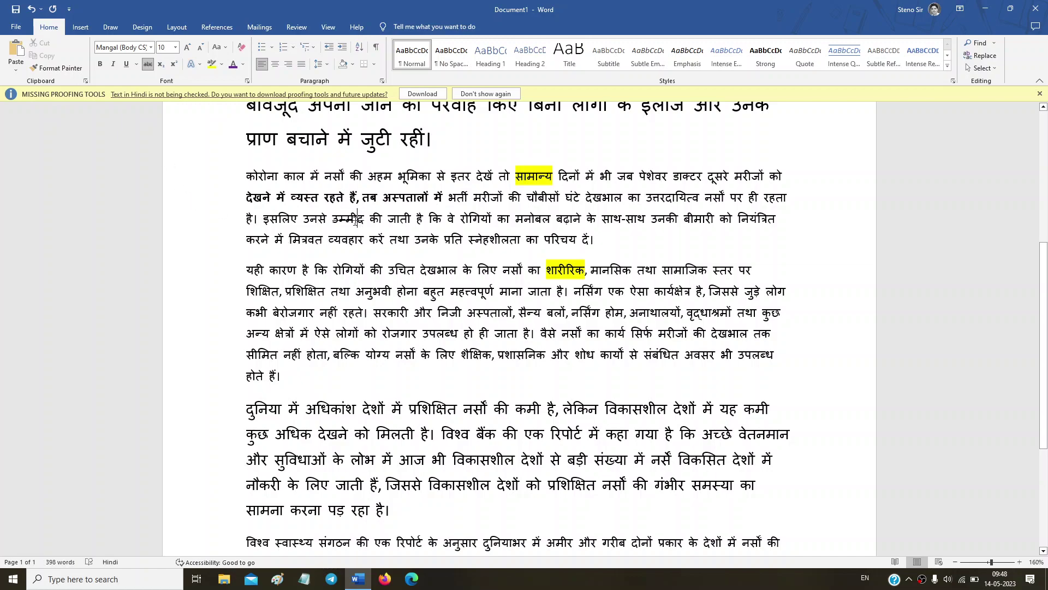
pyautogui.doubleClick(305, 220)
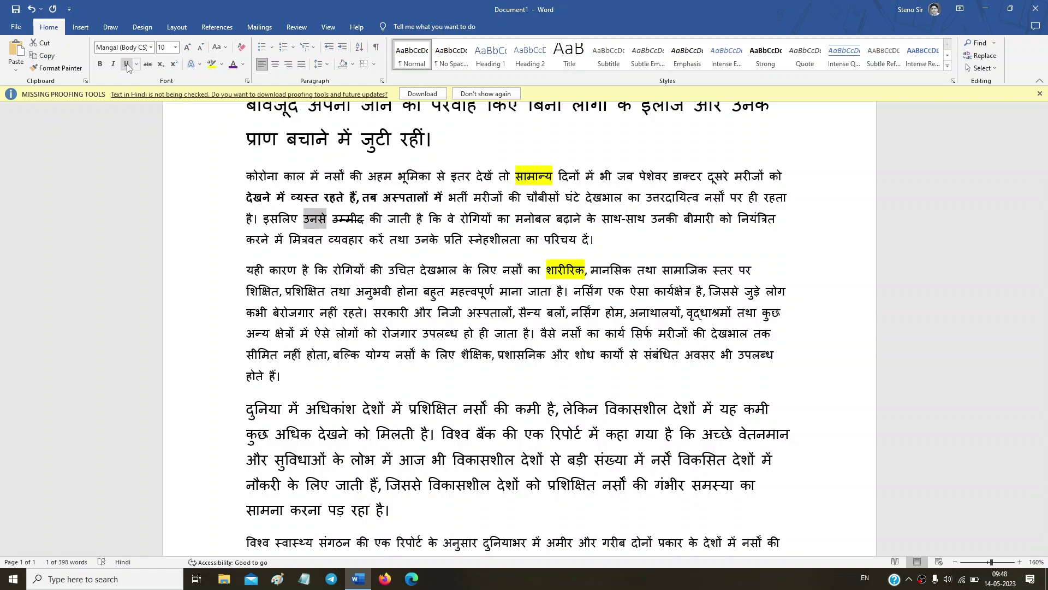
pyautogui.hotkey('ctrl', 'u')
pyautogui.click(360, 221)
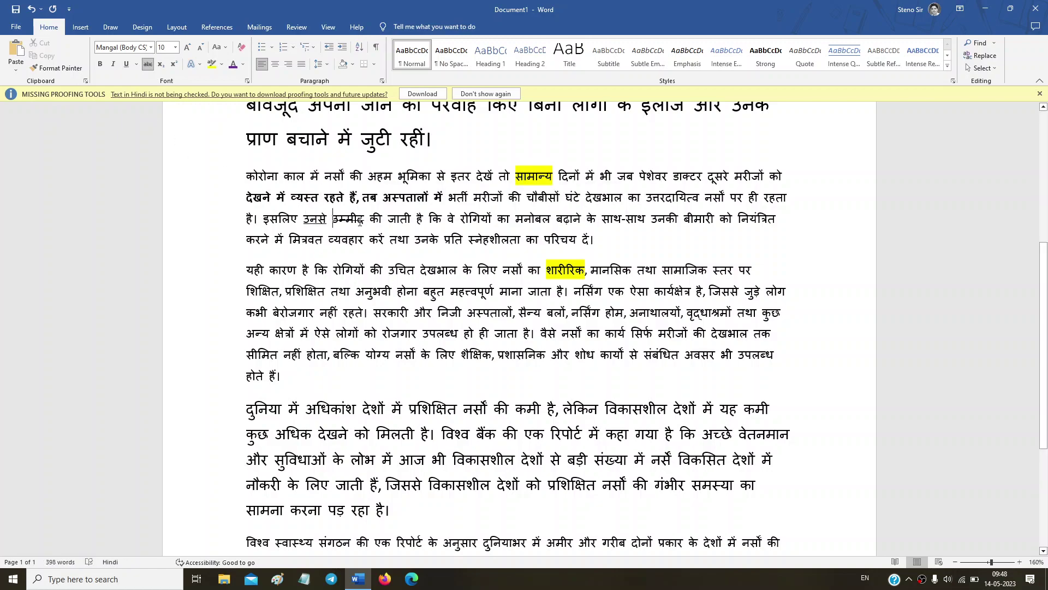
pyautogui.doubleClick(362, 223)
pyautogui.click(369, 239)
# Add co2 after परिचय दें। with the 2 formatted as superscript.
pyautogui.click(611, 243)
pyautogui.write('co')
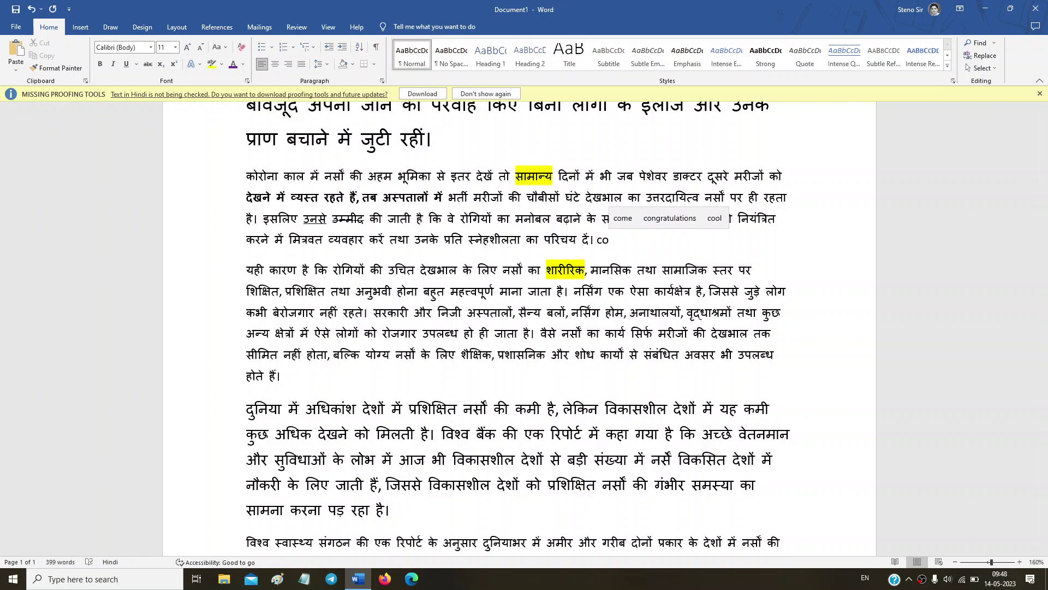
pyautogui.write('2')
pyautogui.moveTo(615, 241); pyautogui.dragTo(607, 241)
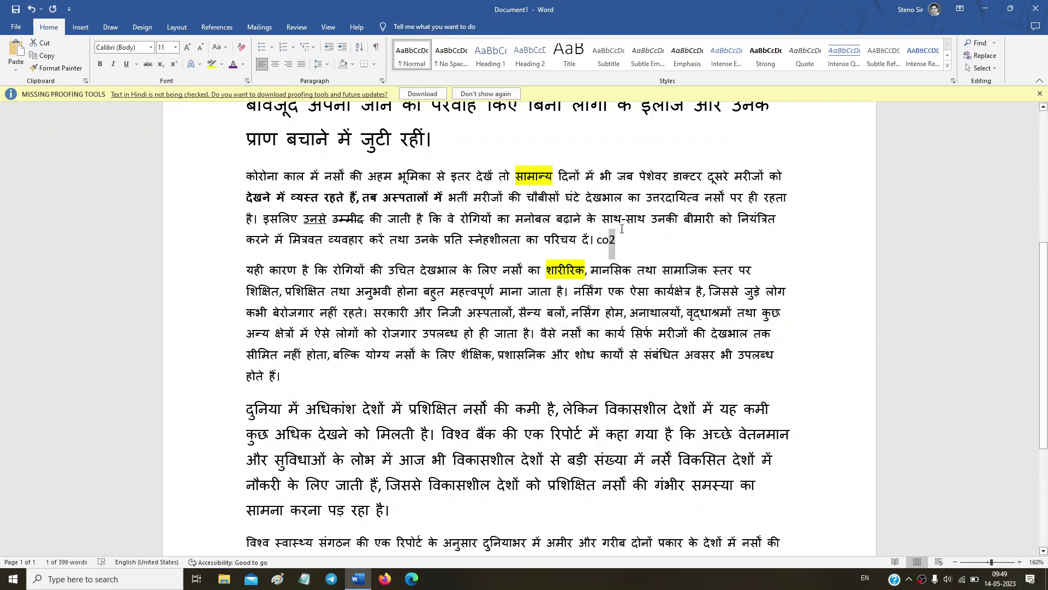
pyautogui.click(175, 65)
pyautogui.click(630, 245)
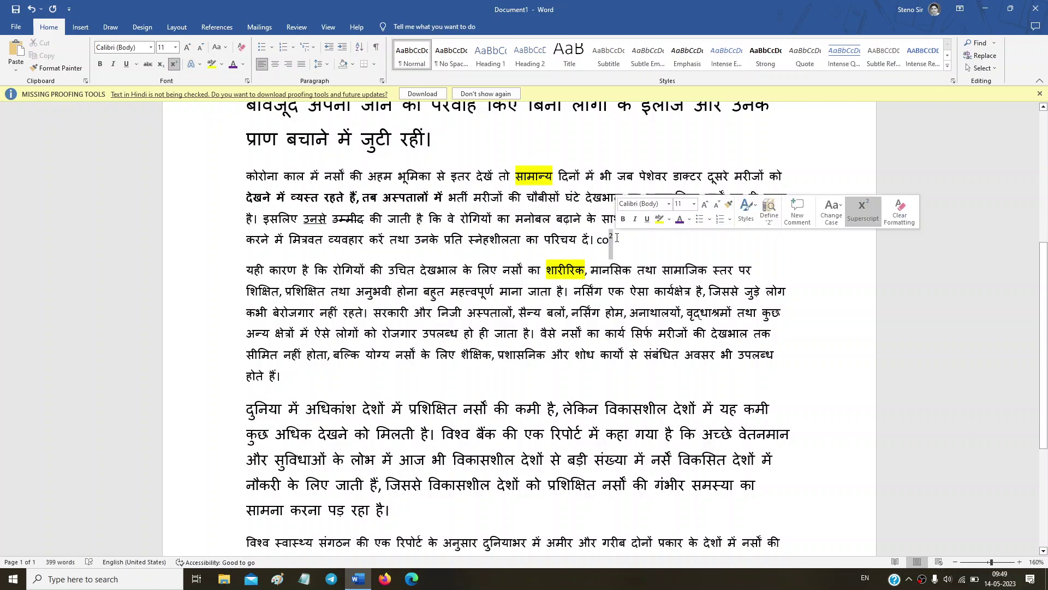
pyautogui.click(687, 333)
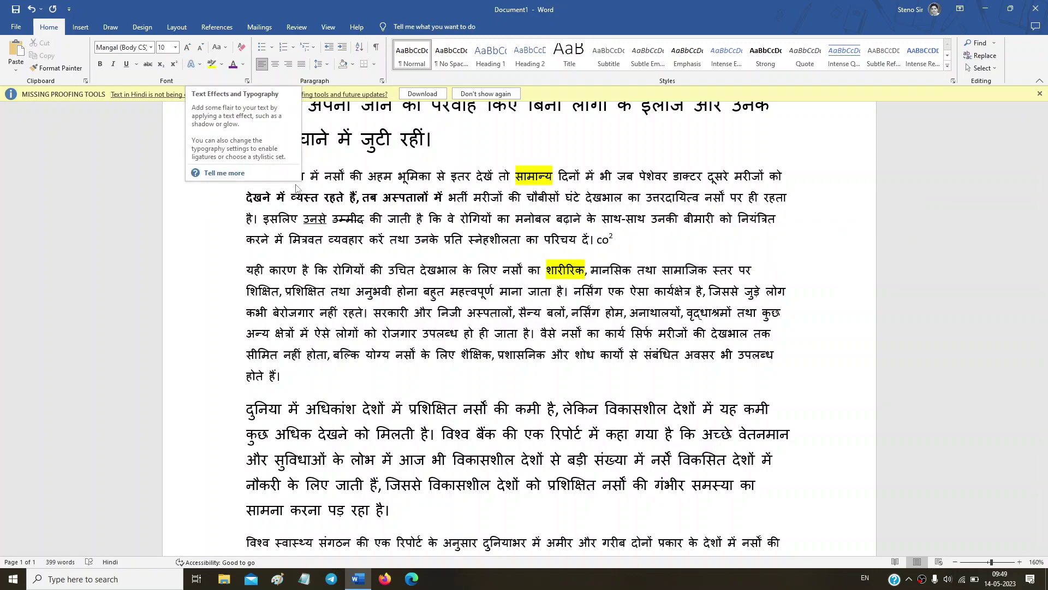
# Highlight the phrase अधिकांश देशों में प्रशिक्षित नर्सों की कमी है in yellow.
pyautogui.click(361, 354)
pyautogui.moveTo(305, 418); pyautogui.dragTo(555, 411)
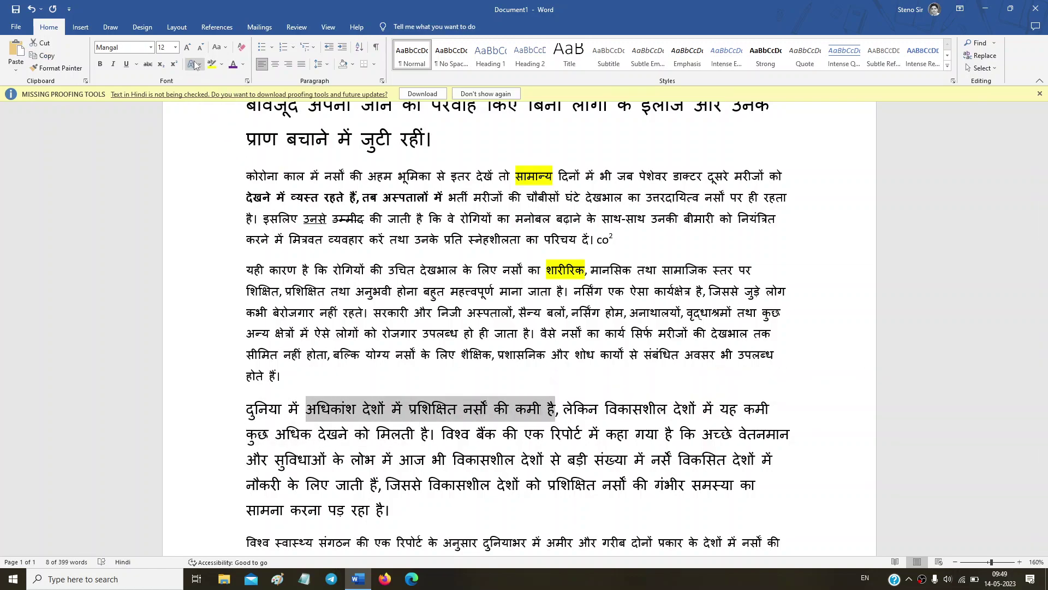
pyautogui.click(195, 64)
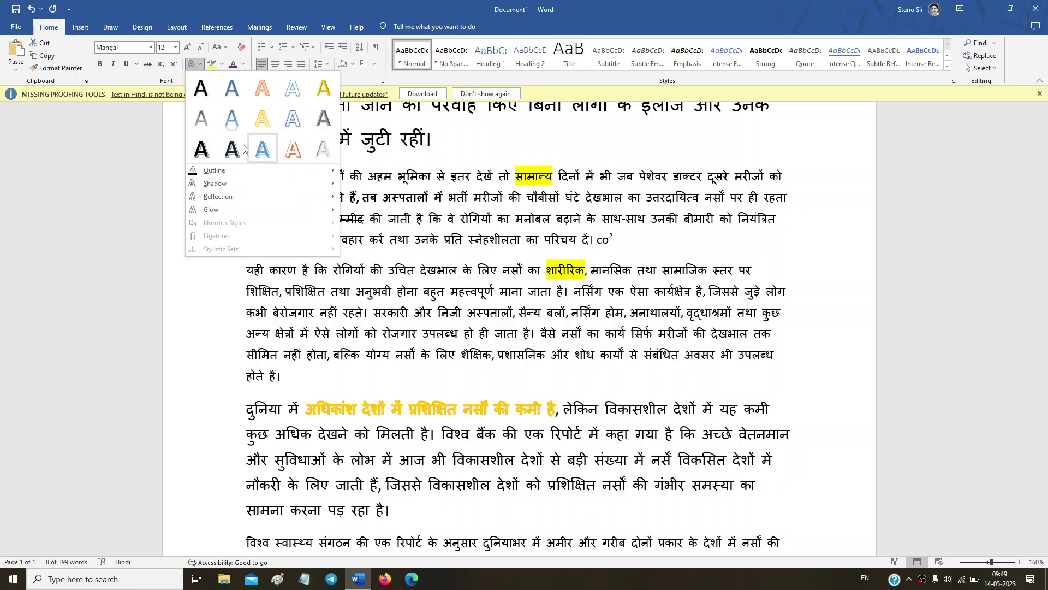
pyautogui.press('Escape')
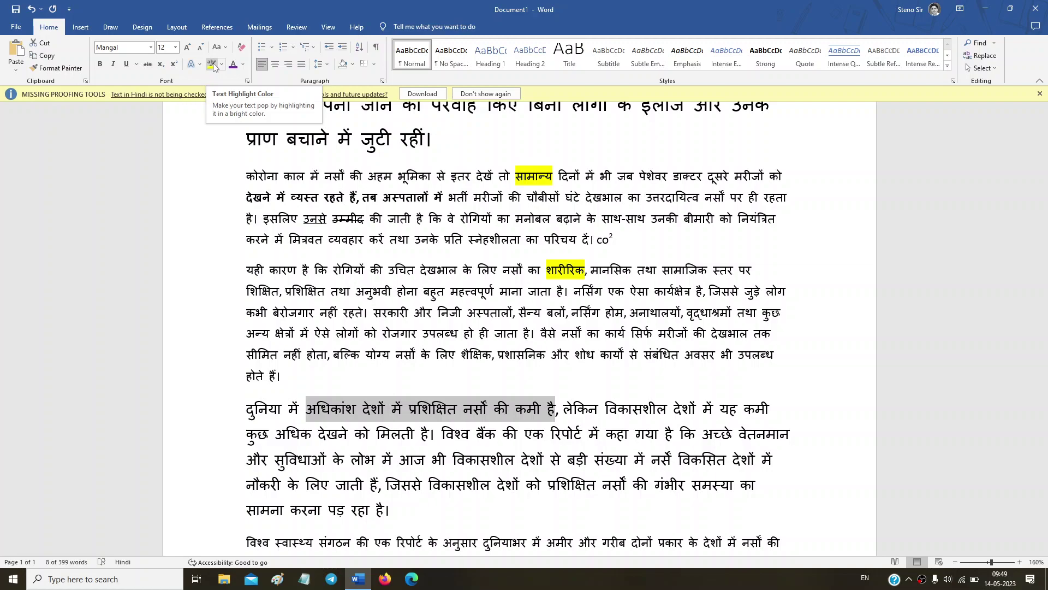
pyautogui.click(450, 426)
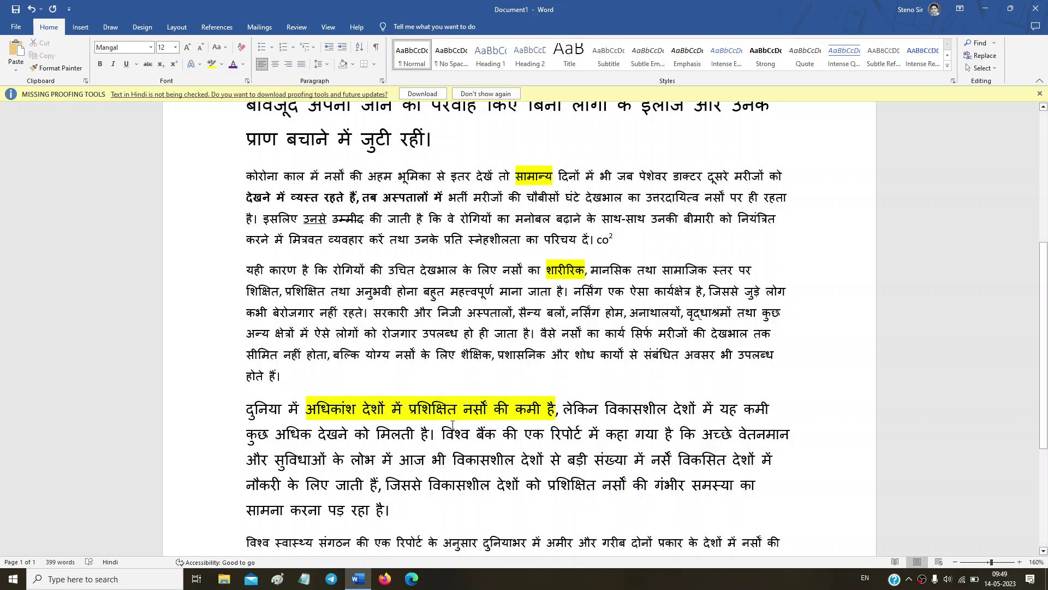
pyautogui.click(339, 218)
pyautogui.moveTo(310, 313); pyautogui.dragTo(655, 306)
pyautogui.click(382, 377)
pyautogui.moveTo(306, 410); pyautogui.dragTo(548, 409)
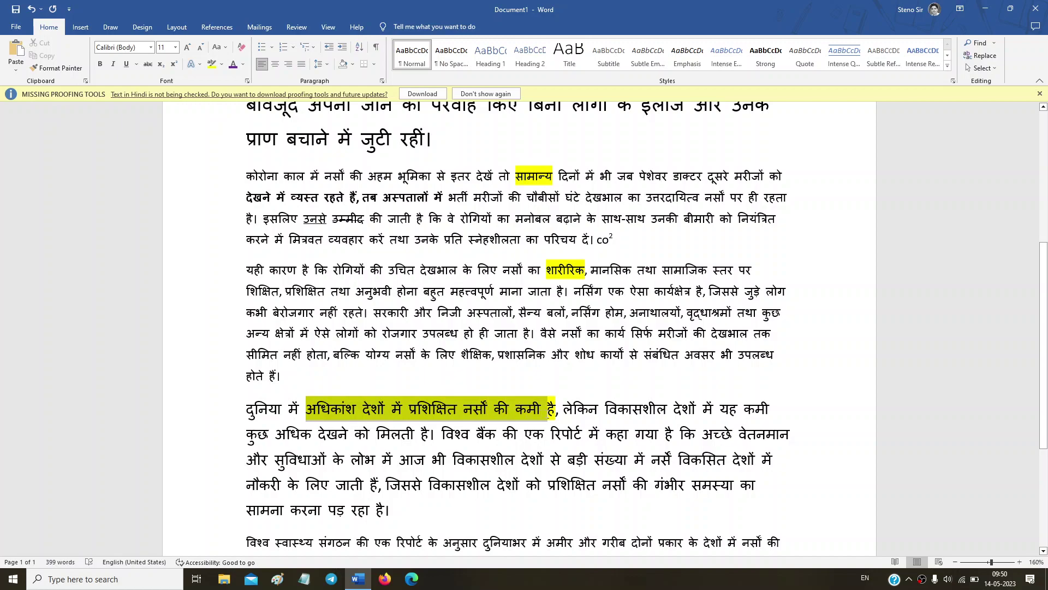
# Colour the phrase from को रोजगार to के लिए red.
pyautogui.moveTo(364, 333); pyautogui.dragTo(460, 355)
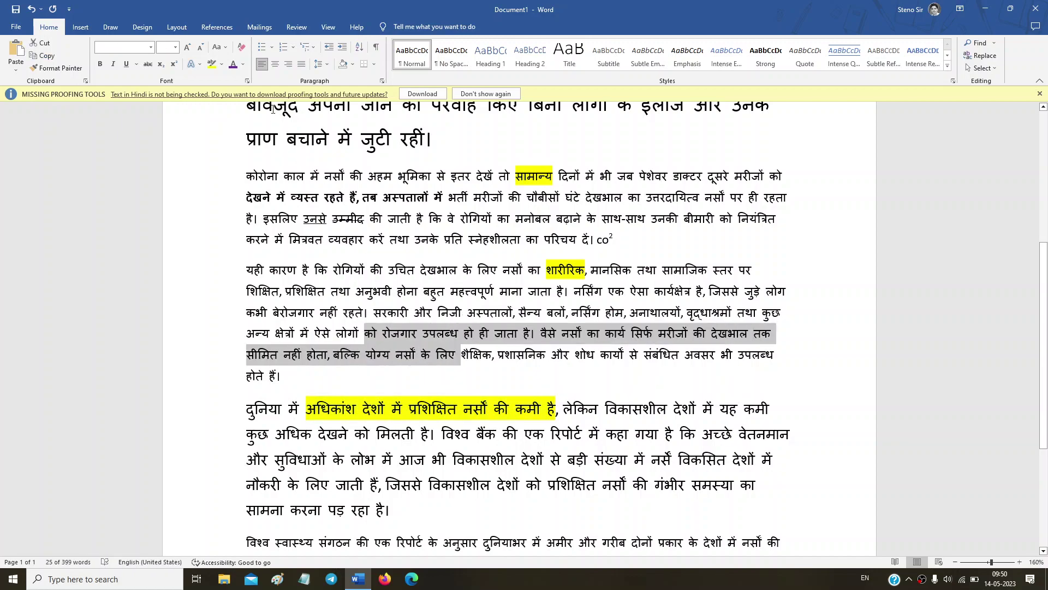
pyautogui.click(243, 65)
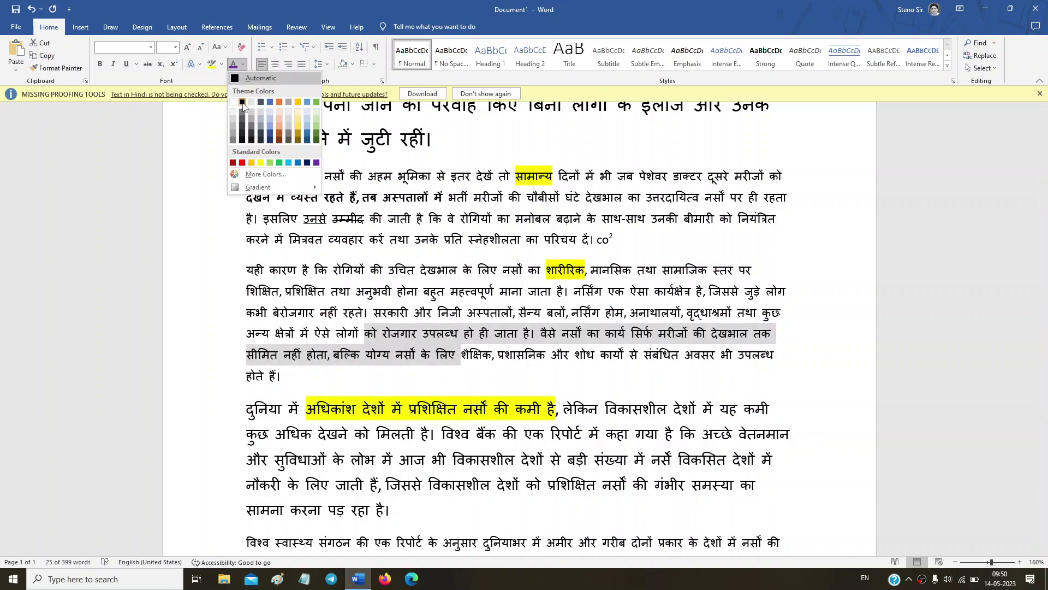
pyautogui.click(242, 163)
pyautogui.click(495, 355)
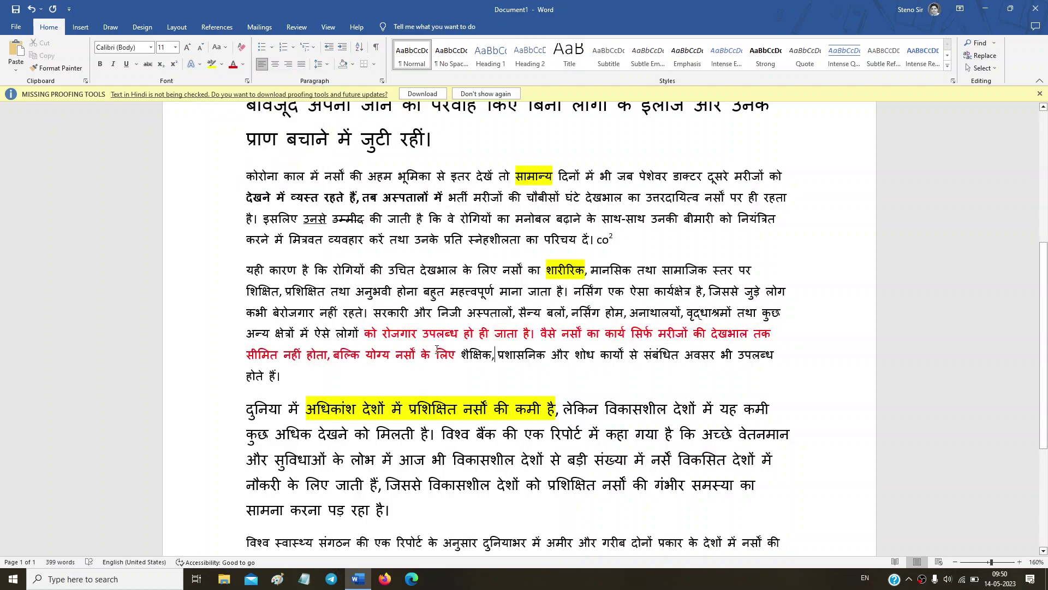
pyautogui.click(408, 408)
# Highlight the words देखने and लोभ in dark blue.
pyautogui.click(222, 64)
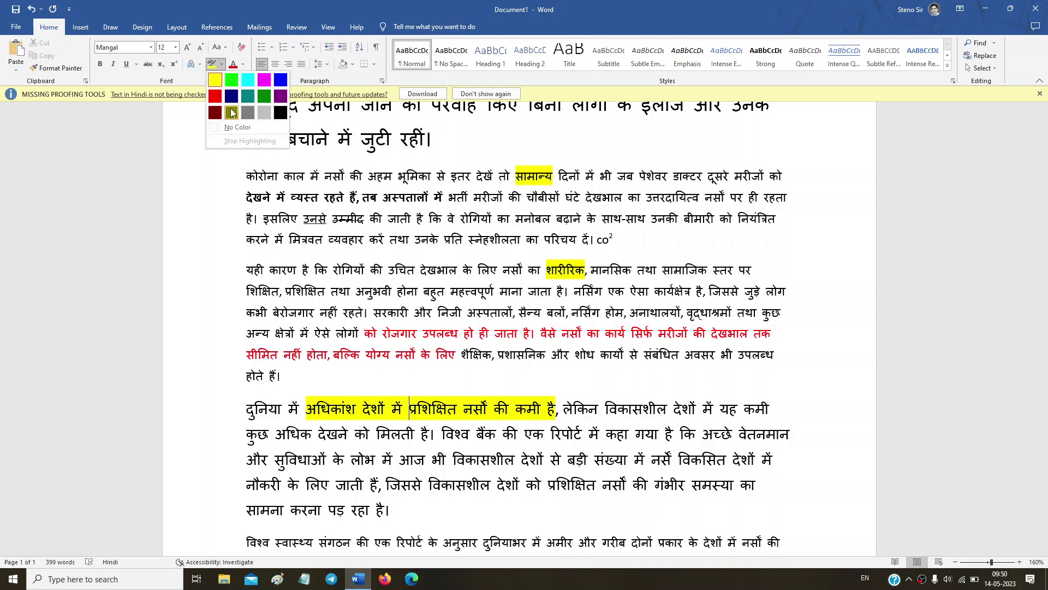
pyautogui.click(232, 96)
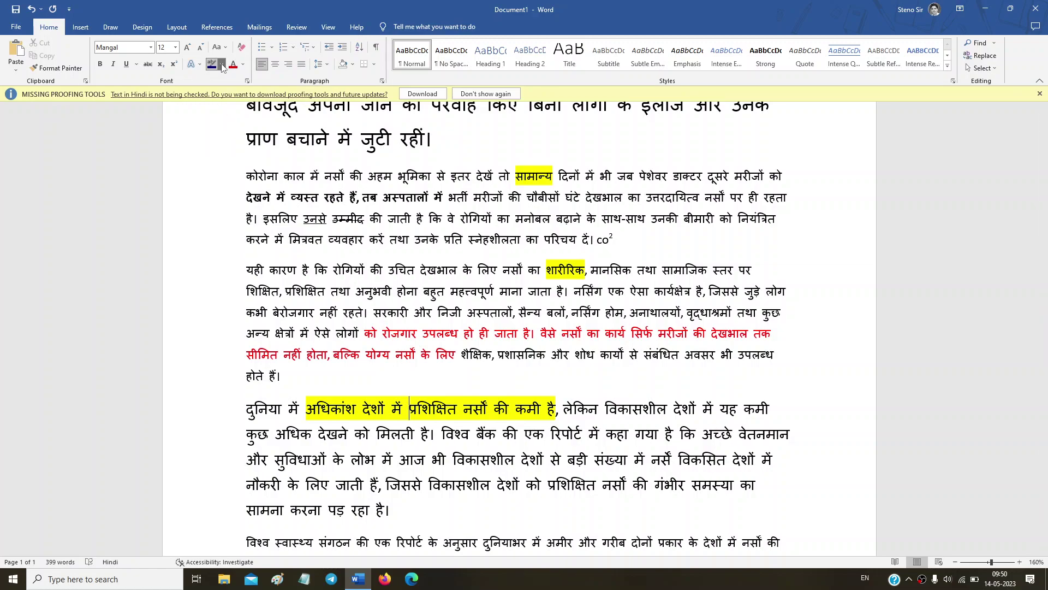
pyautogui.click(221, 64)
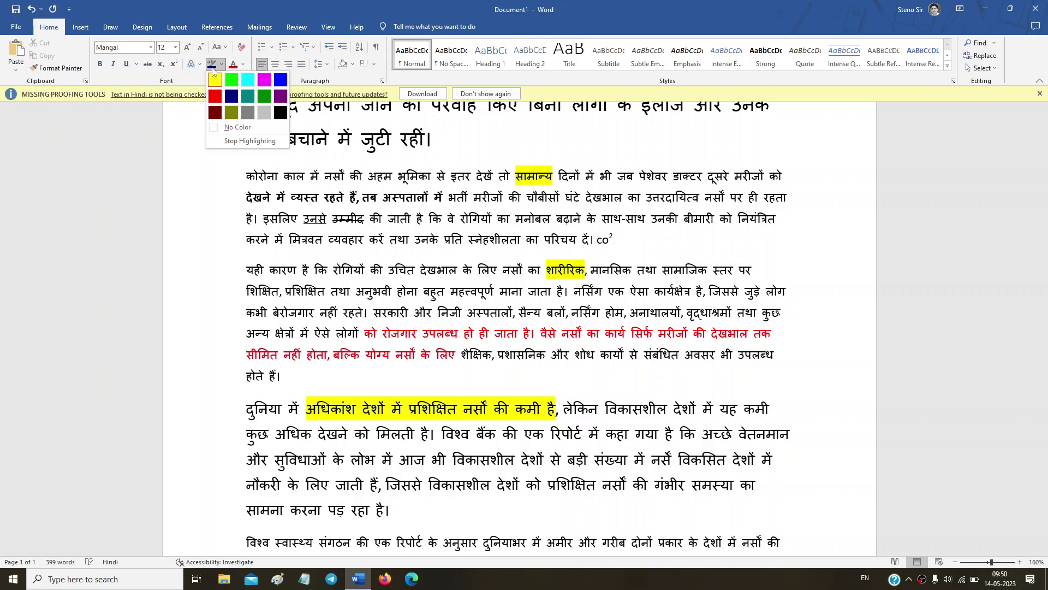
pyautogui.click(242, 66)
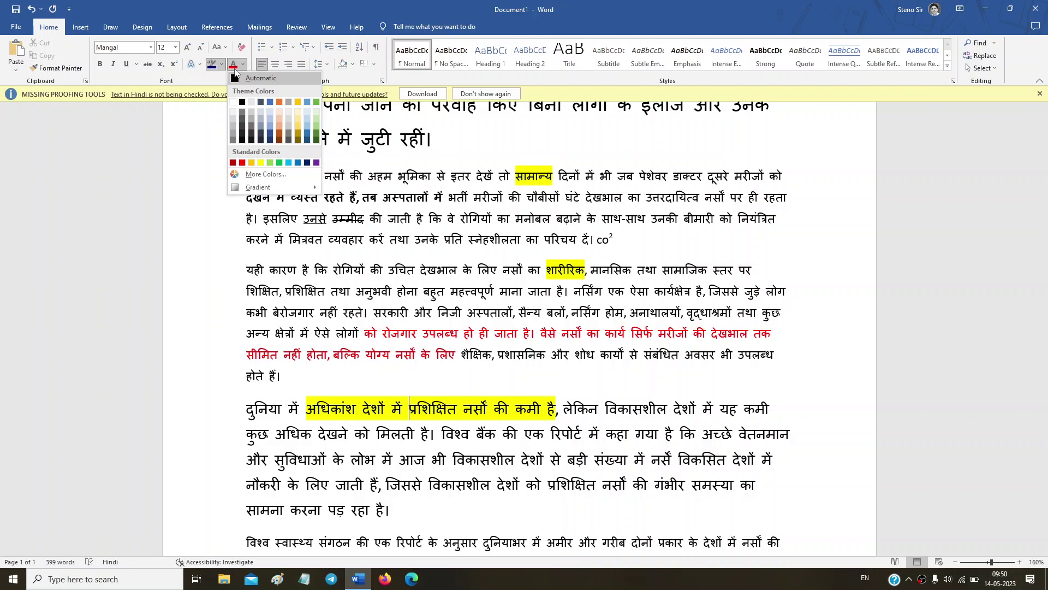
pyautogui.click(345, 228)
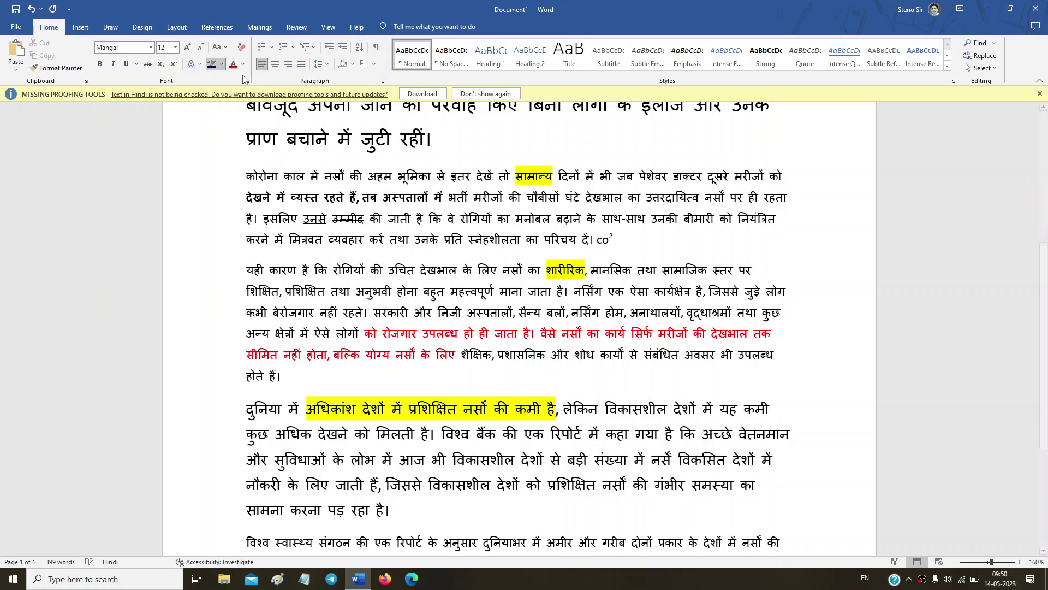
pyautogui.click(373, 231)
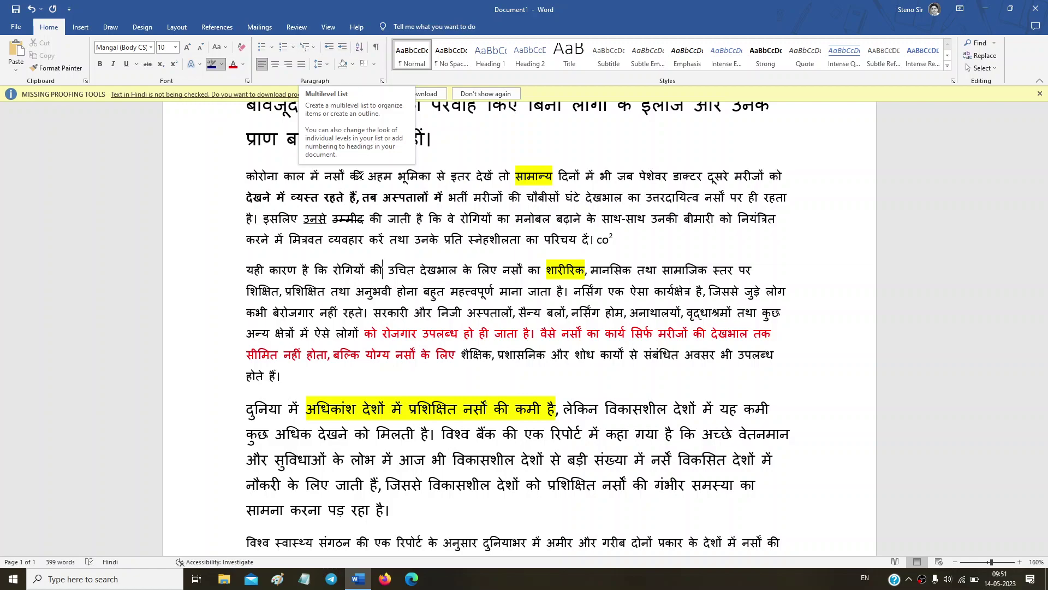
pyautogui.scroll(-3, 347, 306)
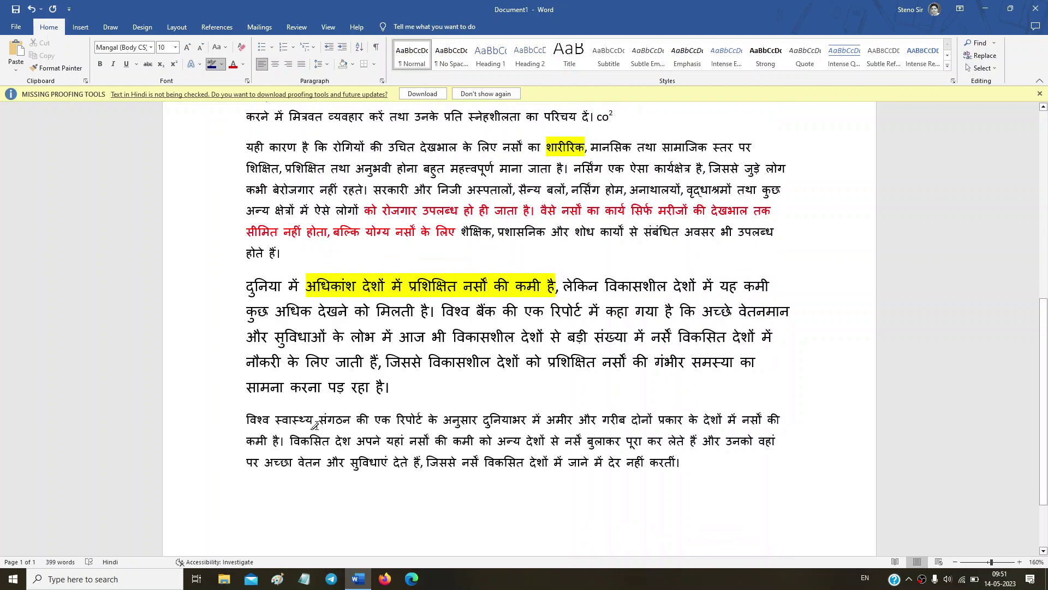
pyautogui.scroll(2, 315, 425)
pyautogui.doubleClick(331, 392)
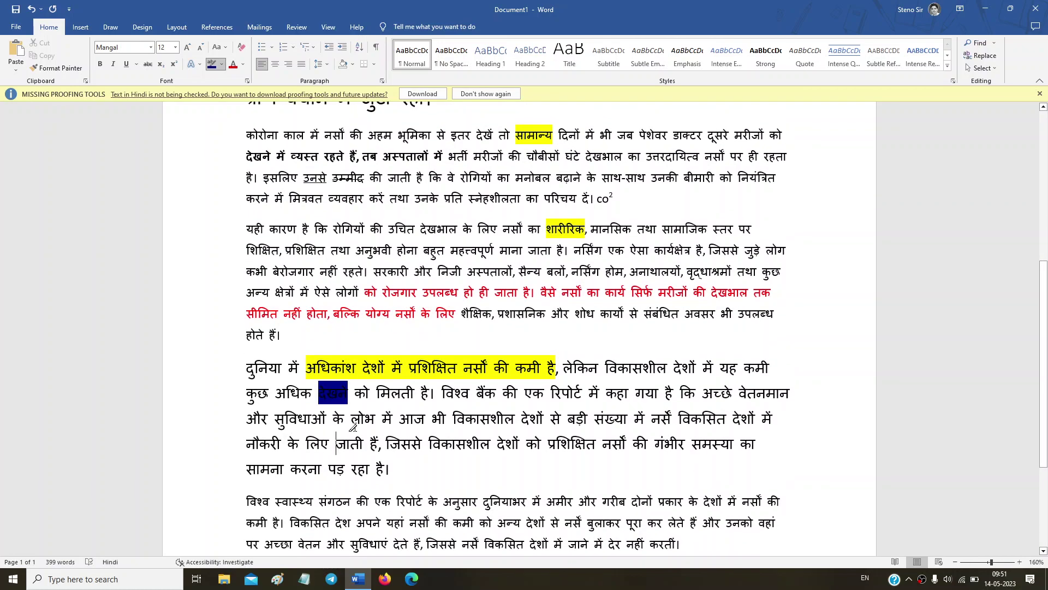
pyautogui.keyDown('ctrl'); pyautogui.doubleClick(362, 415); pyautogui.keyUp('ctrl')
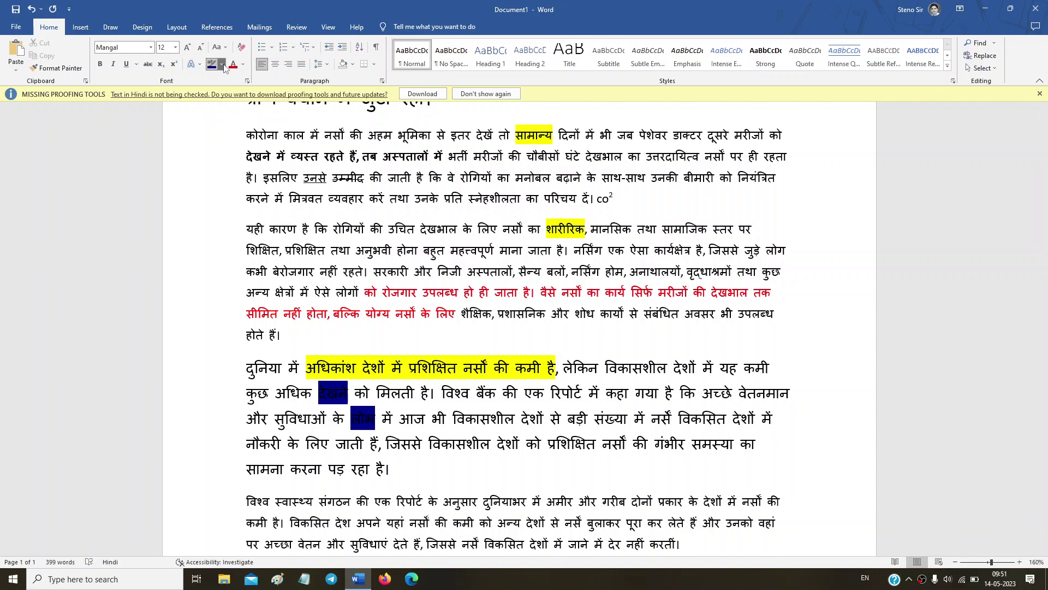
pyautogui.click(224, 67)
pyautogui.click(224, 122)
pyautogui.click(389, 314)
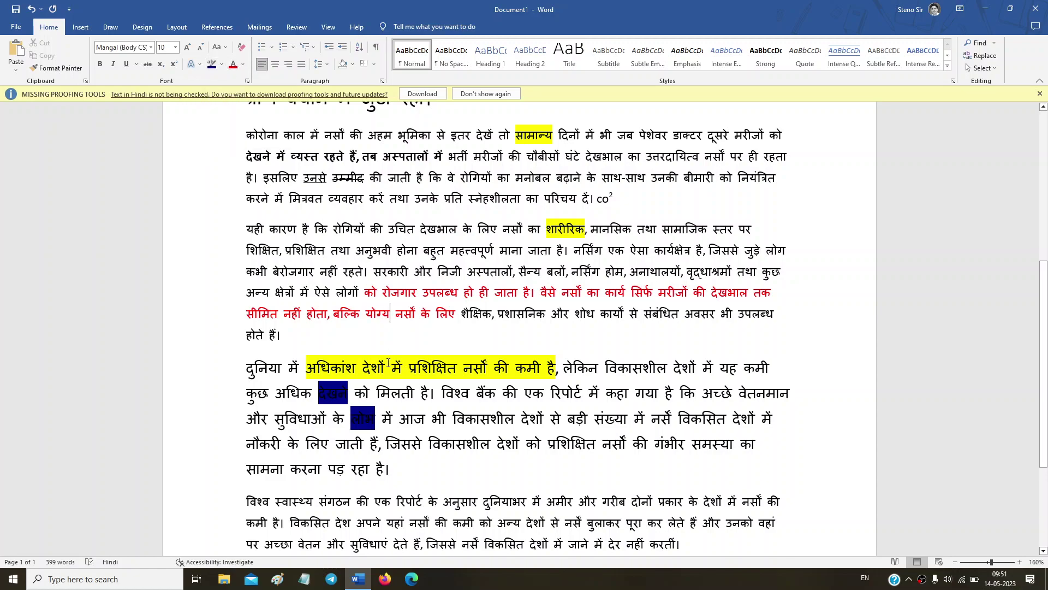
pyautogui.scroll(3, 397, 342)
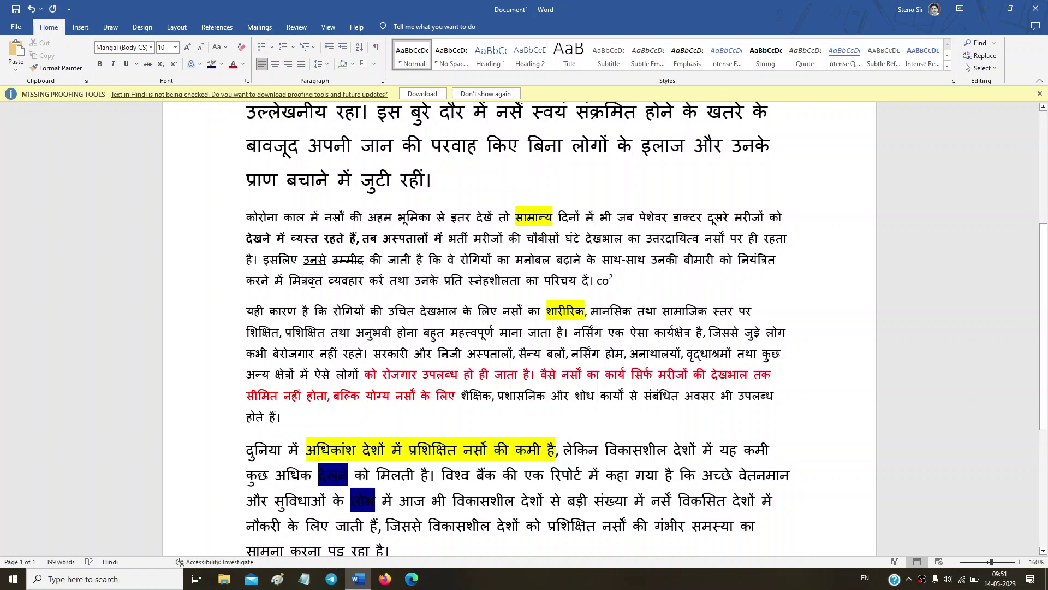
# Turn the three body paragraphs into a bulleted list with round bullets.
pyautogui.moveTo(246, 216); pyautogui.dragTo(333, 500)
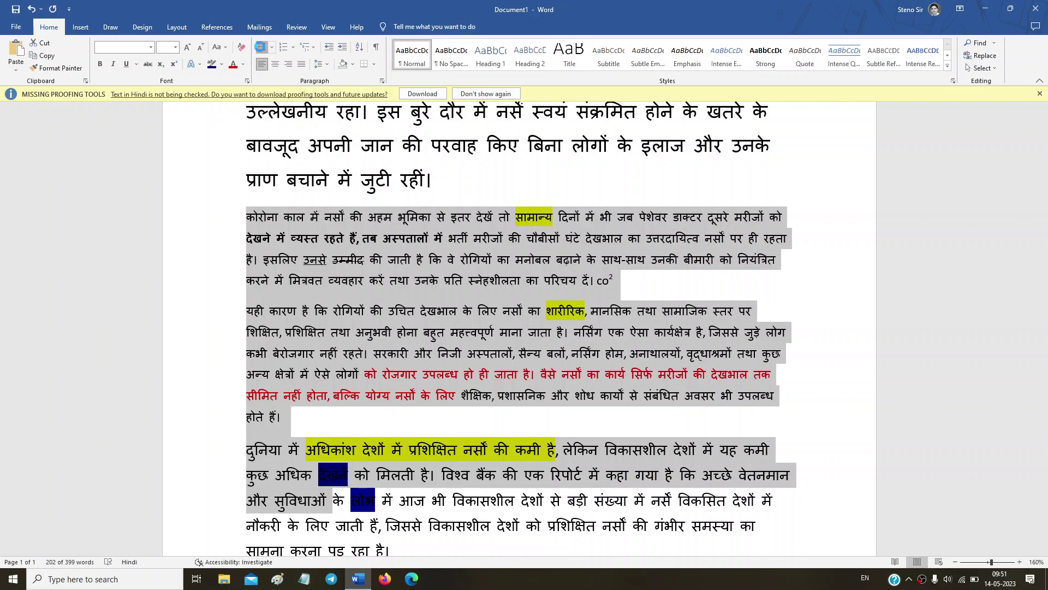
pyautogui.click(262, 49)
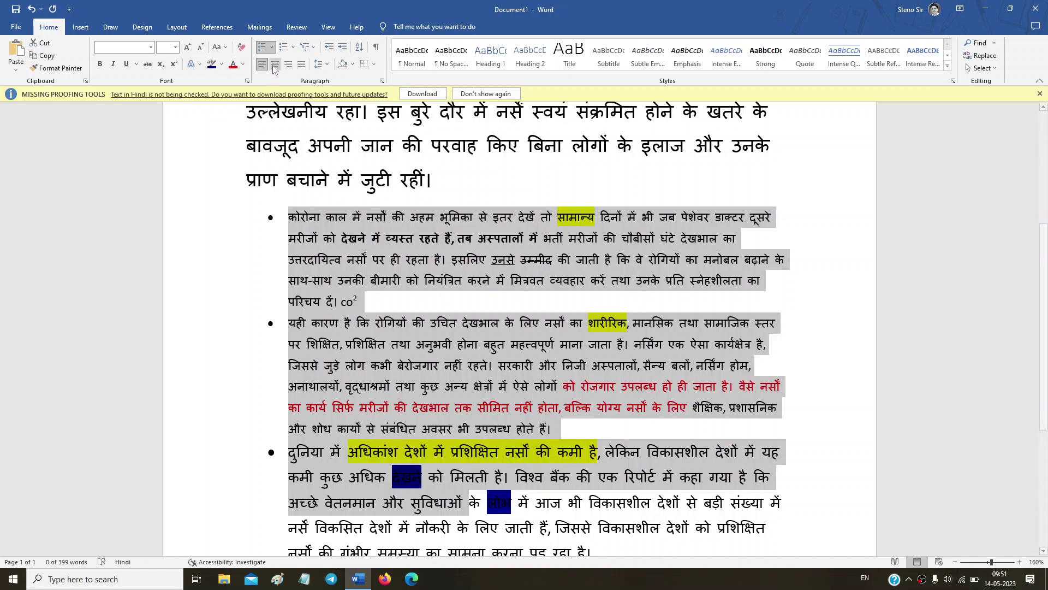
pyautogui.click(272, 47)
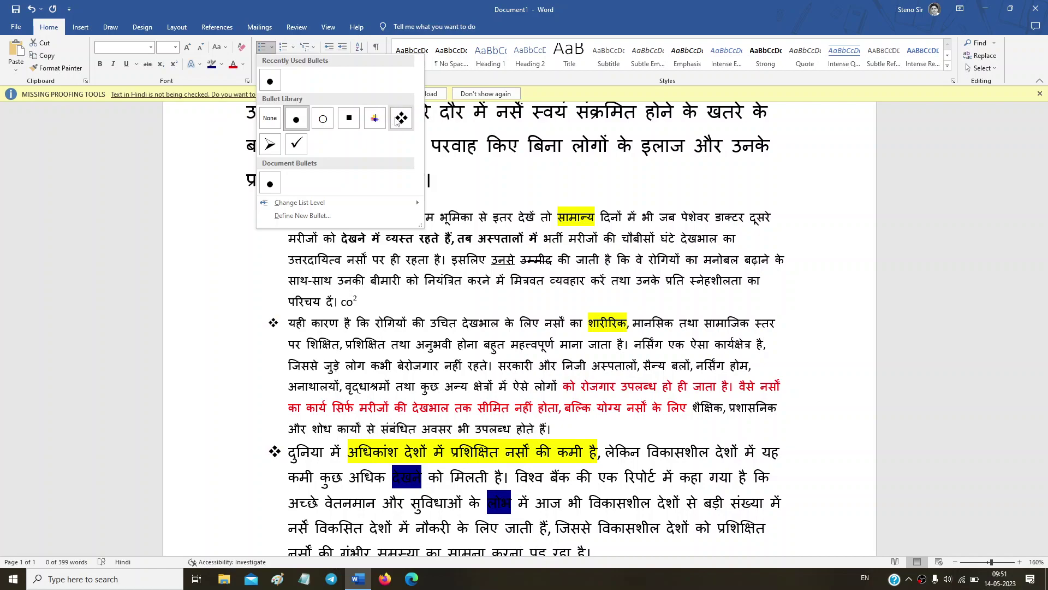
pyautogui.click(337, 330)
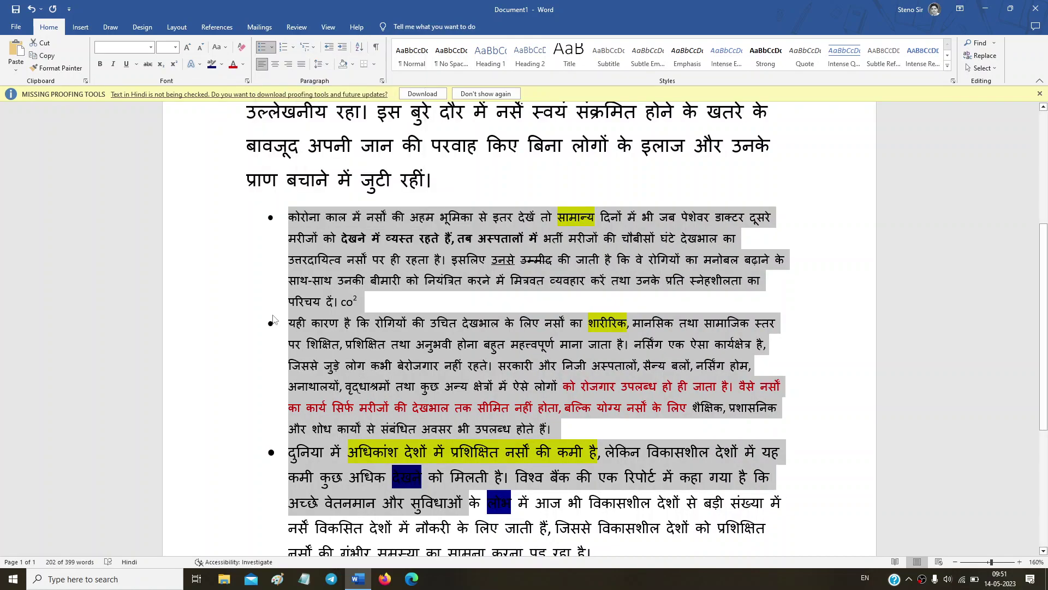
# Preview the i./ii./iii. numbering formats without applying them, leaving the bullets in place.
pyautogui.click(294, 48)
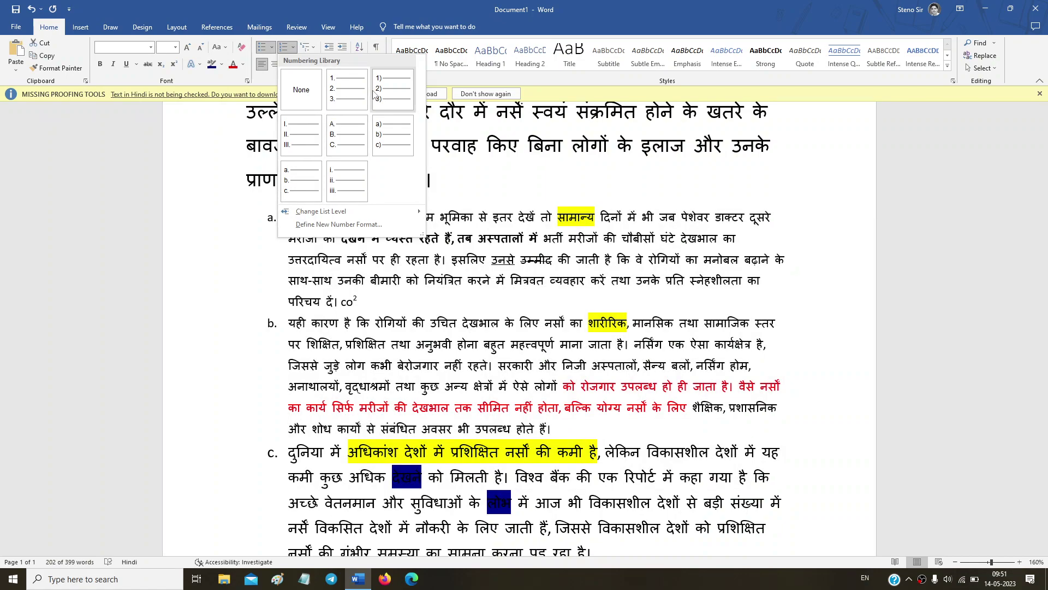
pyautogui.click(375, 324)
pyautogui.click(381, 358)
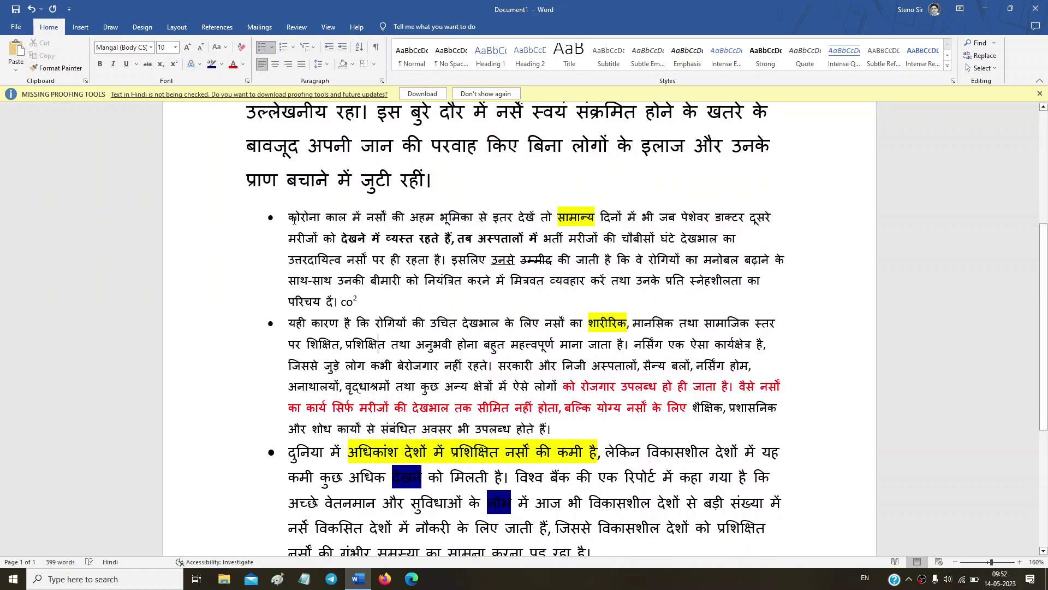
pyautogui.moveTo(361, 302); pyautogui.dragTo(298, 221)
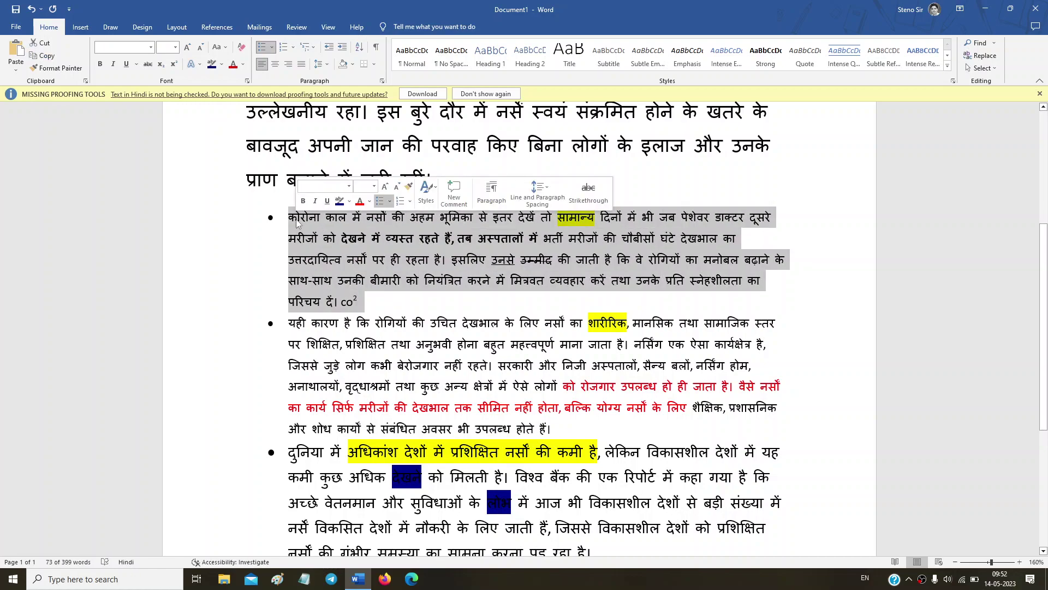
pyautogui.click(338, 280)
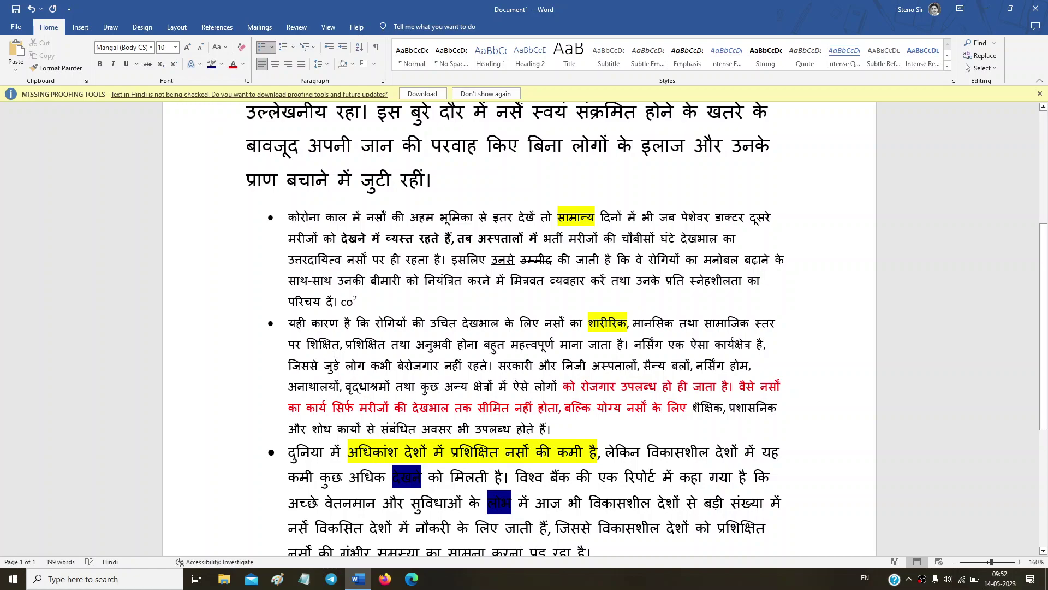
pyautogui.click(293, 47)
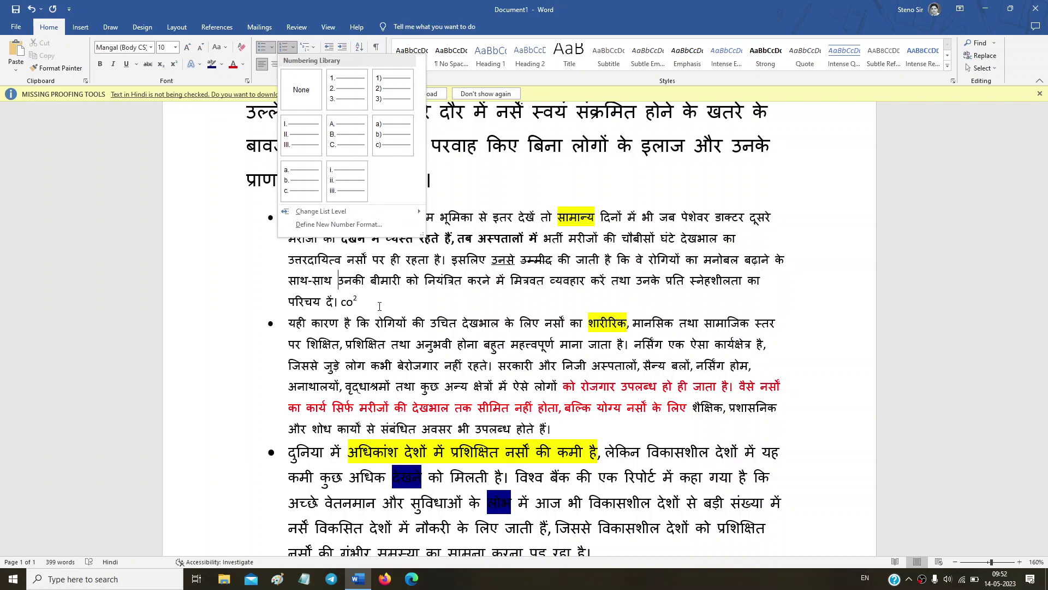
pyautogui.click(368, 320)
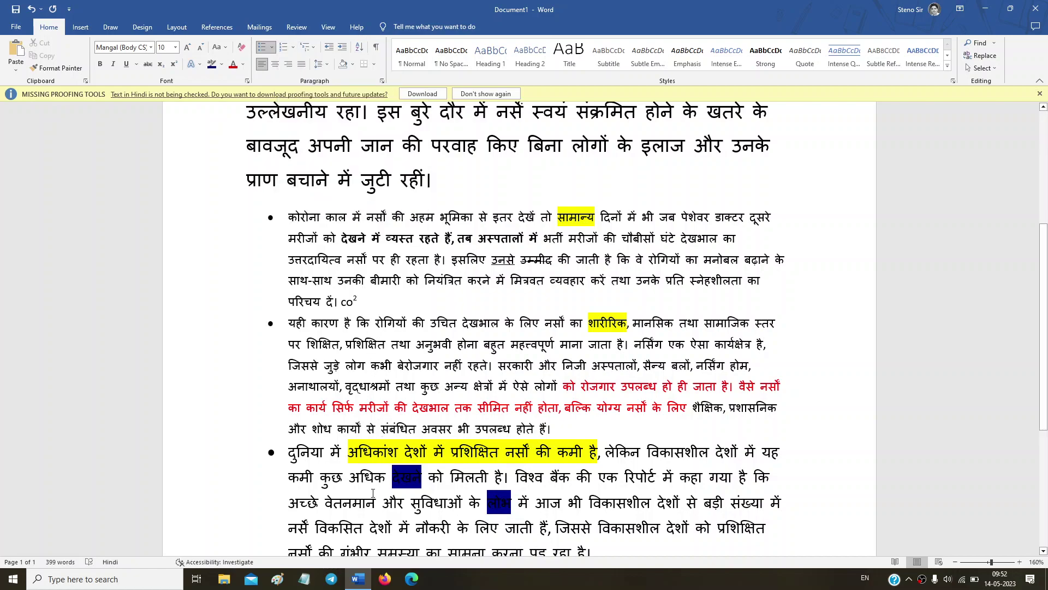
pyautogui.moveTo(373, 493)
pyautogui.mouseDown()
pyautogui.moveTo(321, 193)
pyautogui.moveTo(326, 218)
pyautogui.mouseUp()
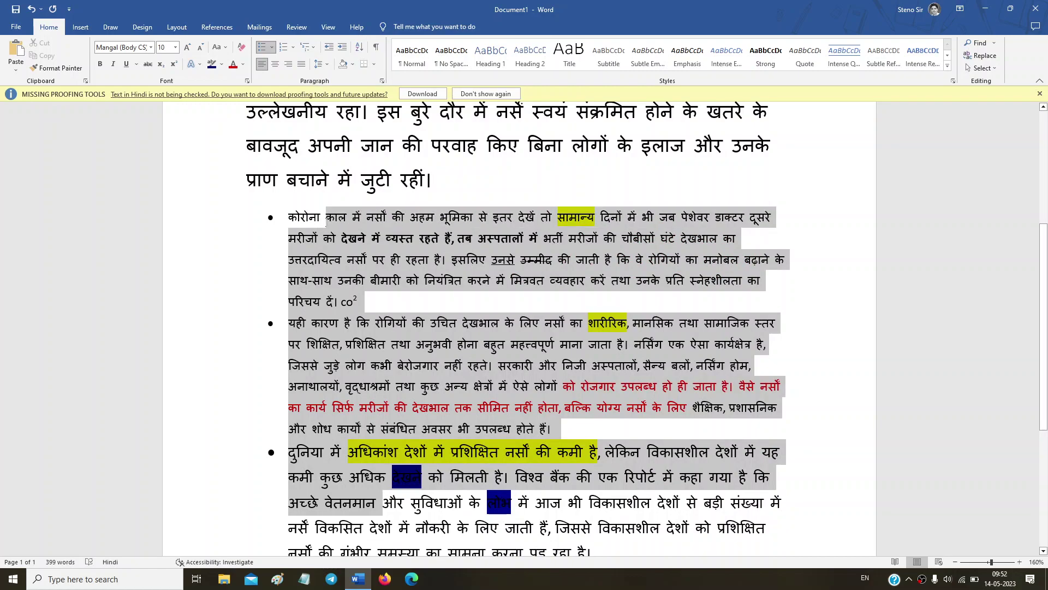
pyautogui.click(293, 47)
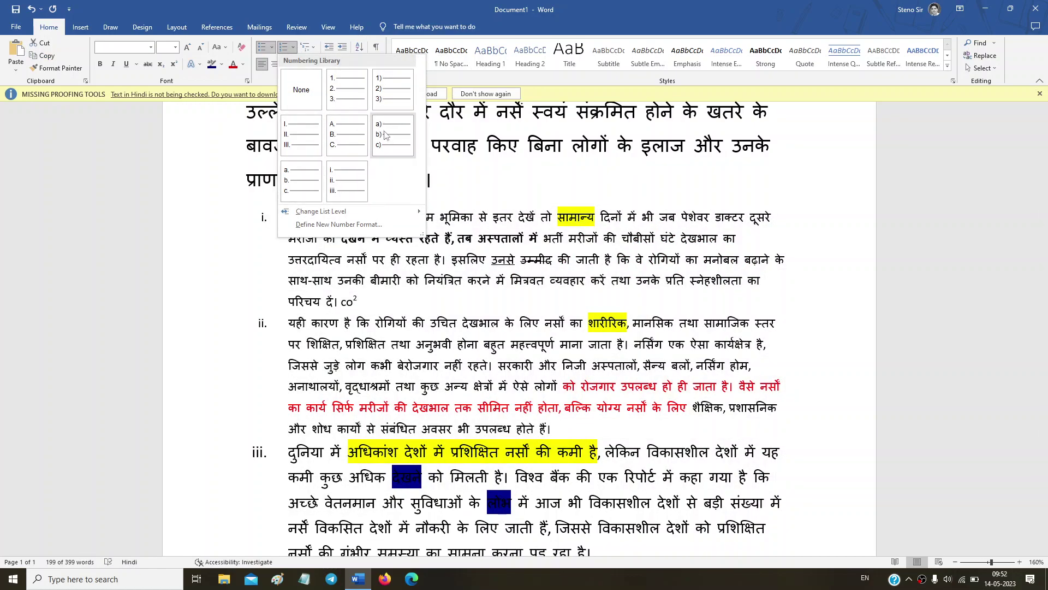
pyautogui.click(394, 278)
pyautogui.click(385, 262)
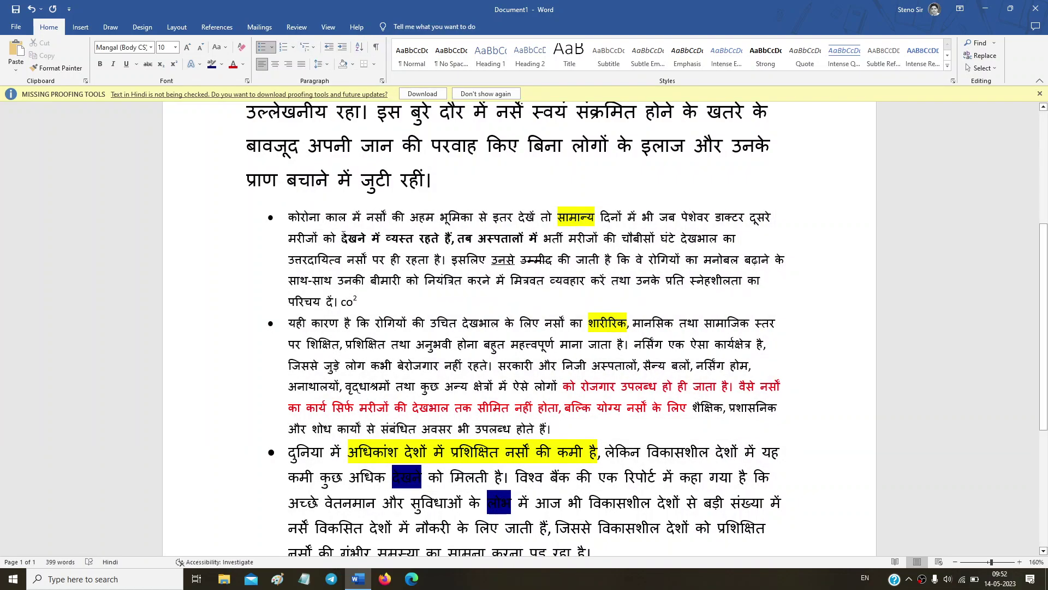
pyautogui.scroll(-2, 342, 240)
pyautogui.scroll(2, 333, 257)
pyautogui.scroll(1, 321, 273)
# Remove the bullet from the first paragraph, कोरोना काल में….
pyautogui.moveTo(248, 156); pyautogui.dragTo(307, 232)
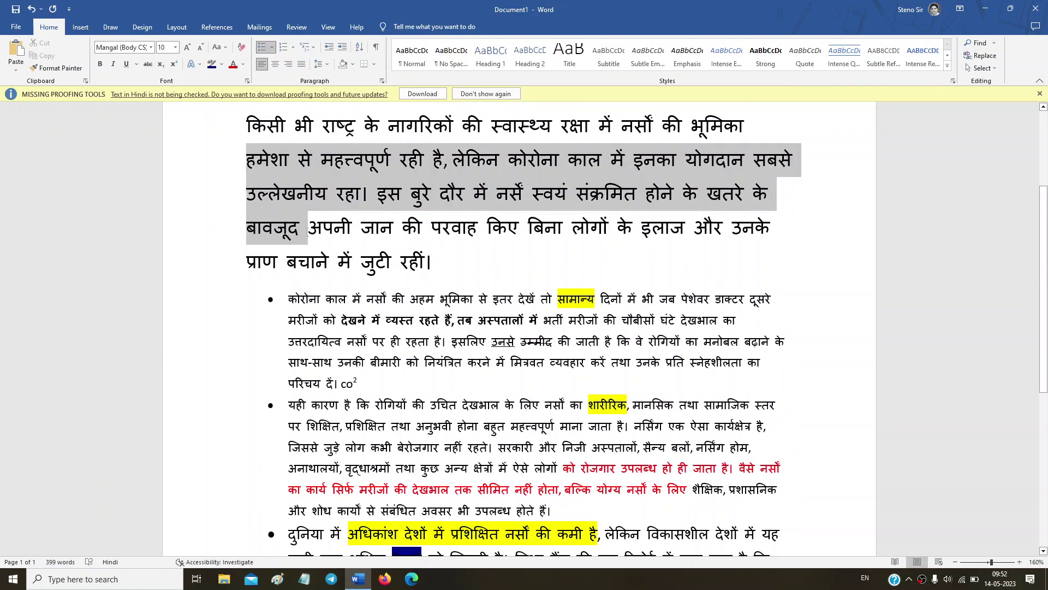
pyautogui.click(248, 262)
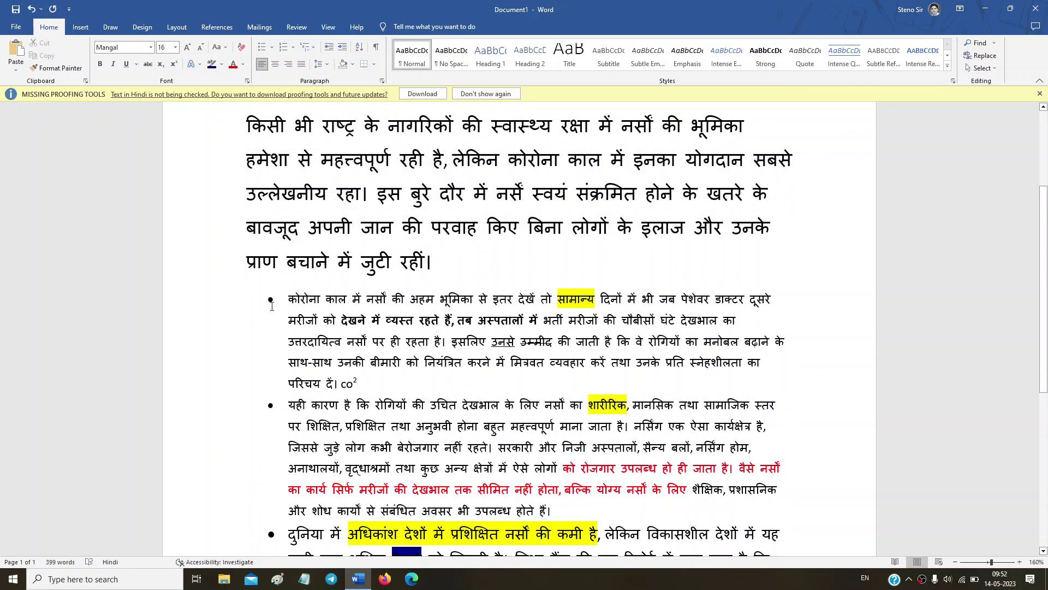
pyautogui.moveTo(272, 306); pyautogui.dragTo(326, 384)
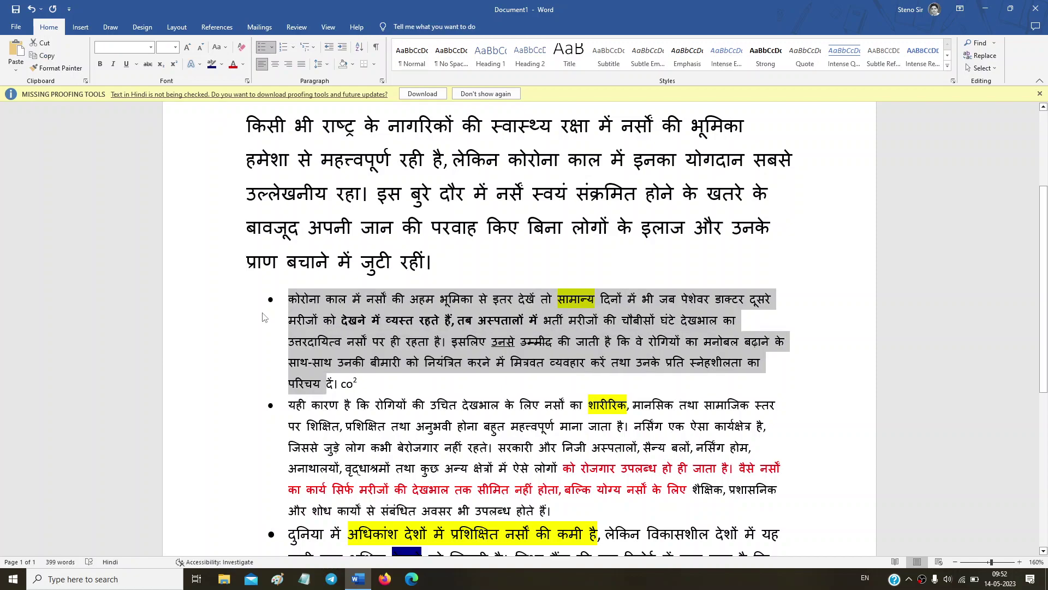
pyautogui.click(306, 311)
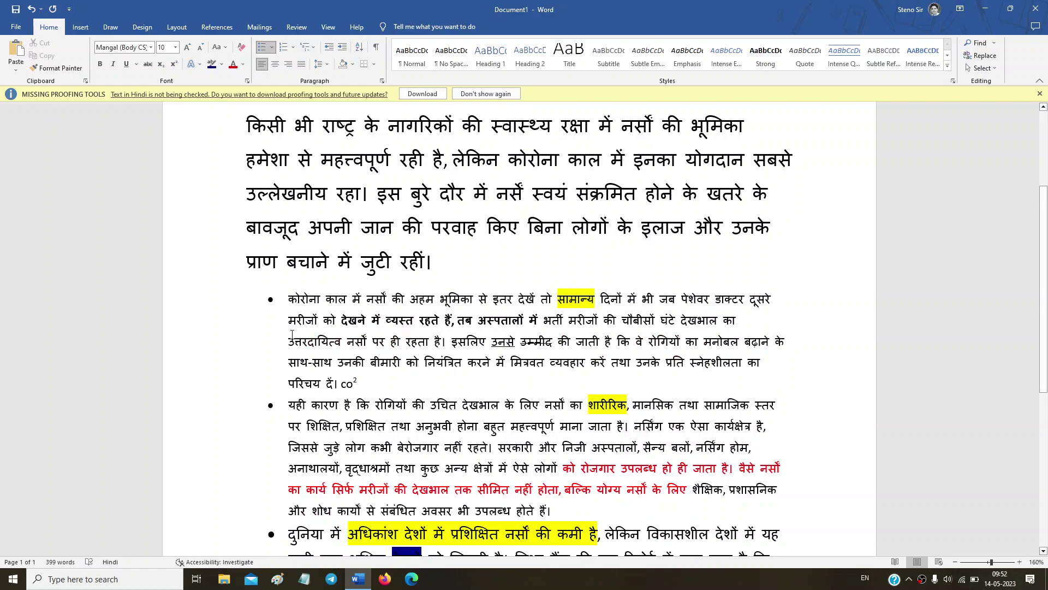
pyautogui.click(298, 331)
pyautogui.click(262, 48)
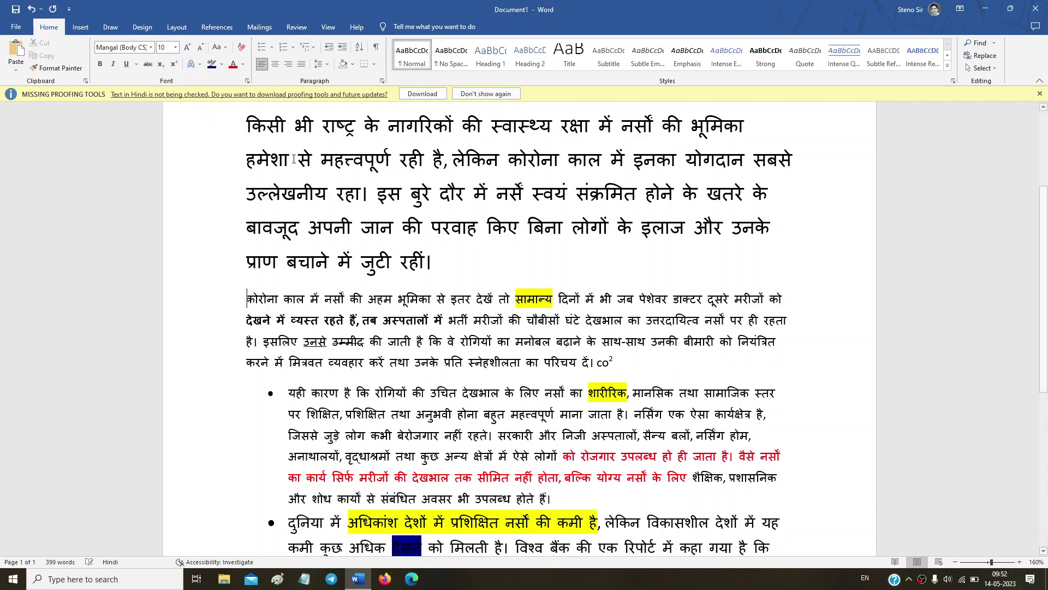
pyautogui.click(266, 218)
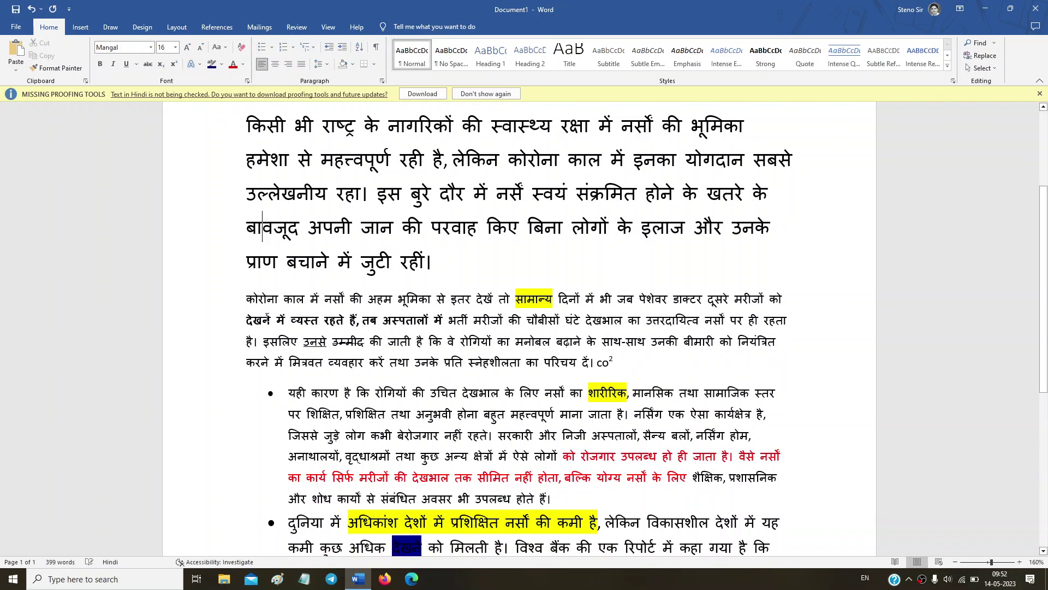
pyautogui.click(317, 342)
# Indent the कोरोना paragraph one step, then return it to the left margin.
pyautogui.moveTo(245, 295); pyautogui.dragTo(360, 365)
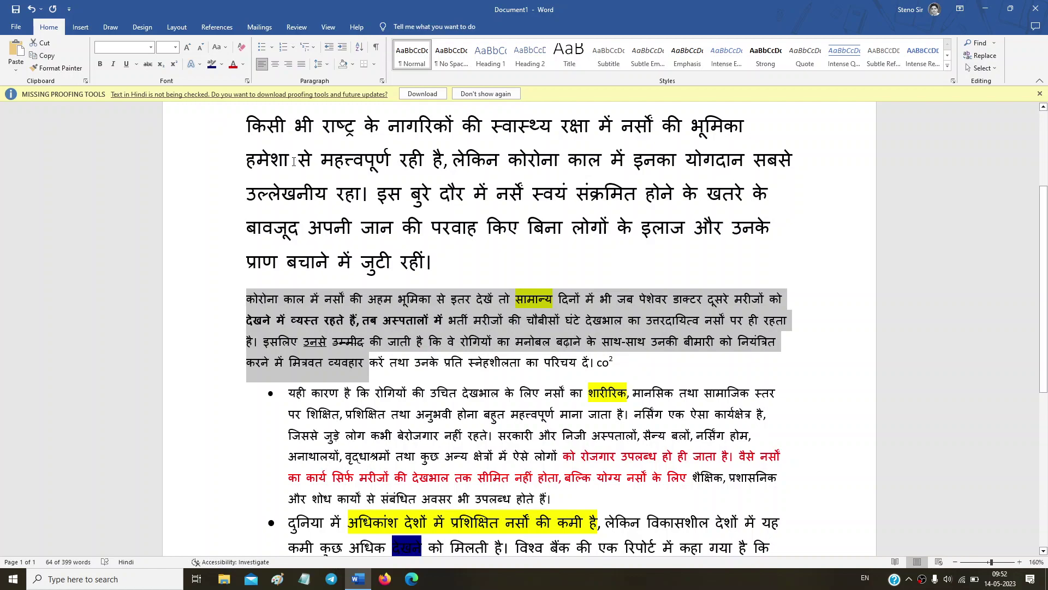
pyautogui.click(342, 48)
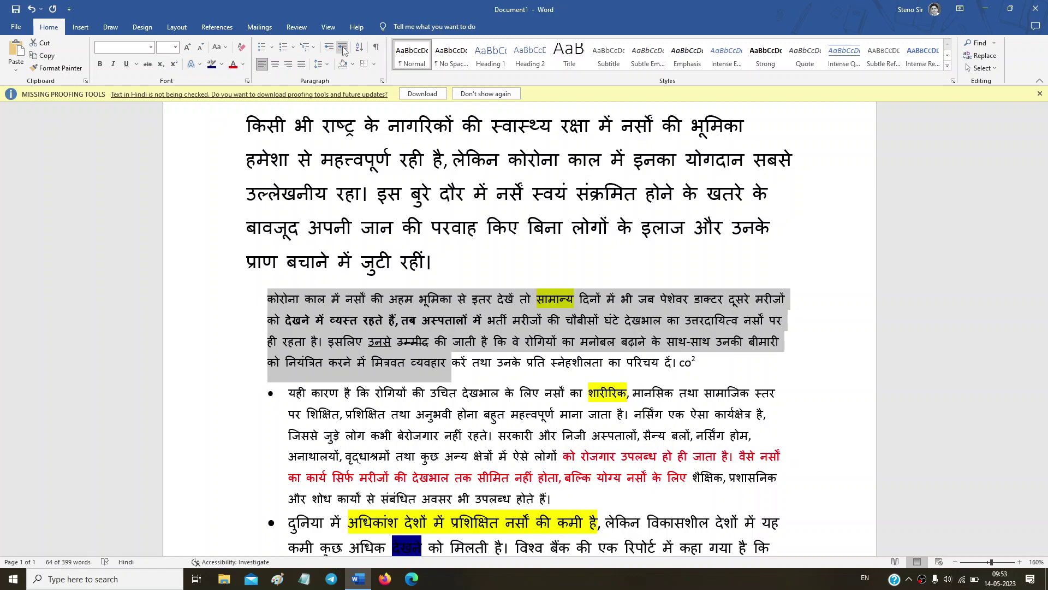
pyautogui.click(329, 48)
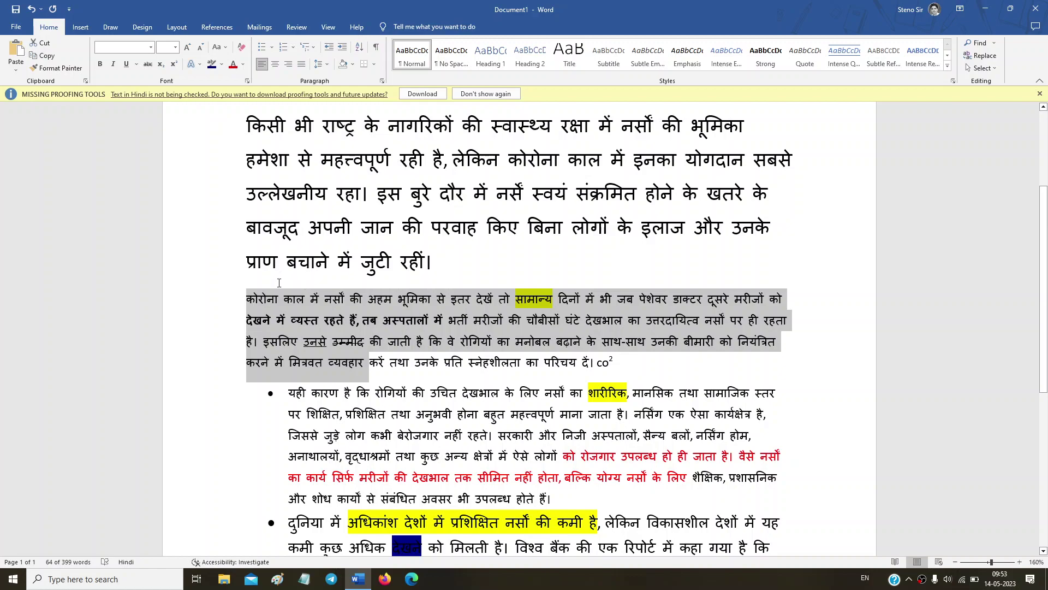
pyautogui.click(273, 247)
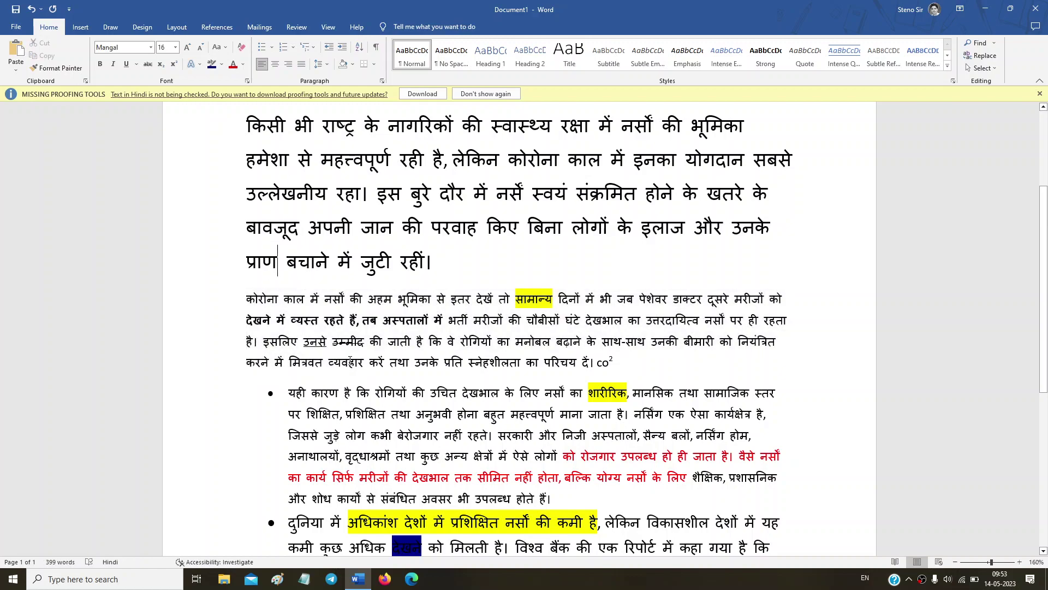
pyautogui.moveTo(350, 360); pyautogui.dragTo(266, 290)
pyautogui.click(267, 289)
pyautogui.scroll(2, 269, 181)
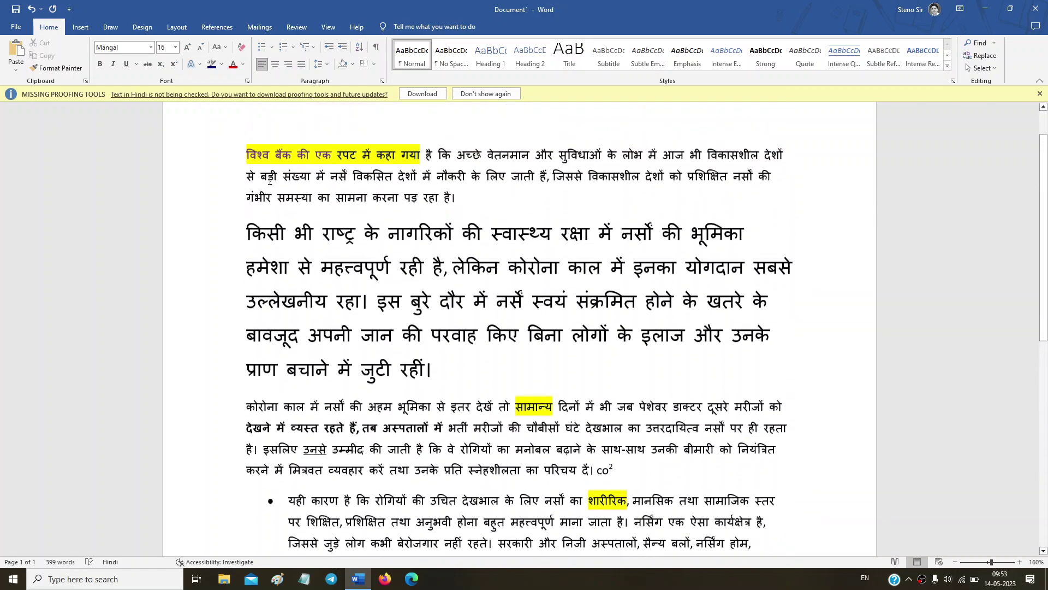
pyautogui.moveTo(248, 248); pyautogui.dragTo(400, 385)
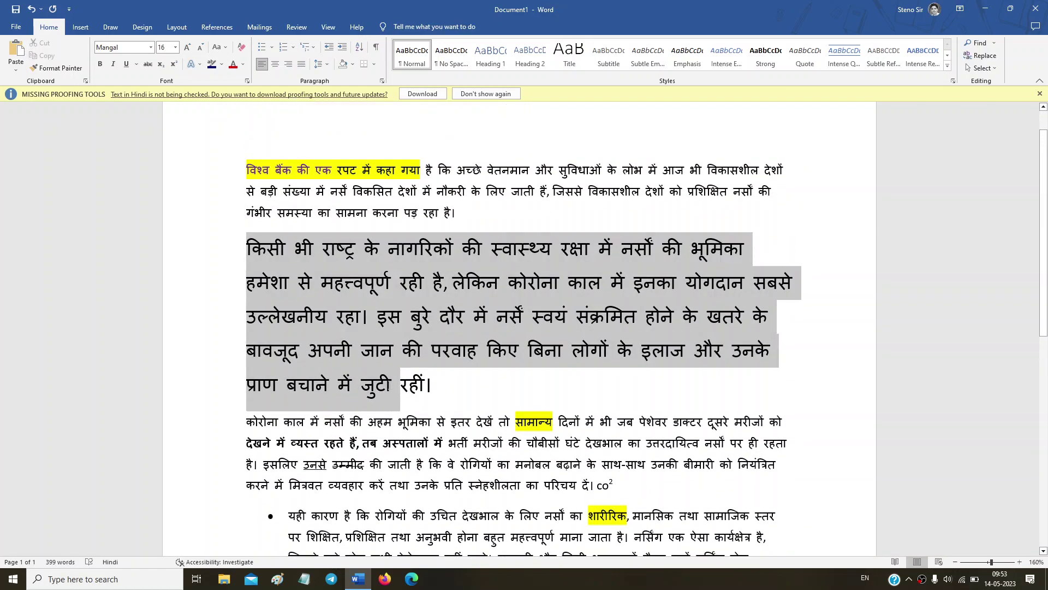
pyautogui.moveTo(325, 421); pyautogui.dragTo(389, 485)
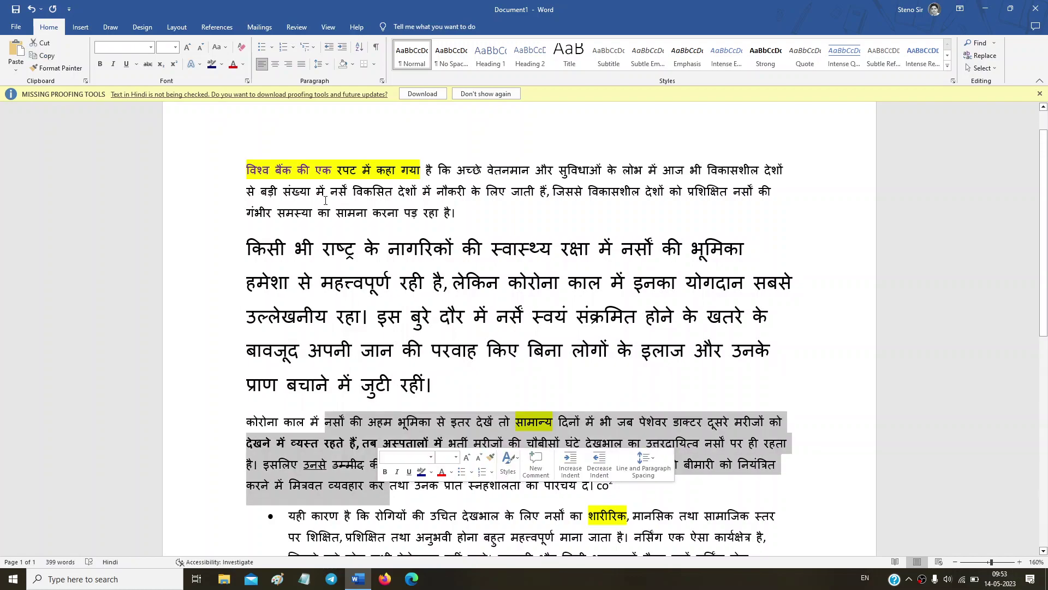
pyautogui.click(342, 47)
pyautogui.scroll(-2, 369, 390)
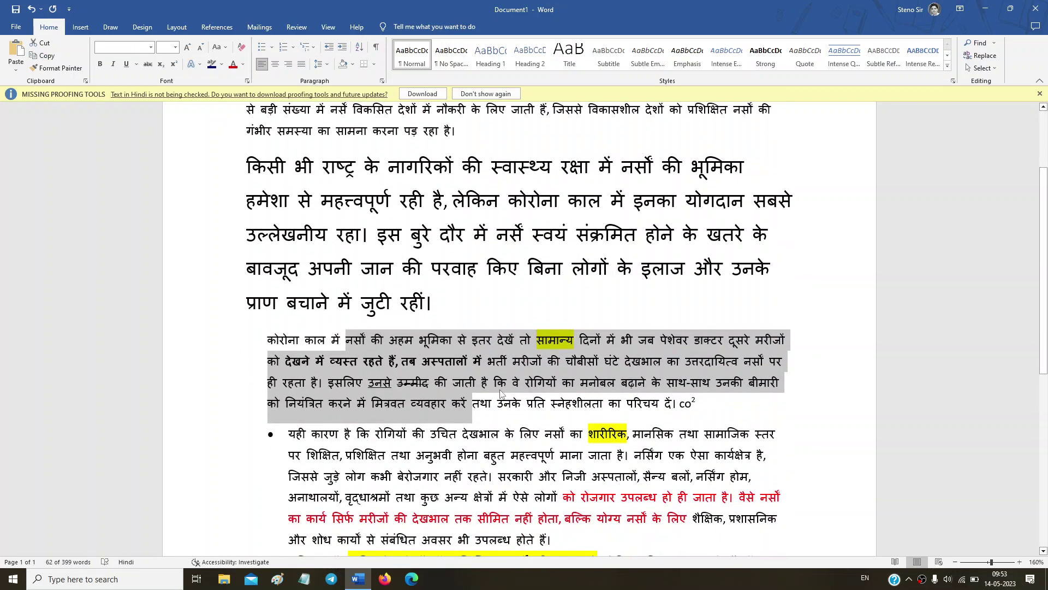
pyautogui.click(506, 384)
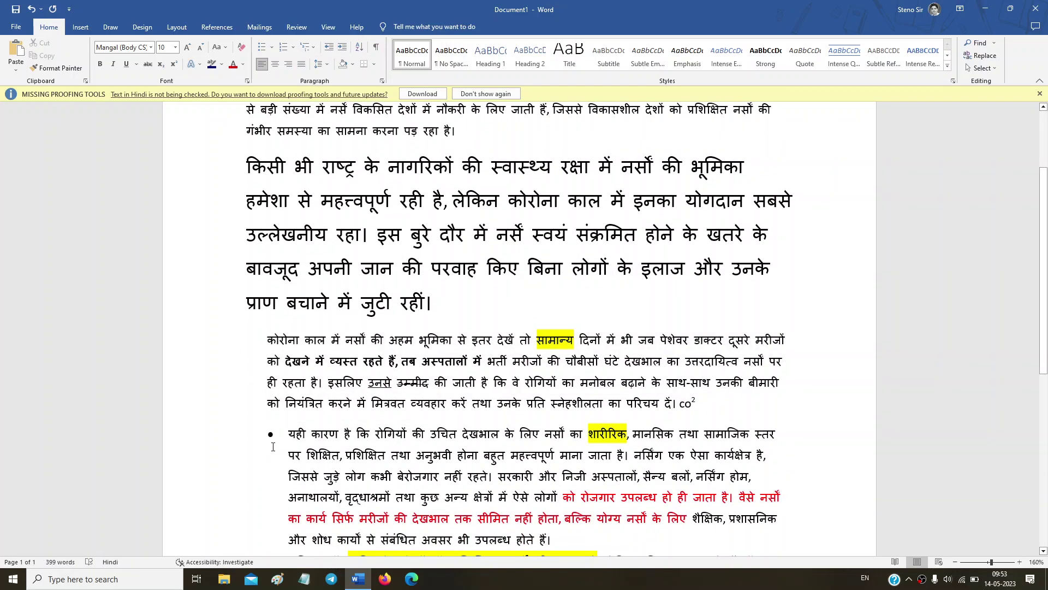
pyautogui.tripleClick(266, 343)
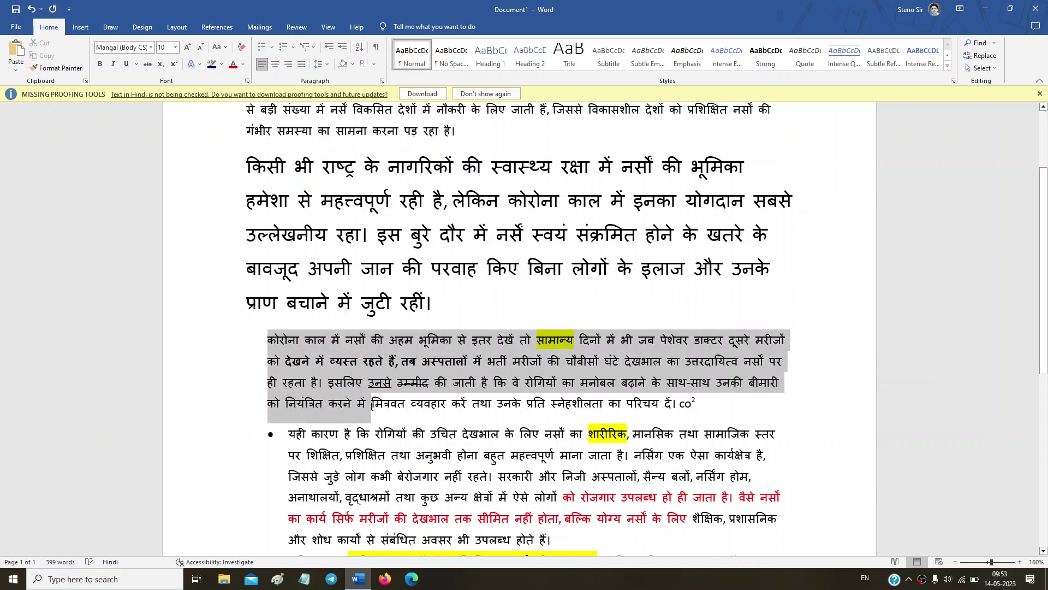
pyautogui.scroll(-2, 323, 364)
pyautogui.scroll(-1, 323, 365)
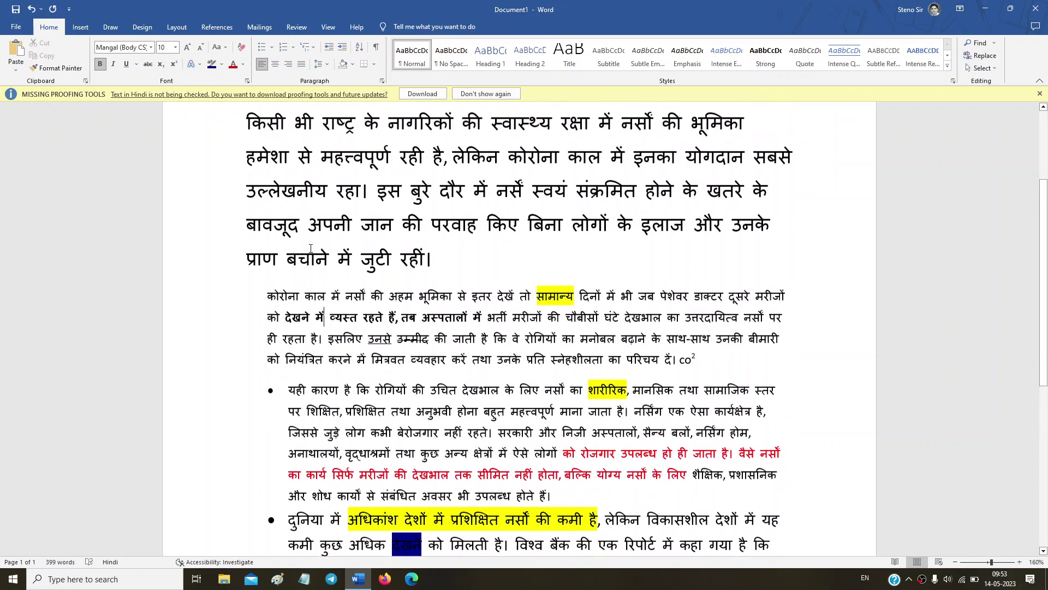
pyautogui.scroll(4, 323, 365)
pyautogui.moveTo(266, 207); pyautogui.dragTo(431, 344)
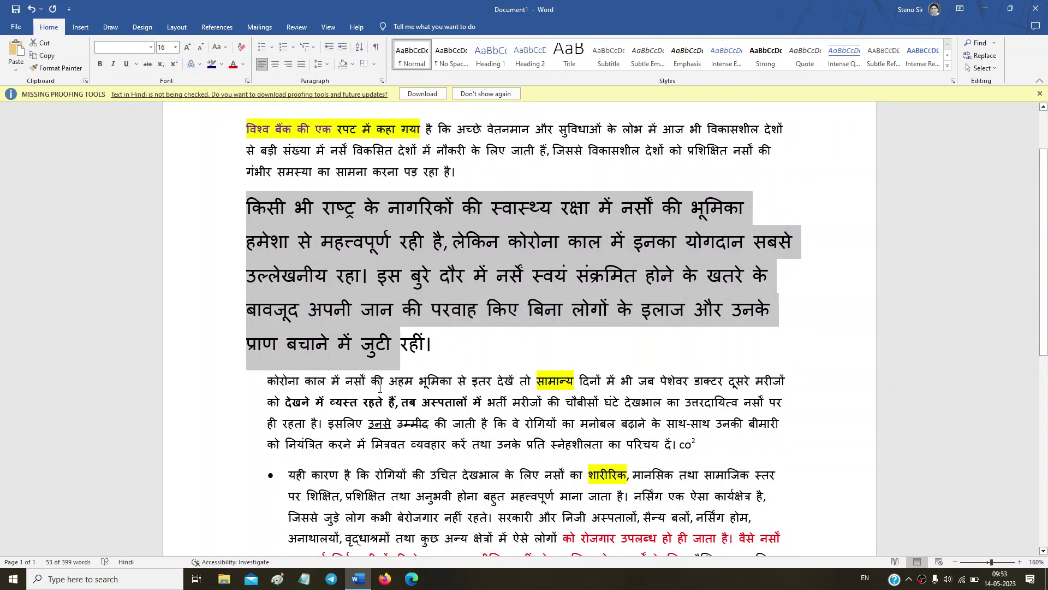
pyautogui.moveTo(371, 381); pyautogui.dragTo(390, 449)
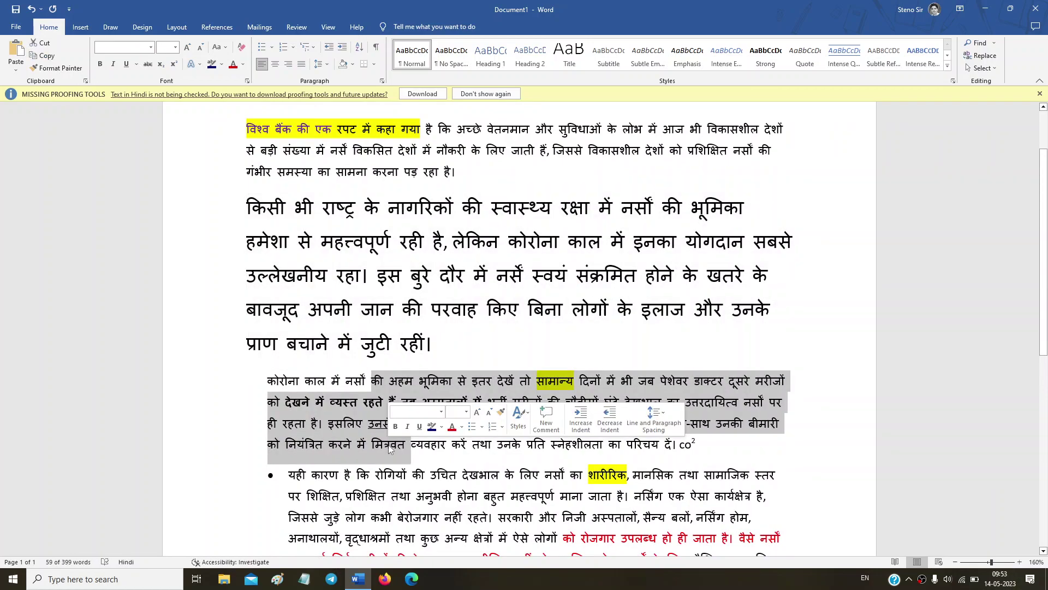
pyautogui.scroll(-3, 390, 448)
pyautogui.scroll(-5, 390, 449)
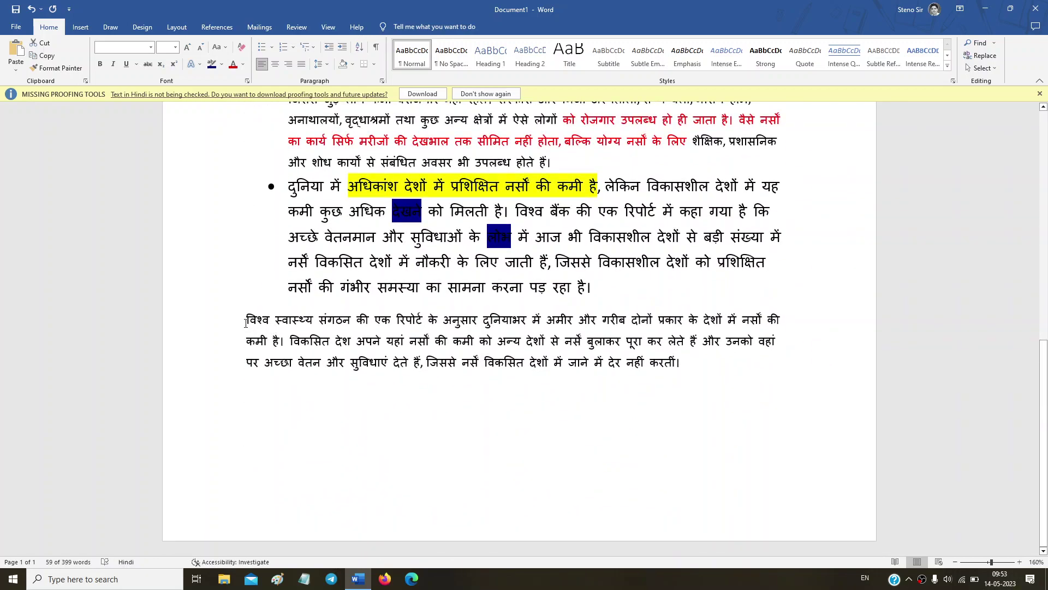
pyautogui.moveTo(245, 321); pyautogui.dragTo(374, 368)
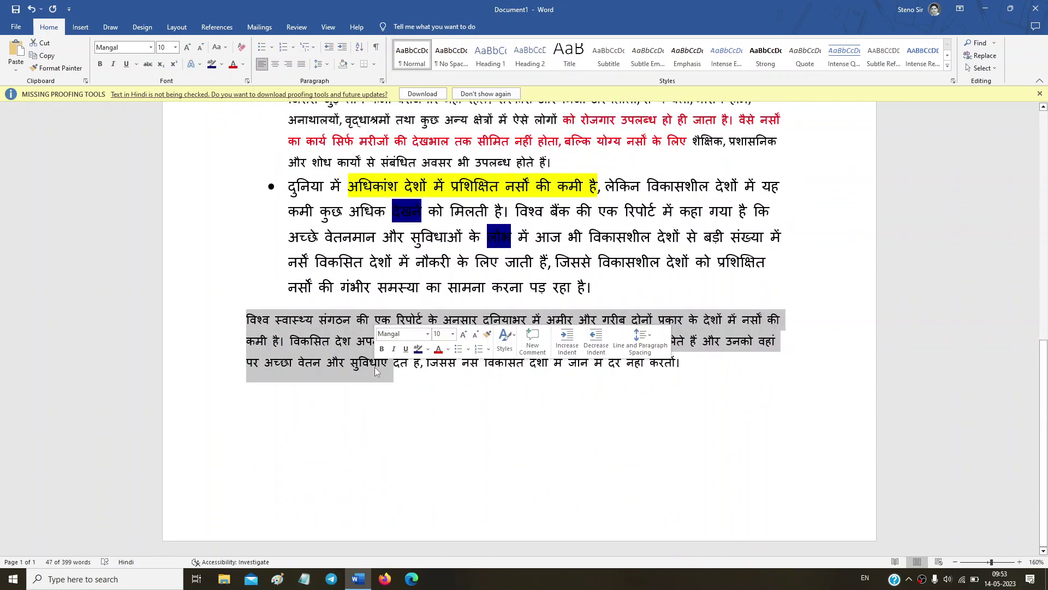
pyautogui.click(328, 367)
pyautogui.scroll(5, 417, 361)
pyautogui.scroll(3, 417, 361)
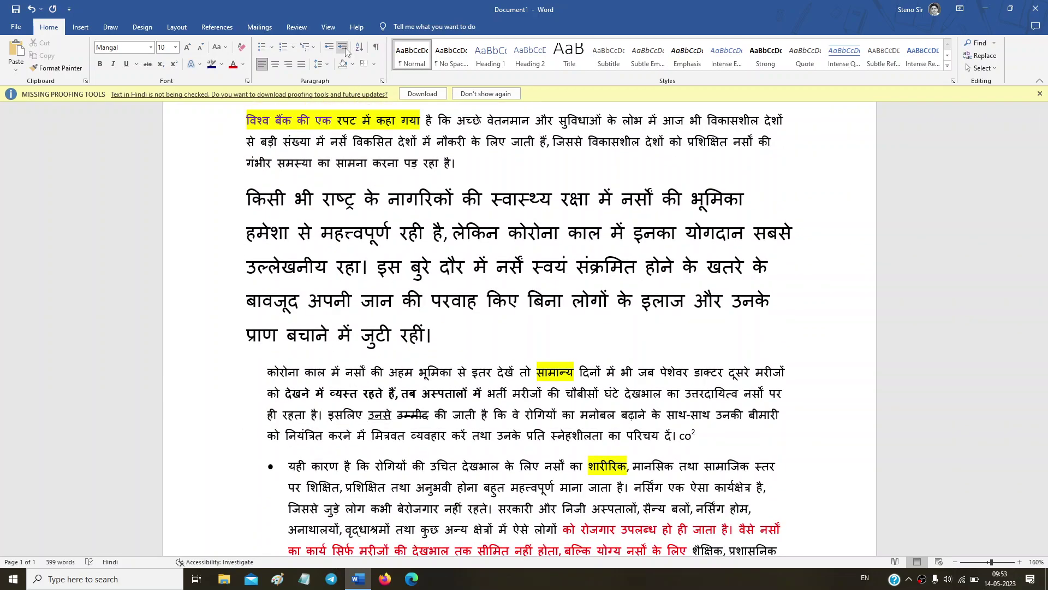
pyautogui.click(383, 393)
pyautogui.moveTo(260, 374); pyautogui.dragTo(563, 415)
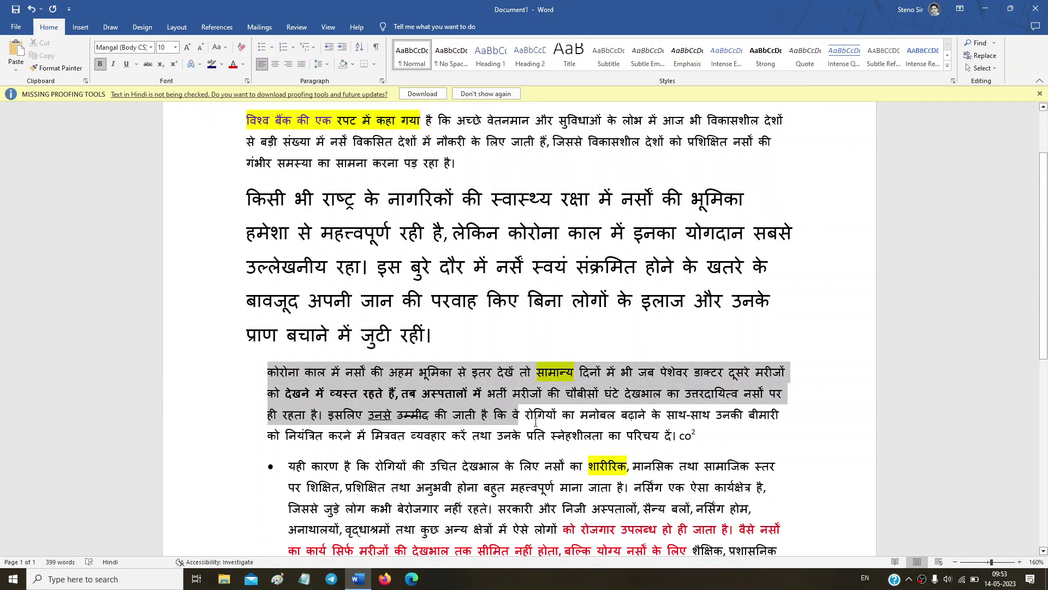
pyautogui.click(329, 49)
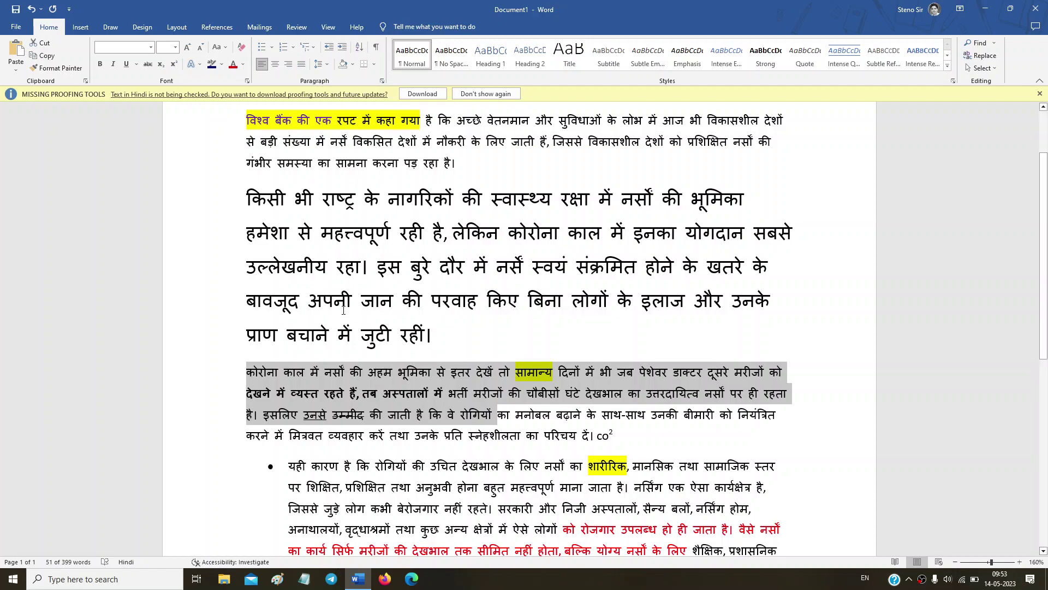
# Show then hide formatting marks, and scroll back up to the article's opening.
pyautogui.click(377, 50)
pyautogui.scroll(3, 612, 423)
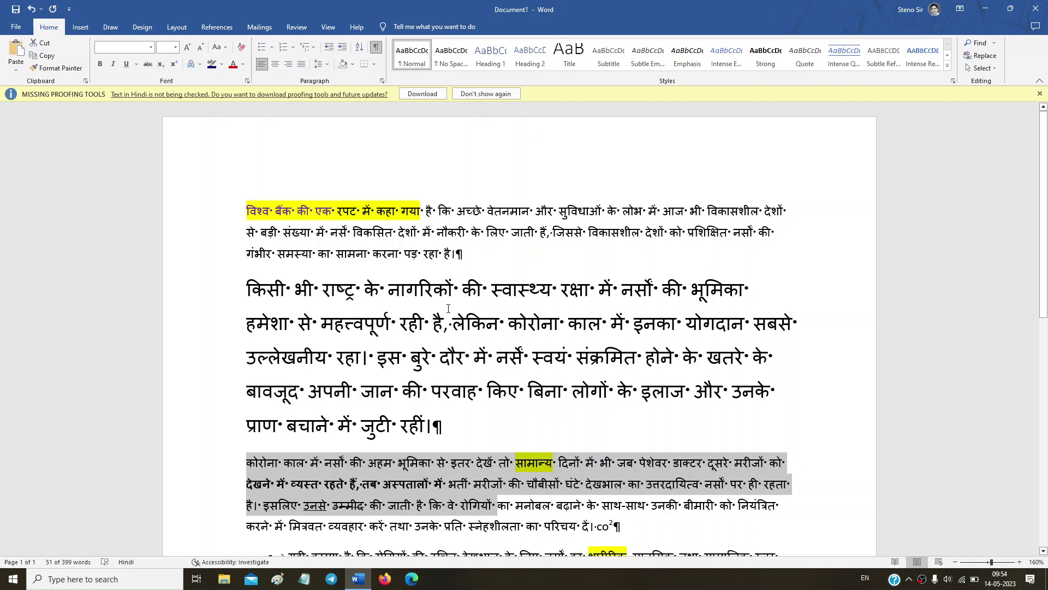
pyautogui.scroll(-2, 446, 311)
pyautogui.scroll(-2, 446, 321)
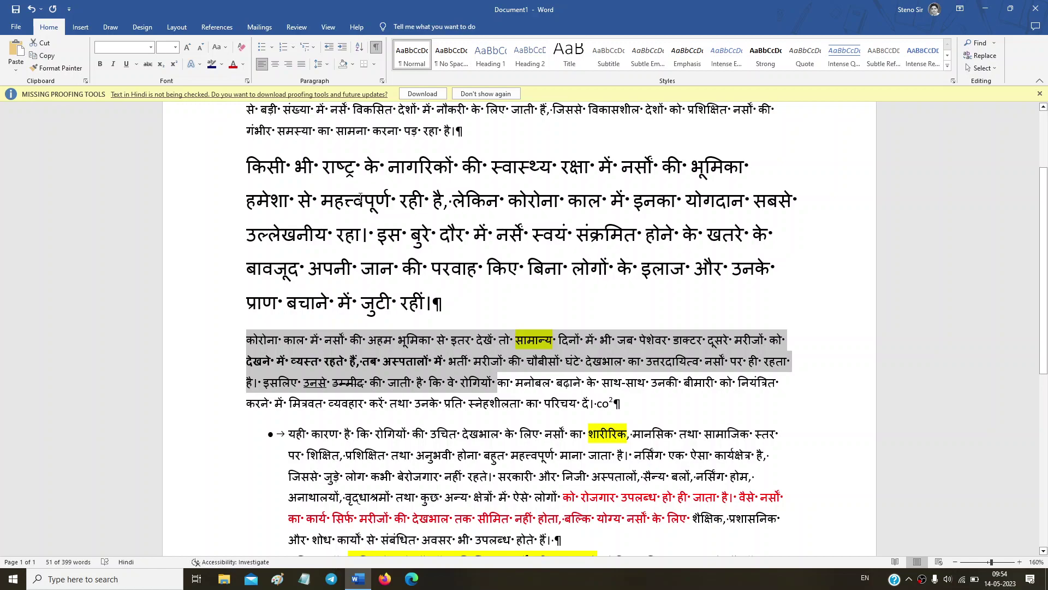
pyautogui.click(376, 47)
pyautogui.click(367, 257)
pyautogui.scroll(2, 364, 276)
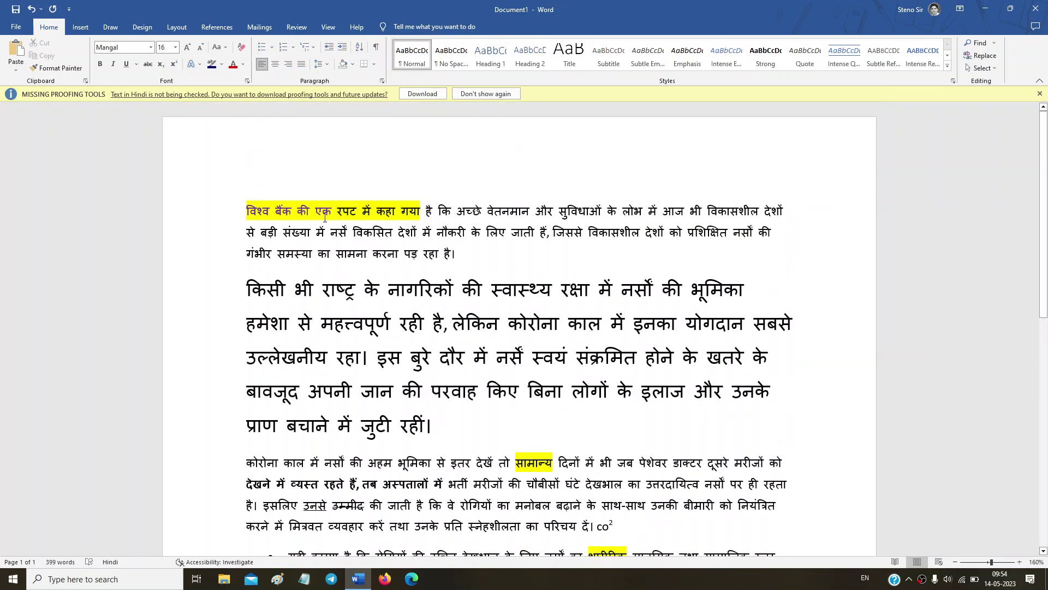
# Select the opening paragraph and justify it, after briefly trying centre and right alignment.
pyautogui.keyDown('shift'); pyautogui.click(261, 256); pyautogui.keyUp('shift')
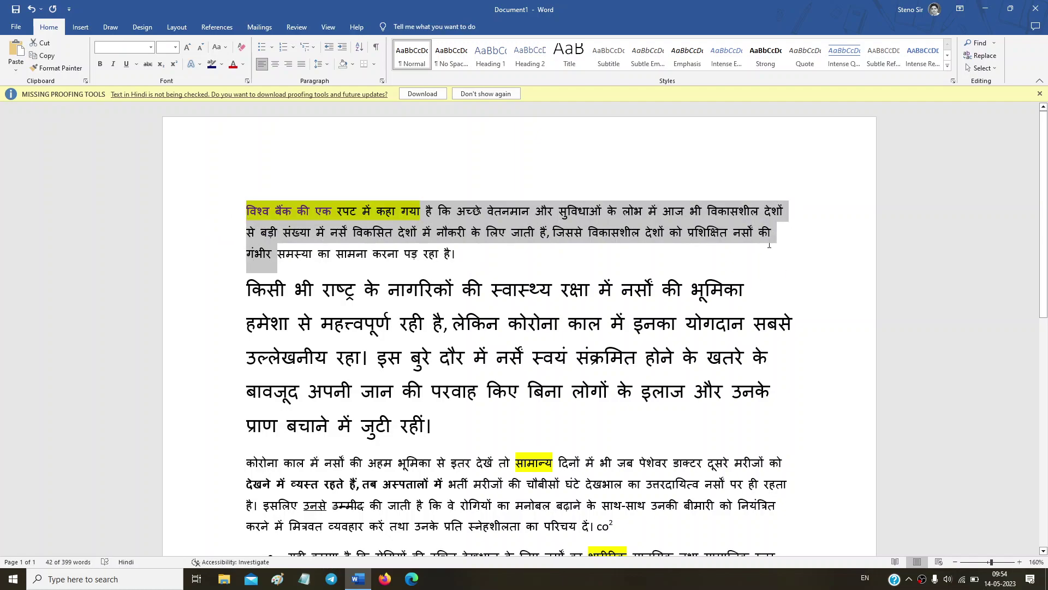
pyautogui.click(552, 245)
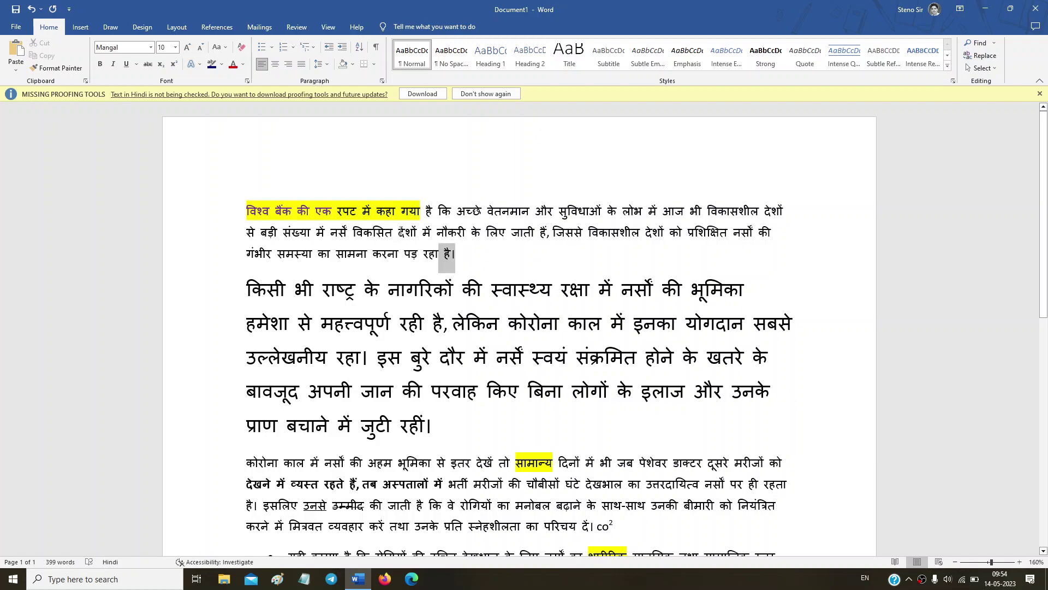
pyautogui.tripleClick(445, 252)
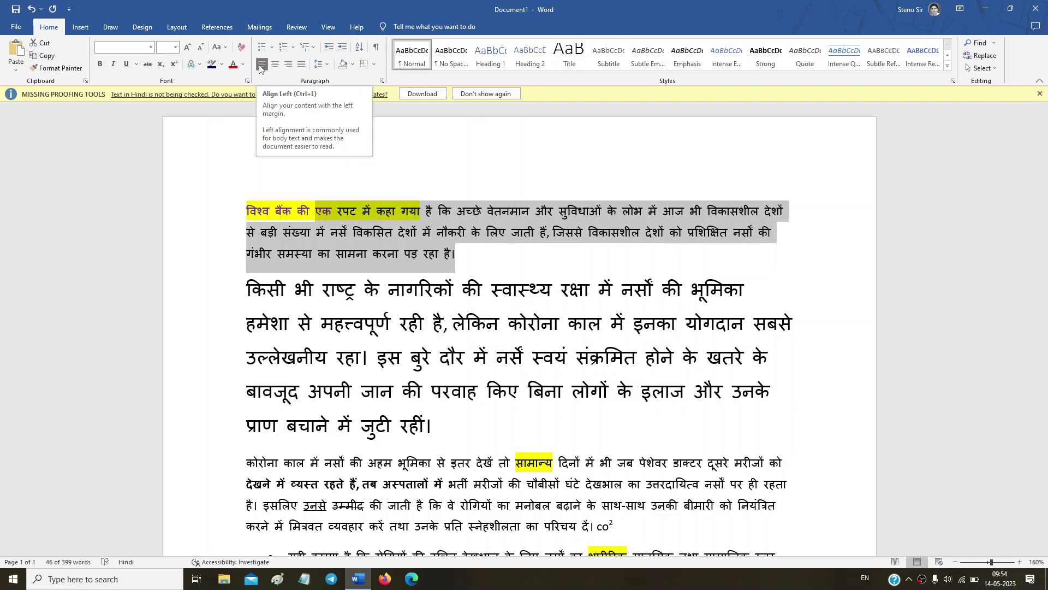
pyautogui.click(274, 65)
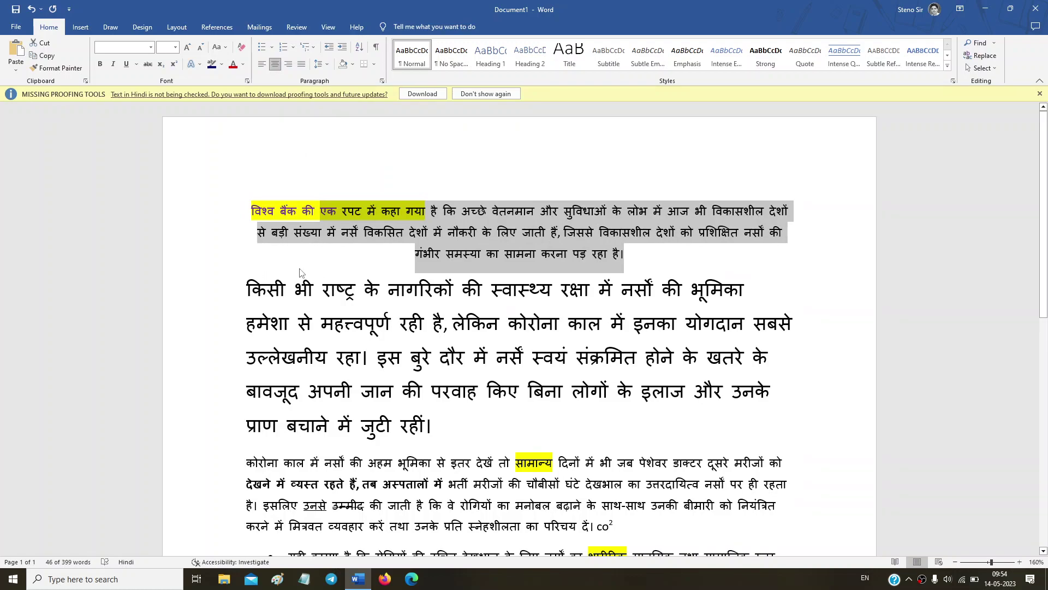
pyautogui.click(288, 65)
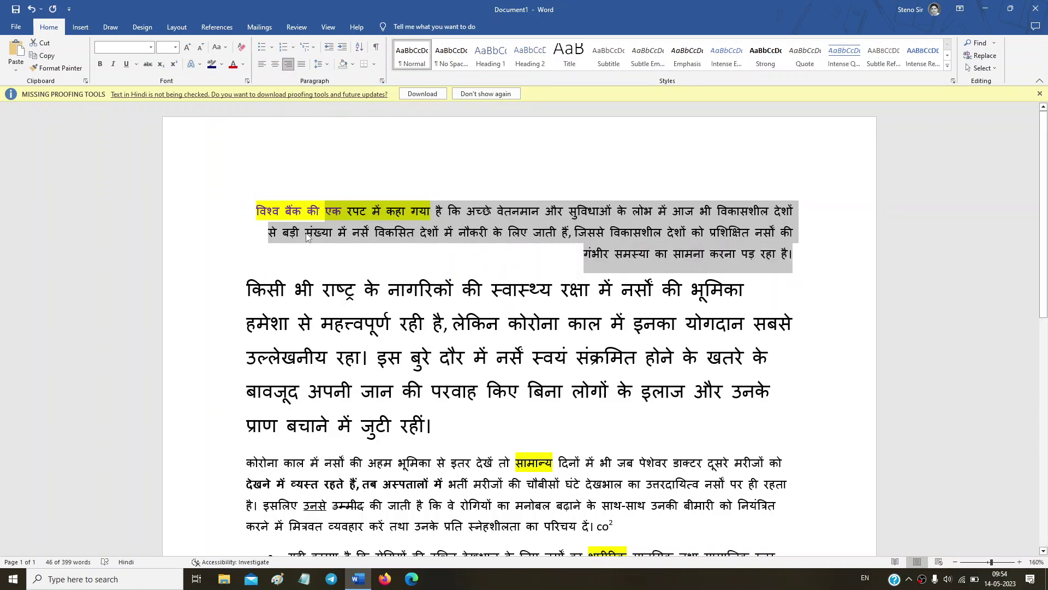
pyautogui.click(300, 65)
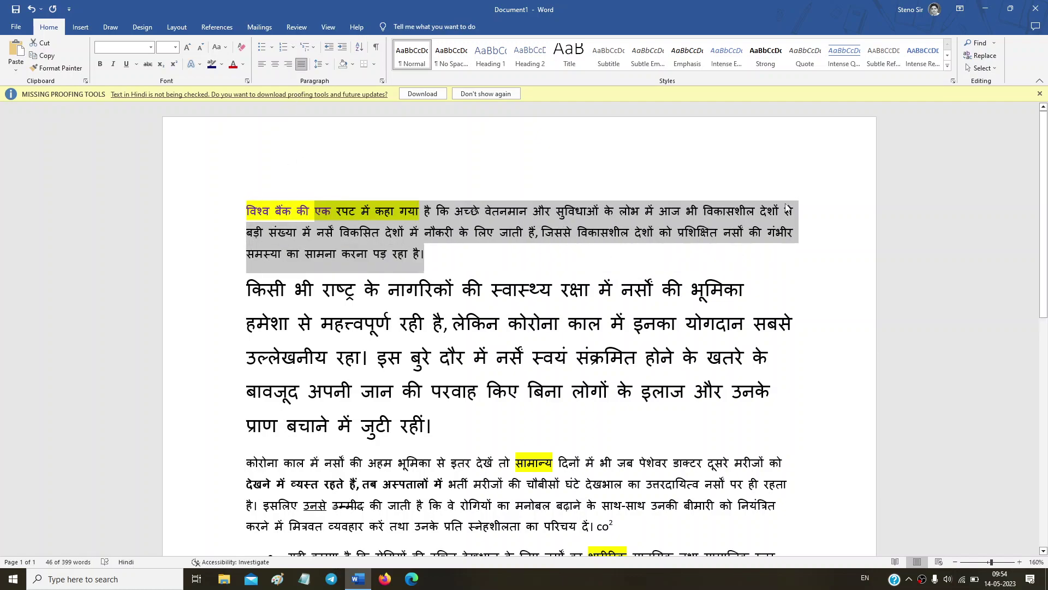
pyautogui.click(351, 210)
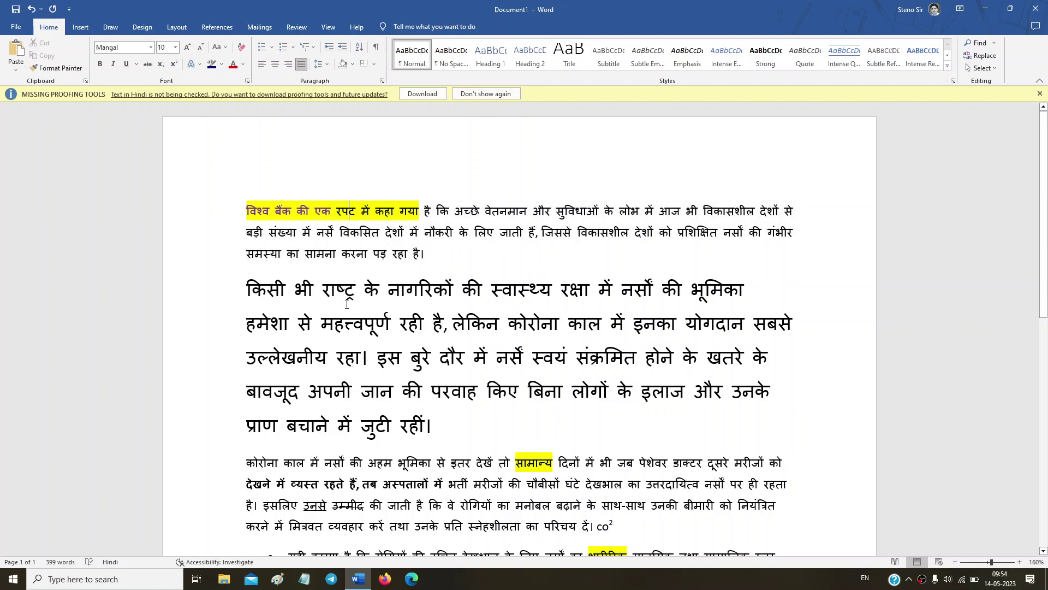
# Centre the third paragraph.
pyautogui.click(465, 463)
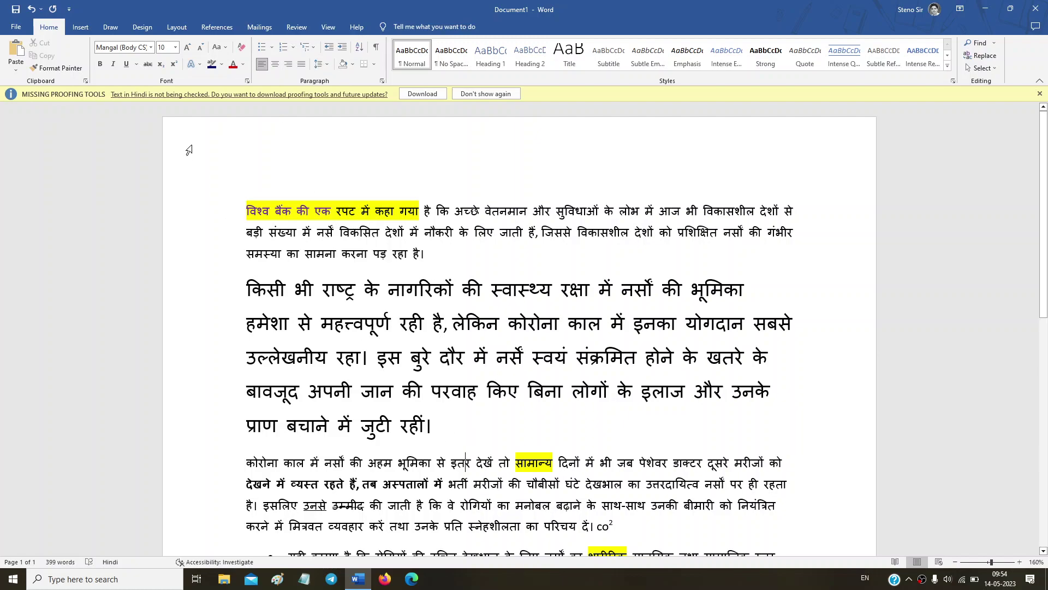
pyautogui.click(275, 65)
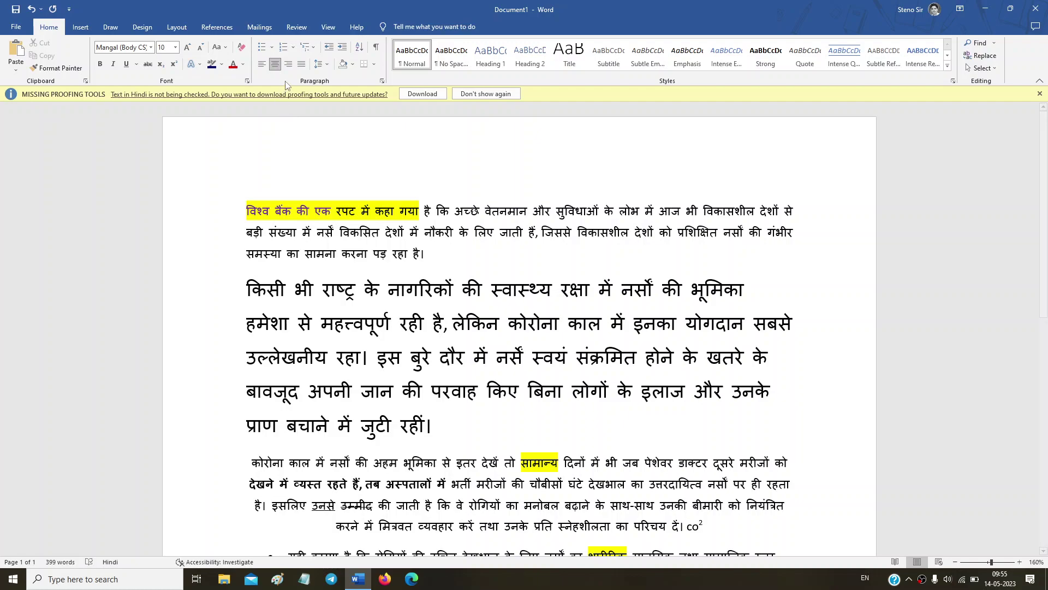
pyautogui.click(364, 394)
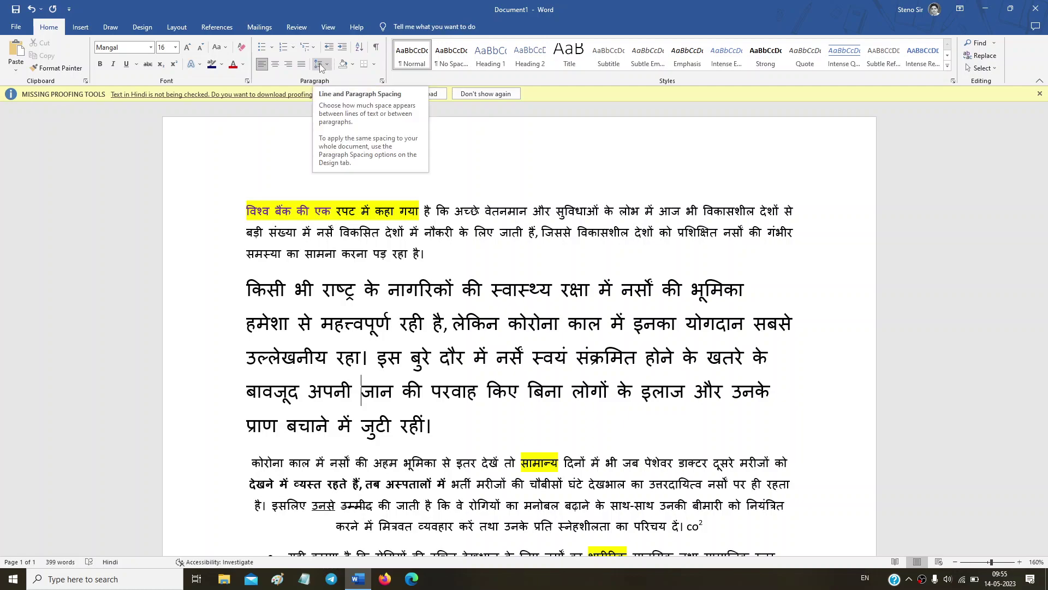
# Select the entire document's text with Ctrl+A.
pyautogui.click(371, 254)
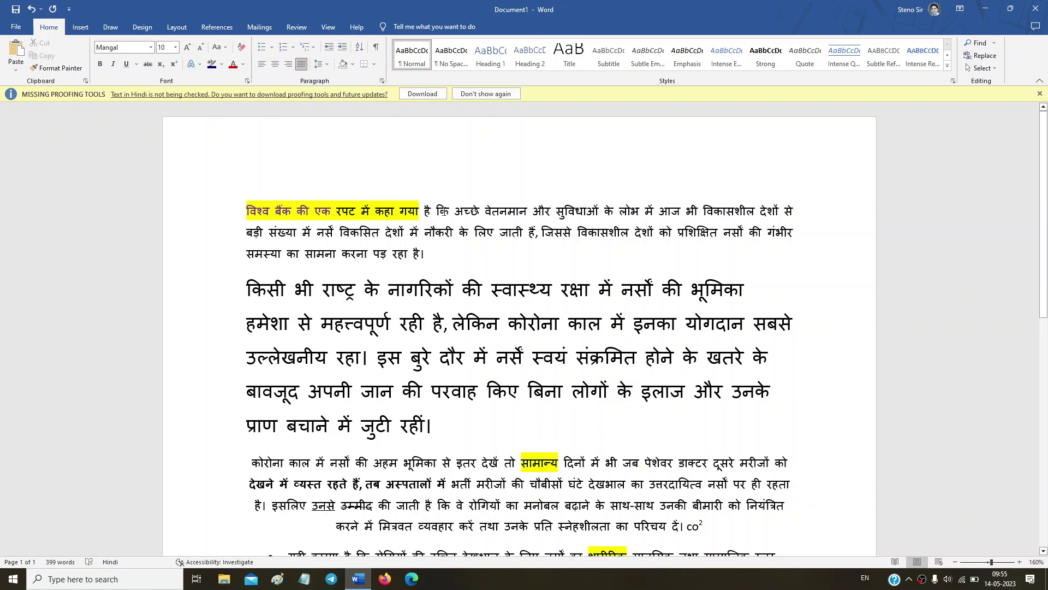
pyautogui.moveTo(436, 210); pyautogui.dragTo(457, 365)
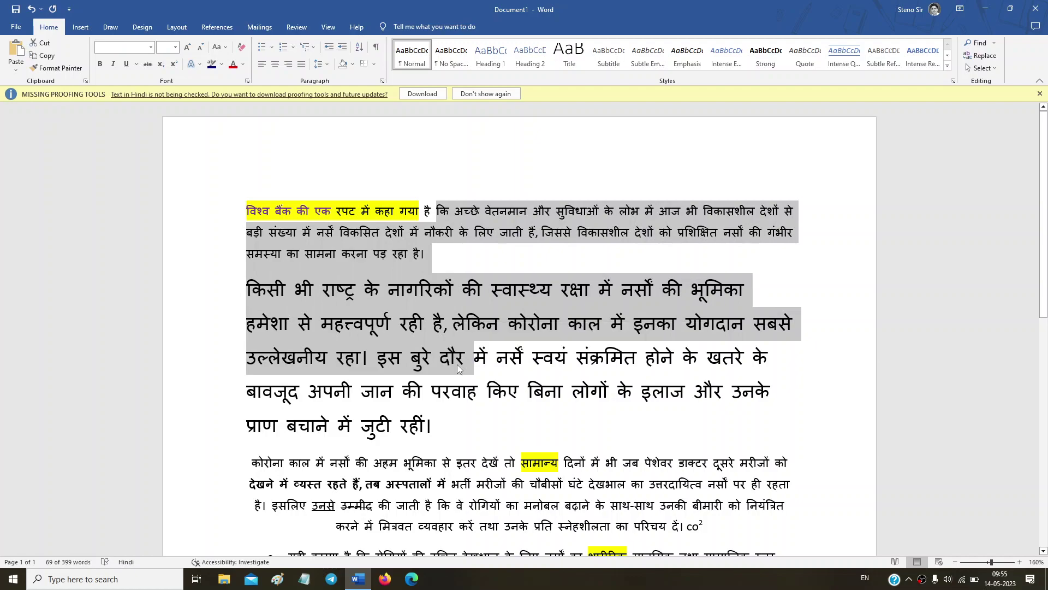
pyautogui.hotkey('ctrl', 'a')
# Paste the copied line over the document, then undo it to restore the article.
pyautogui.write('विश्व बैंक की एक रपट में कहा गया है कि अच्छे वेतनमान और सुविधाओं')
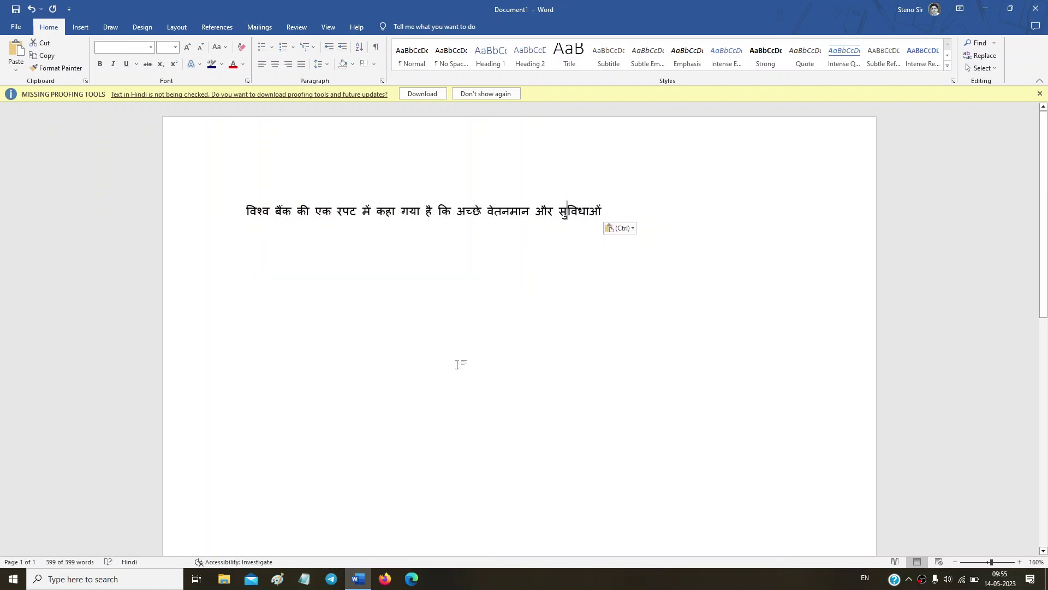
pyautogui.hotkey('ctrl', 'z')
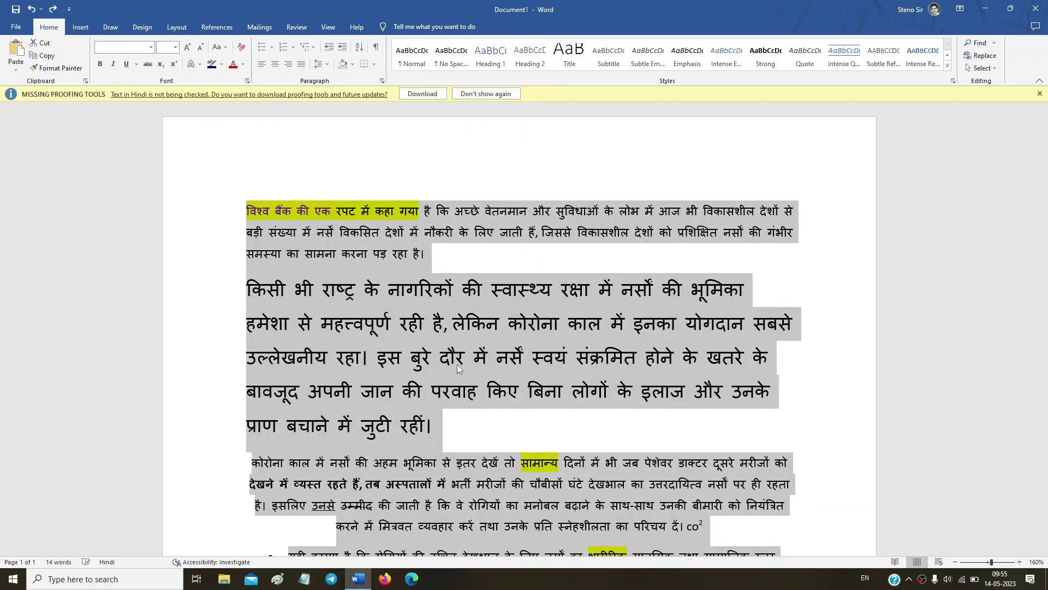
pyautogui.write('v')
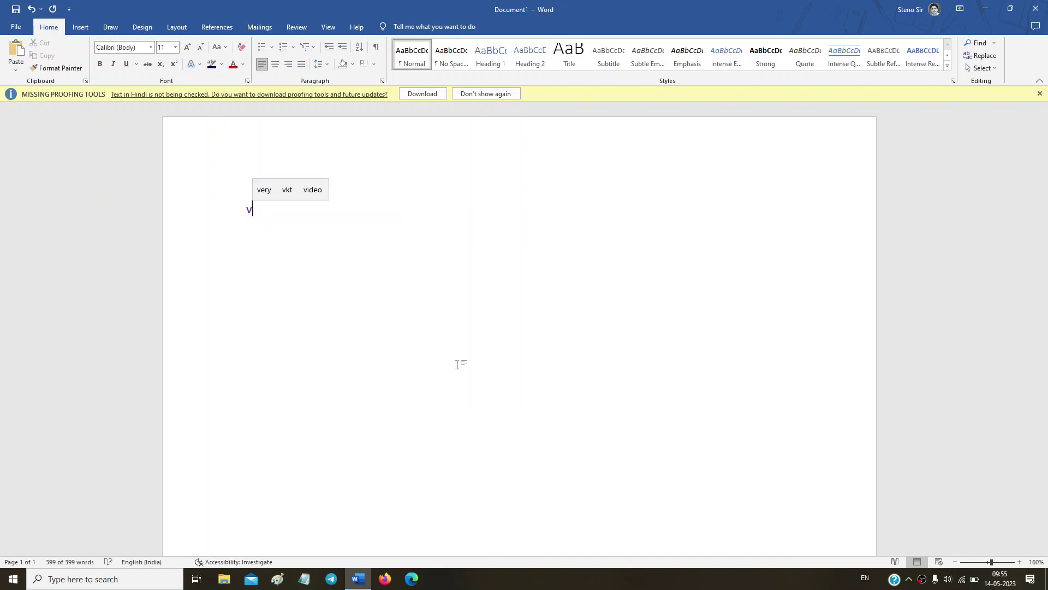
pyautogui.hotkey('ctrl', 'z')
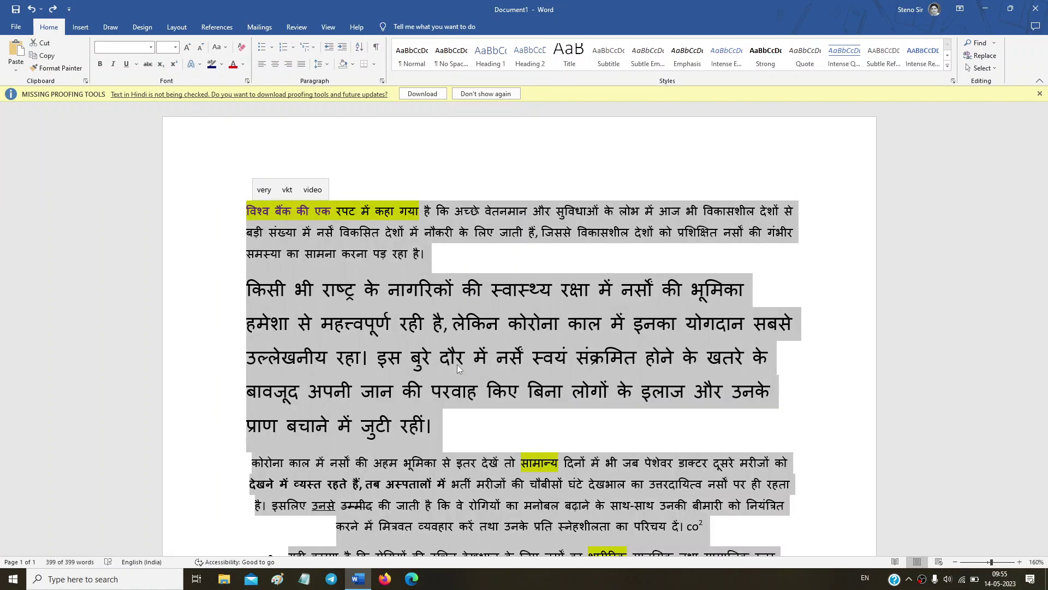
# Paste the full 1224-word Hindi article from clipboard history and select all its text.
pyautogui.press('super+v')
pyautogui.scroll(-3, 382, 360)
pyautogui.scroll(-2, 371, 363)
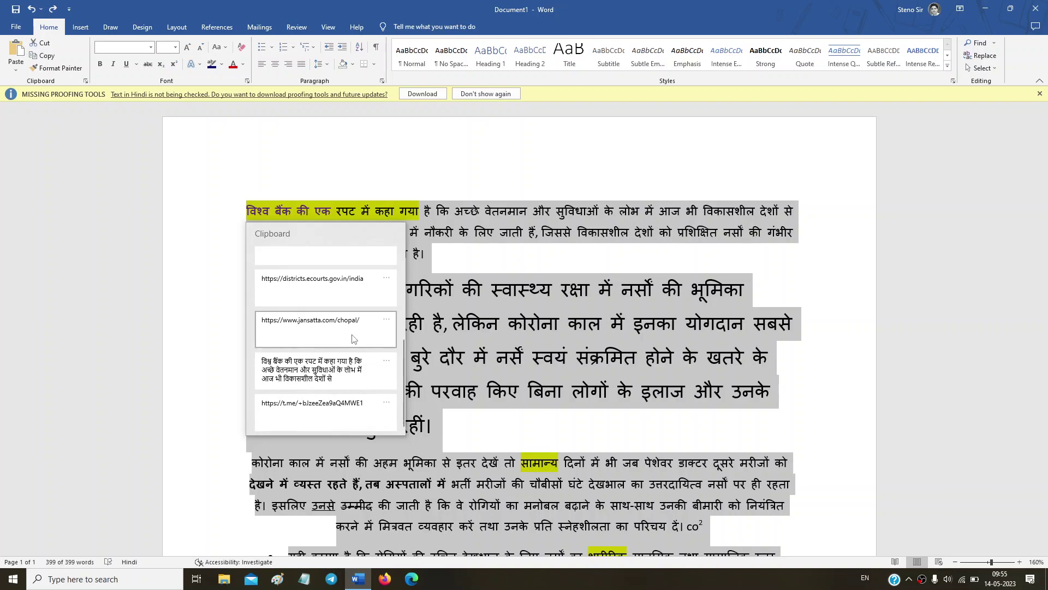
pyautogui.press('Escape')
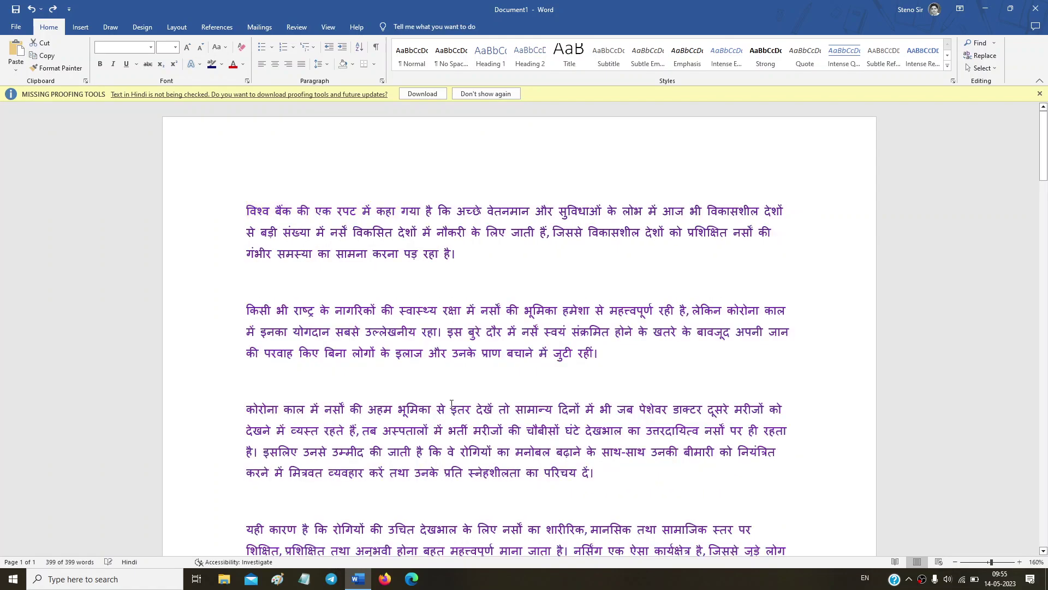
pyautogui.scroll(5, 448, 362)
pyautogui.scroll(3, 448, 362)
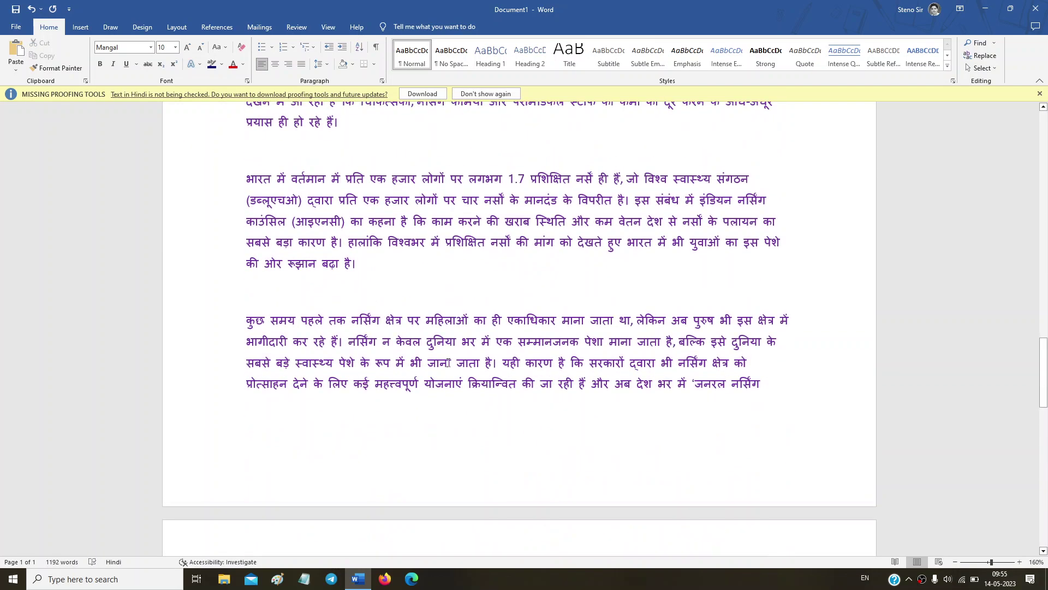
pyautogui.scroll(3, 448, 362)
pyautogui.scroll(3, 448, 362)
pyautogui.scroll(3, 448, 362)
pyautogui.hotkey('ctrl', 'a')
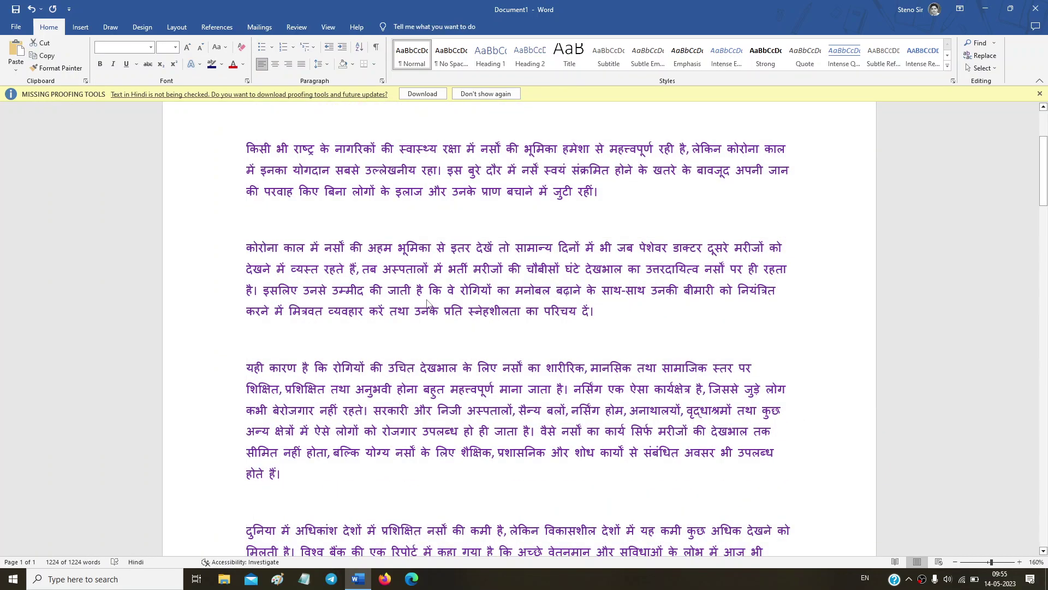
pyautogui.scroll(3, 378, 342)
pyautogui.click(364, 290)
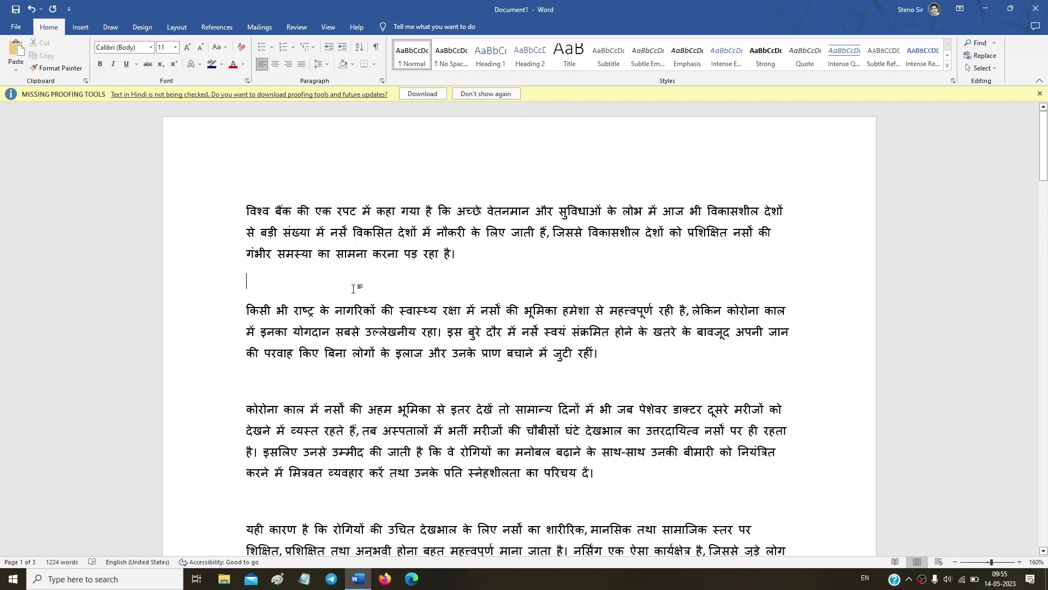
# Delete the three empty lines between the opening paragraphs, including the one above यही कारण.
pyautogui.press('Delete')
pyautogui.click(522, 352)
pyautogui.press('BackSpace')
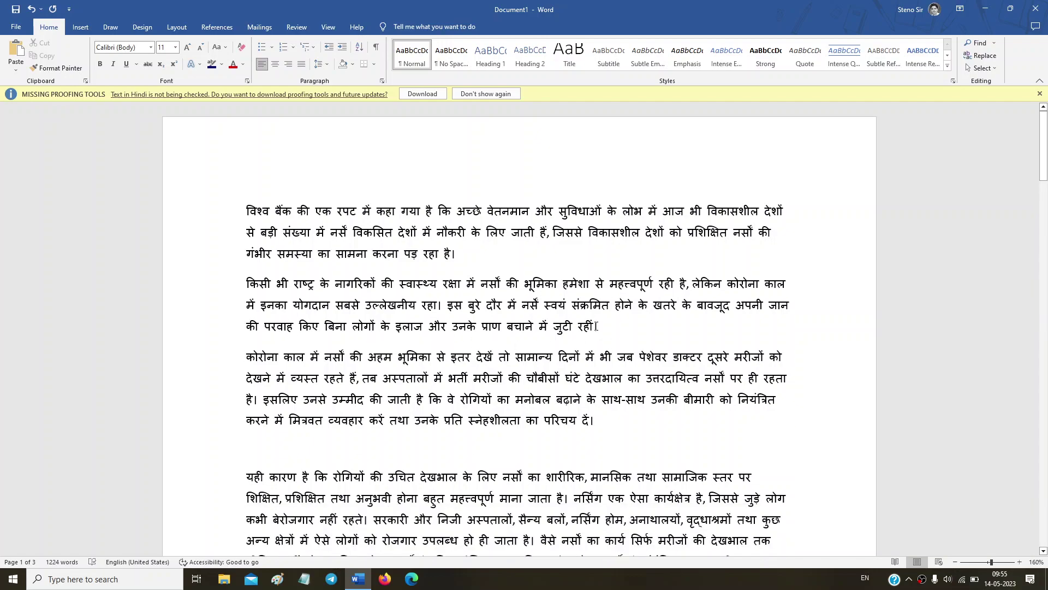
pyautogui.click(544, 445)
pyautogui.press('BackSpace')
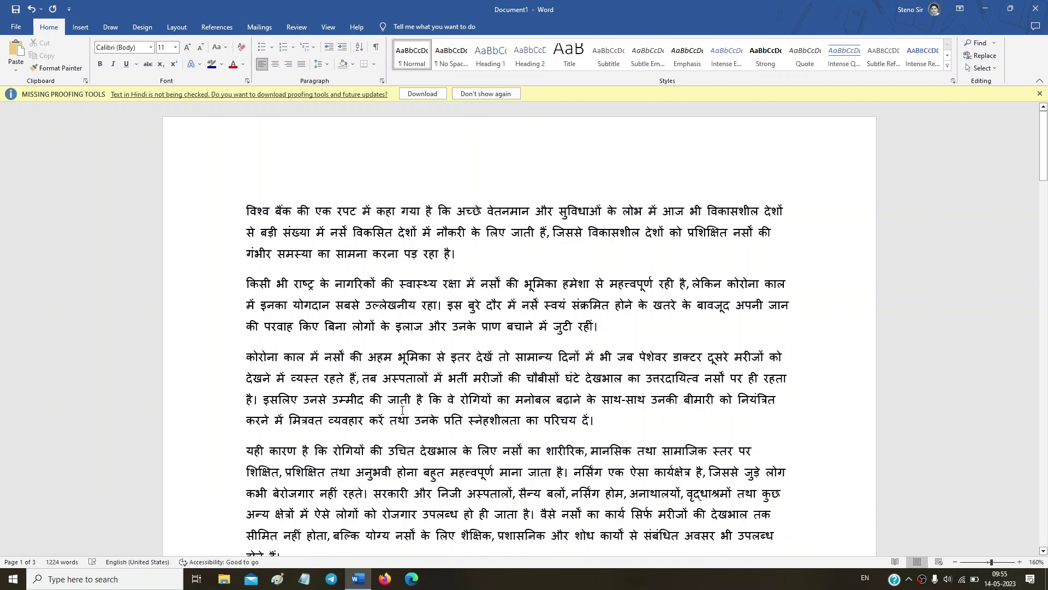
# Select the third paragraph and view the line spacing choices without applying any.
pyautogui.moveTo(393, 358); pyautogui.dragTo(414, 421)
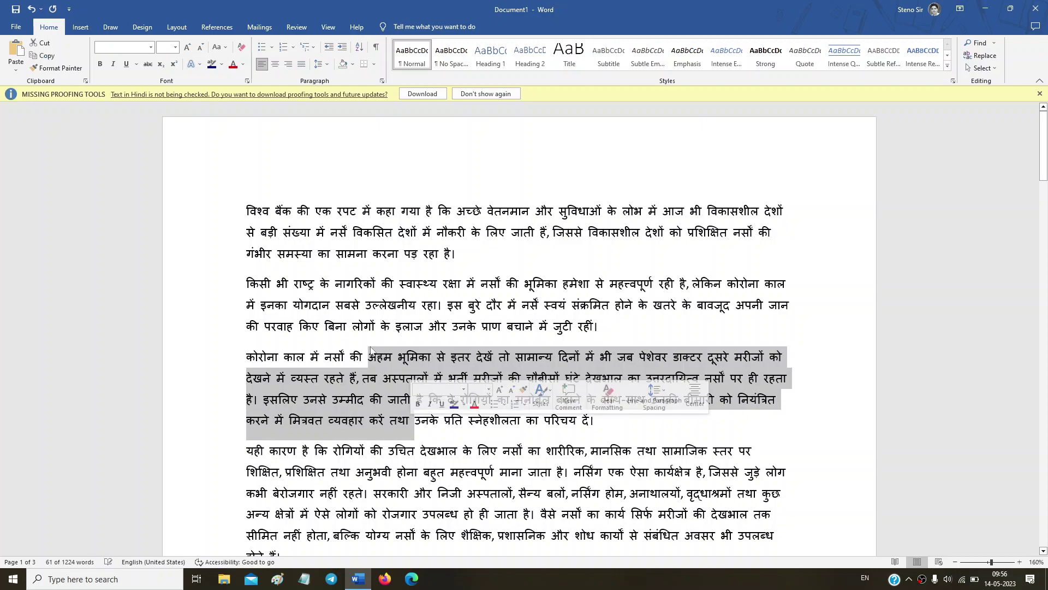
pyautogui.click(323, 64)
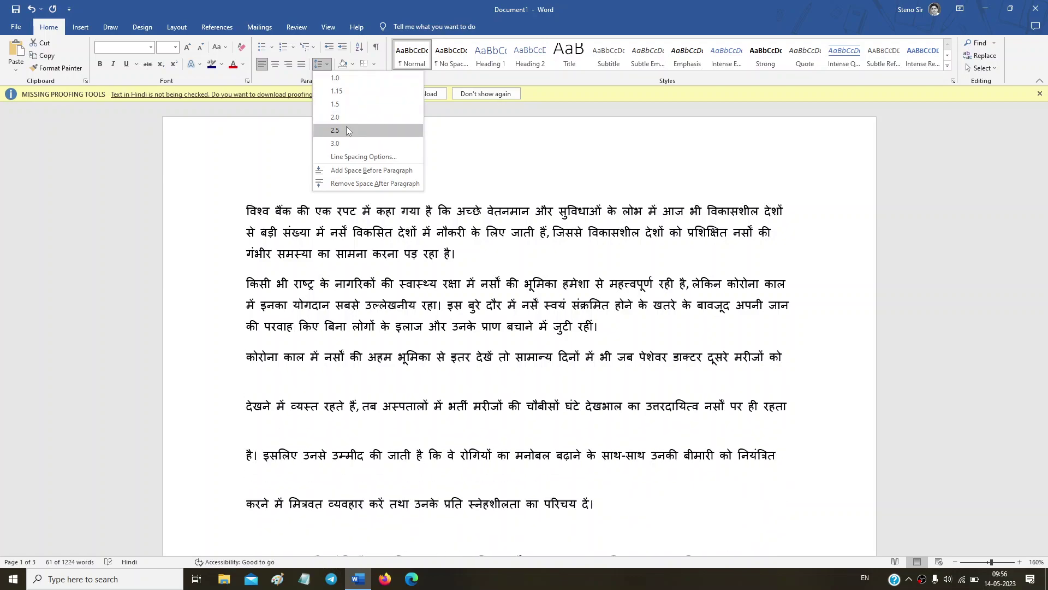
pyautogui.click(373, 331)
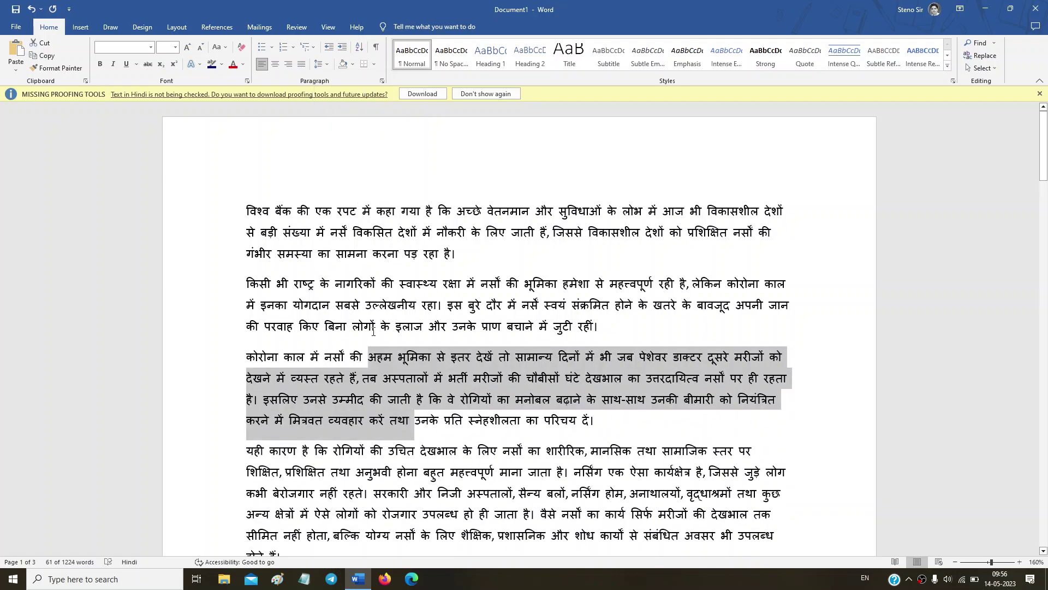
pyautogui.click(373, 331)
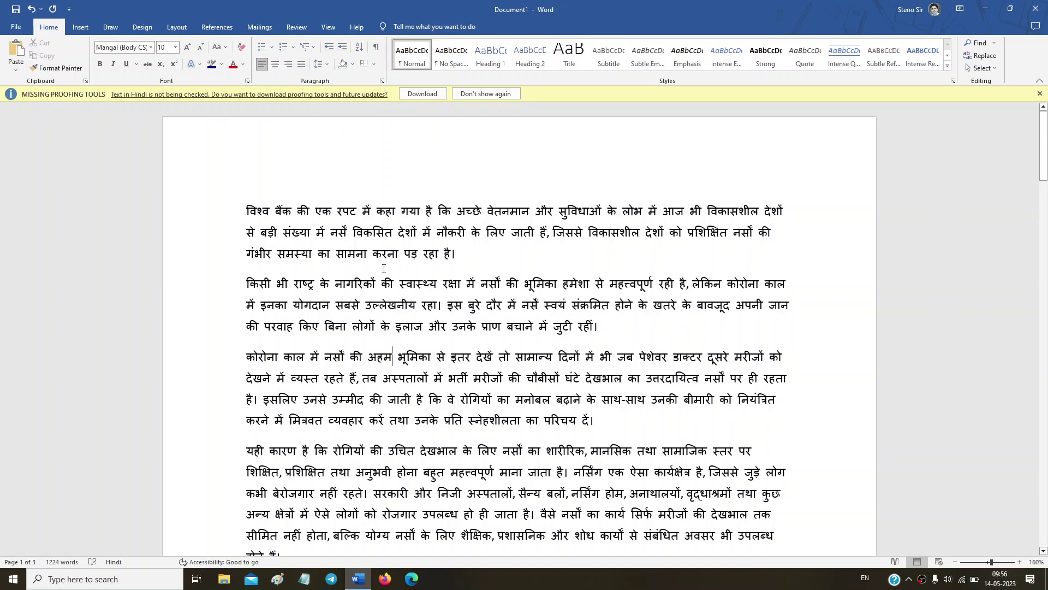
pyautogui.moveTo(376, 211); pyautogui.dragTo(447, 255)
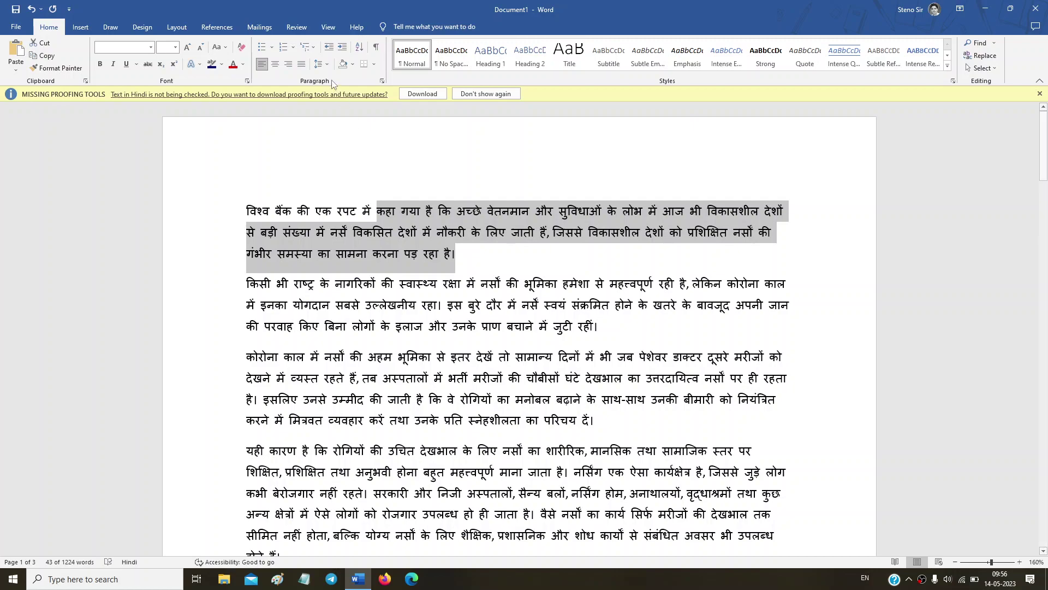
pyautogui.click(320, 64)
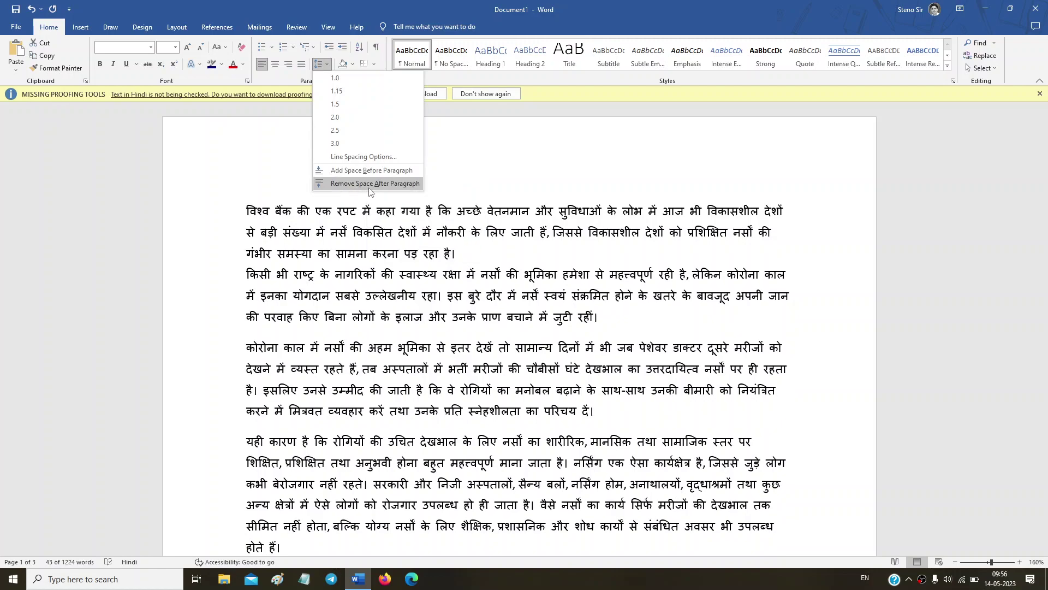
pyautogui.click(396, 185)
pyautogui.click(418, 254)
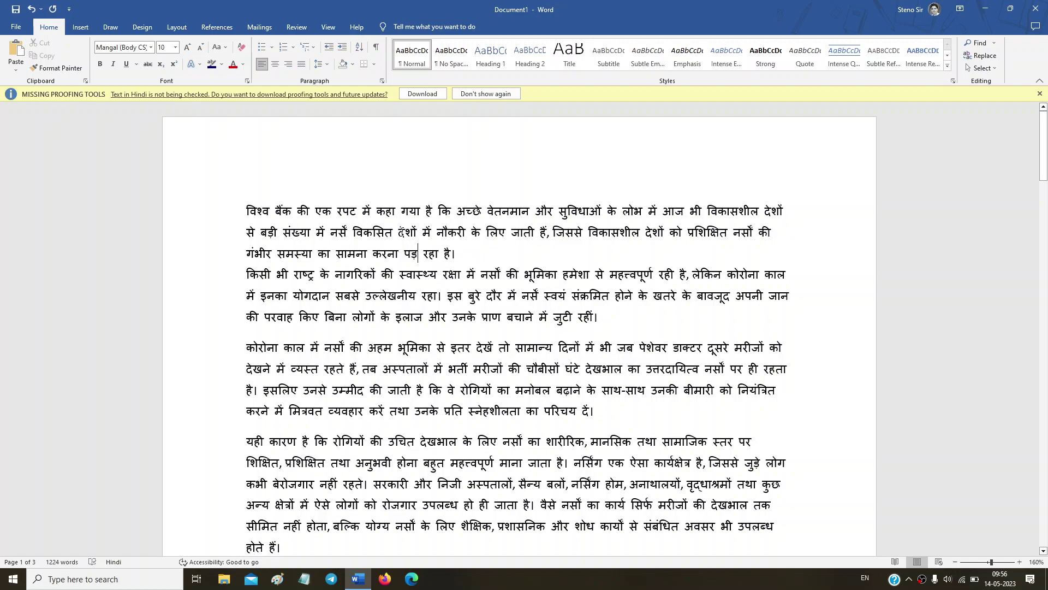
pyautogui.moveTo(362, 211); pyautogui.dragTo(462, 257)
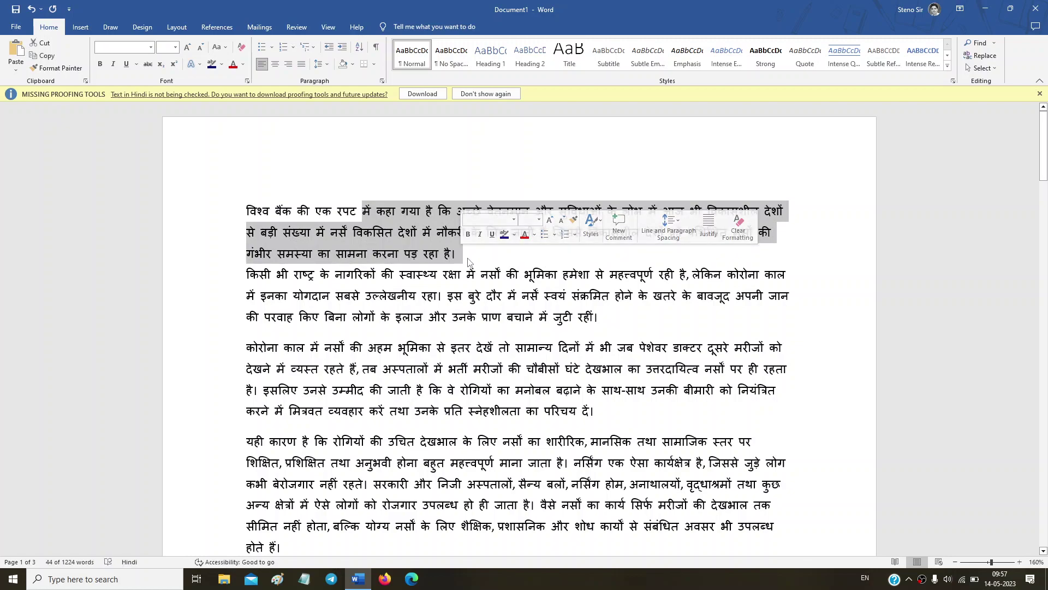
pyautogui.click(468, 262)
pyautogui.press('Return')
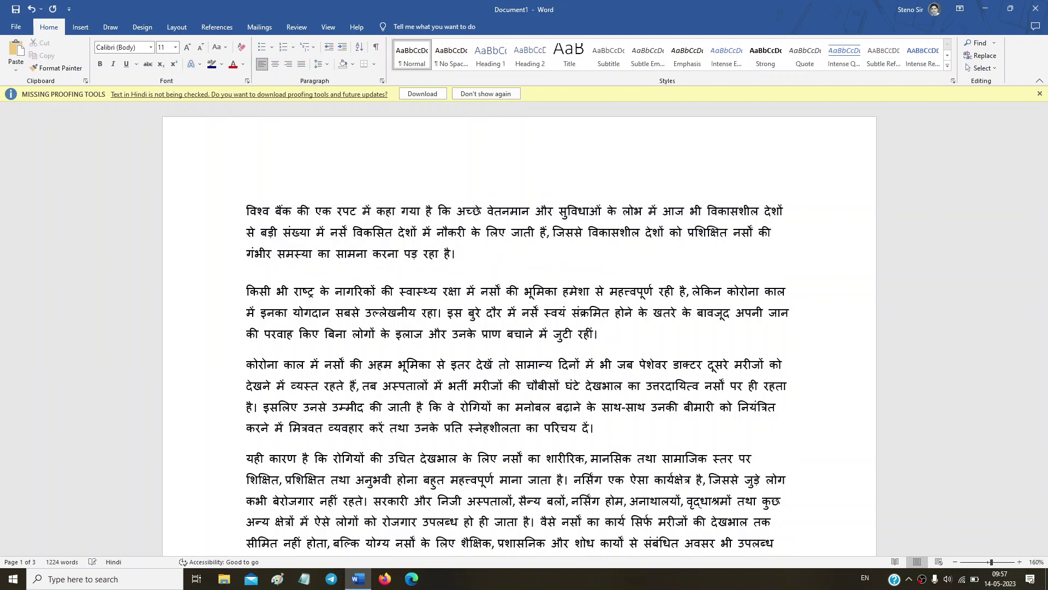
pyautogui.press('BackSpace')
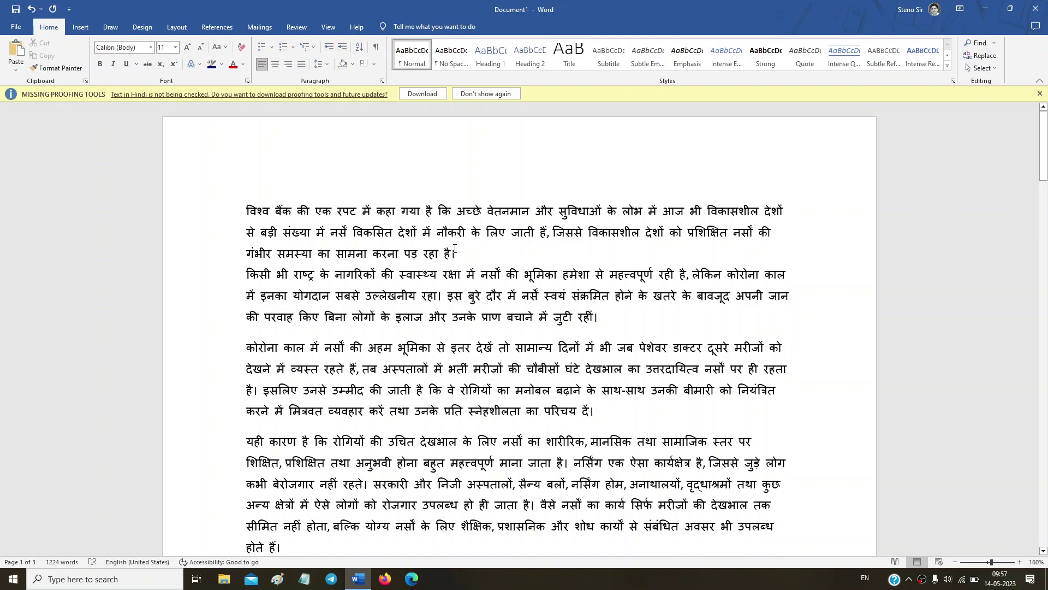
pyautogui.click(448, 232)
pyautogui.click(320, 66)
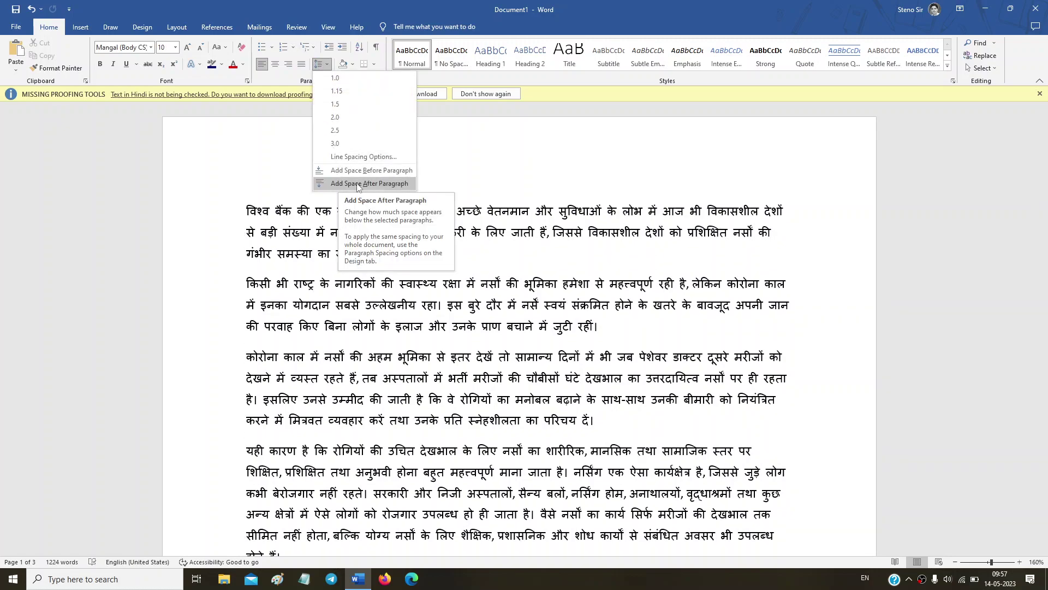
pyautogui.click(387, 249)
pyautogui.click(368, 266)
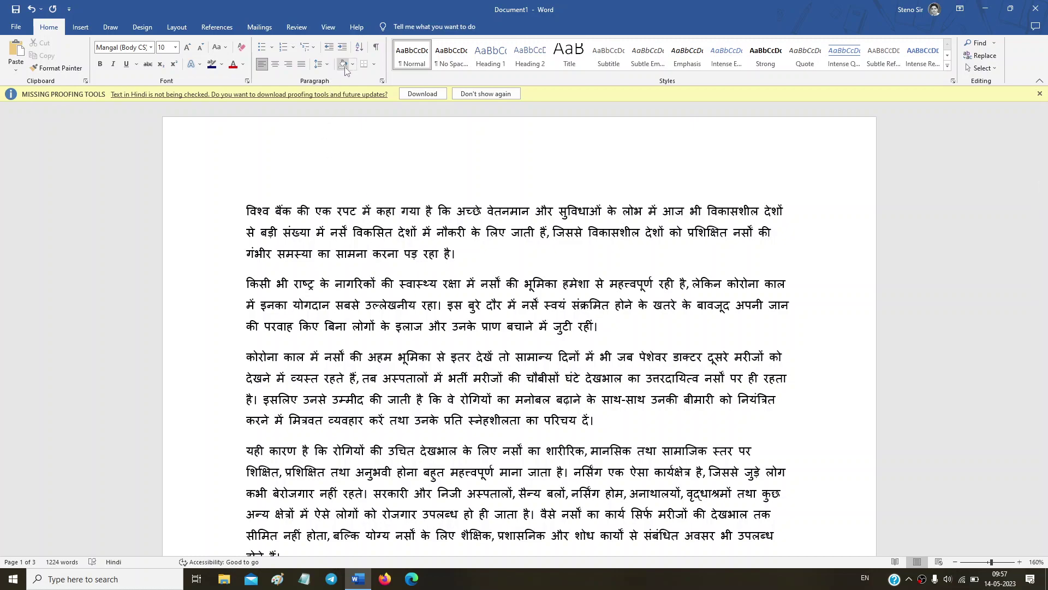
# Highlight the phrase एक रपट में कहा गया है कि अच्छे in yellow.
pyautogui.moveTo(248, 211); pyautogui.dragTo(352, 66)
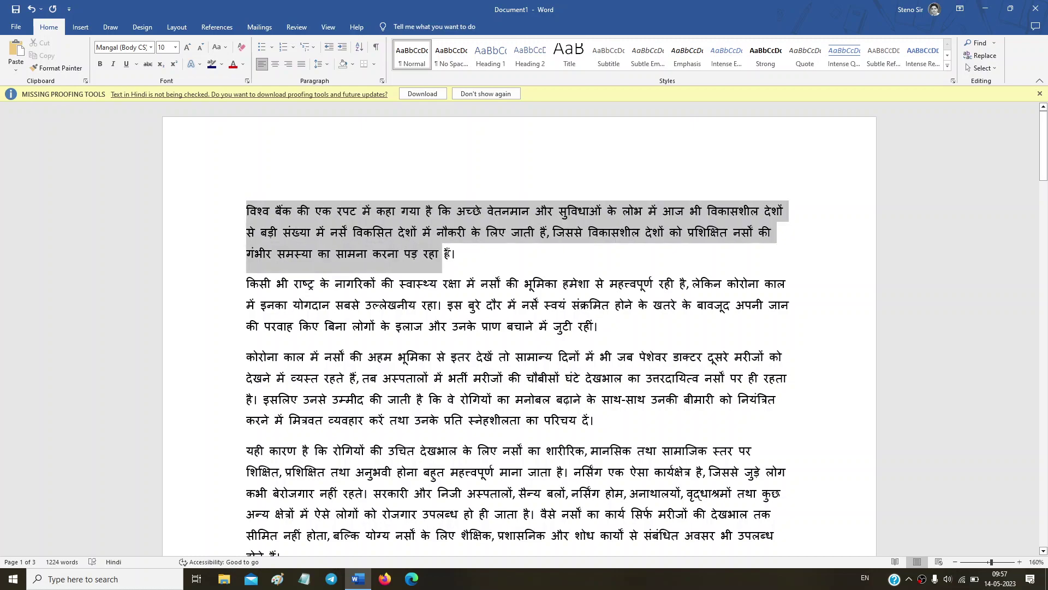
pyautogui.click(352, 65)
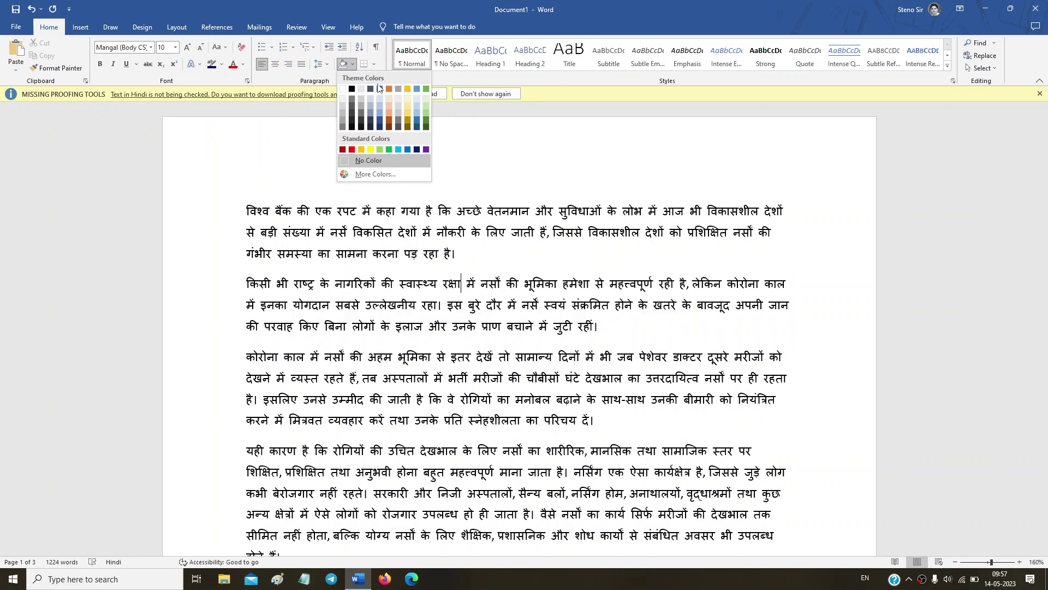
pyautogui.click(317, 218)
pyautogui.moveTo(316, 212); pyautogui.dragTo(466, 216)
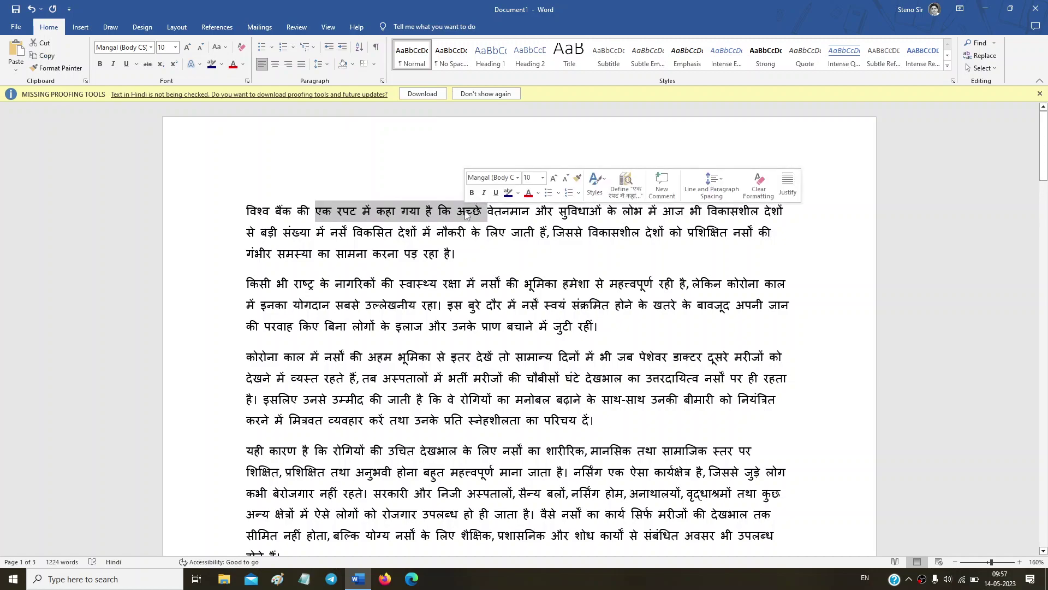
pyautogui.click(217, 66)
pyautogui.click(221, 65)
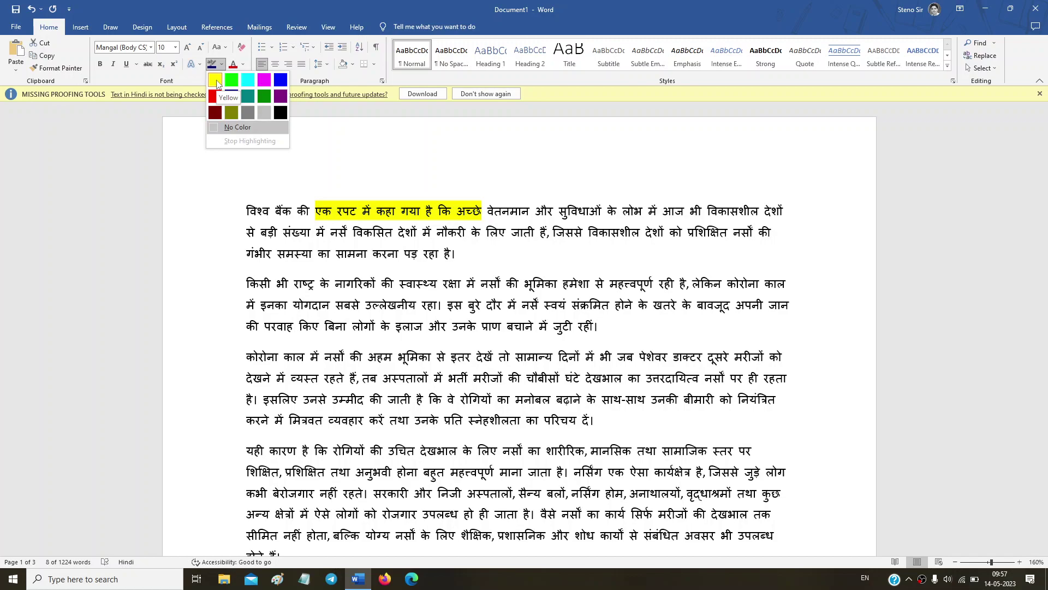
pyautogui.click(216, 82)
# Shade the second paragraph, starting किसी भी, dark brown.
pyautogui.click(444, 319)
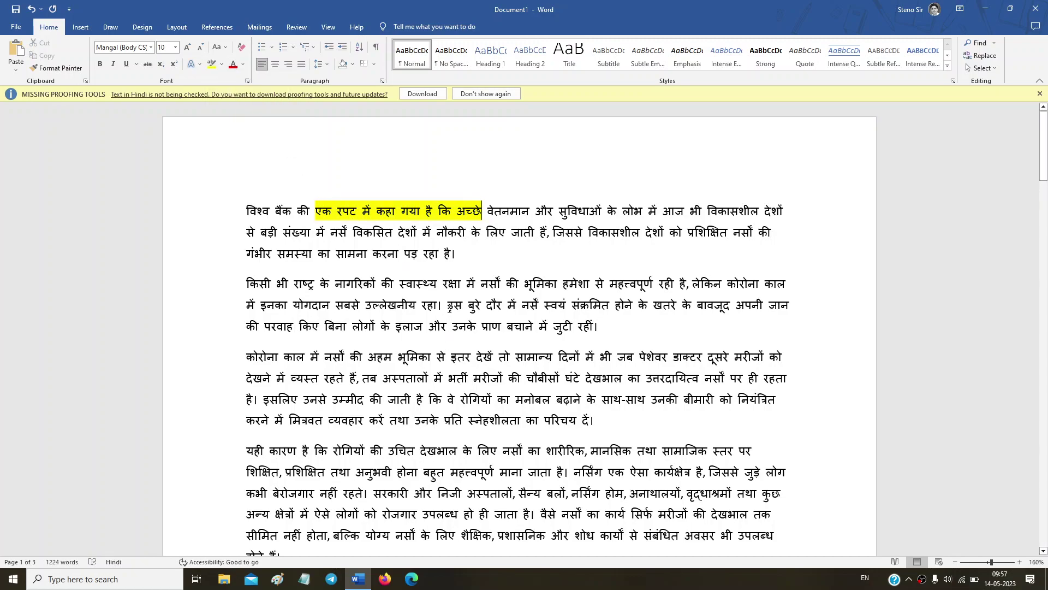
pyautogui.click(353, 65)
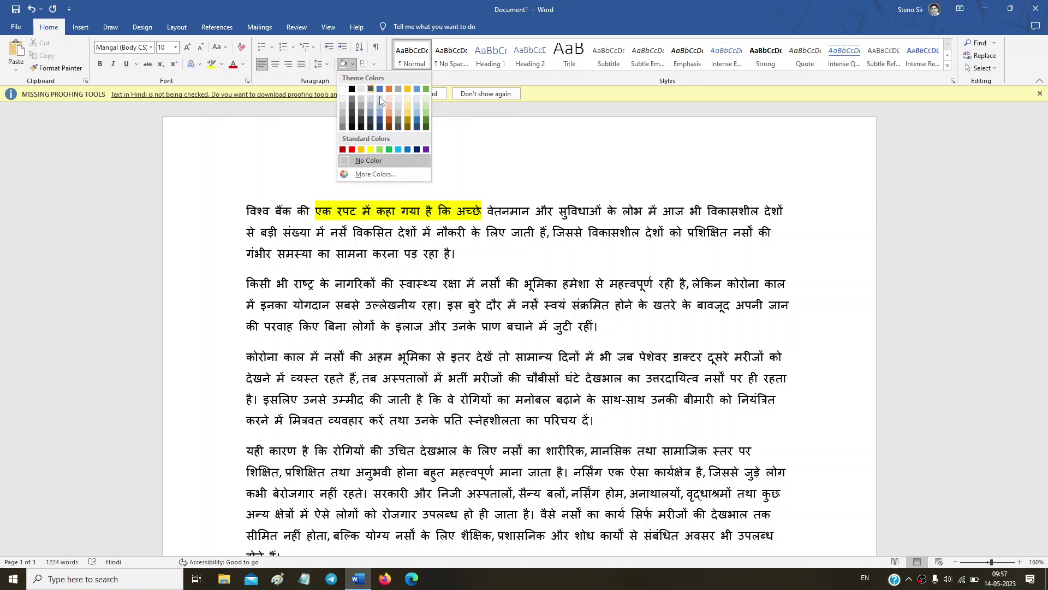
pyautogui.click(389, 127)
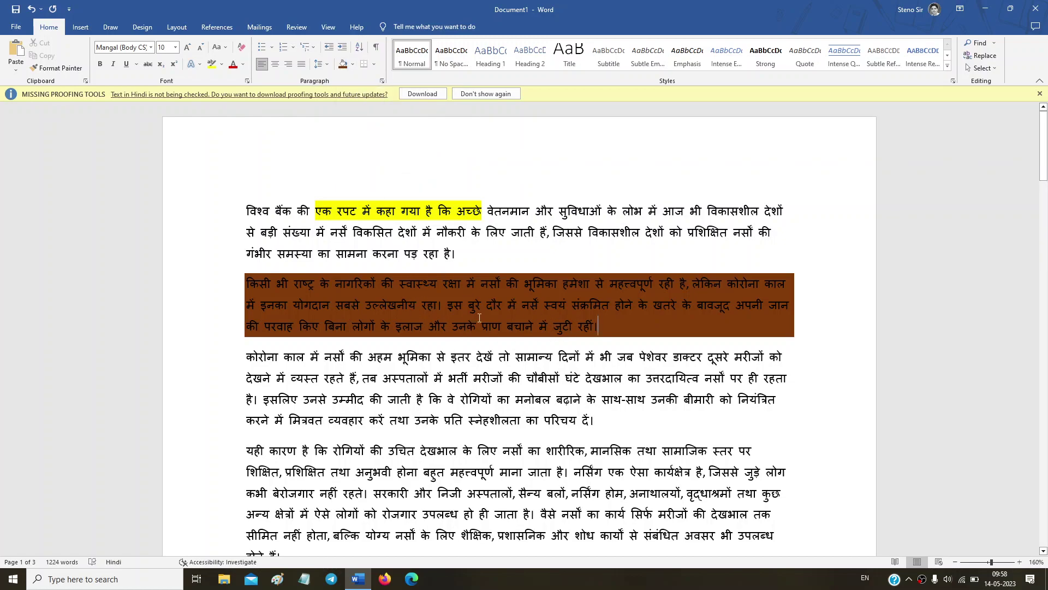
# Apply borders to the third paragraph, then undo them.
pyautogui.click(375, 65)
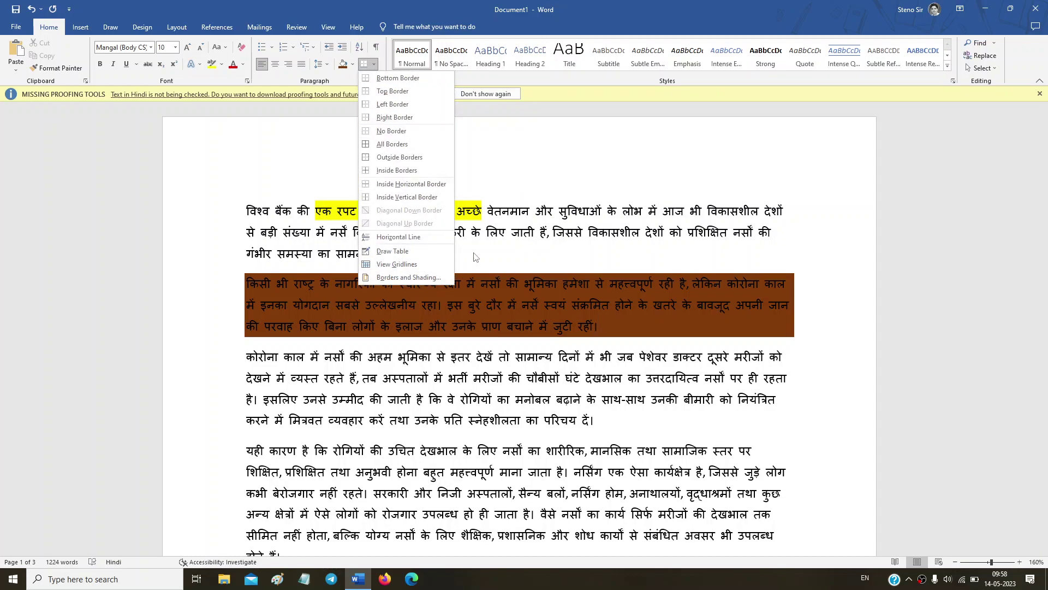
pyautogui.click(409, 277)
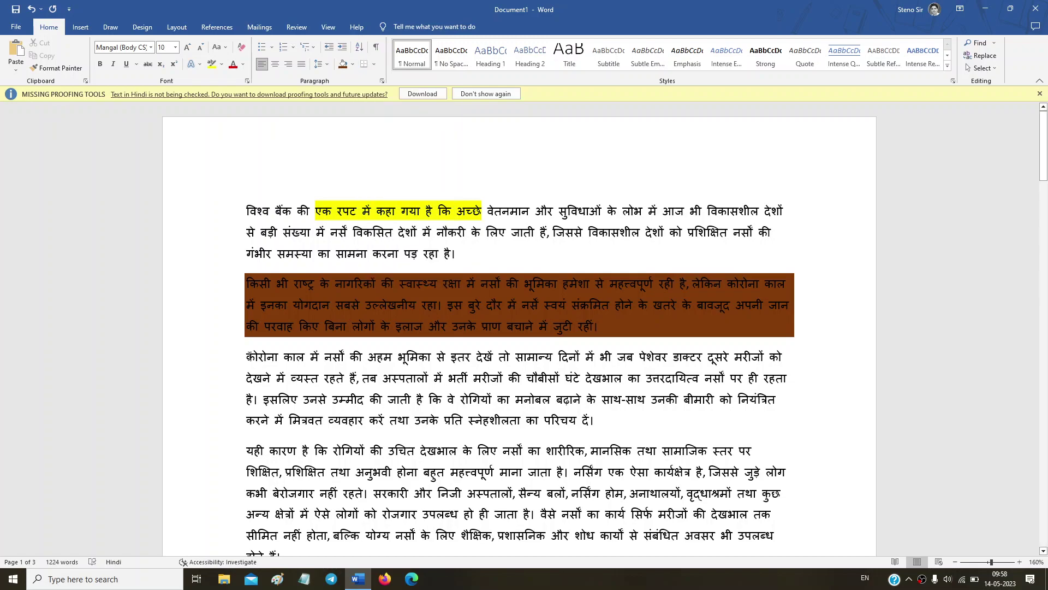
pyautogui.moveTo(249, 356); pyautogui.dragTo(515, 414)
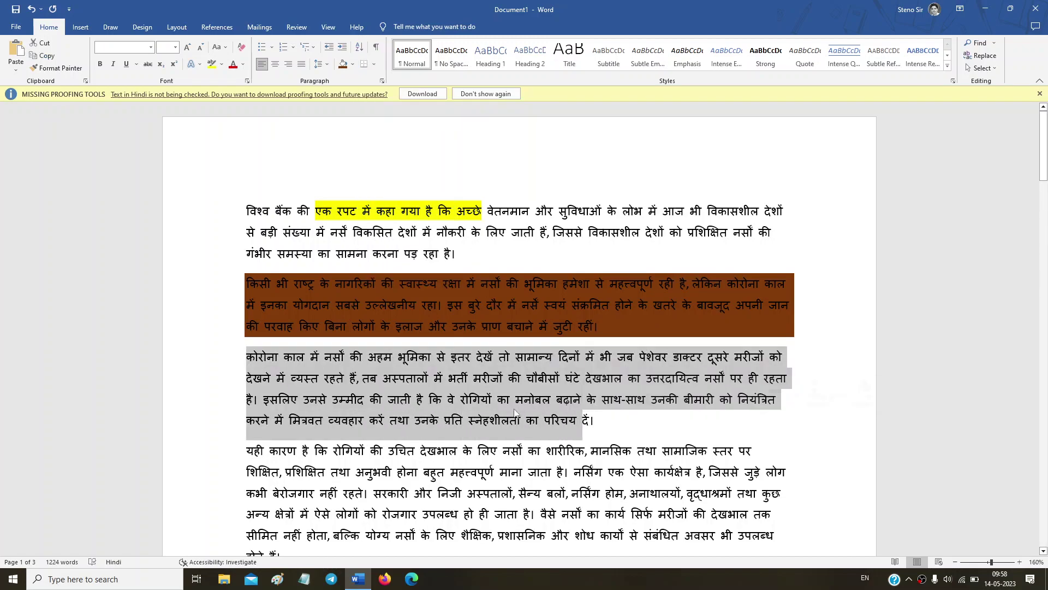
pyautogui.click(374, 64)
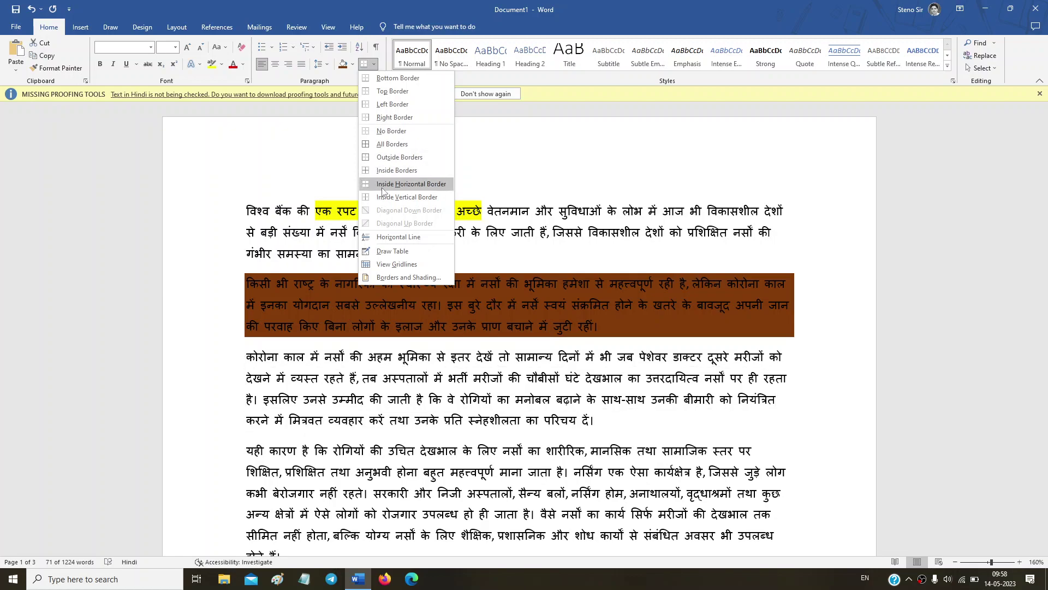
pyautogui.click(383, 85)
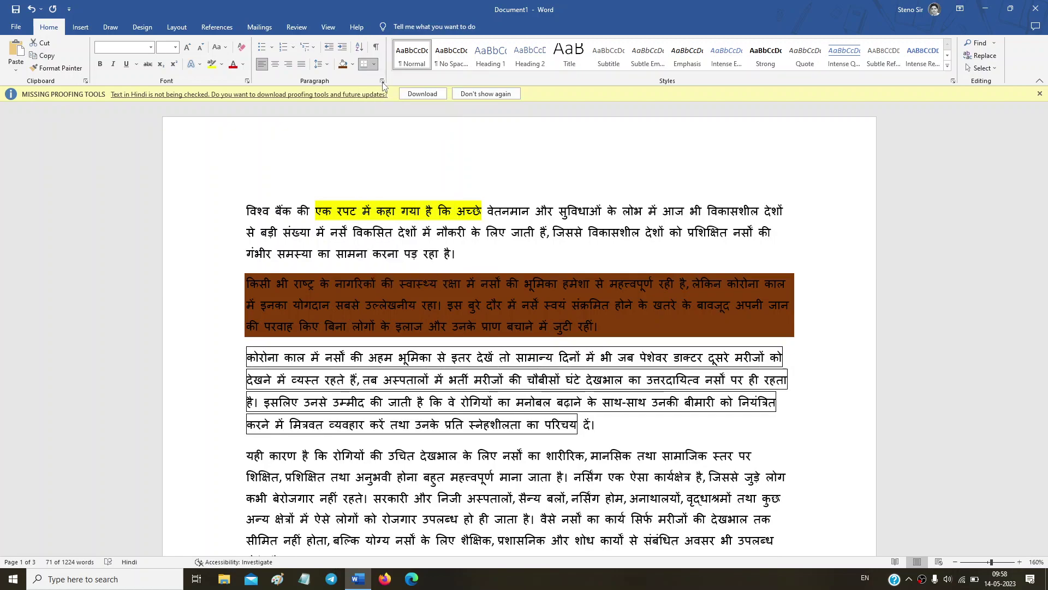
pyautogui.click(466, 370)
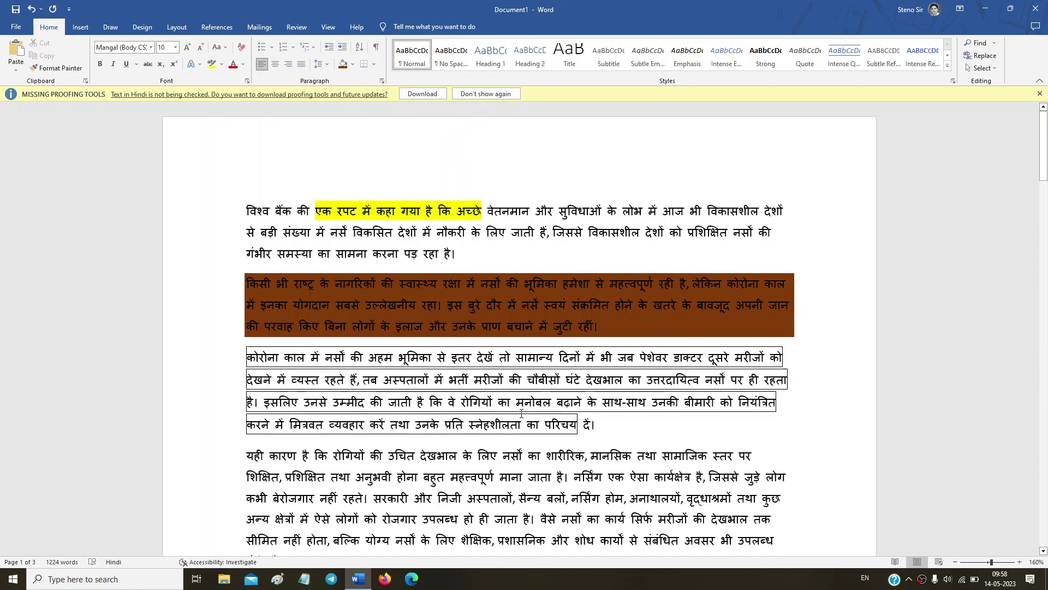
pyautogui.hotkey('ctrl', 'z')
# Add a bottom border beneath the first paragraph.
pyautogui.click(467, 252)
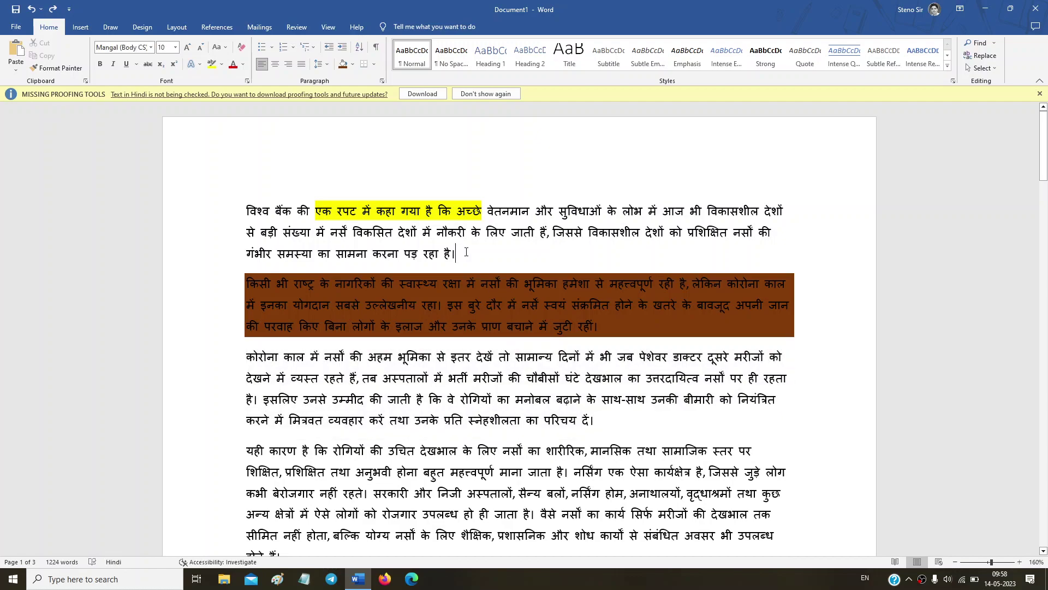
pyautogui.click(363, 63)
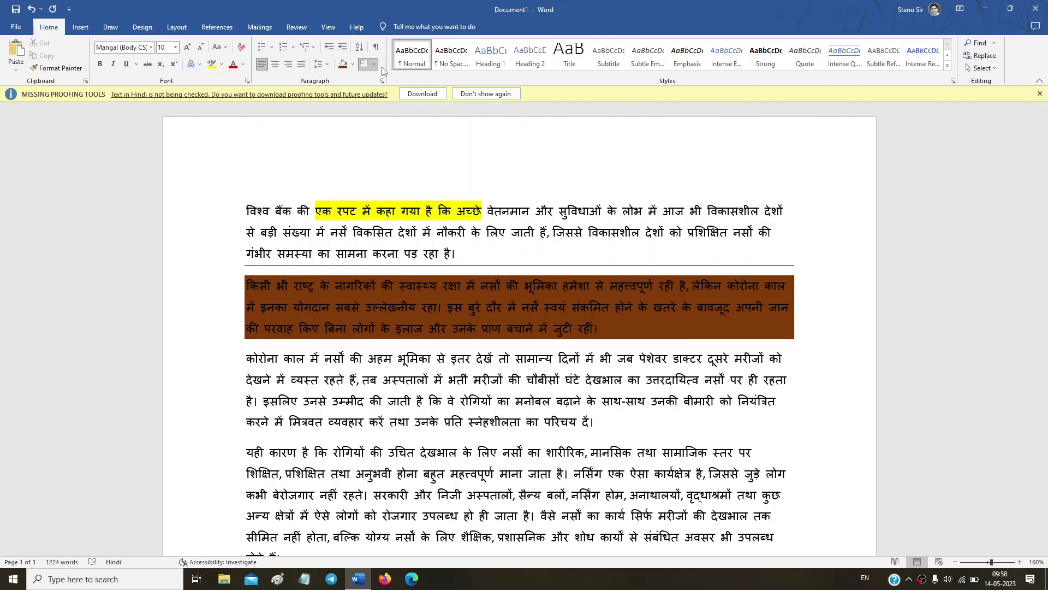
pyautogui.click(374, 64)
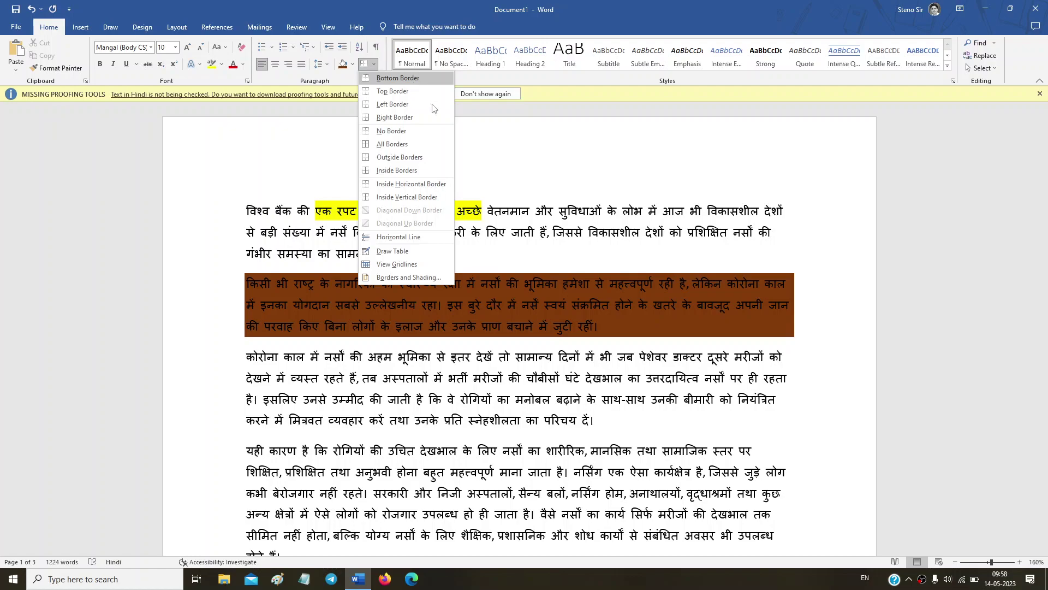
pyautogui.click(509, 216)
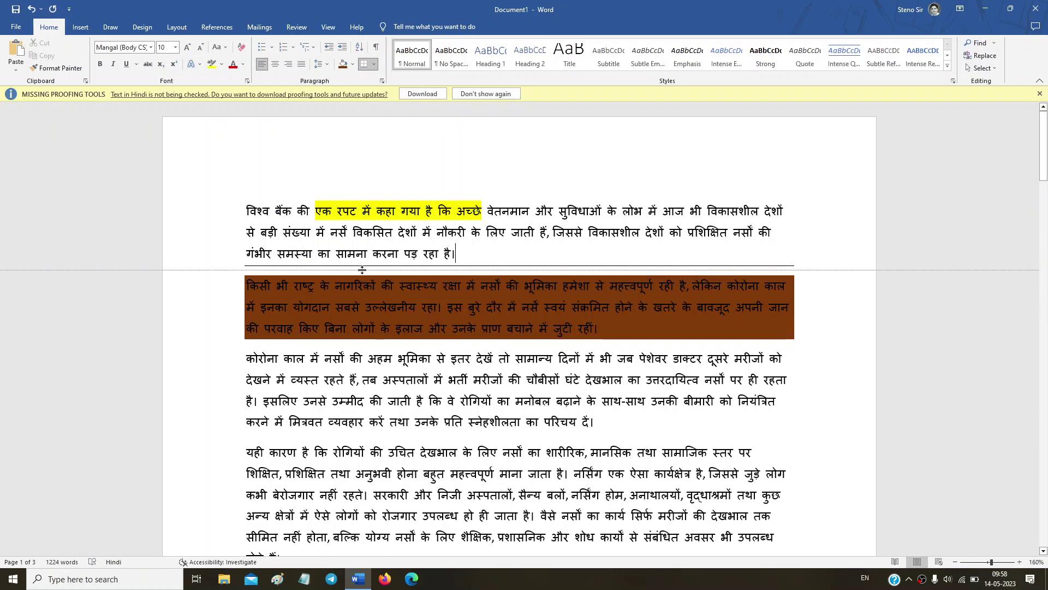
pyautogui.moveTo(361, 266); pyautogui.dragTo(362, 270)
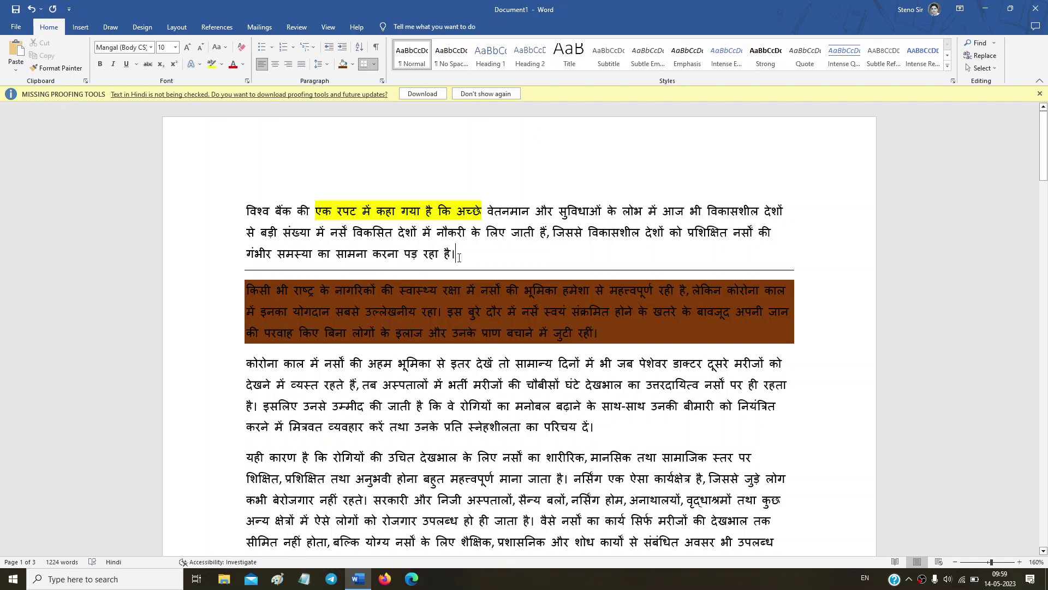
pyautogui.moveTo(459, 257); pyautogui.dragTo(247, 210)
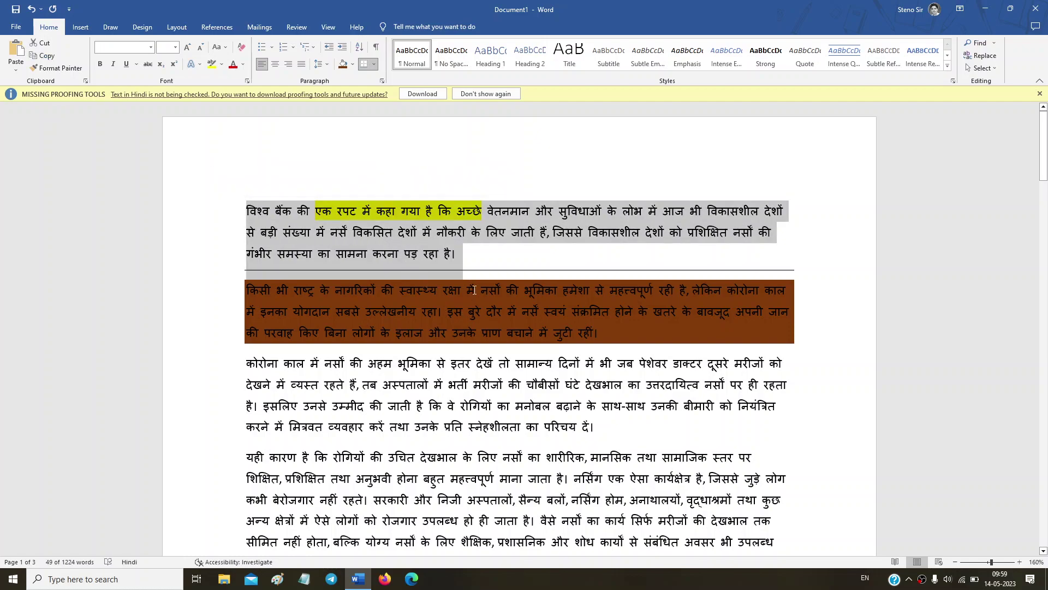
pyautogui.click(463, 264)
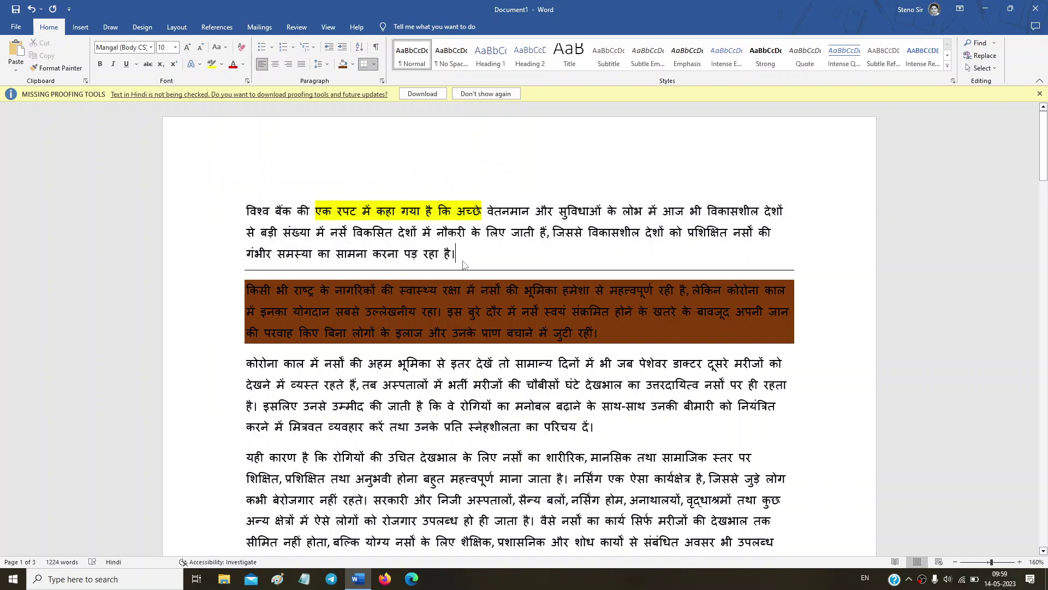
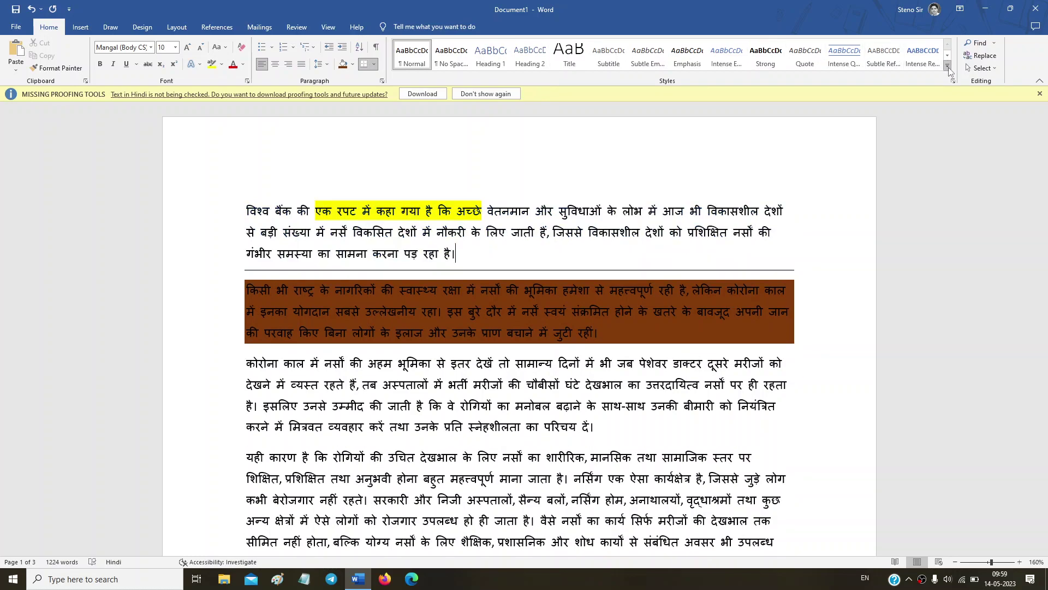
# Briefly view the Styles gallery, then put the cursor on the empty line and open Navigation search.
pyautogui.click(947, 66)
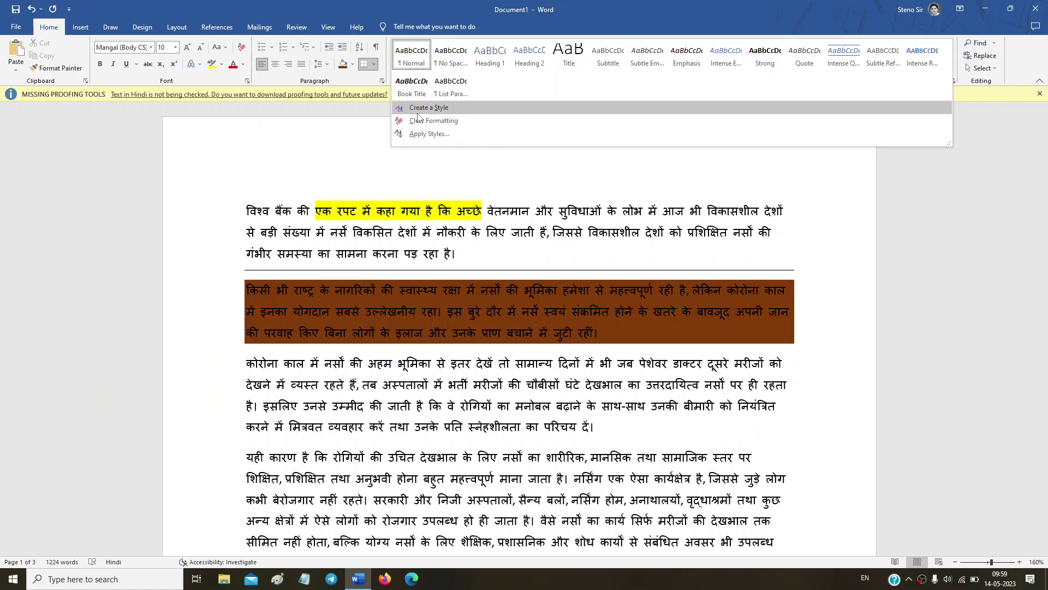
pyautogui.click(463, 258)
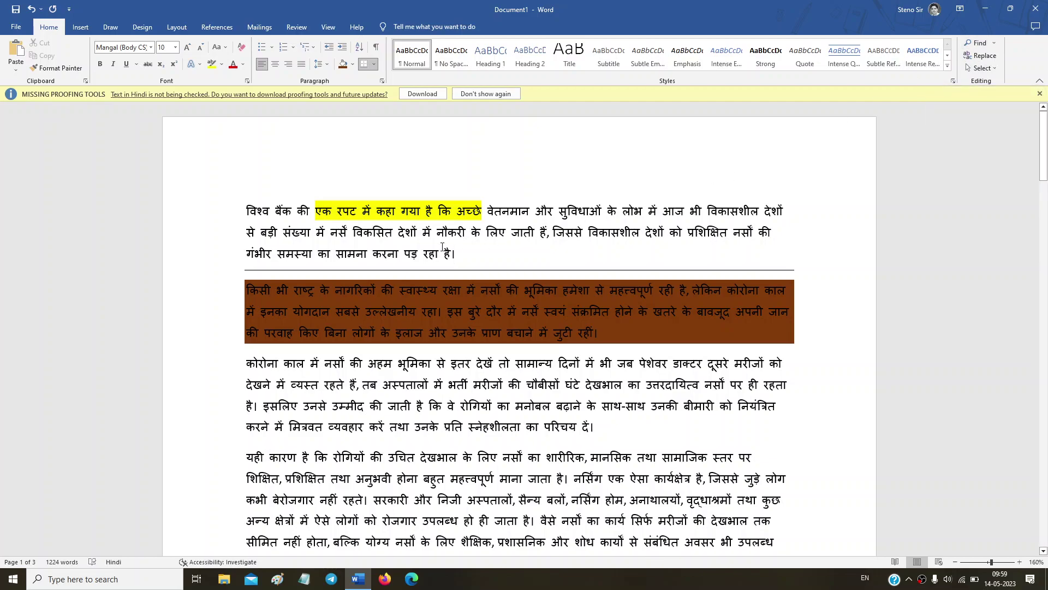
pyautogui.scroll(-3, 443, 408)
pyautogui.scroll(-3, 435, 389)
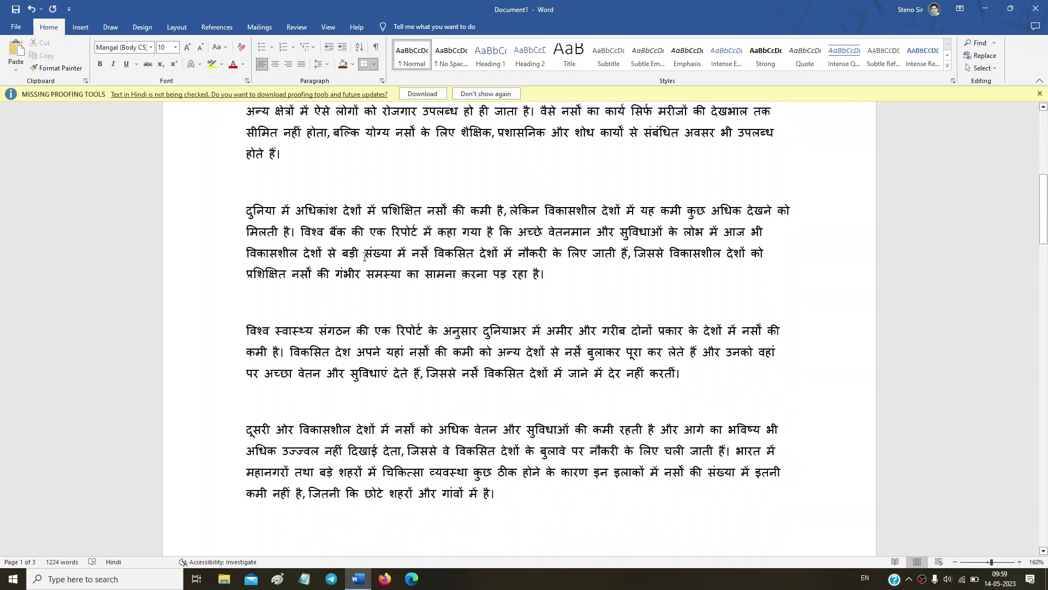
pyautogui.click(317, 183)
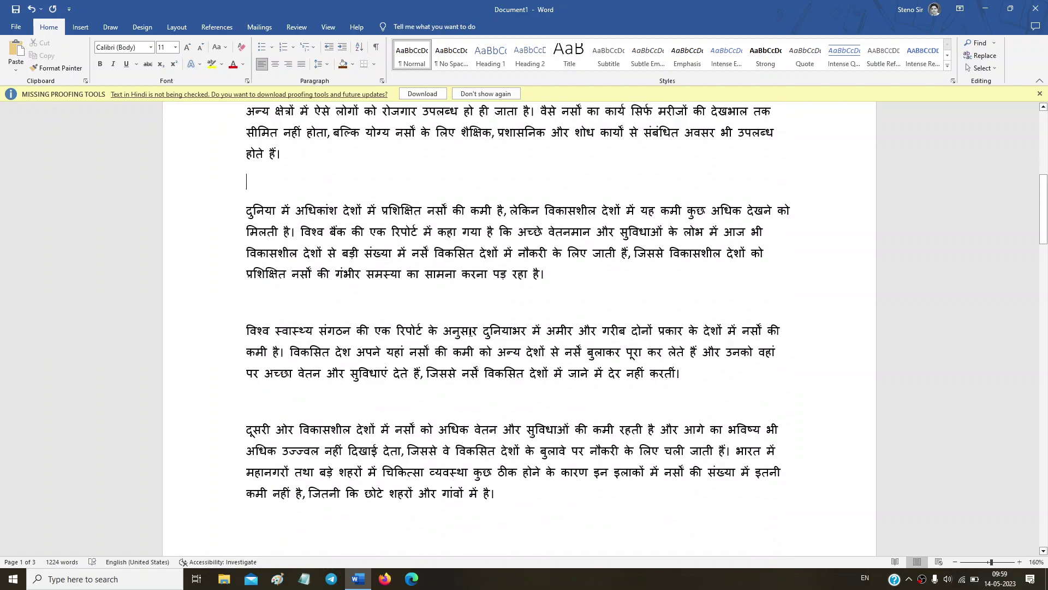
pyautogui.scroll(3, 471, 332)
pyautogui.click(977, 42)
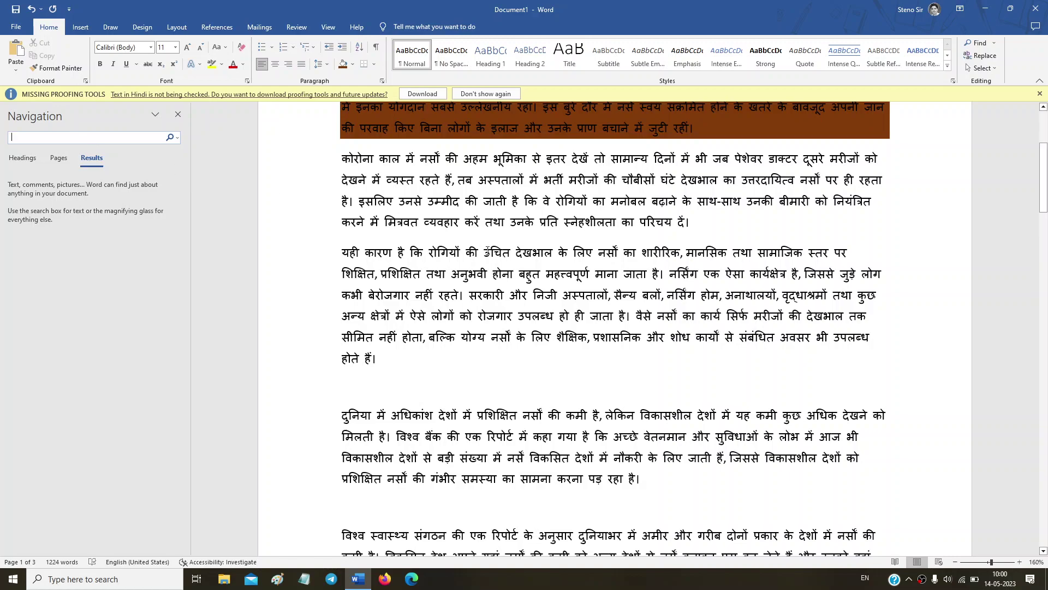
# Copy the word उचित into the Navigation search box and search the document for it.
pyautogui.doubleClick(488, 254)
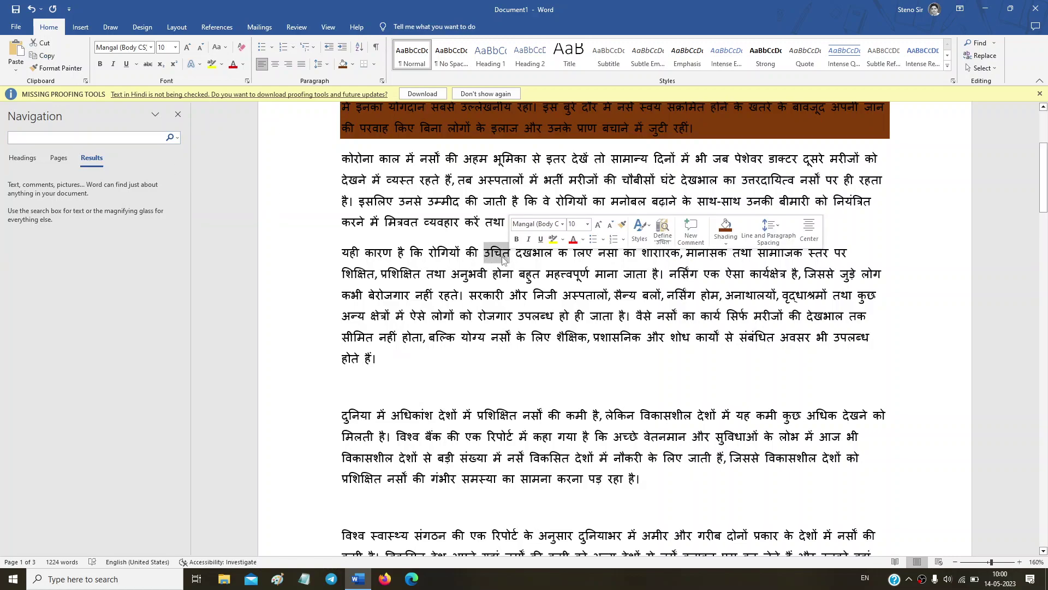
pyautogui.rightClick(499, 256)
pyautogui.click(531, 298)
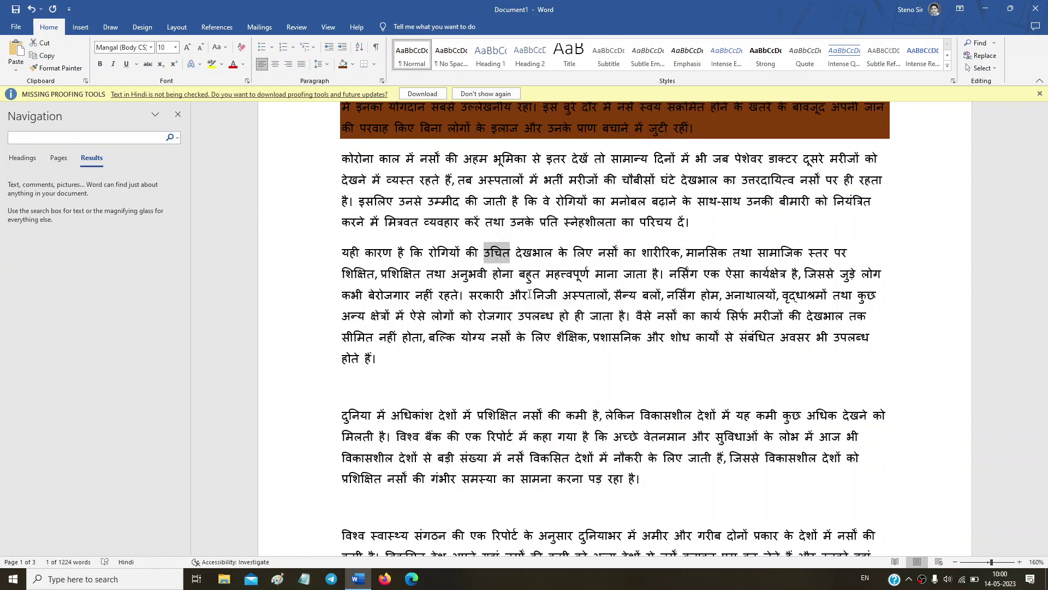
pyautogui.rightClick(119, 136)
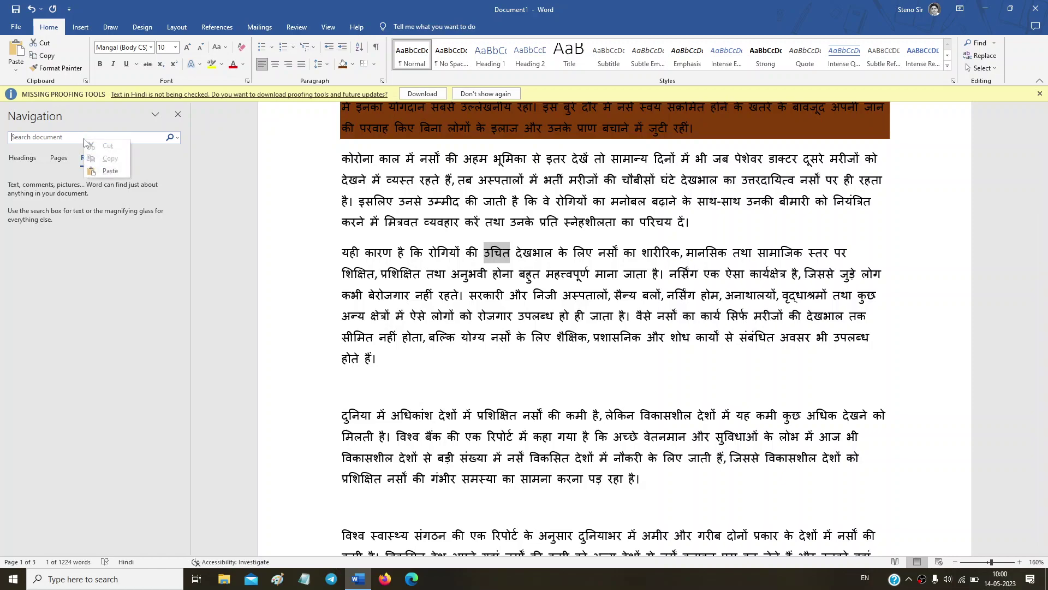
pyautogui.click(112, 178)
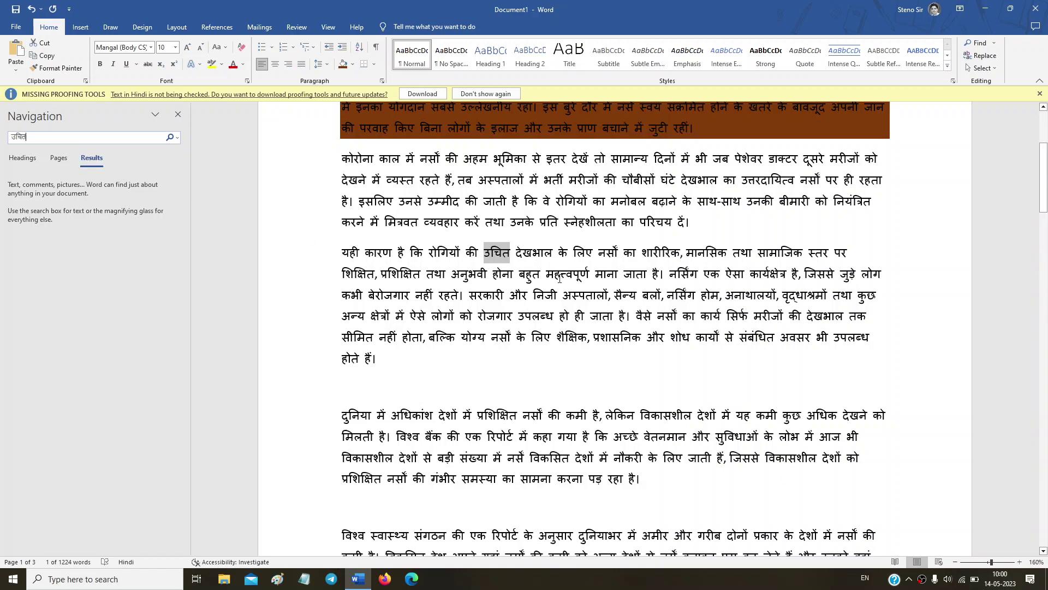
pyautogui.click(176, 139)
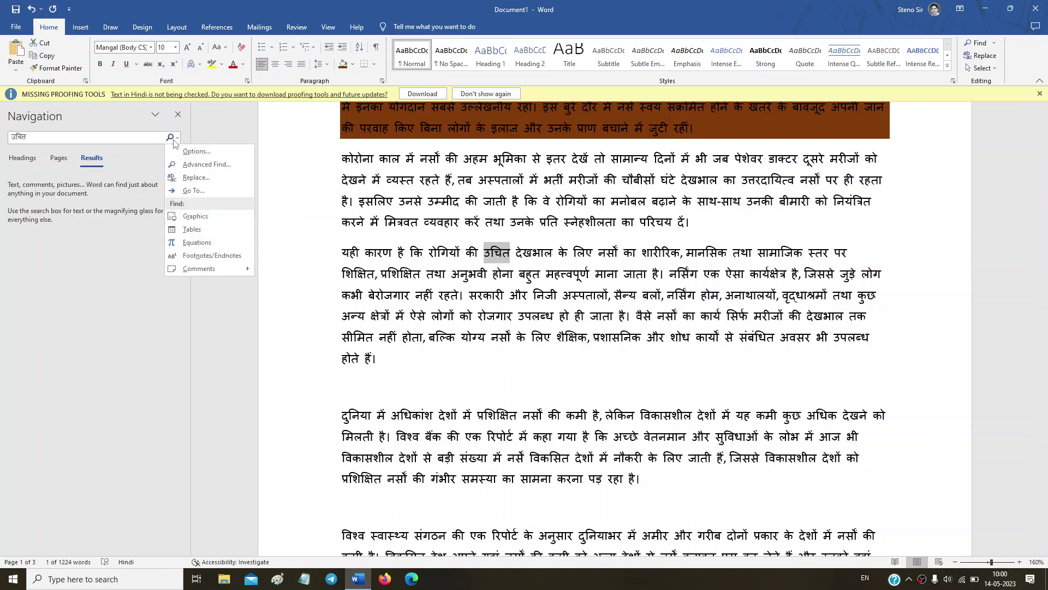
pyautogui.click(139, 136)
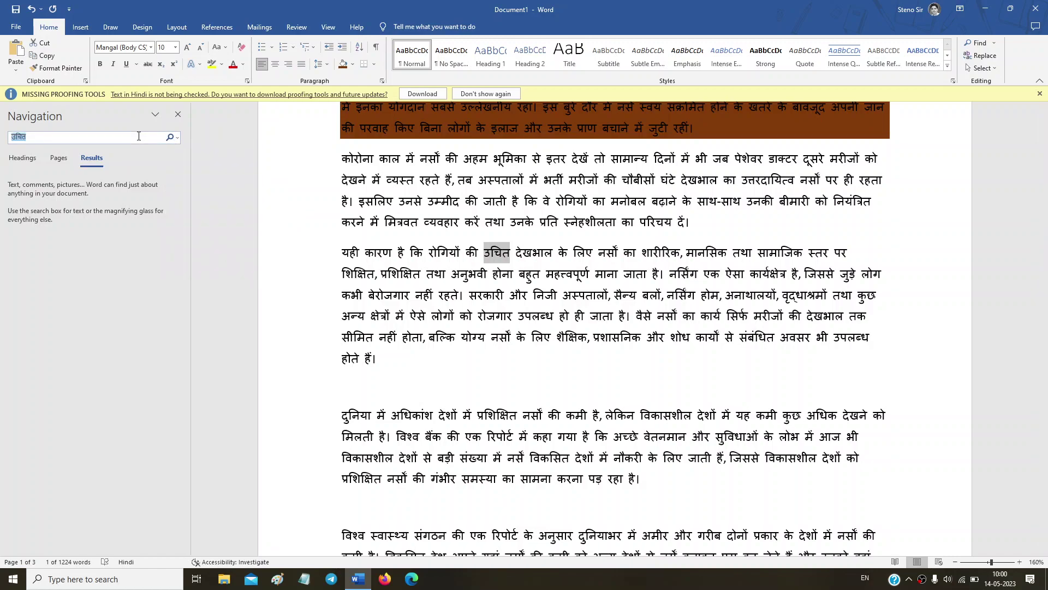
pyautogui.press('Return')
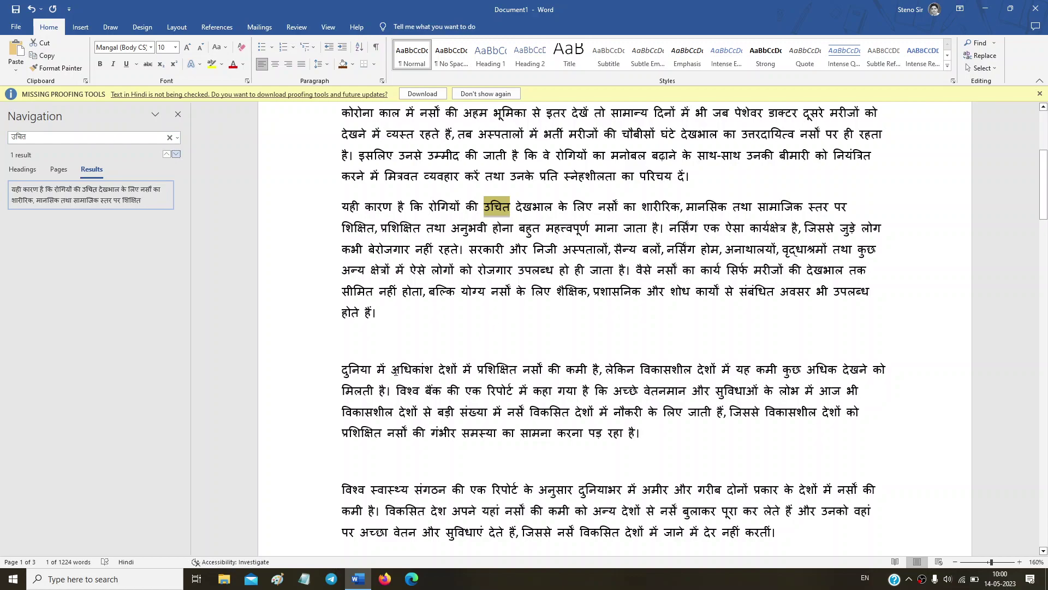
# Search for दुनिया, browse its 4 matches, and close the Navigation pane.
pyautogui.moveTo(366, 367); pyautogui.dragTo(340, 371)
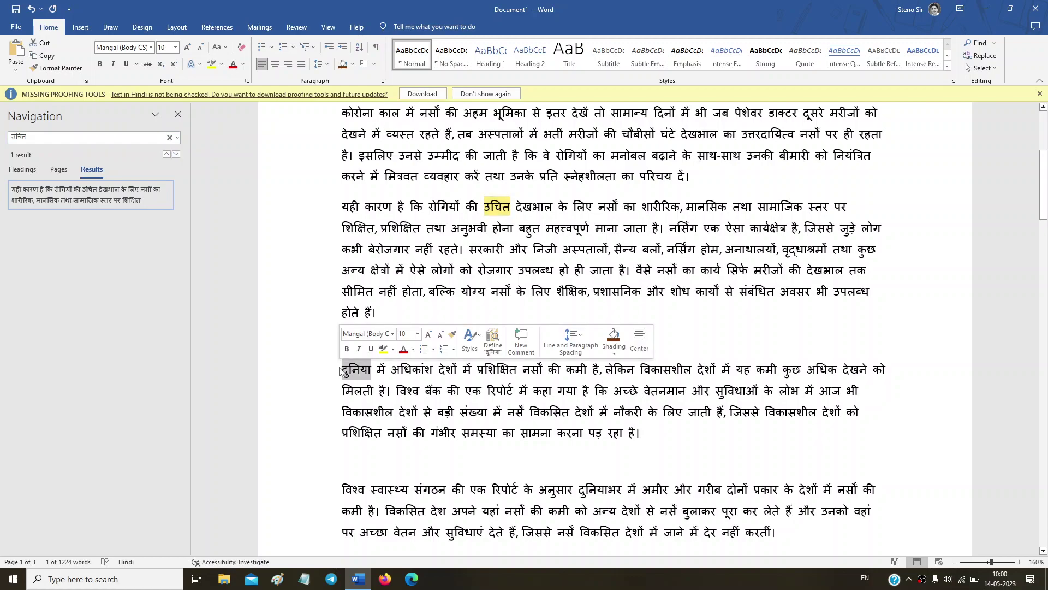
pyautogui.click(73, 136)
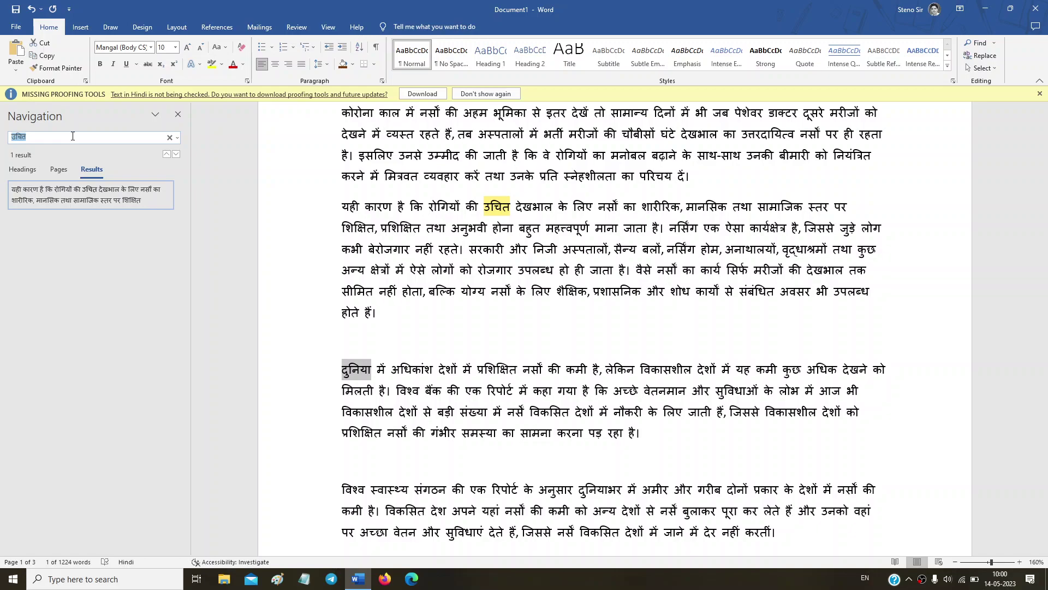
pyautogui.hotkey('ctrl', 'v')
pyautogui.scroll(3, 673, 307)
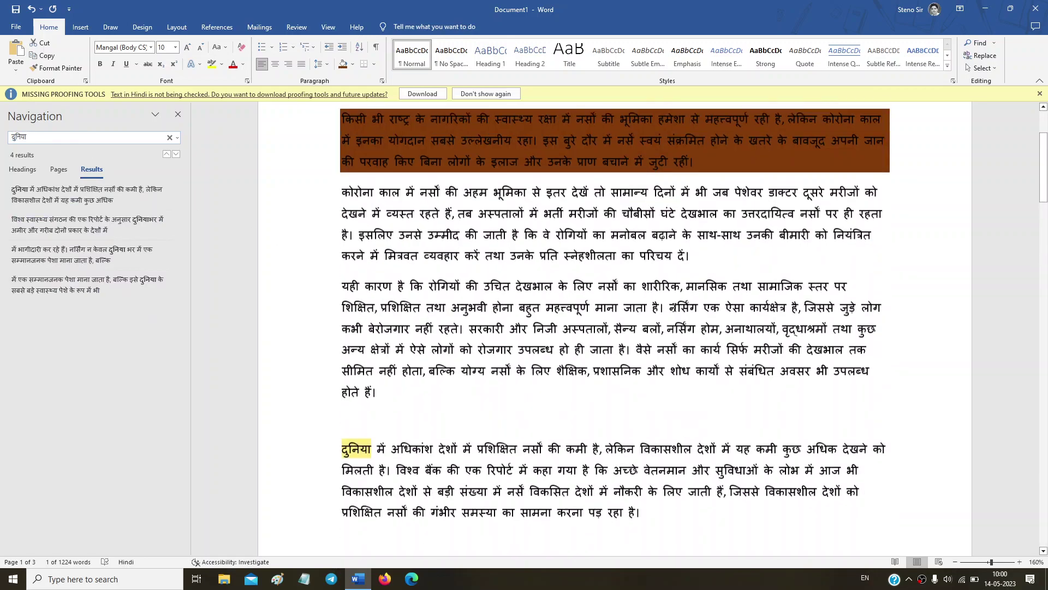
pyautogui.scroll(2, 673, 307)
pyautogui.scroll(-2, 601, 317)
pyautogui.scroll(-5, 500, 321)
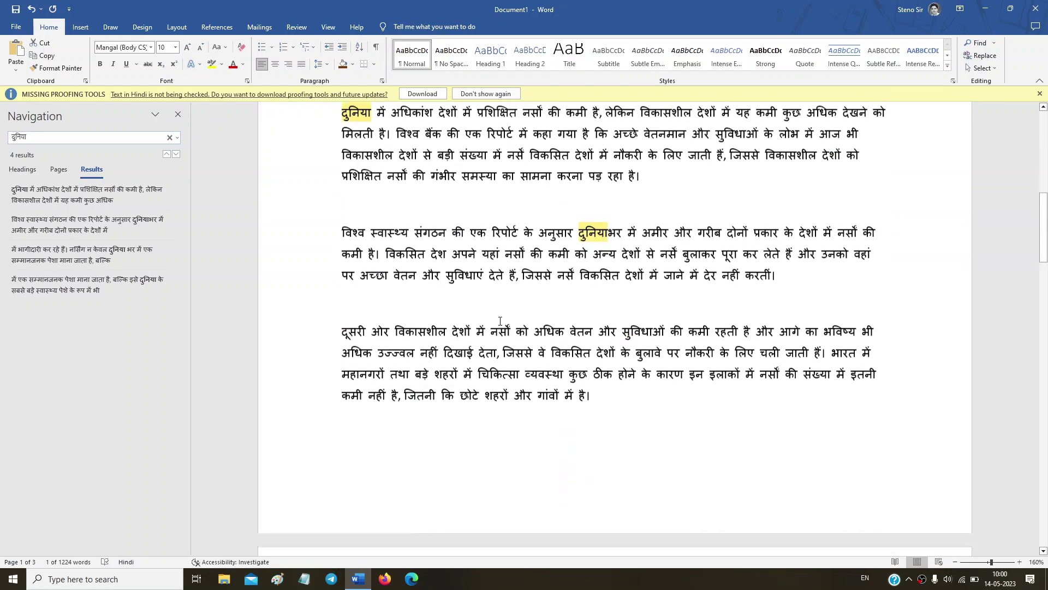
pyautogui.scroll(-1, 500, 321)
pyautogui.scroll(-5, 500, 321)
pyautogui.scroll(-5, 552, 415)
pyautogui.scroll(-3, 552, 415)
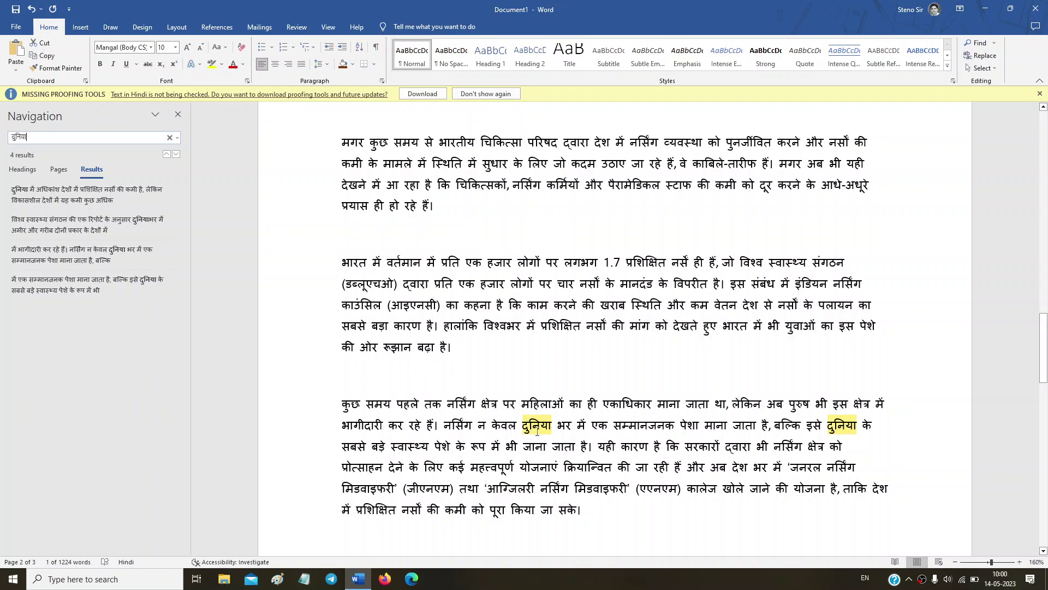
pyautogui.scroll(3, 539, 379)
pyautogui.scroll(3, 538, 378)
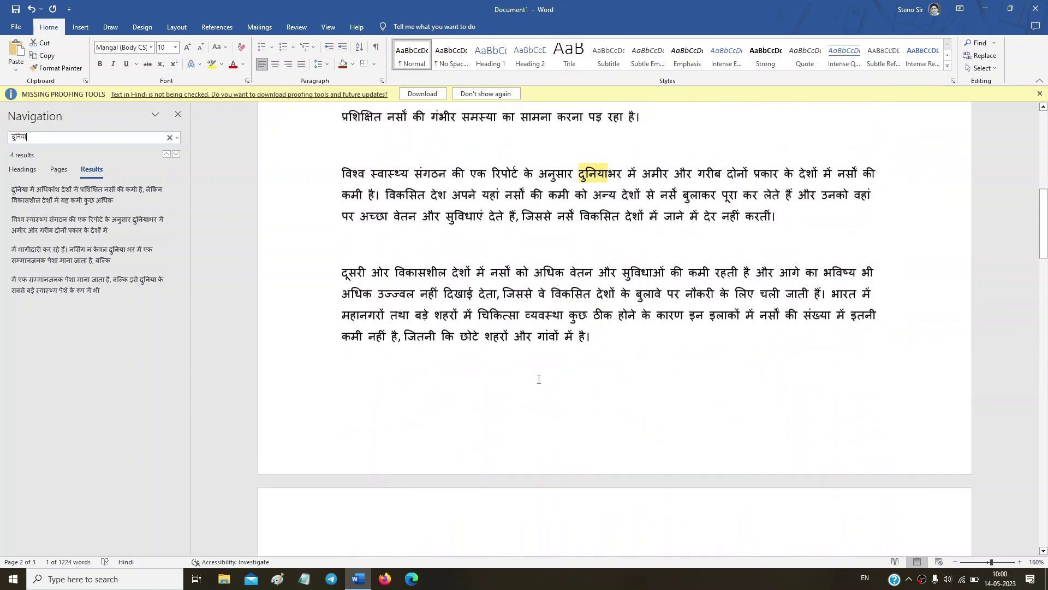
pyautogui.scroll(3, 539, 379)
pyautogui.scroll(2, 539, 378)
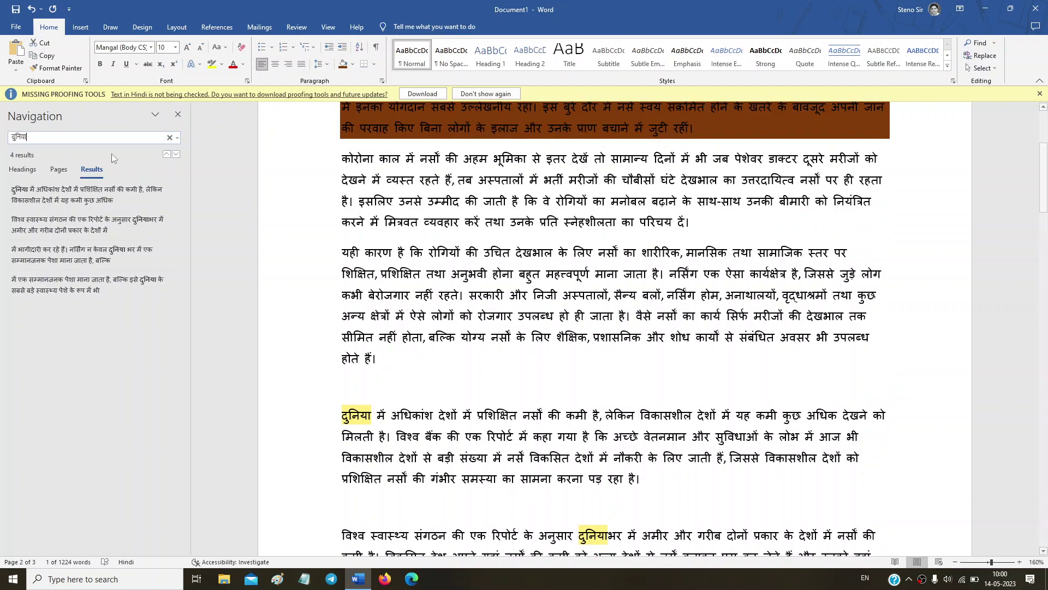
pyautogui.click(177, 115)
pyautogui.click(507, 317)
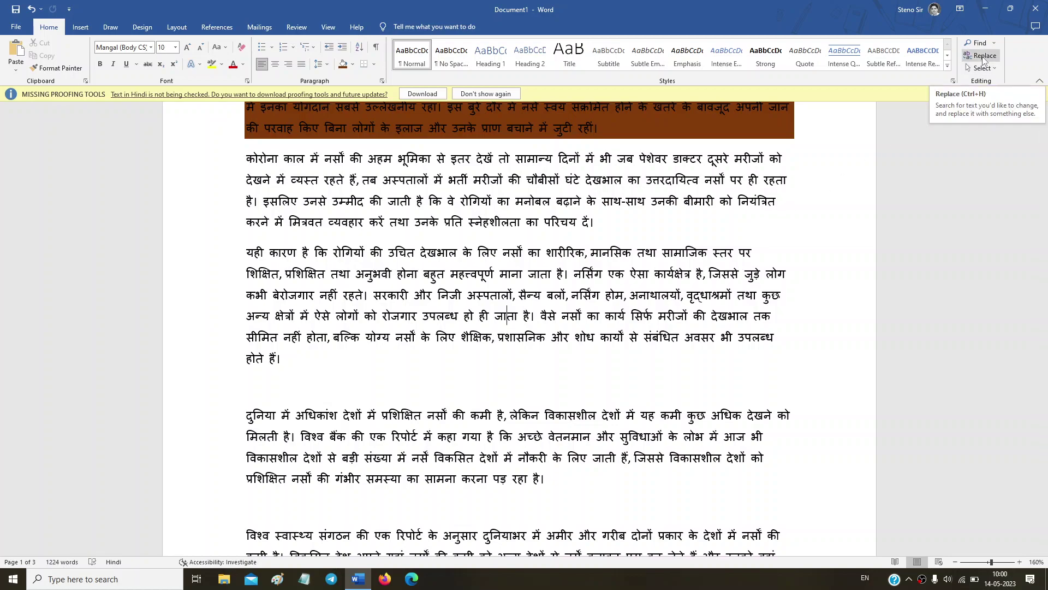
# Start Replace for दुनिया and paste दुनिया into the Replace with field.
pyautogui.click(983, 56)
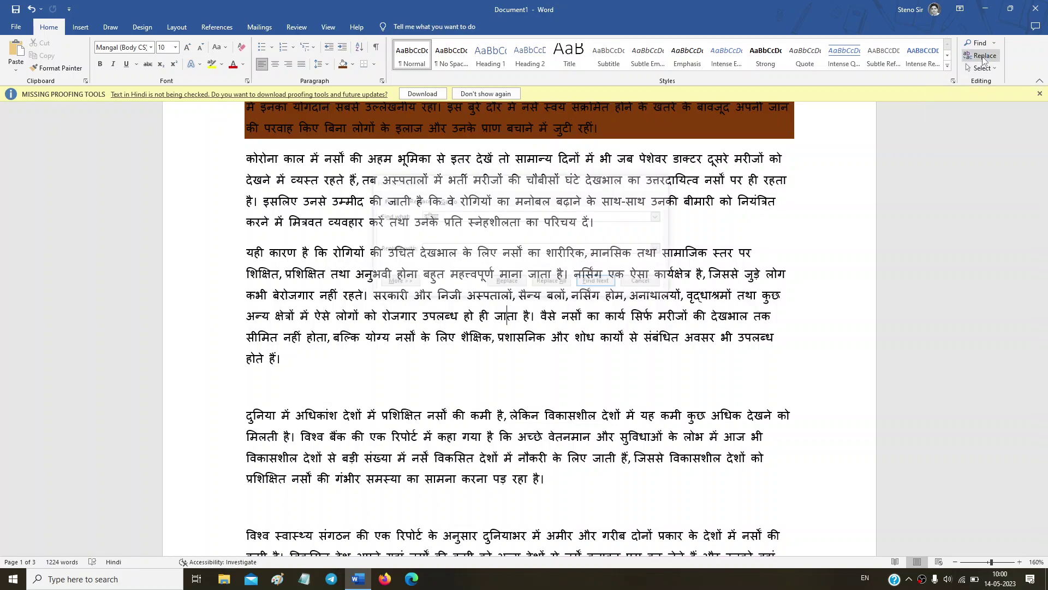
pyautogui.click(445, 249)
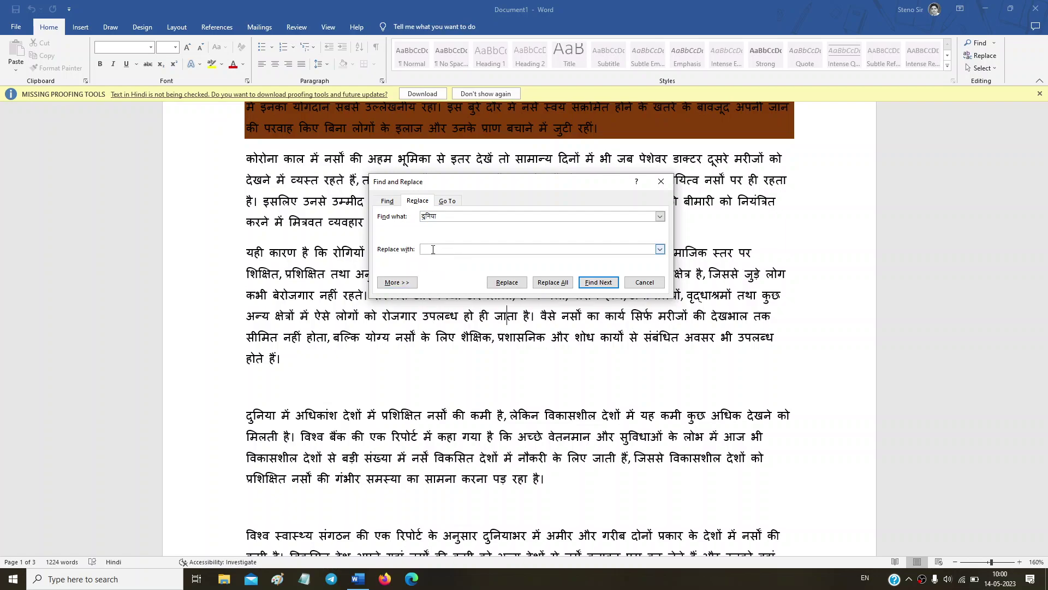
pyautogui.rightClick(433, 249)
pyautogui.click(458, 283)
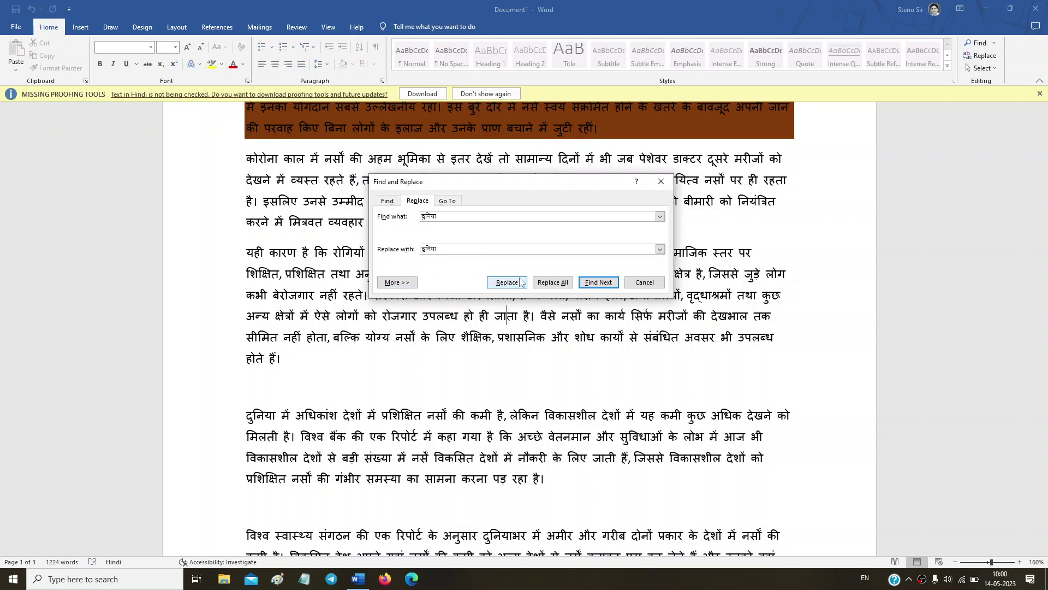
# Expand the extra options and open Format > Font for the replacement text.
pyautogui.click(397, 283)
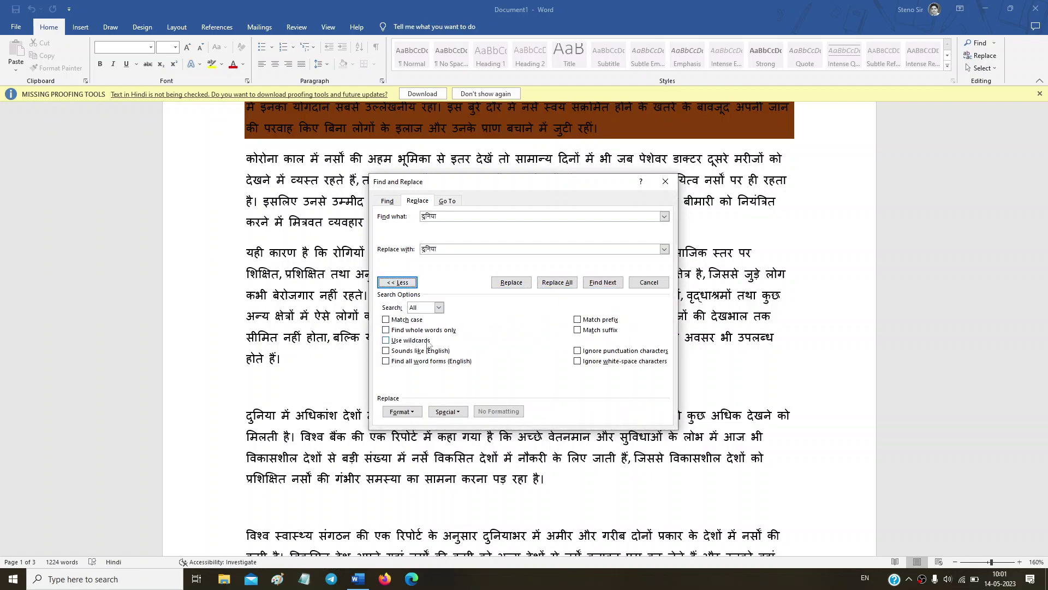
pyautogui.click(401, 412)
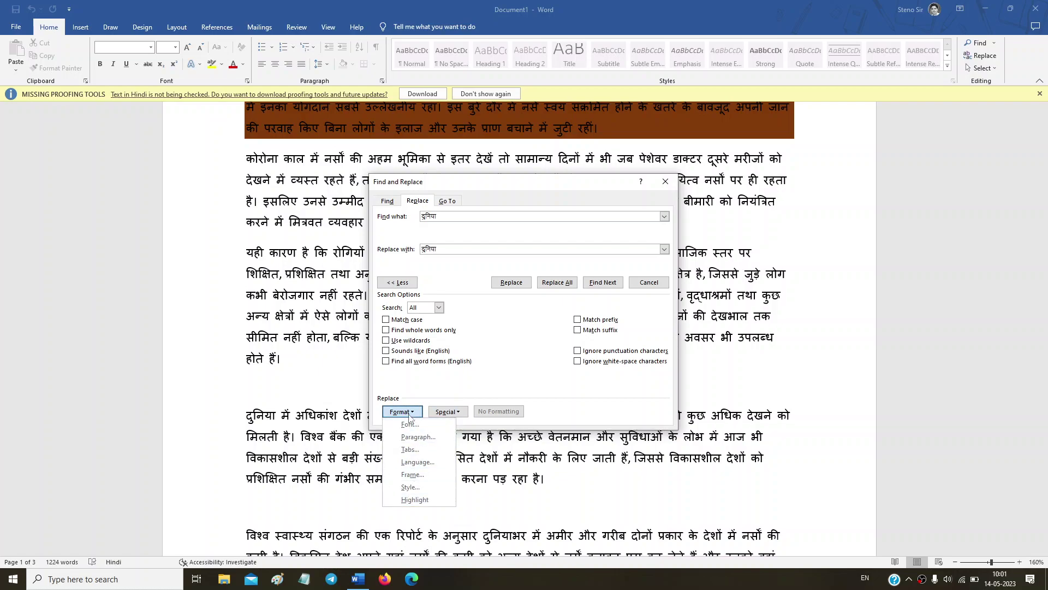
pyautogui.click(448, 412)
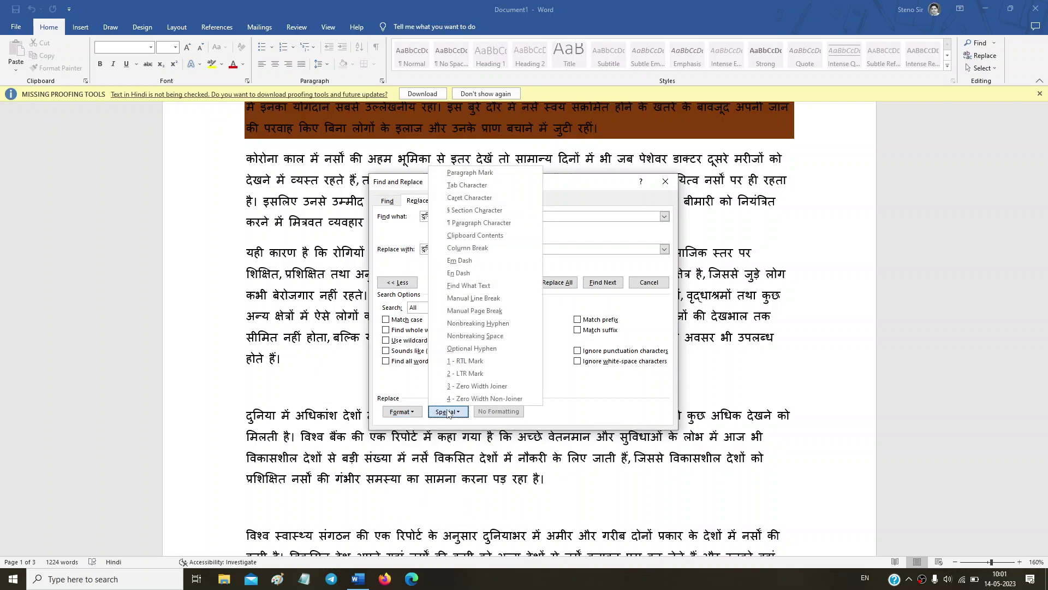
pyautogui.click(394, 413)
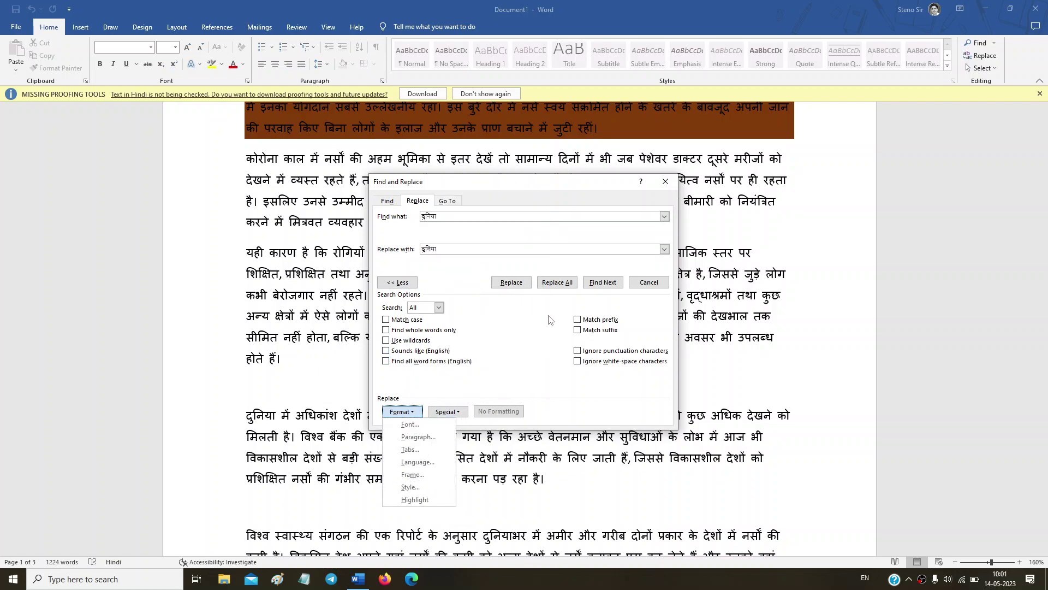
pyautogui.click(410, 424)
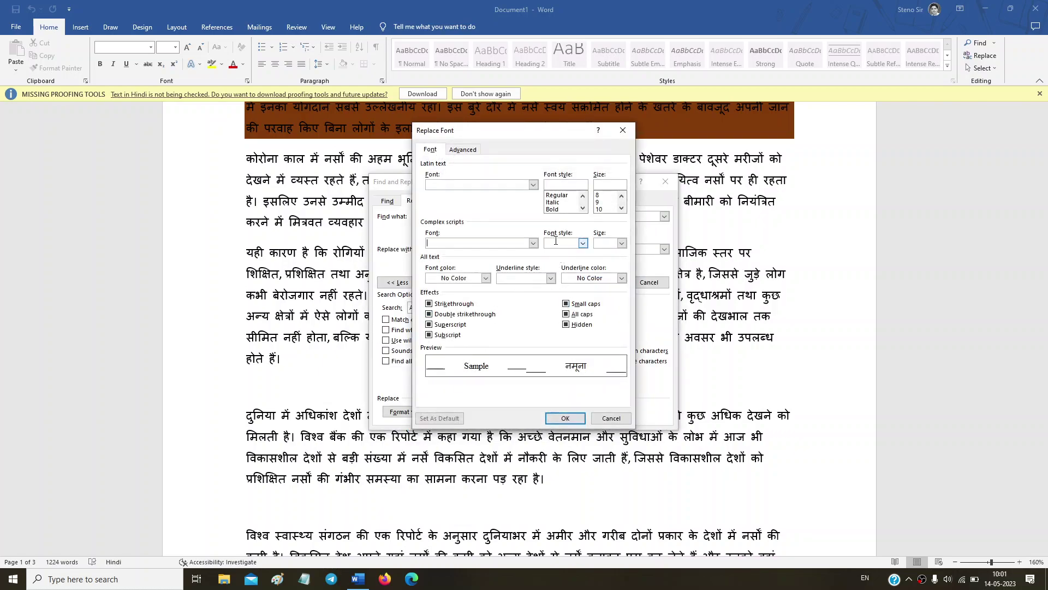
# Set the replacement font to Bold with an underline style and confirm.
pyautogui.click(553, 209)
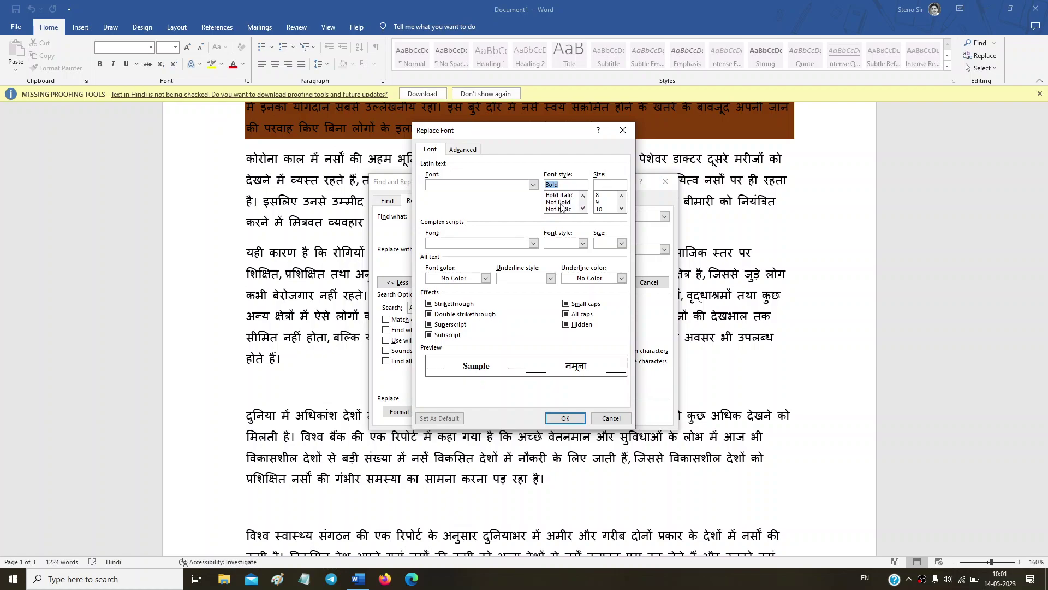
pyautogui.click(595, 278)
pyautogui.click(513, 280)
pyautogui.click(514, 279)
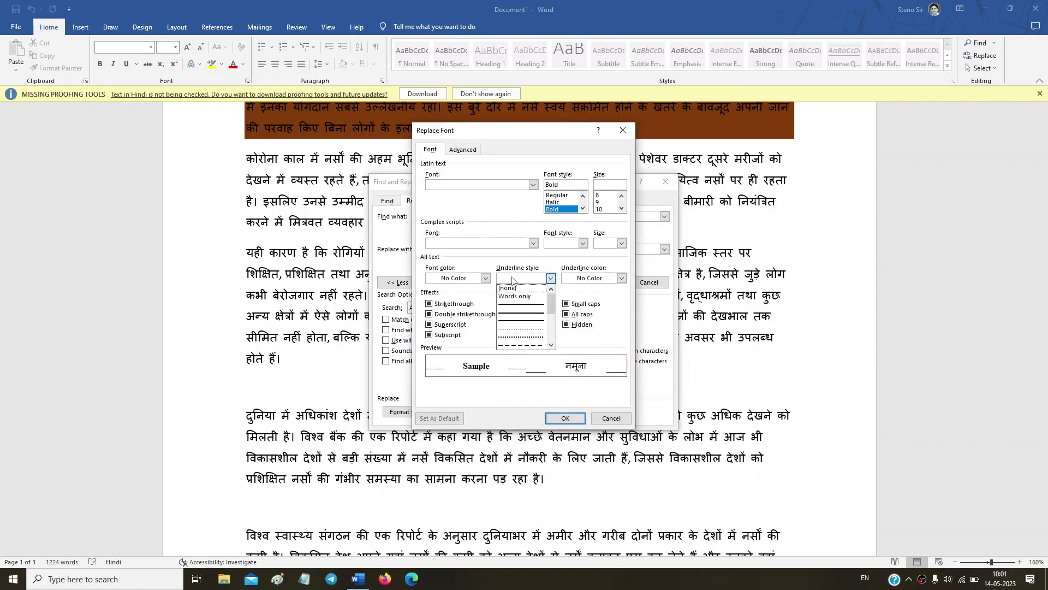
pyautogui.click(445, 279)
pyautogui.click(518, 278)
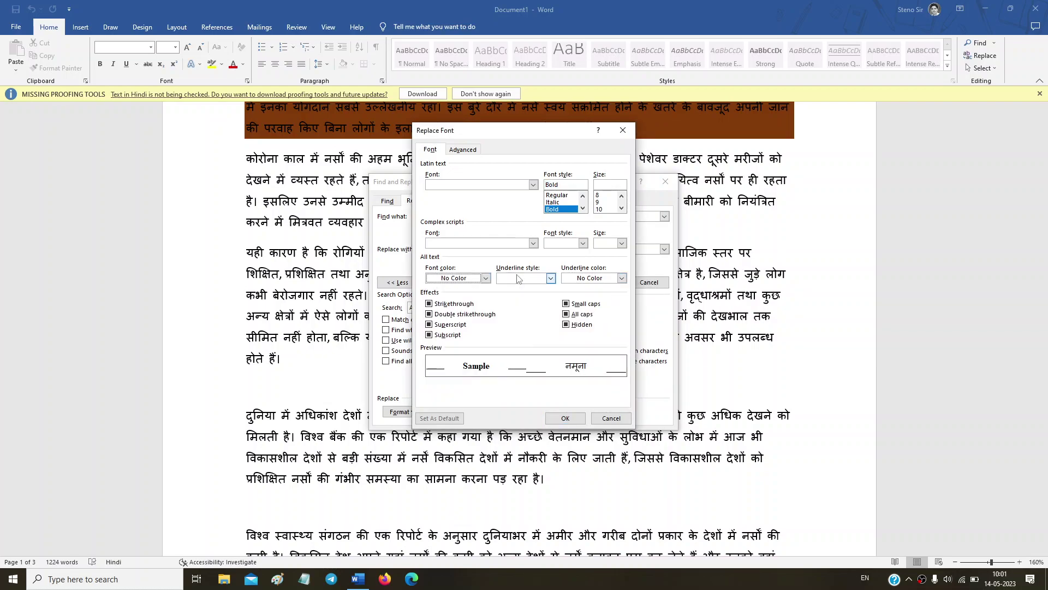
pyautogui.click(517, 279)
pyautogui.click(519, 305)
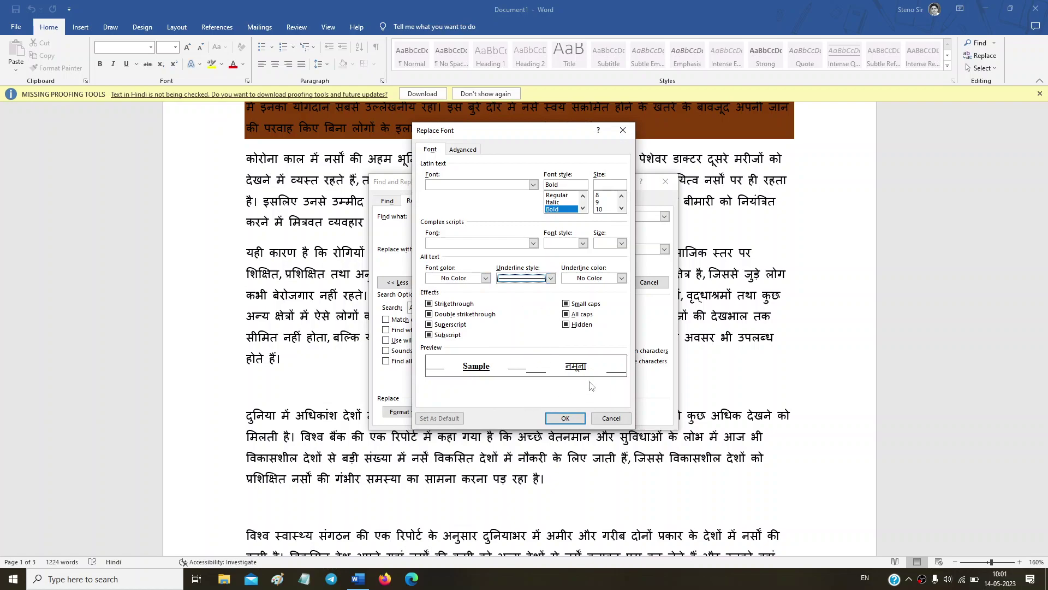
pyautogui.click(565, 418)
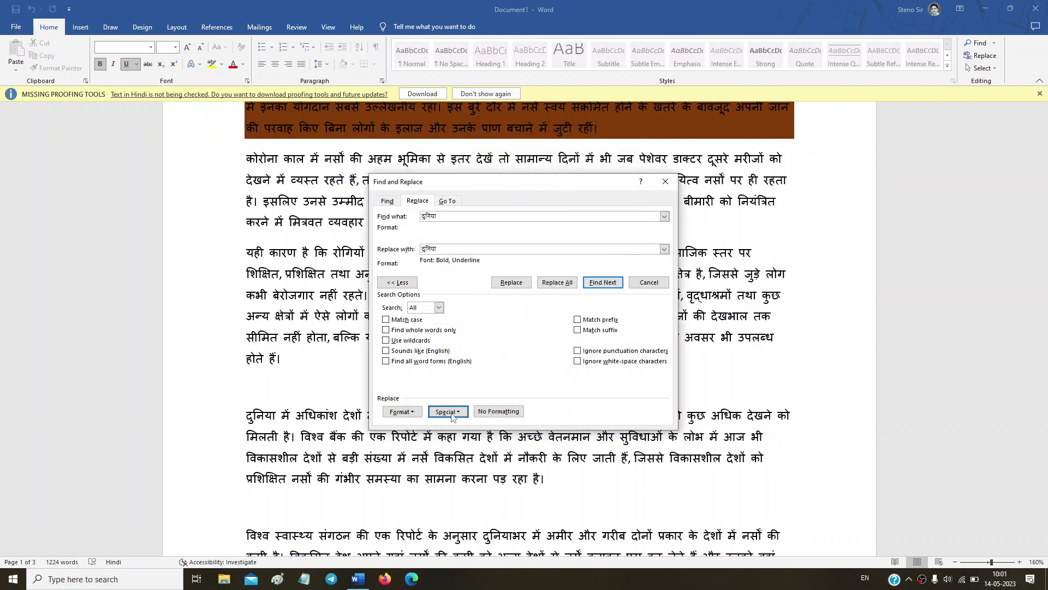
# Replace each दुनिया occurrence one by one, then close Find and Replace.
pyautogui.click(521, 283)
pyautogui.click(511, 282)
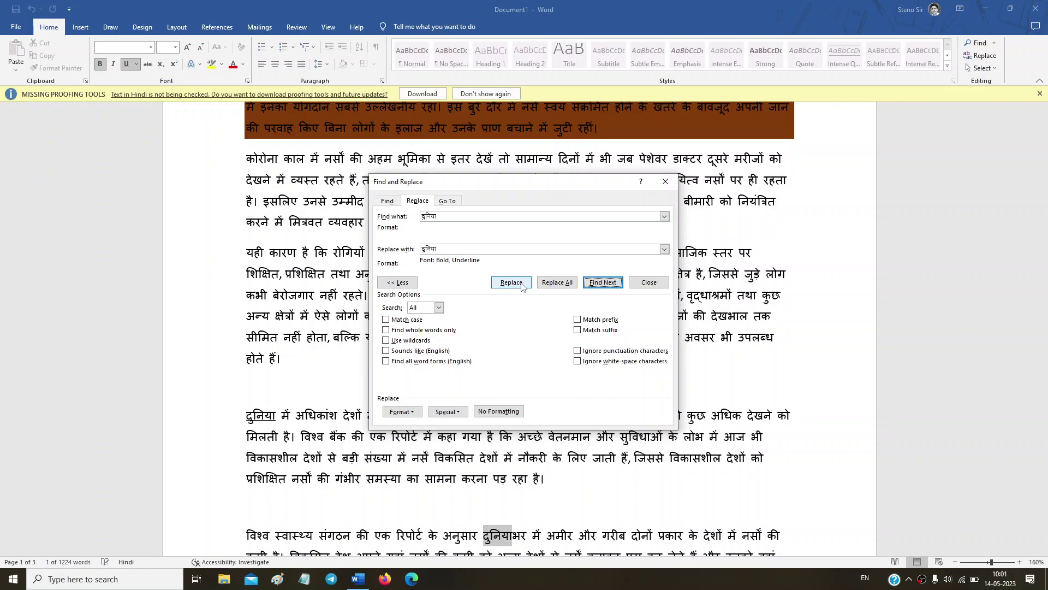
pyautogui.click(521, 282)
pyautogui.click(521, 282)
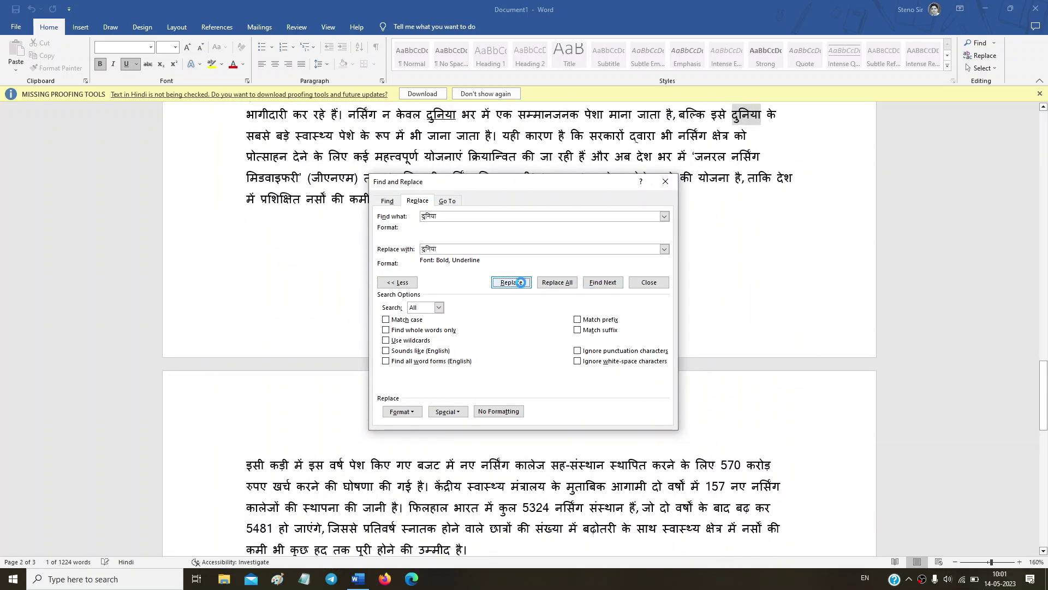
pyautogui.click(527, 321)
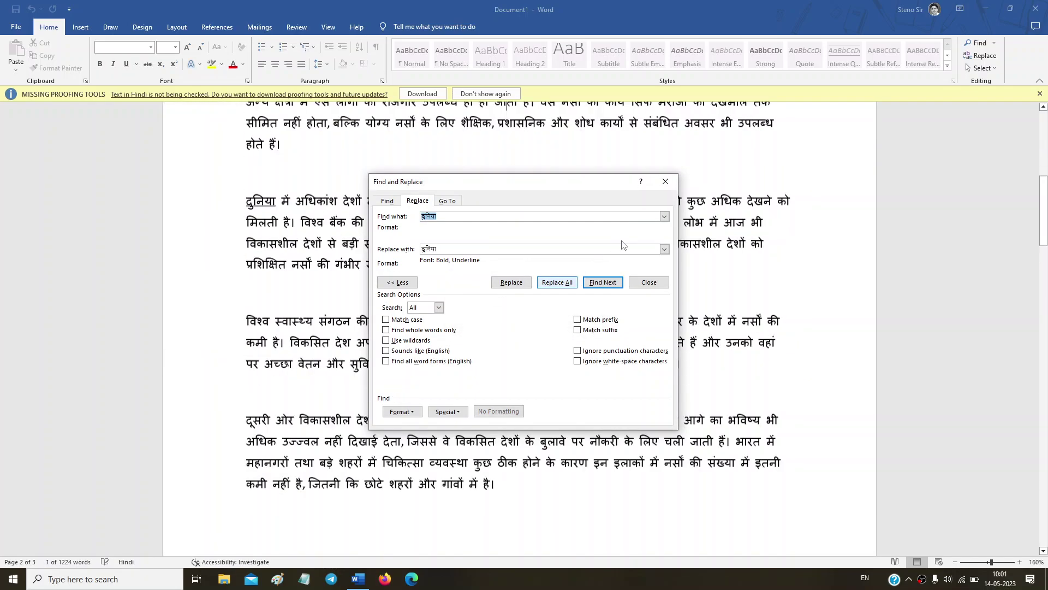
pyautogui.click(665, 181)
# Review the formatted दुनिया occurrences, click into a paragraph, and reopen Find and Replace's Replace tab.
pyautogui.scroll(3, 375, 282)
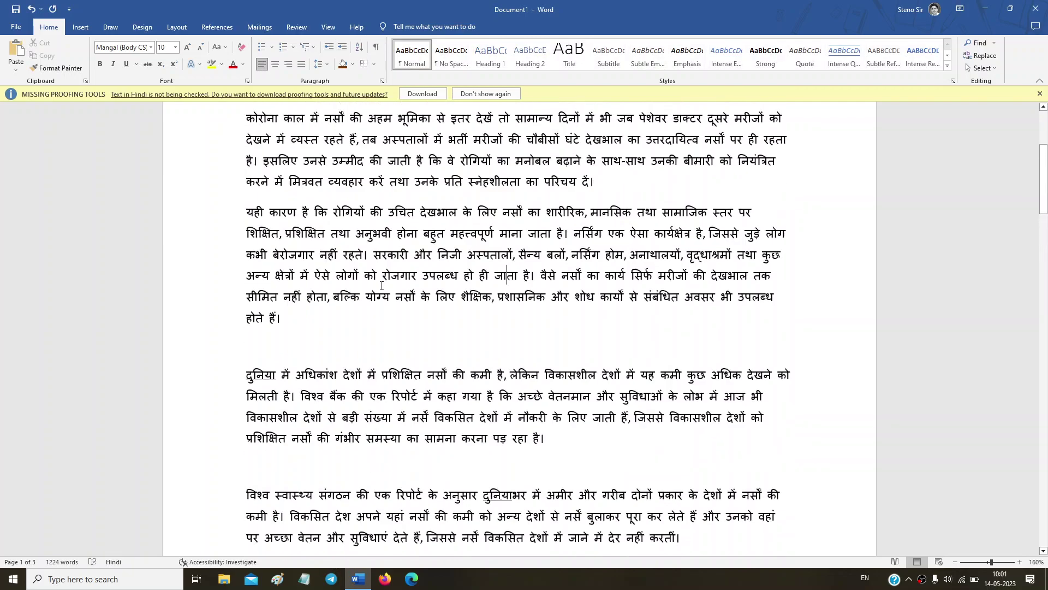
pyautogui.scroll(2, 375, 282)
pyautogui.scroll(1, 375, 282)
pyautogui.scroll(1, 376, 281)
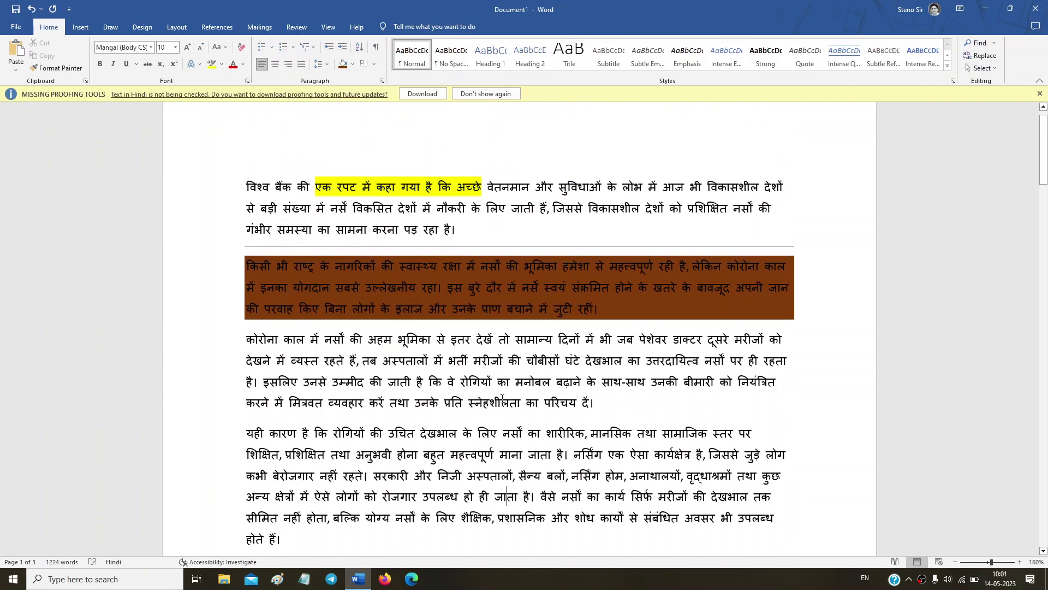
pyautogui.scroll(-5, 502, 399)
pyautogui.scroll(-3, 464, 382)
pyautogui.scroll(-2, 423, 370)
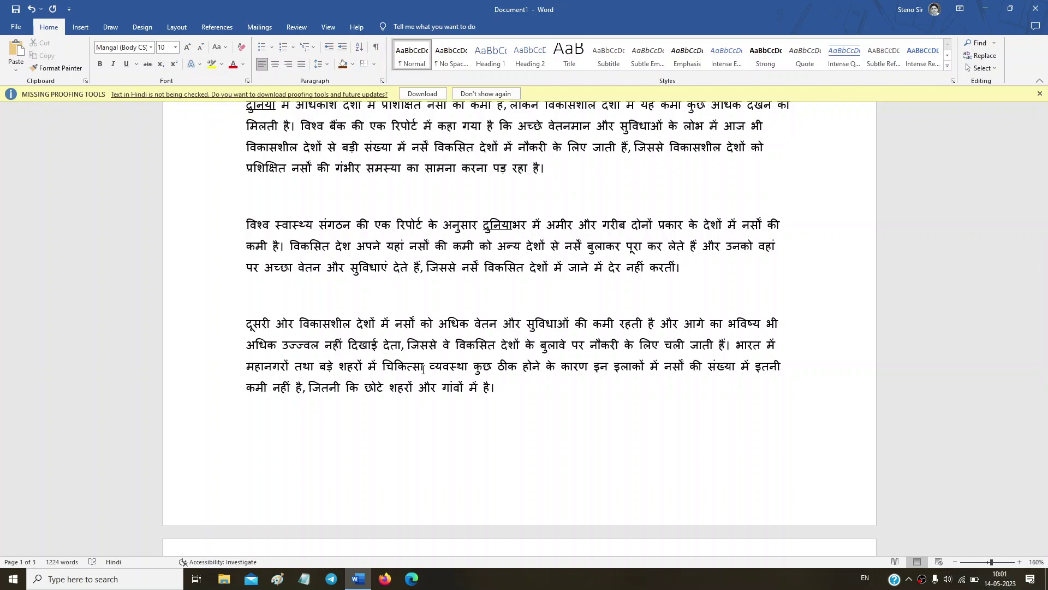
pyautogui.scroll(5, 423, 370)
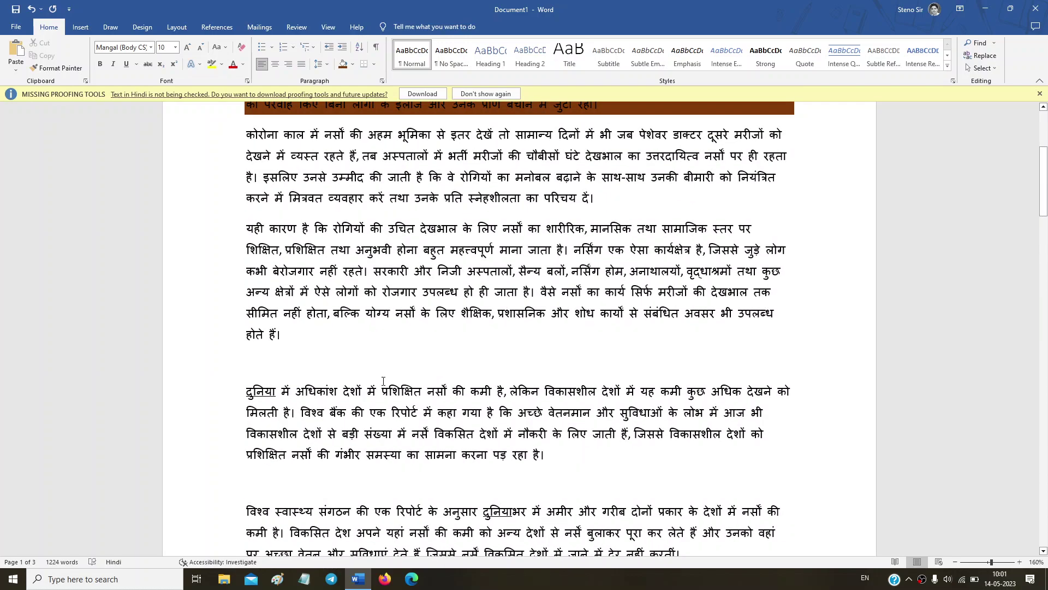
pyautogui.click(371, 368)
pyautogui.scroll(4, 371, 368)
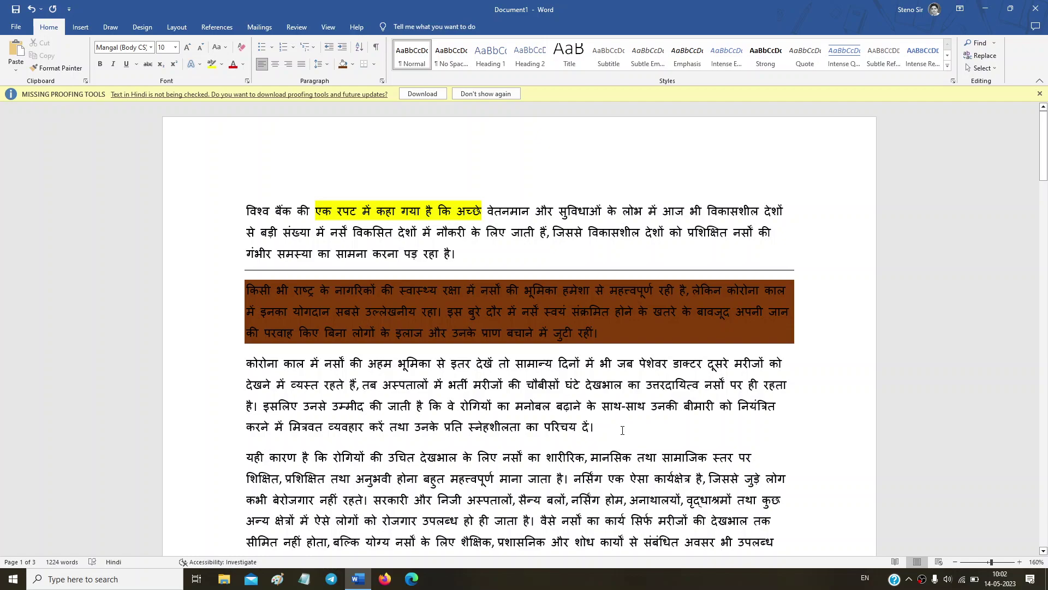
pyautogui.click(394, 363)
pyautogui.scroll(-2, 333, 432)
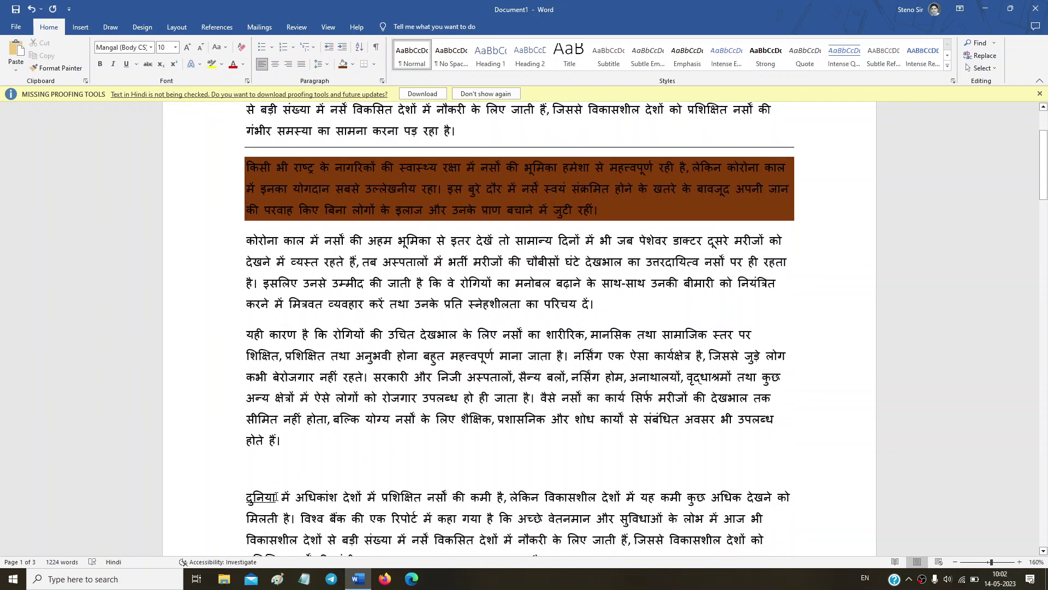
pyautogui.click(981, 56)
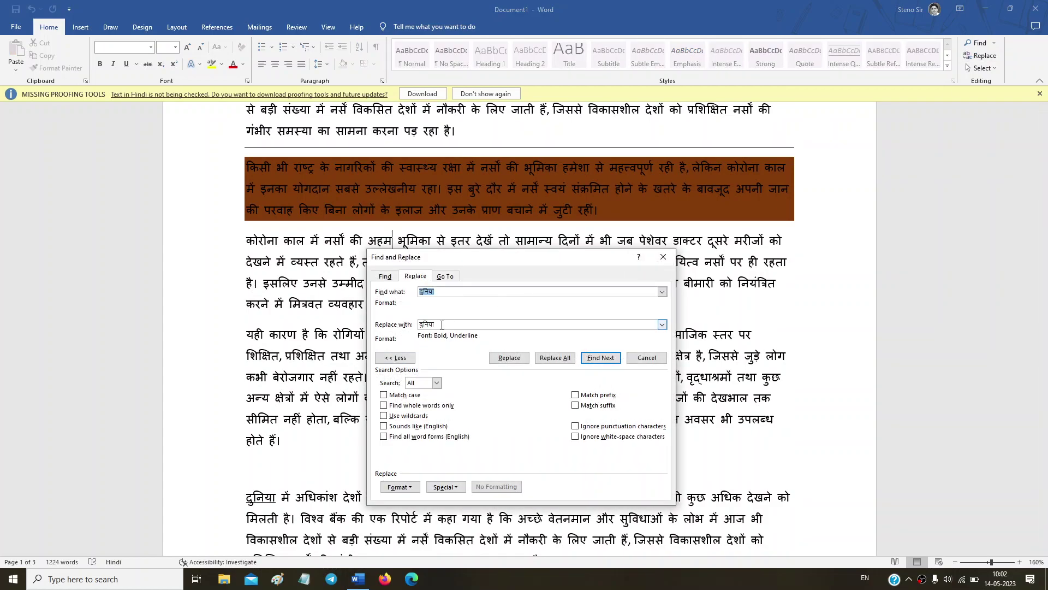
# Set the replacement font's underline to (none) and Replace All दुनिया with bold text.
pyautogui.click(406, 487)
pyautogui.click(406, 488)
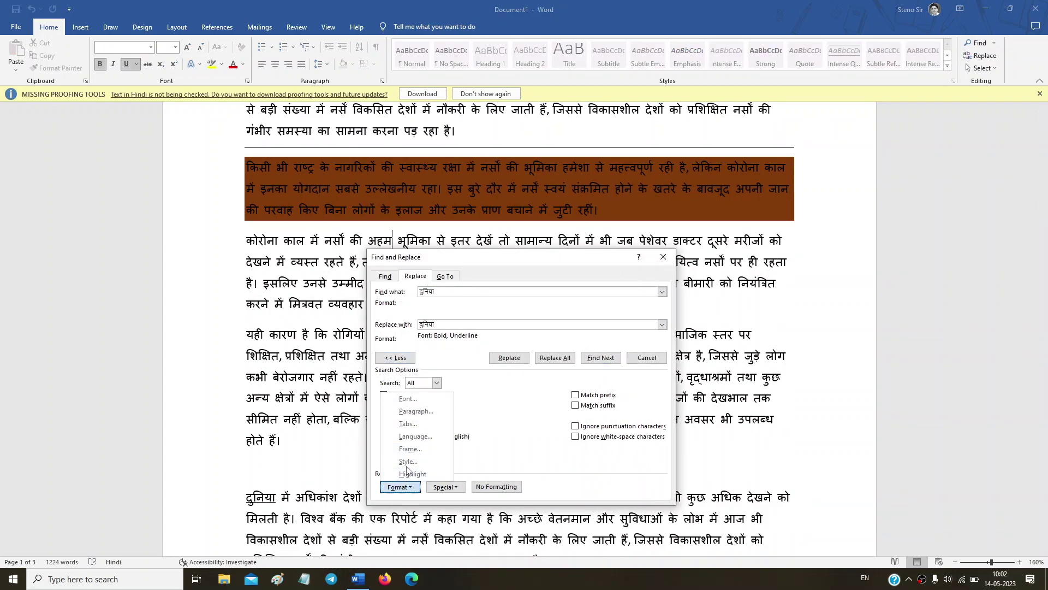
pyautogui.click(408, 404)
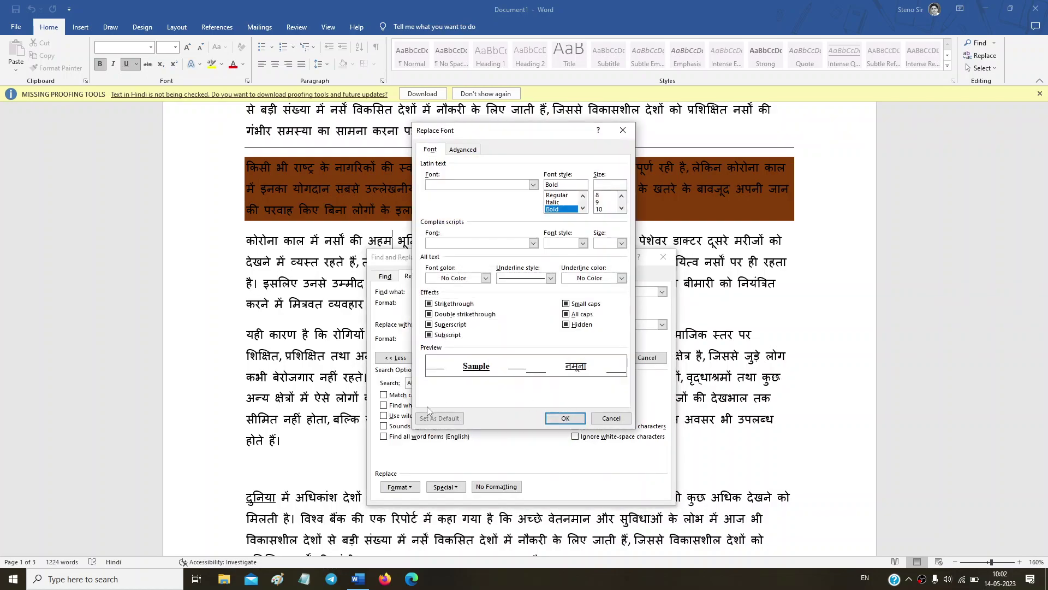
pyautogui.click(526, 278)
pyautogui.click(509, 290)
pyautogui.click(564, 418)
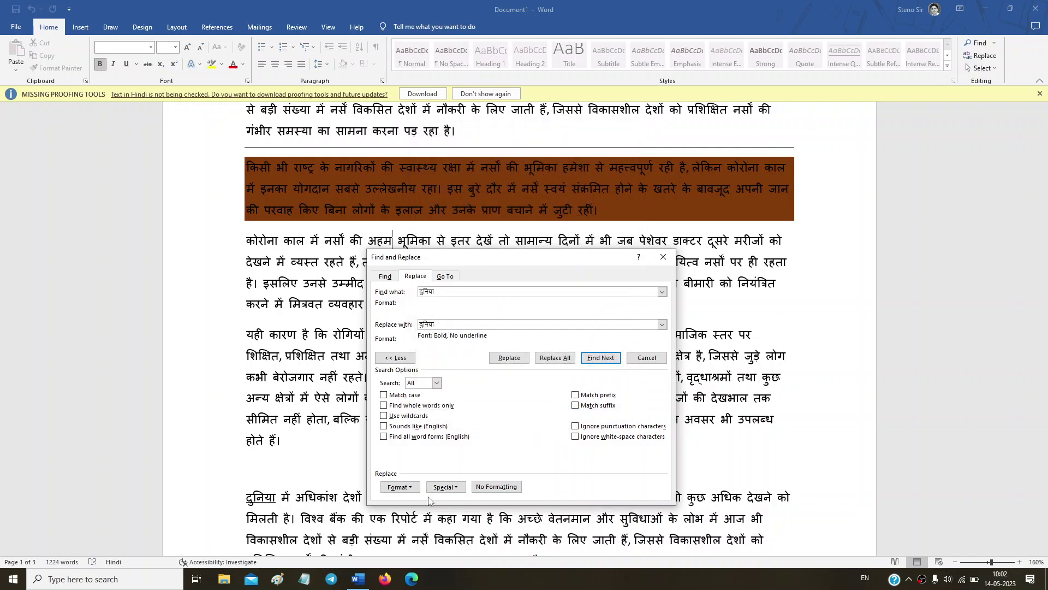
pyautogui.click(558, 358)
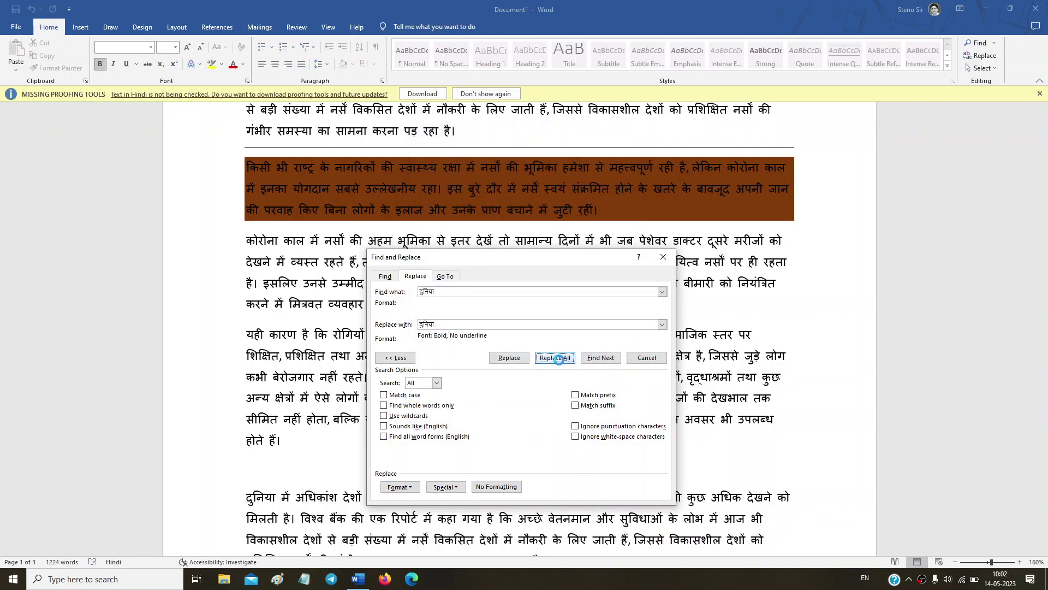
pyautogui.click(547, 327)
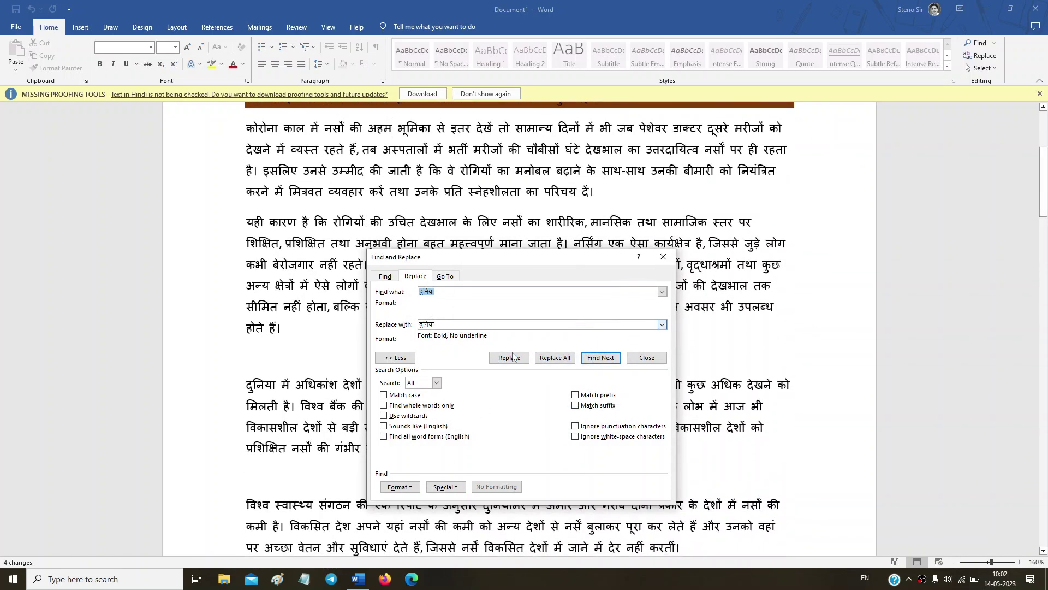
# Change the replacement text to 'Word' and Replace All again.
pyautogui.click(444, 324)
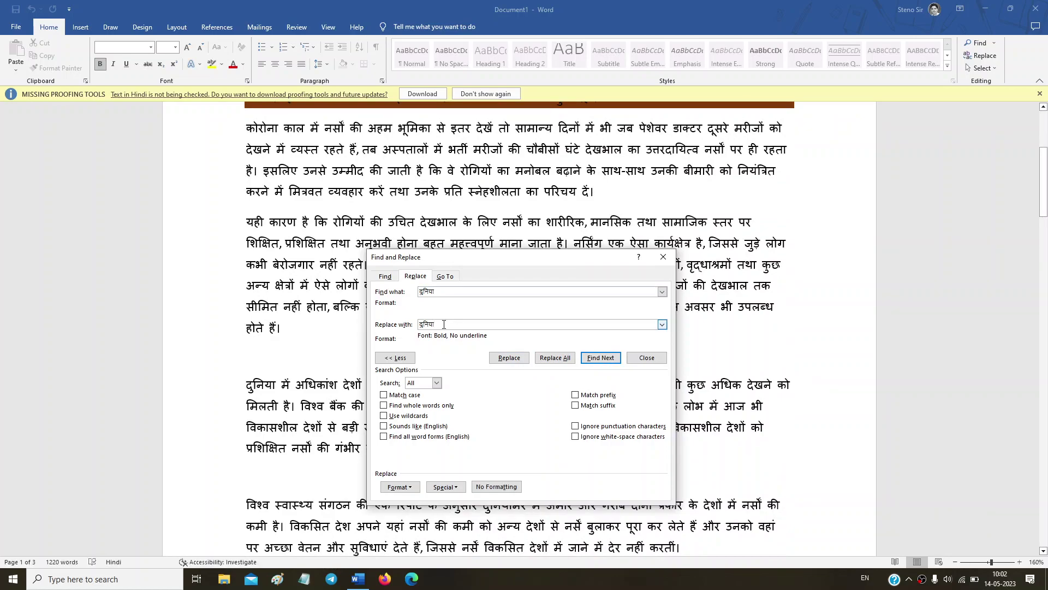
pyautogui.doubleClick(444, 324)
pyautogui.write('Wor')
pyautogui.write('d')
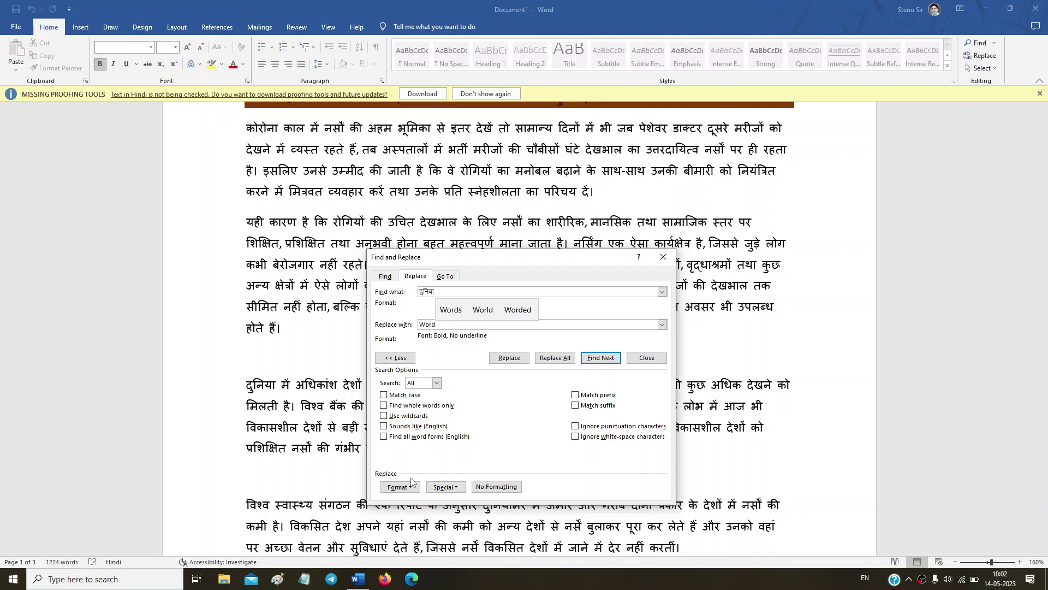
pyautogui.click(562, 358)
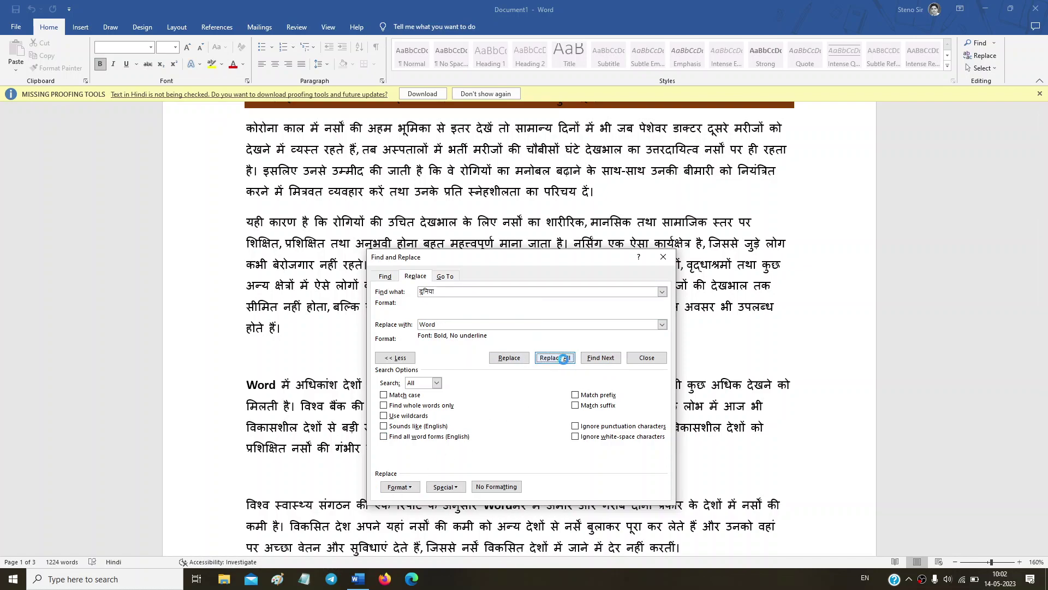
pyautogui.click(532, 324)
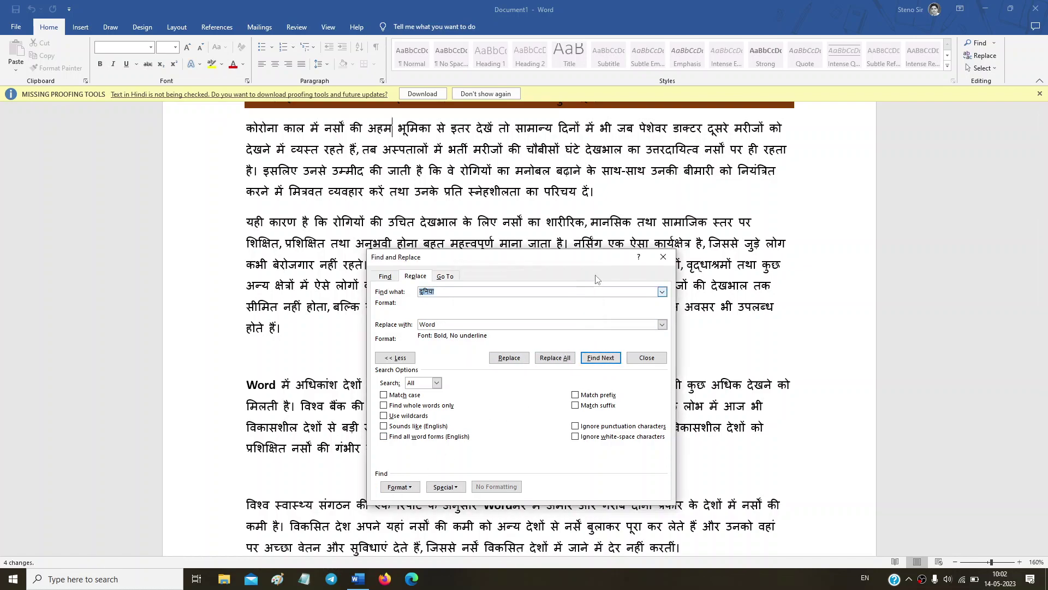
pyautogui.press('Escape')
pyautogui.scroll(-3, 518, 486)
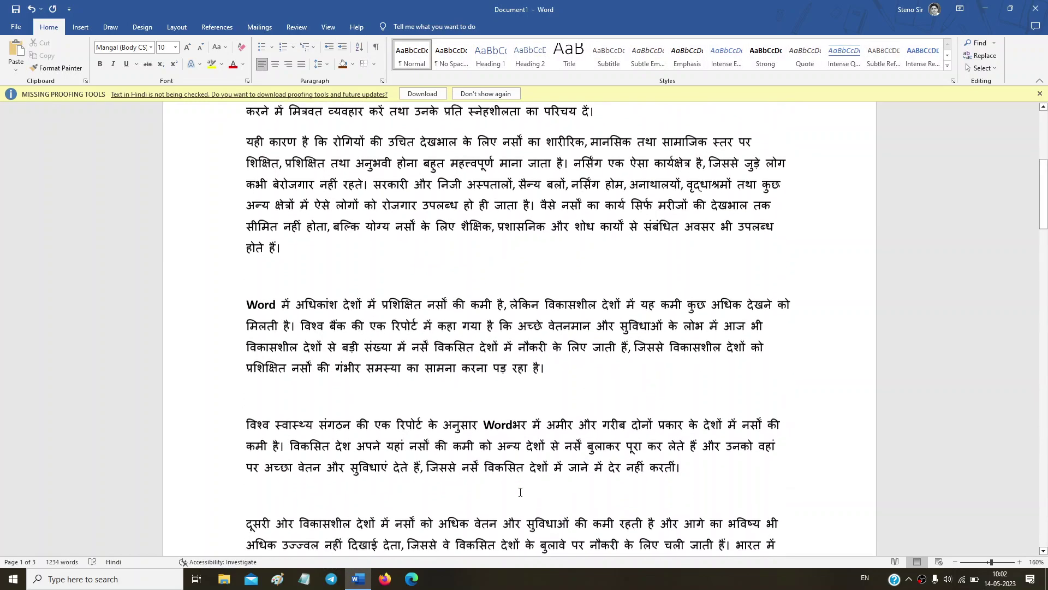
pyautogui.scroll(6, 554, 364)
pyautogui.scroll(2, 554, 364)
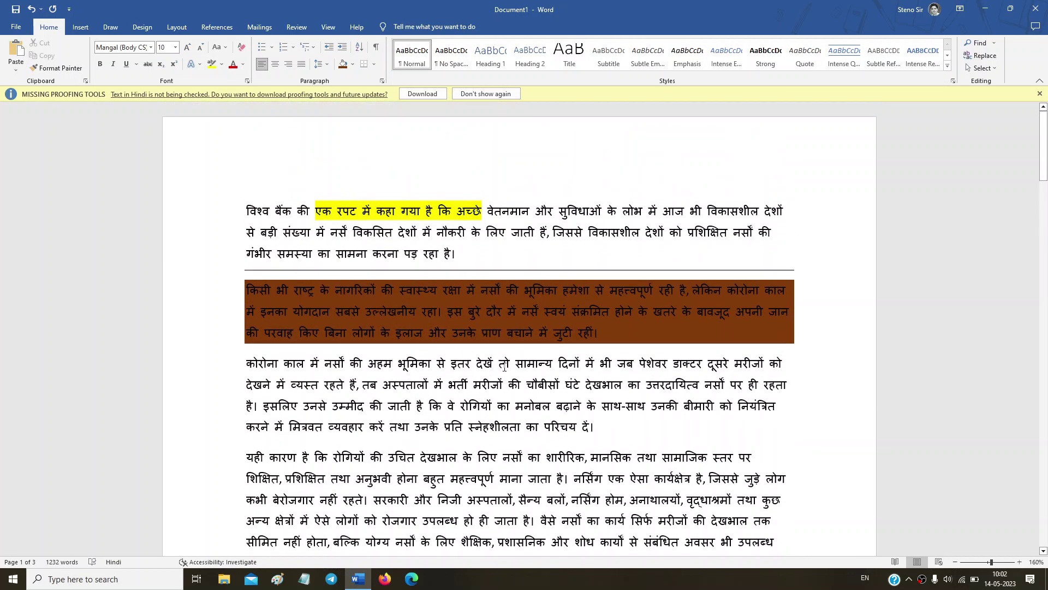
pyautogui.scroll(-6, 554, 364)
pyautogui.scroll(-2, 541, 383)
pyautogui.scroll(-3, 534, 391)
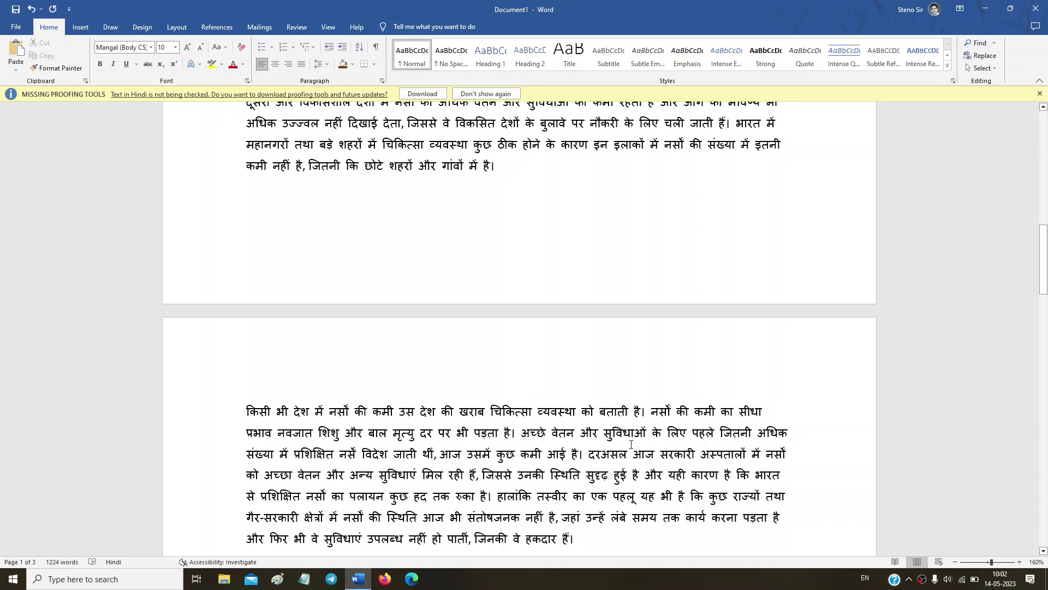
pyautogui.scroll(3, 631, 444)
pyautogui.scroll(2, 504, 175)
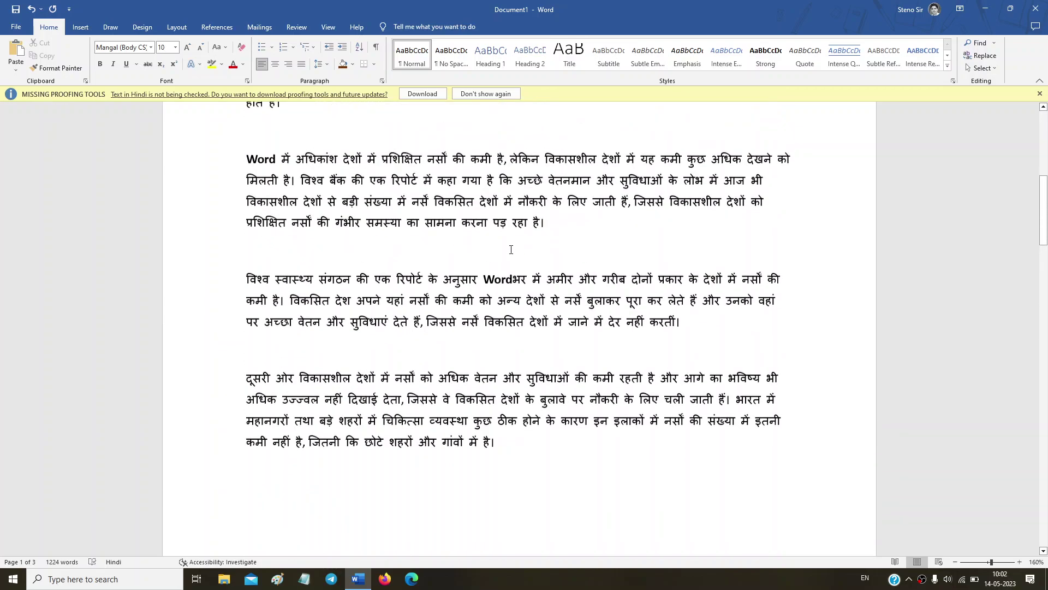
pyautogui.scroll(3, 481, 235)
pyautogui.scroll(3, 459, 284)
pyautogui.scroll(-5, 481, 355)
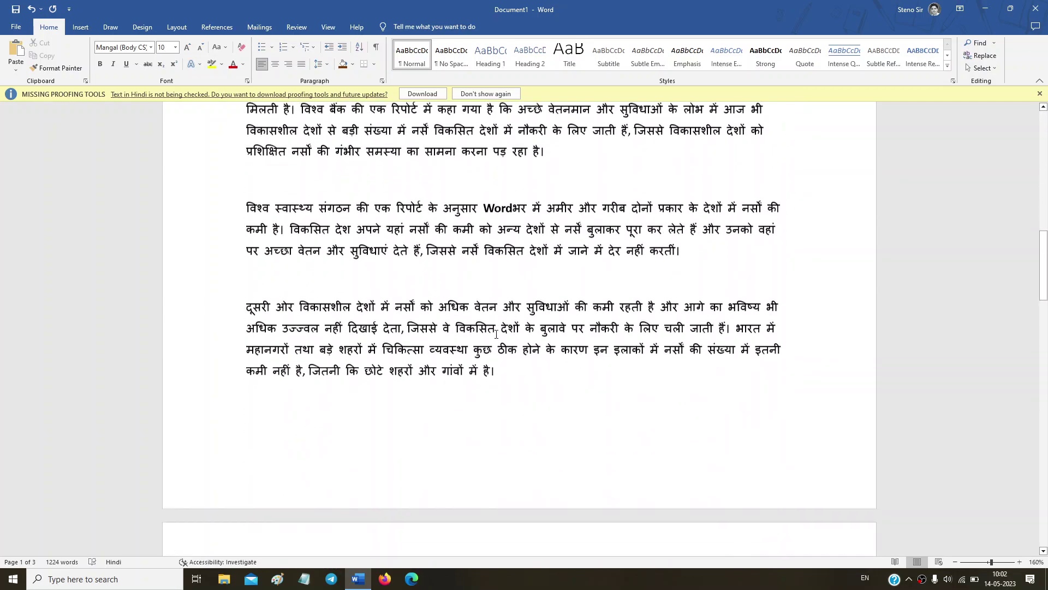
pyautogui.scroll(-5, 524, 410)
pyautogui.scroll(-3, 567, 464)
pyautogui.scroll(-2, 644, 480)
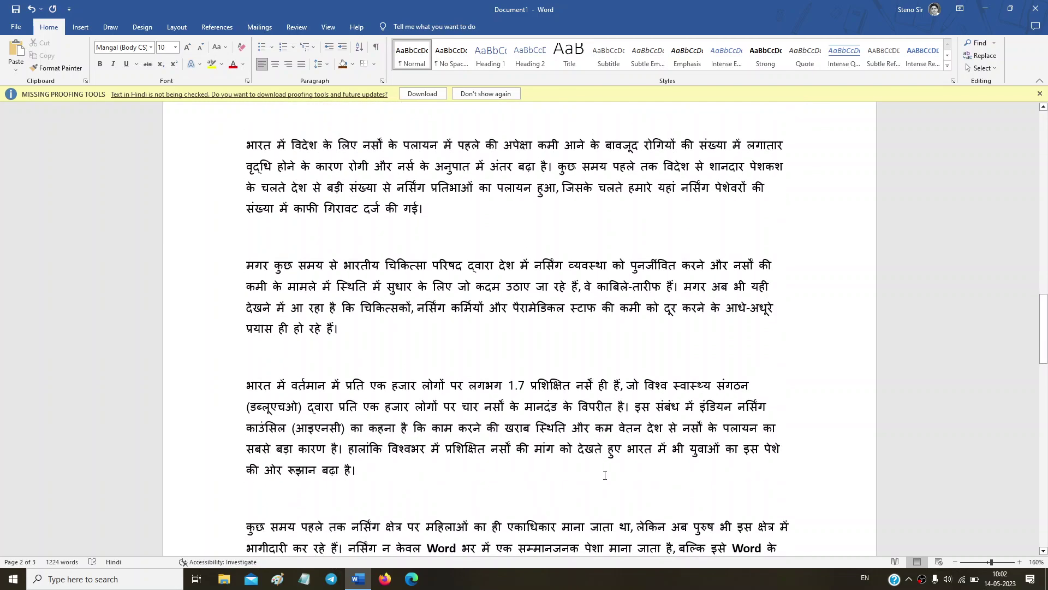
pyautogui.scroll(-2, 693, 447)
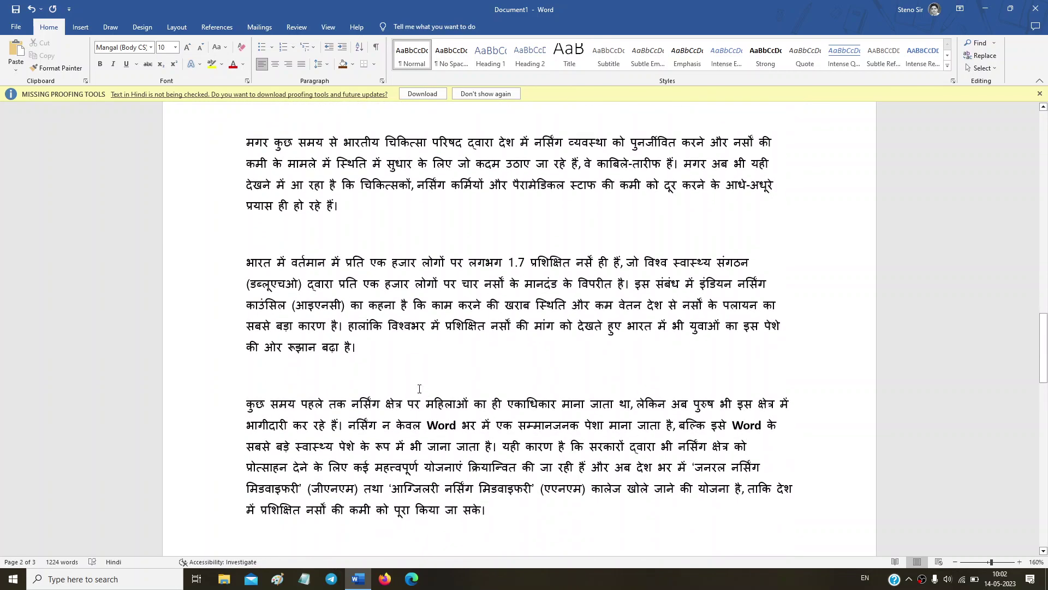
pyautogui.scroll(5, 453, 408)
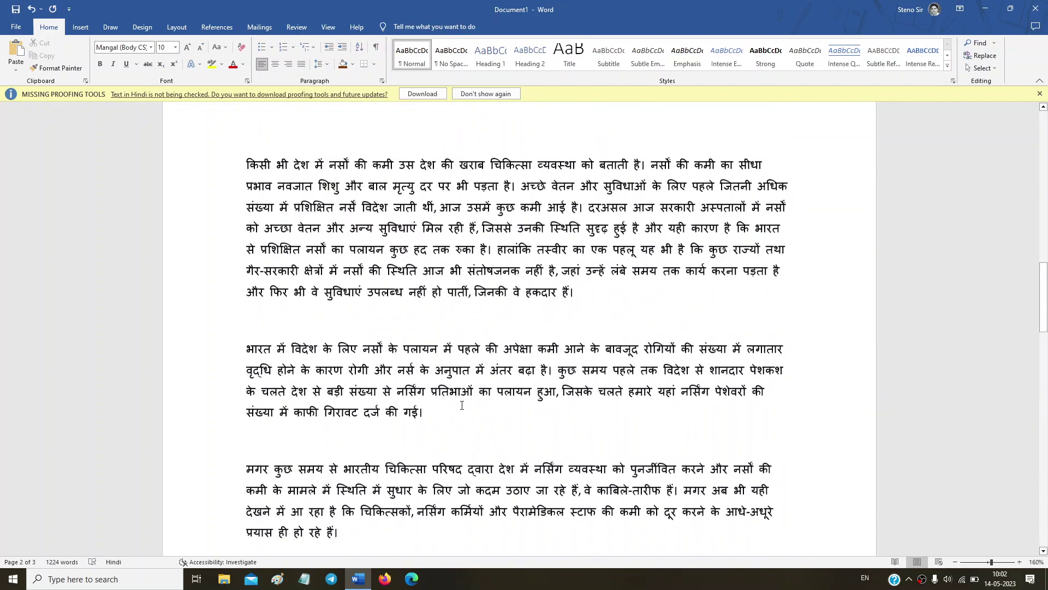
pyautogui.scroll(5, 456, 407)
pyautogui.scroll(4, 458, 407)
pyautogui.scroll(4, 462, 406)
pyautogui.scroll(3, 462, 406)
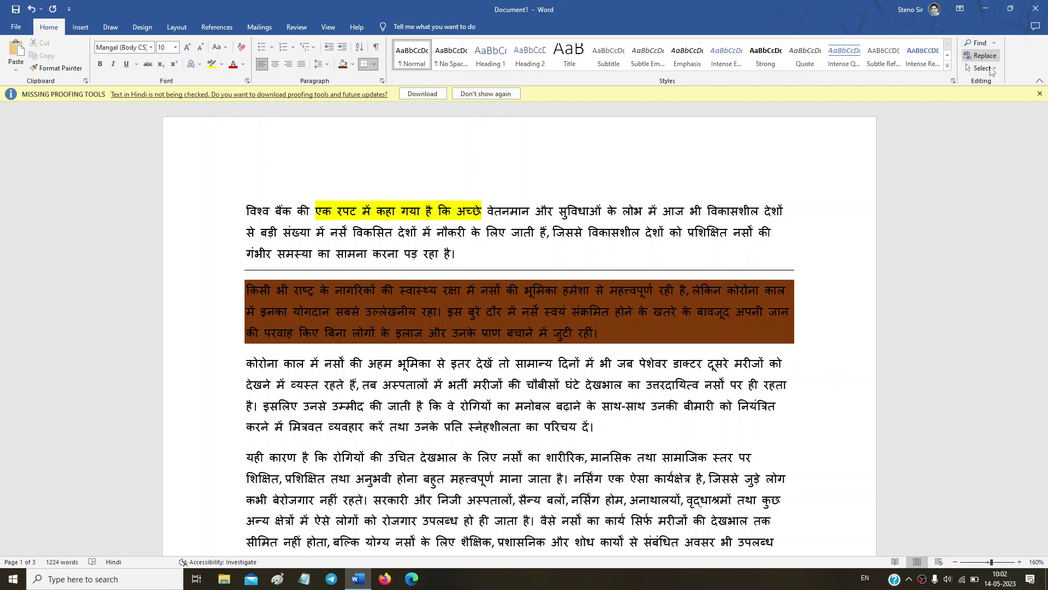
# Look through the Home tab's Select options twice without choosing anything.
pyautogui.click(989, 68)
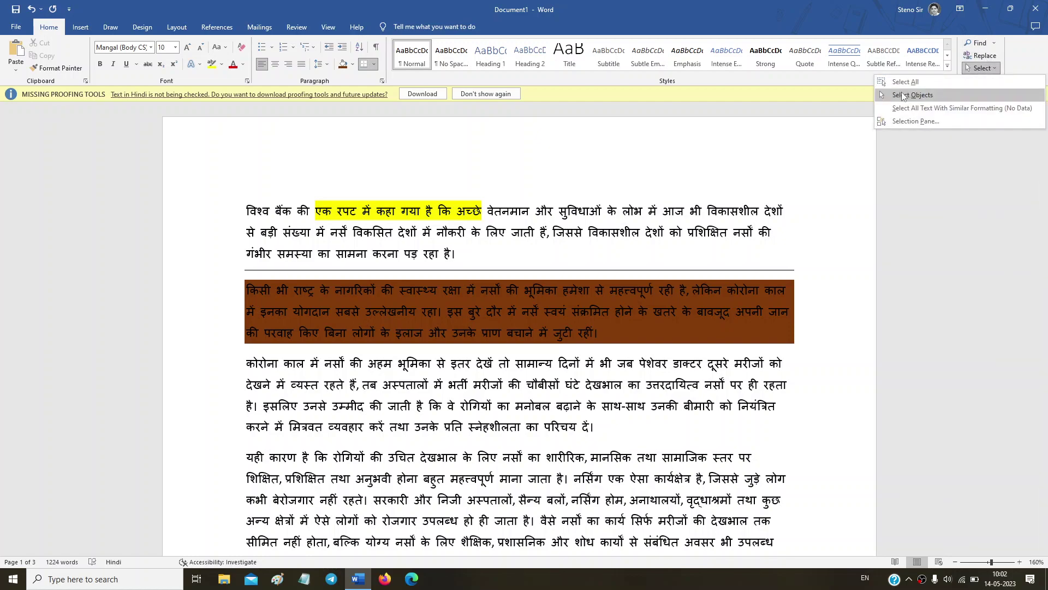
pyautogui.click(457, 253)
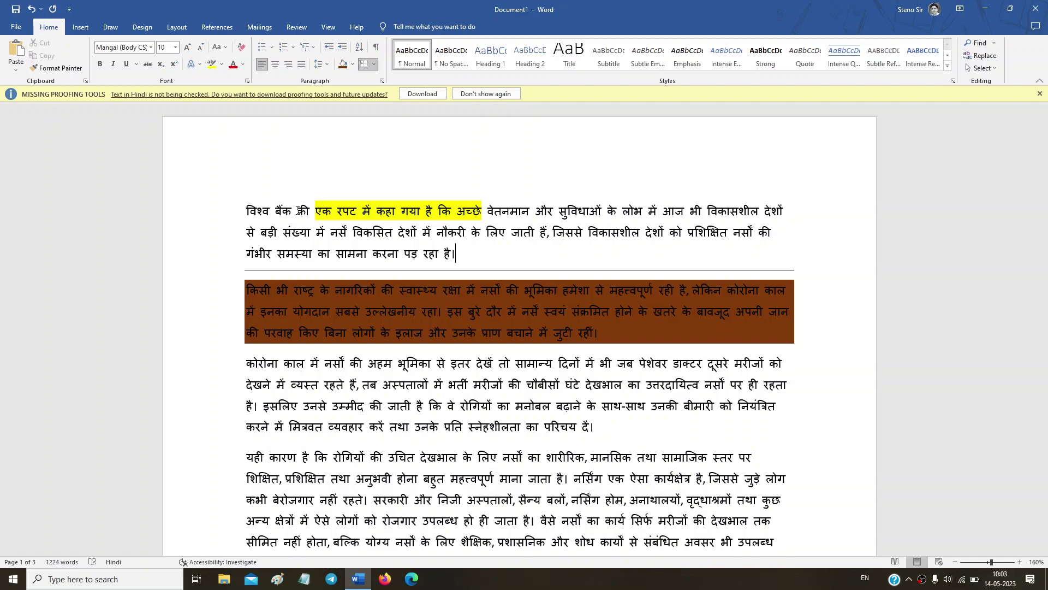
pyautogui.click(981, 68)
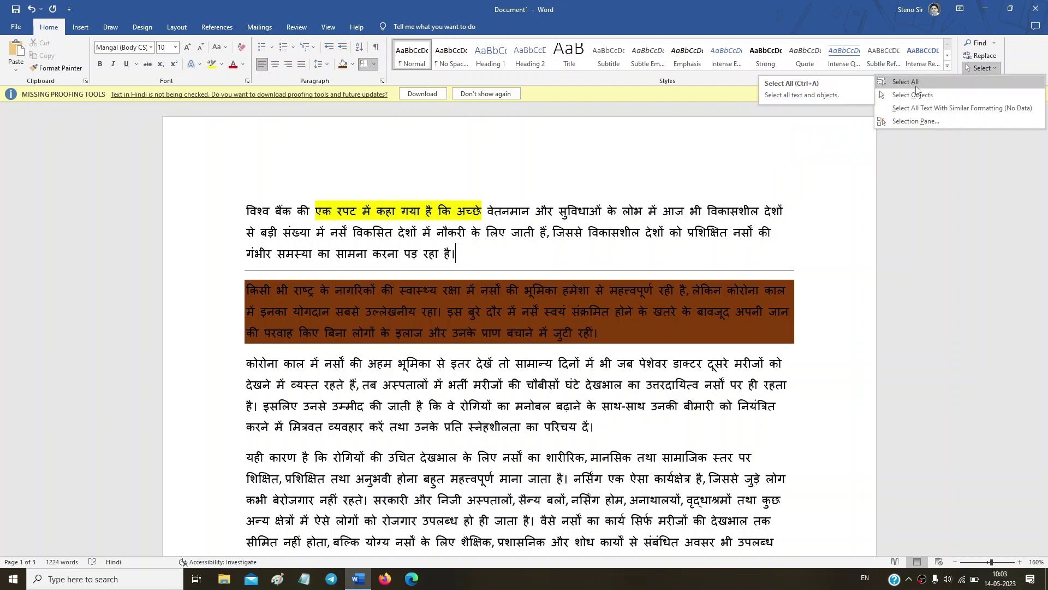
pyautogui.click(595, 154)
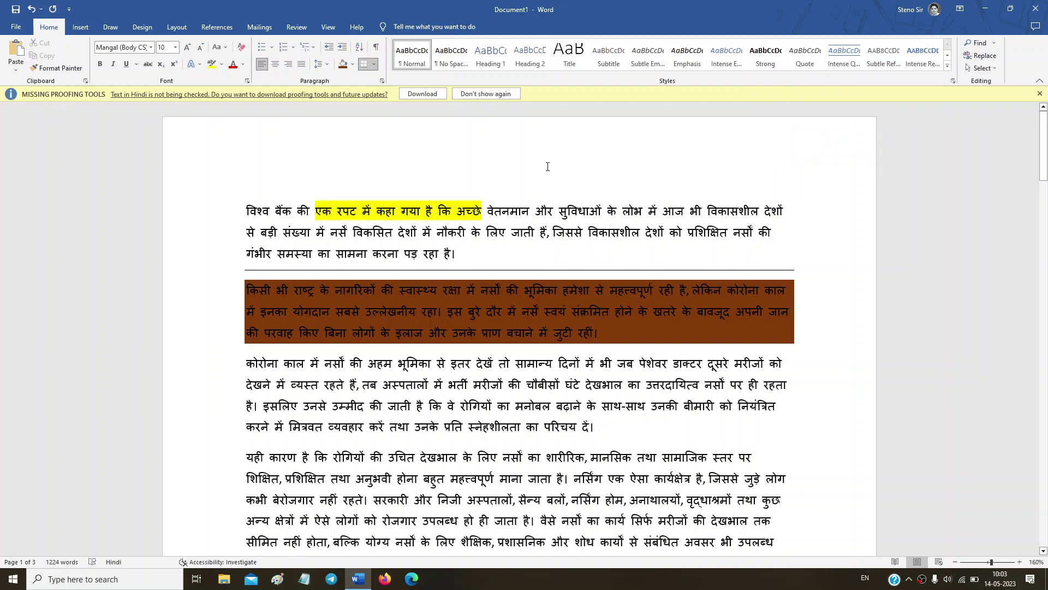
# Draw a rectangle shape over the top left of the first paragraph.
pyautogui.click(80, 26)
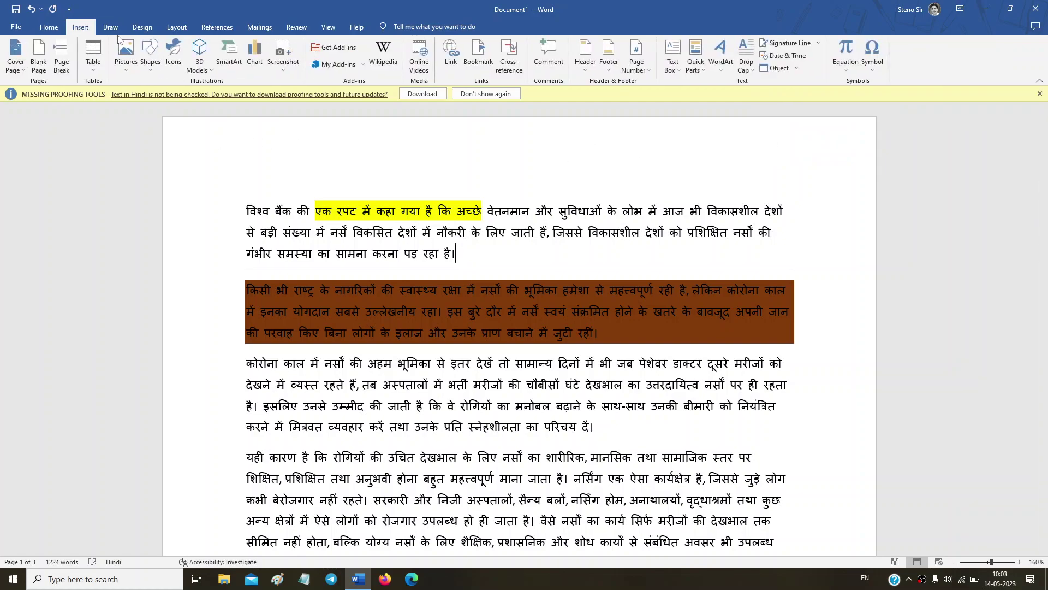
pyautogui.click(148, 54)
pyautogui.click(170, 99)
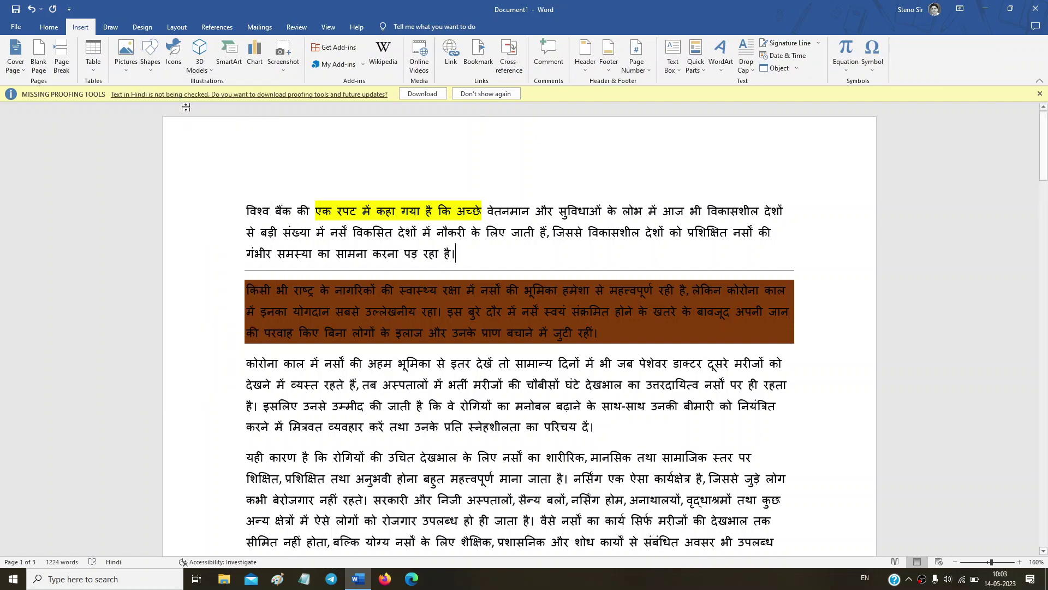
pyautogui.moveTo(276, 125); pyautogui.dragTo(402, 195)
pyautogui.click(49, 26)
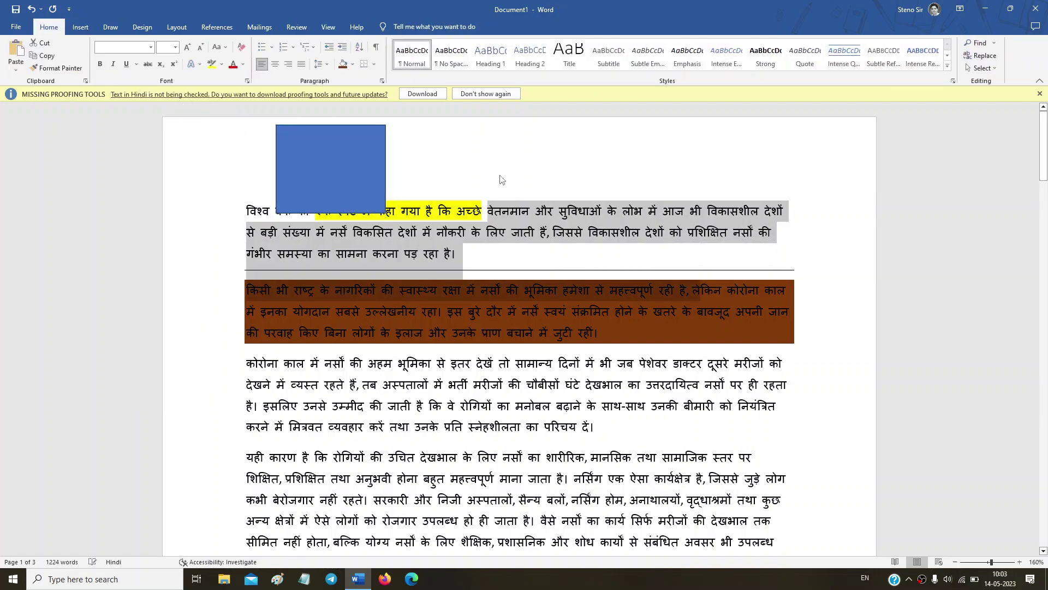
# Draw a Snip Corner Rectangle at the top right of the page.
pyautogui.click(80, 27)
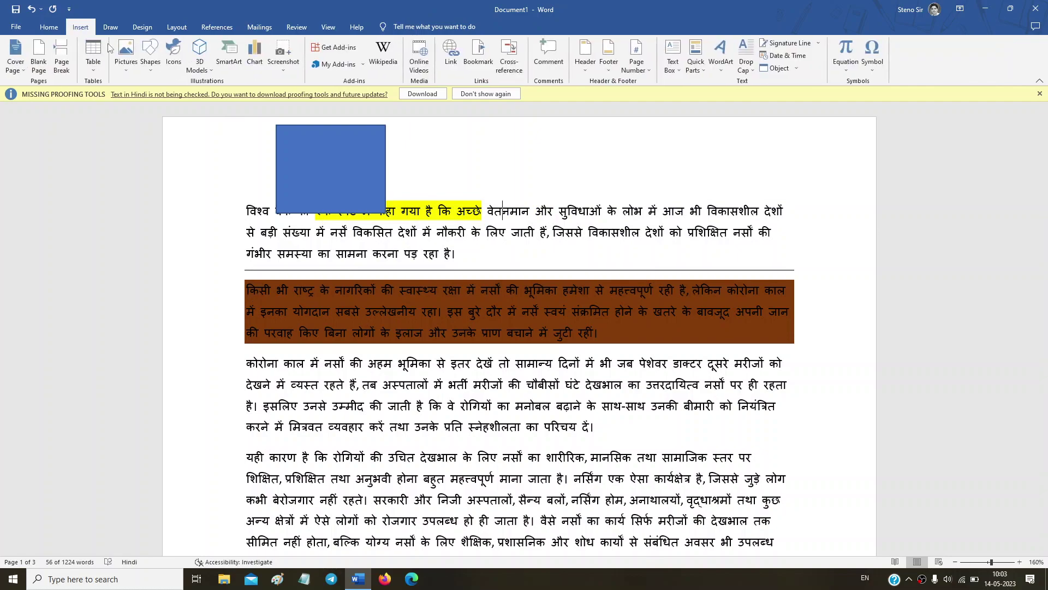
pyautogui.click(127, 59)
pyautogui.click(150, 55)
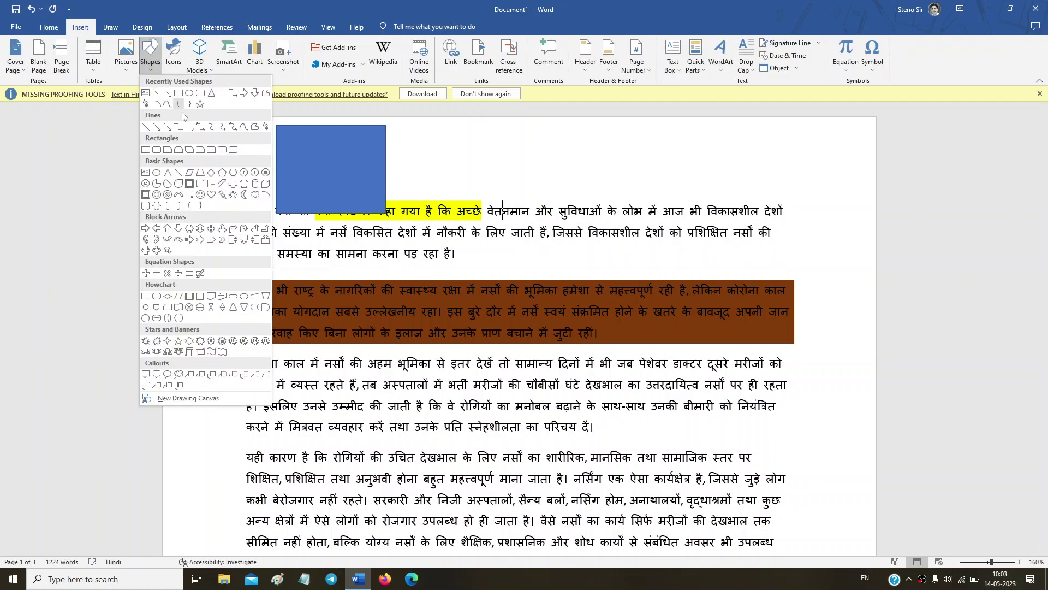
pyautogui.click(192, 154)
pyautogui.moveTo(592, 151); pyautogui.dragTo(808, 282)
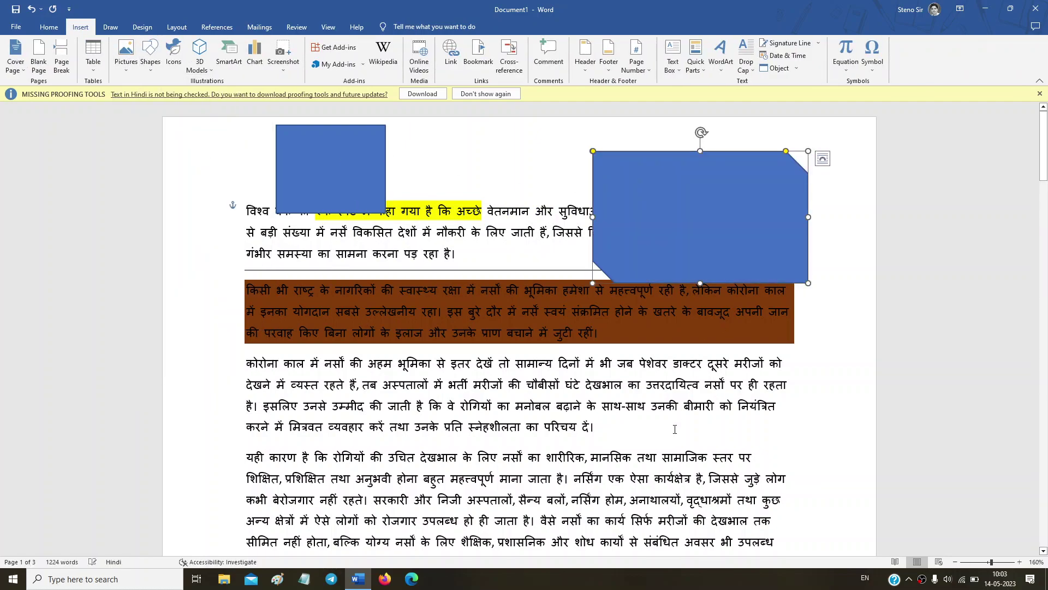
pyautogui.click(633, 353)
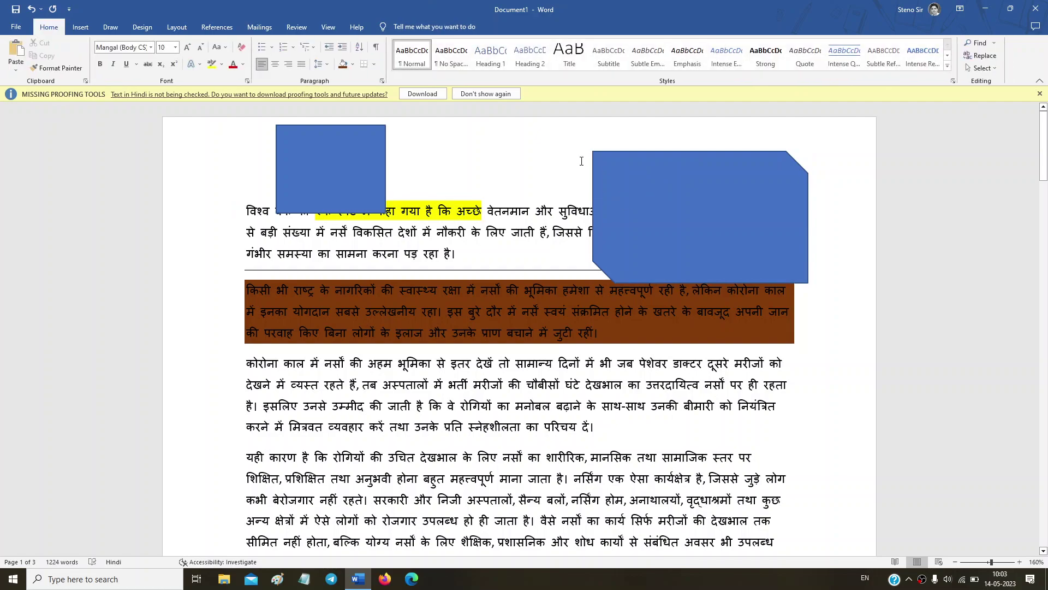
# Set the snipped-corner shape's text wrapping to Behind Text.
pyautogui.click(674, 175)
pyautogui.rightClick(694, 175)
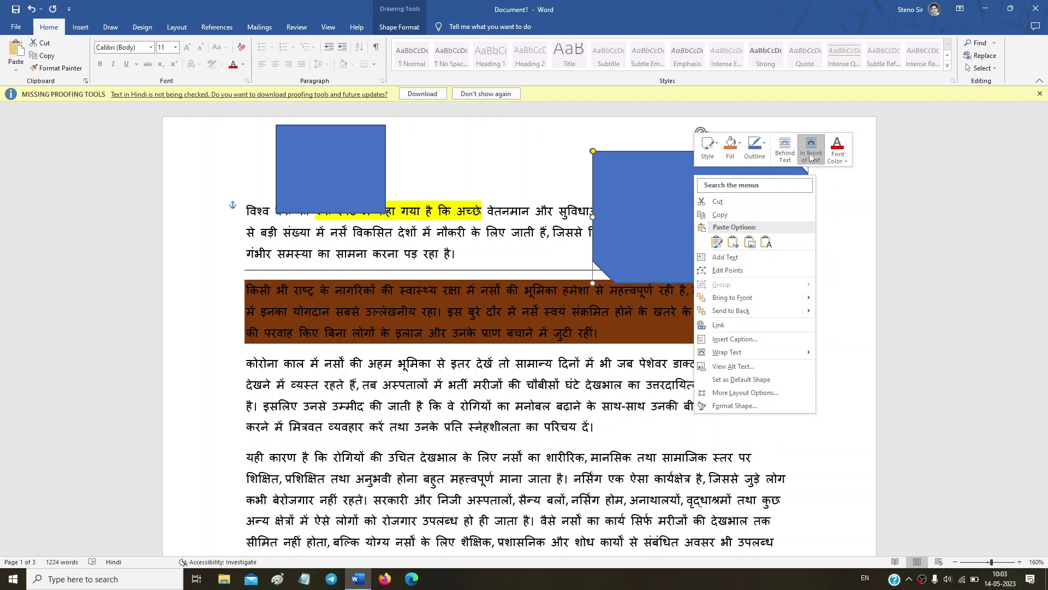
pyautogui.click(784, 147)
pyautogui.click(677, 171)
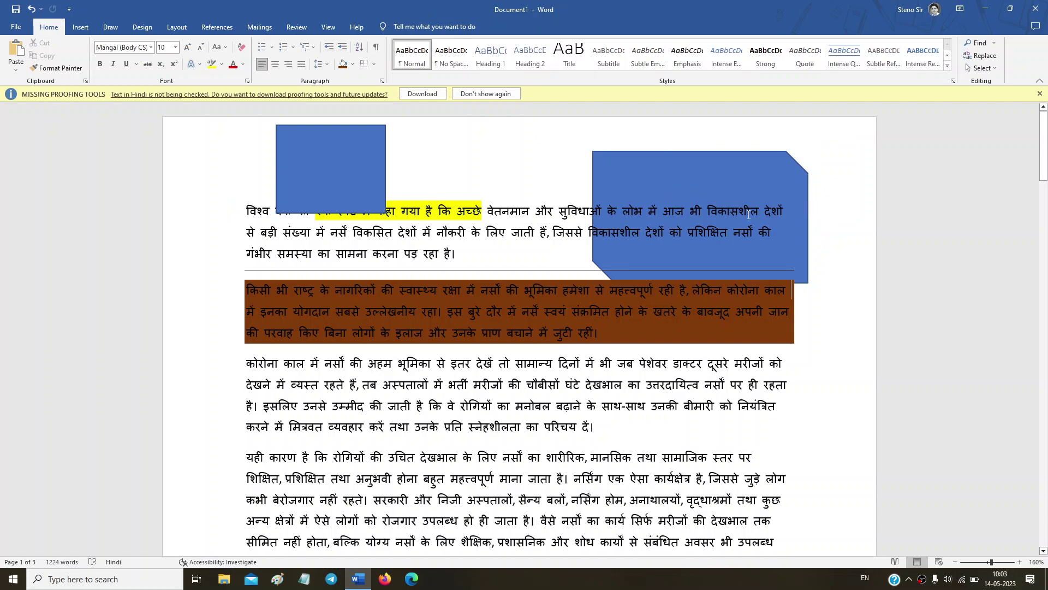
pyautogui.press('Down')
pyautogui.press('Down')
pyautogui.press('Down')
pyautogui.click(989, 69)
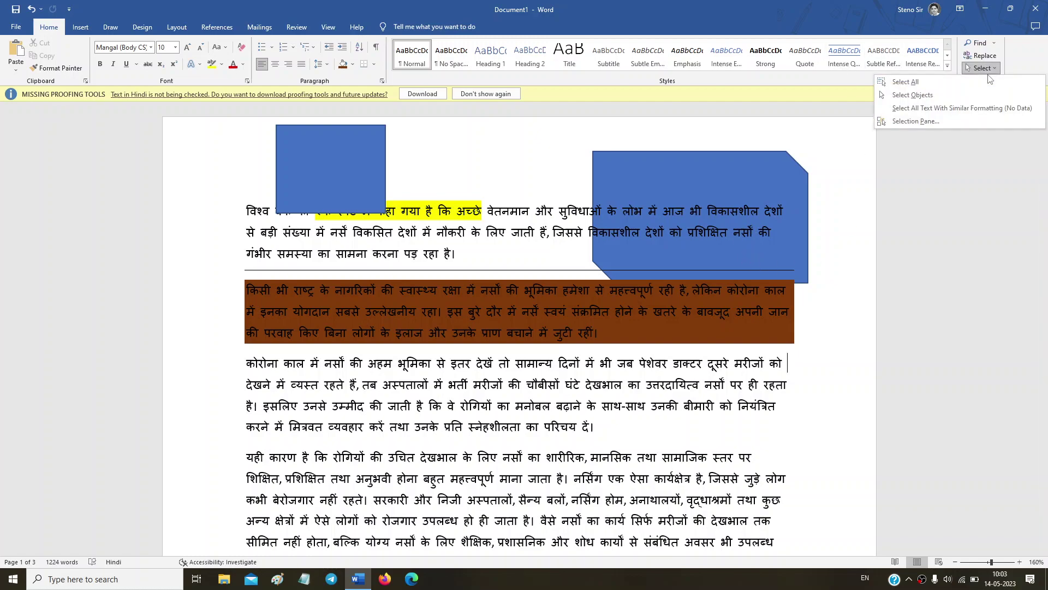
pyautogui.click(914, 95)
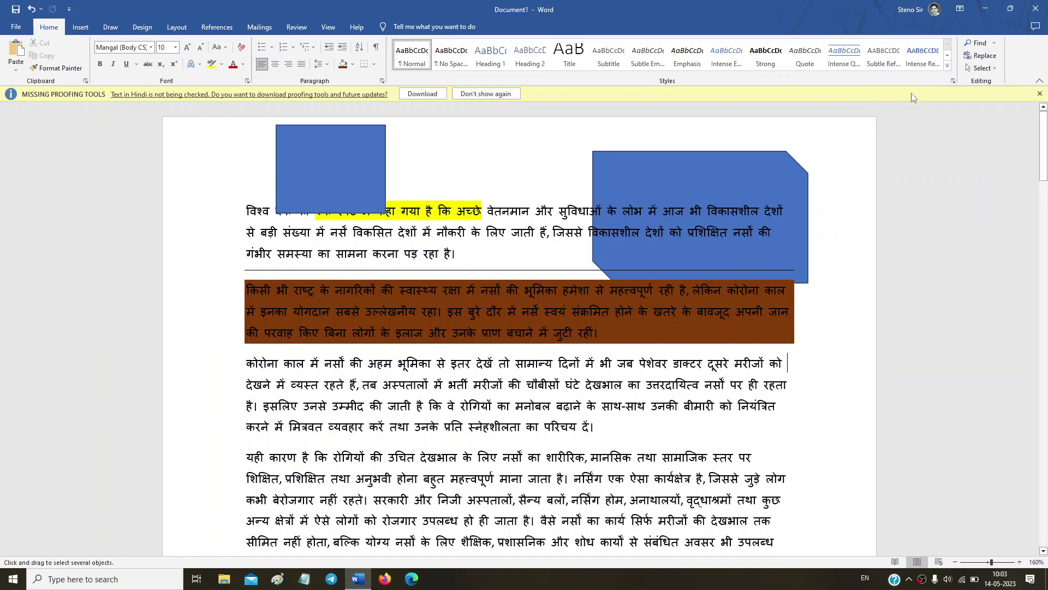
pyautogui.click(788, 175)
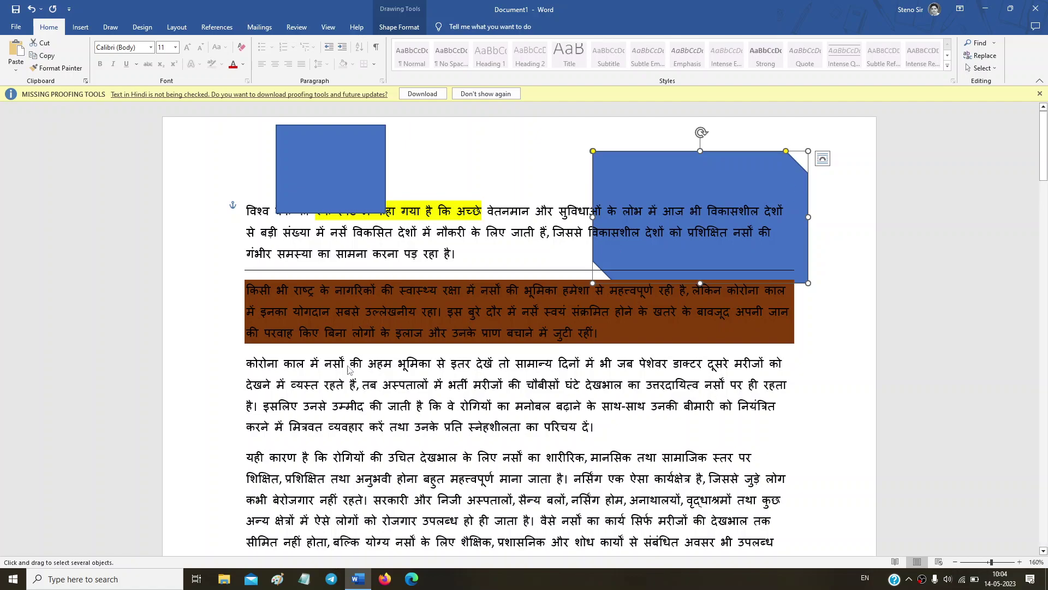
pyautogui.click(410, 397)
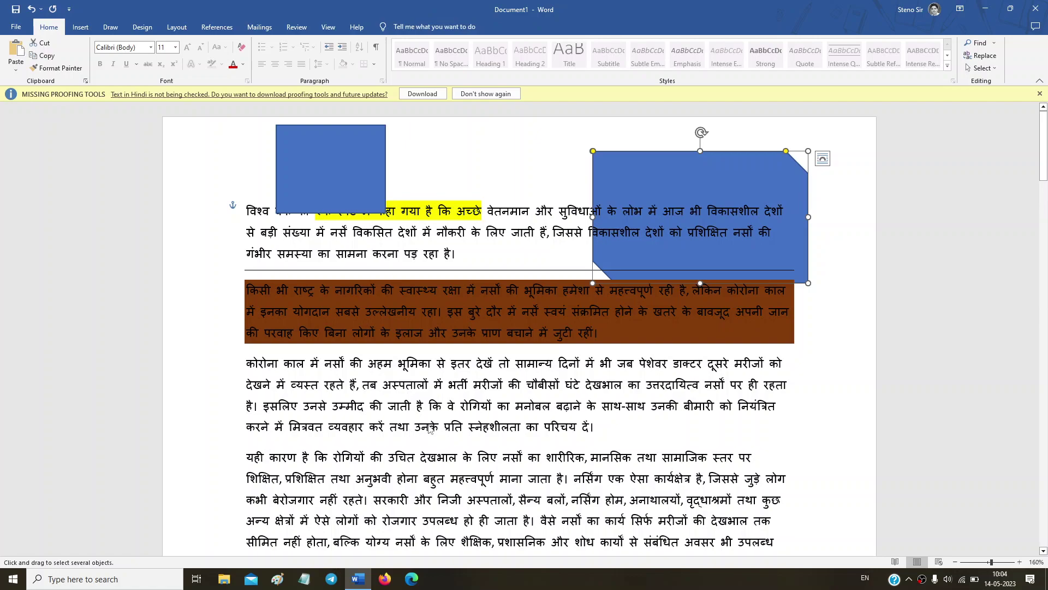
pyautogui.hotkey('ctrl', 'a')
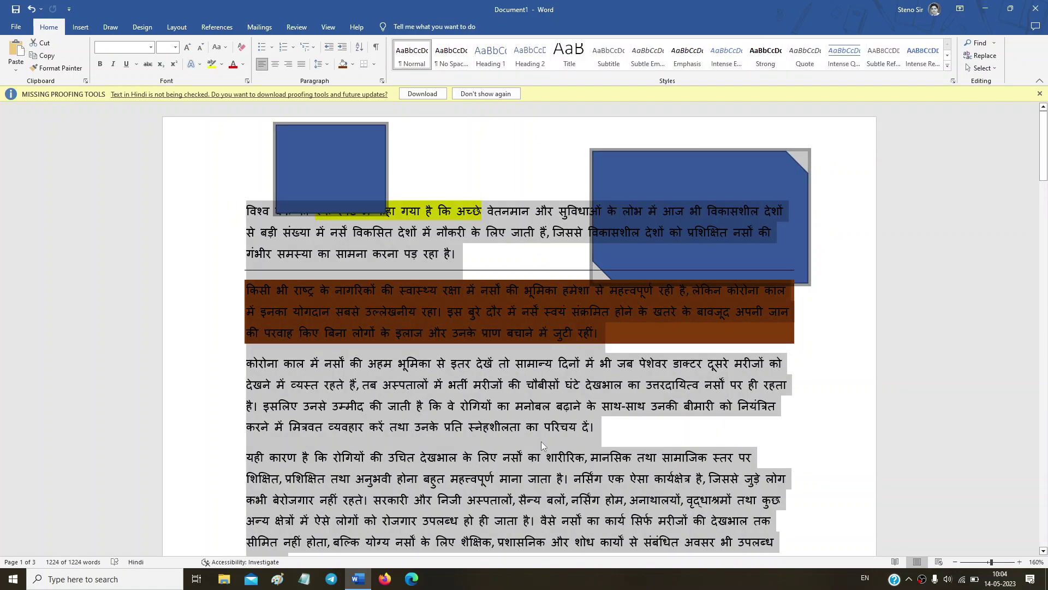
pyautogui.click(542, 441)
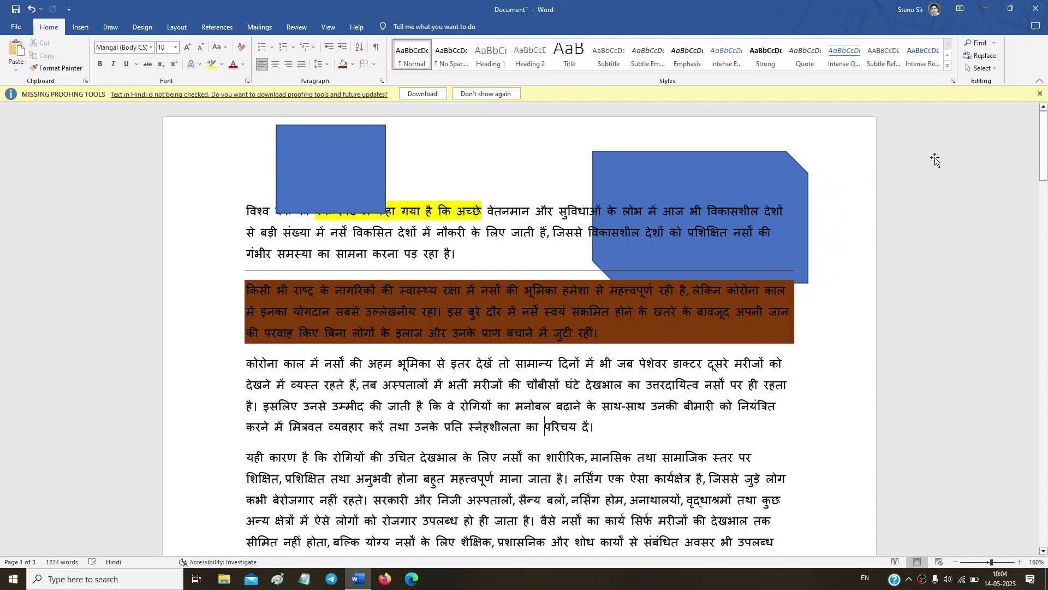
pyautogui.click(981, 68)
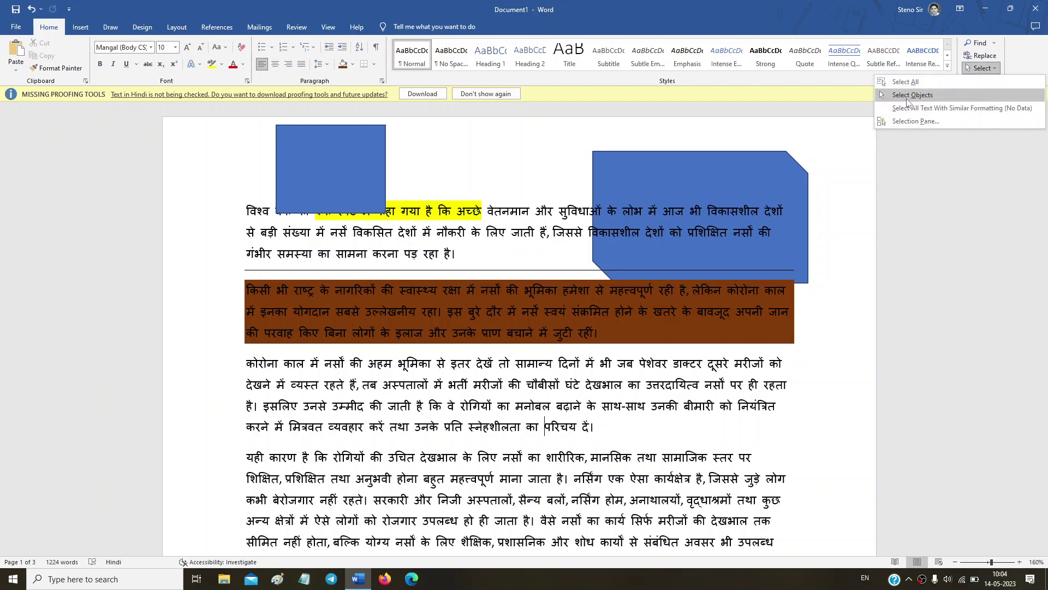
pyautogui.click(864, 253)
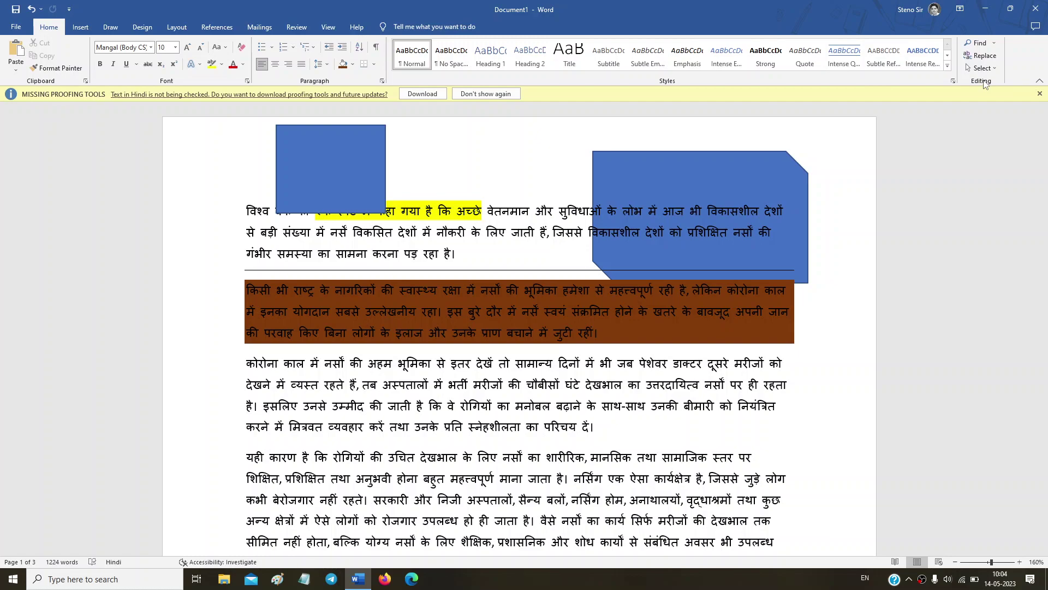
pyautogui.click(473, 258)
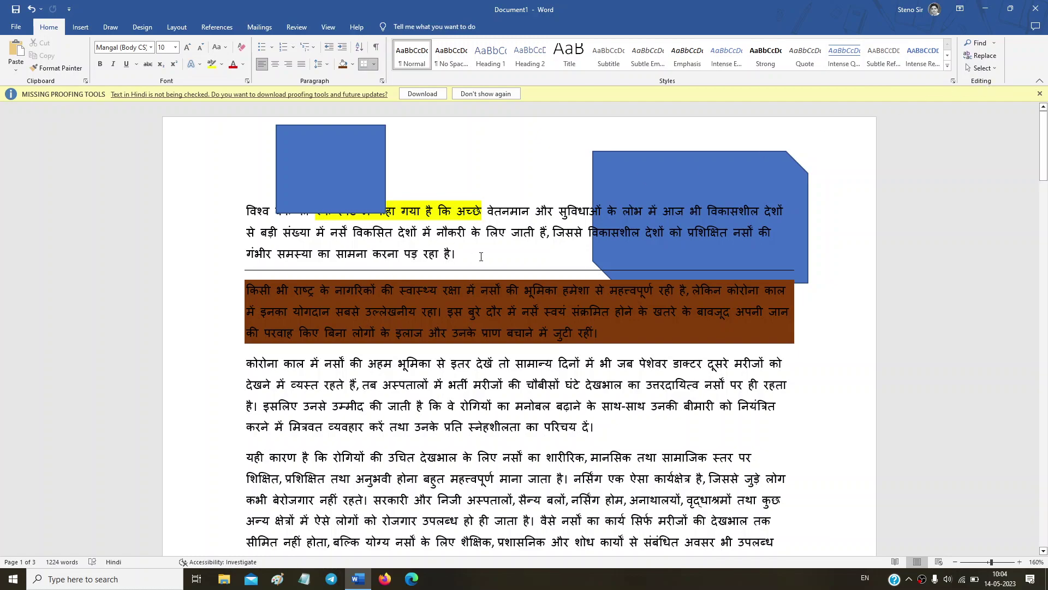